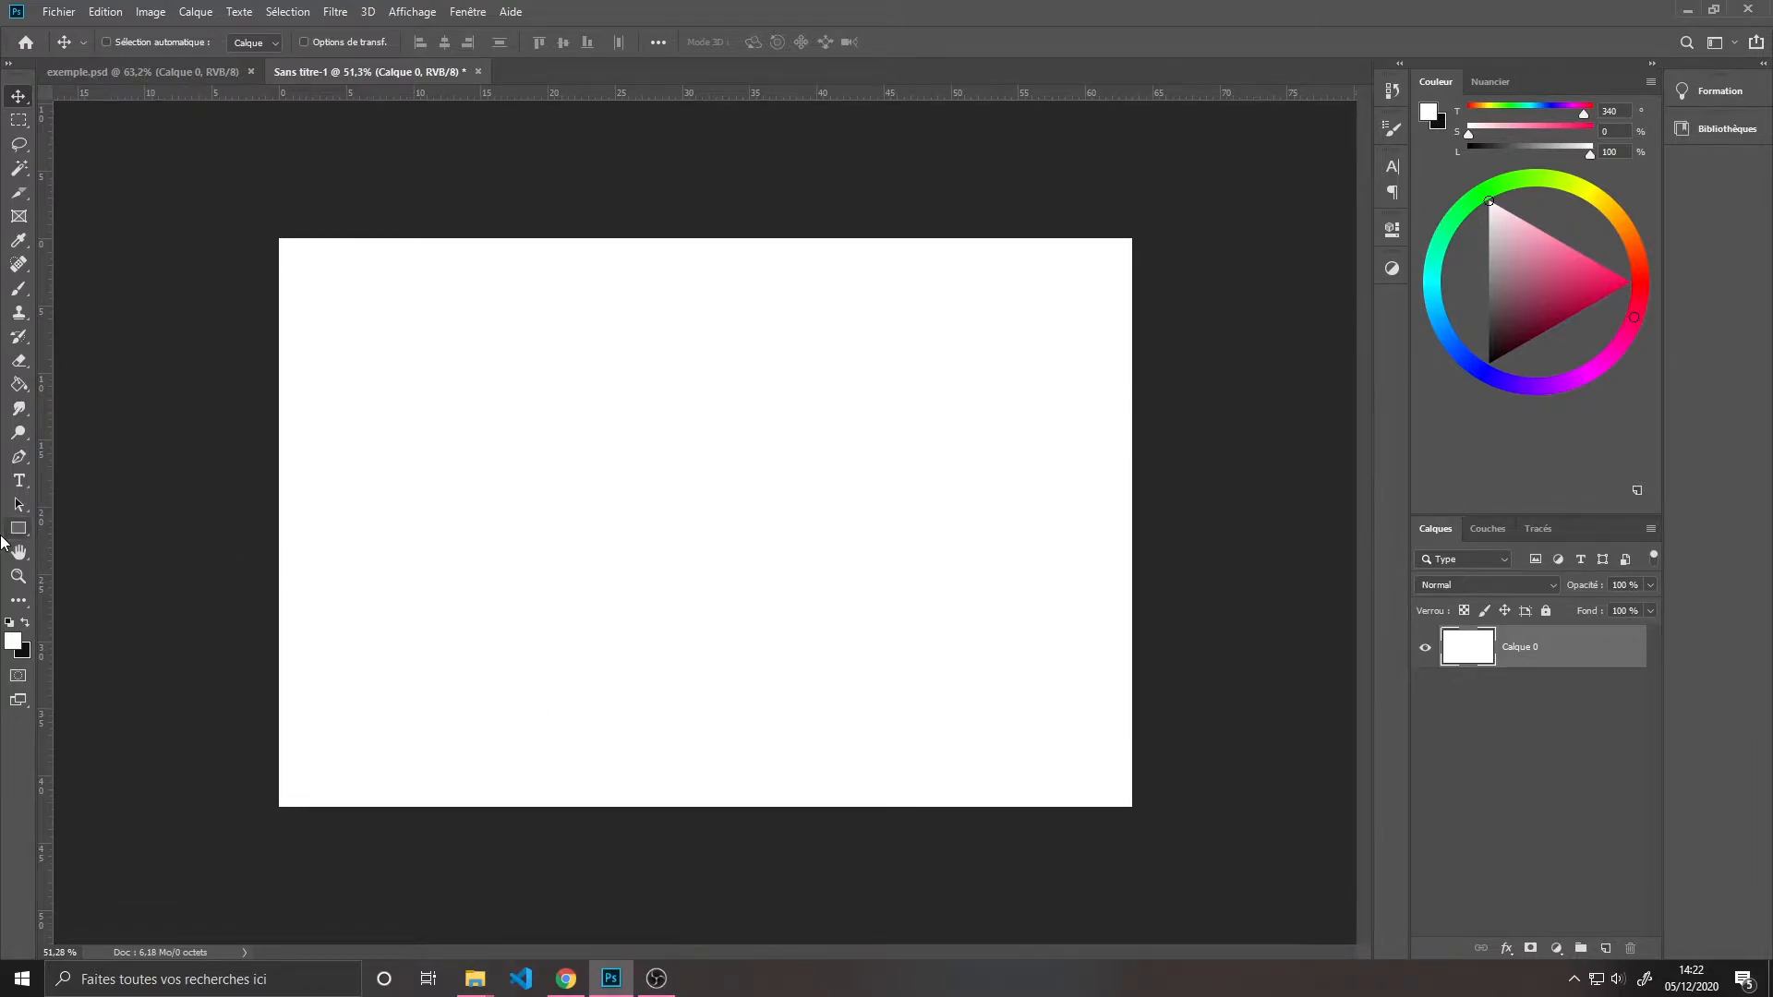
Draw a 345 px square in the middle area of the canvas with the Rectangle tool
click(18, 529)
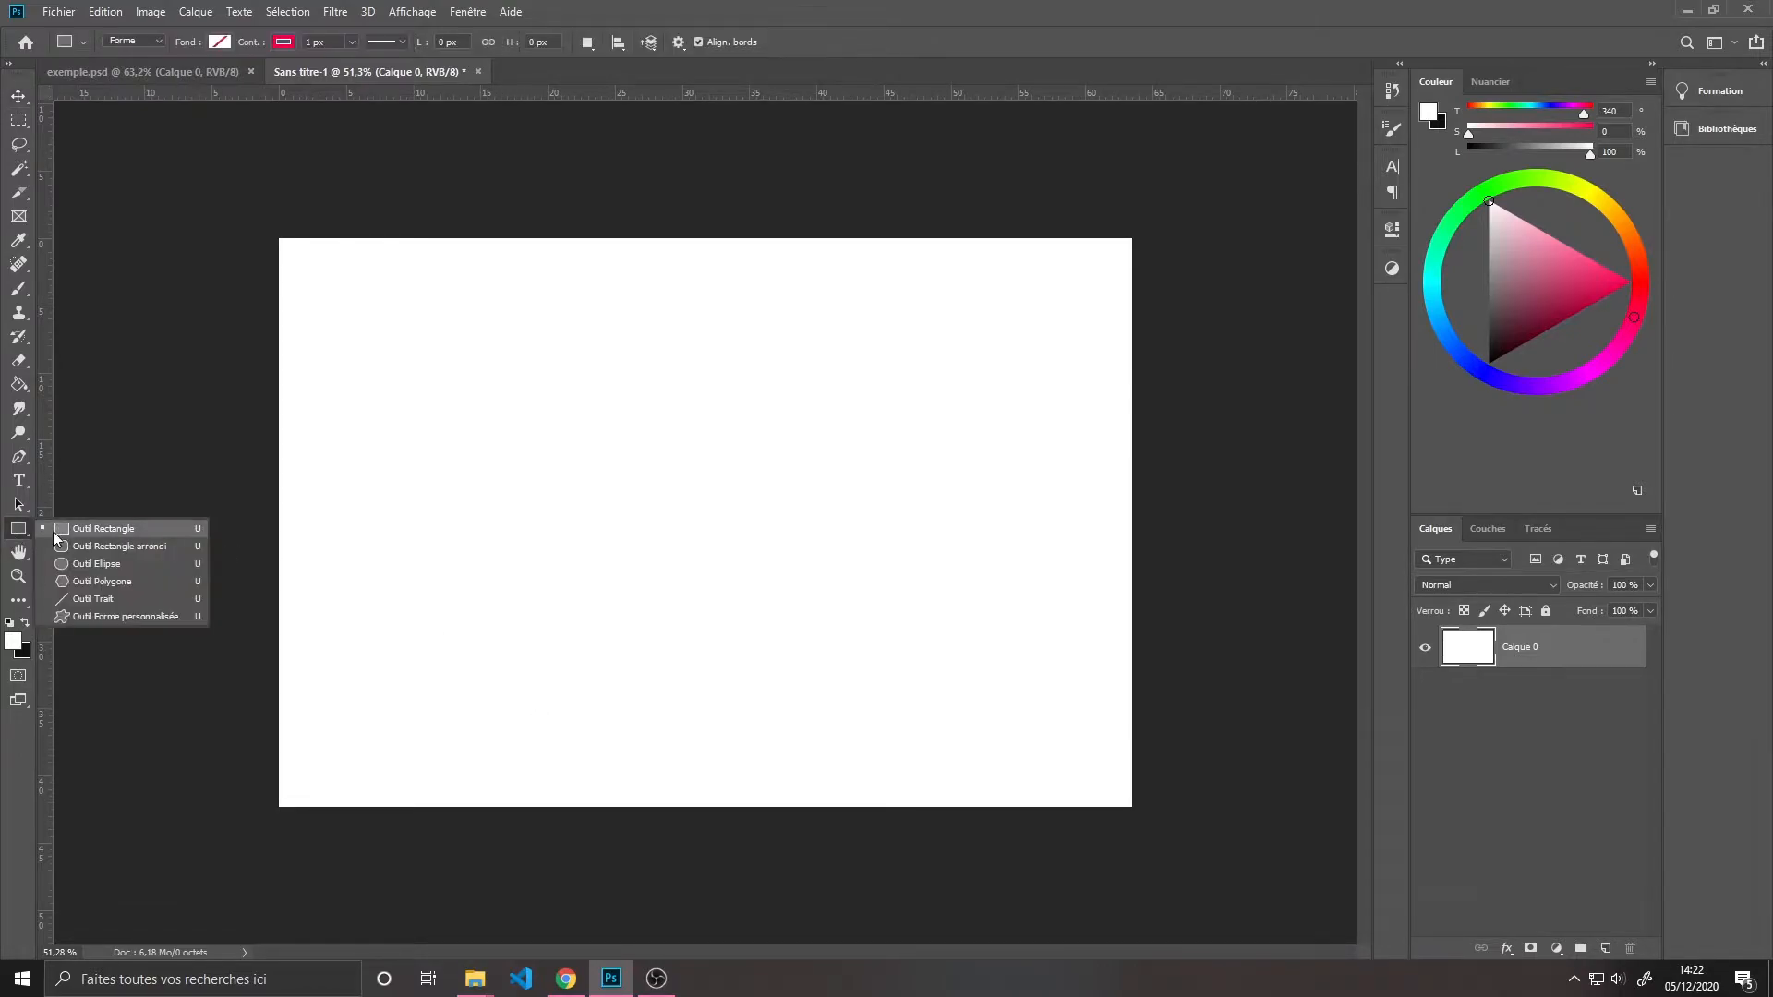
click(108, 528)
drag(539, 418, 861, 583)
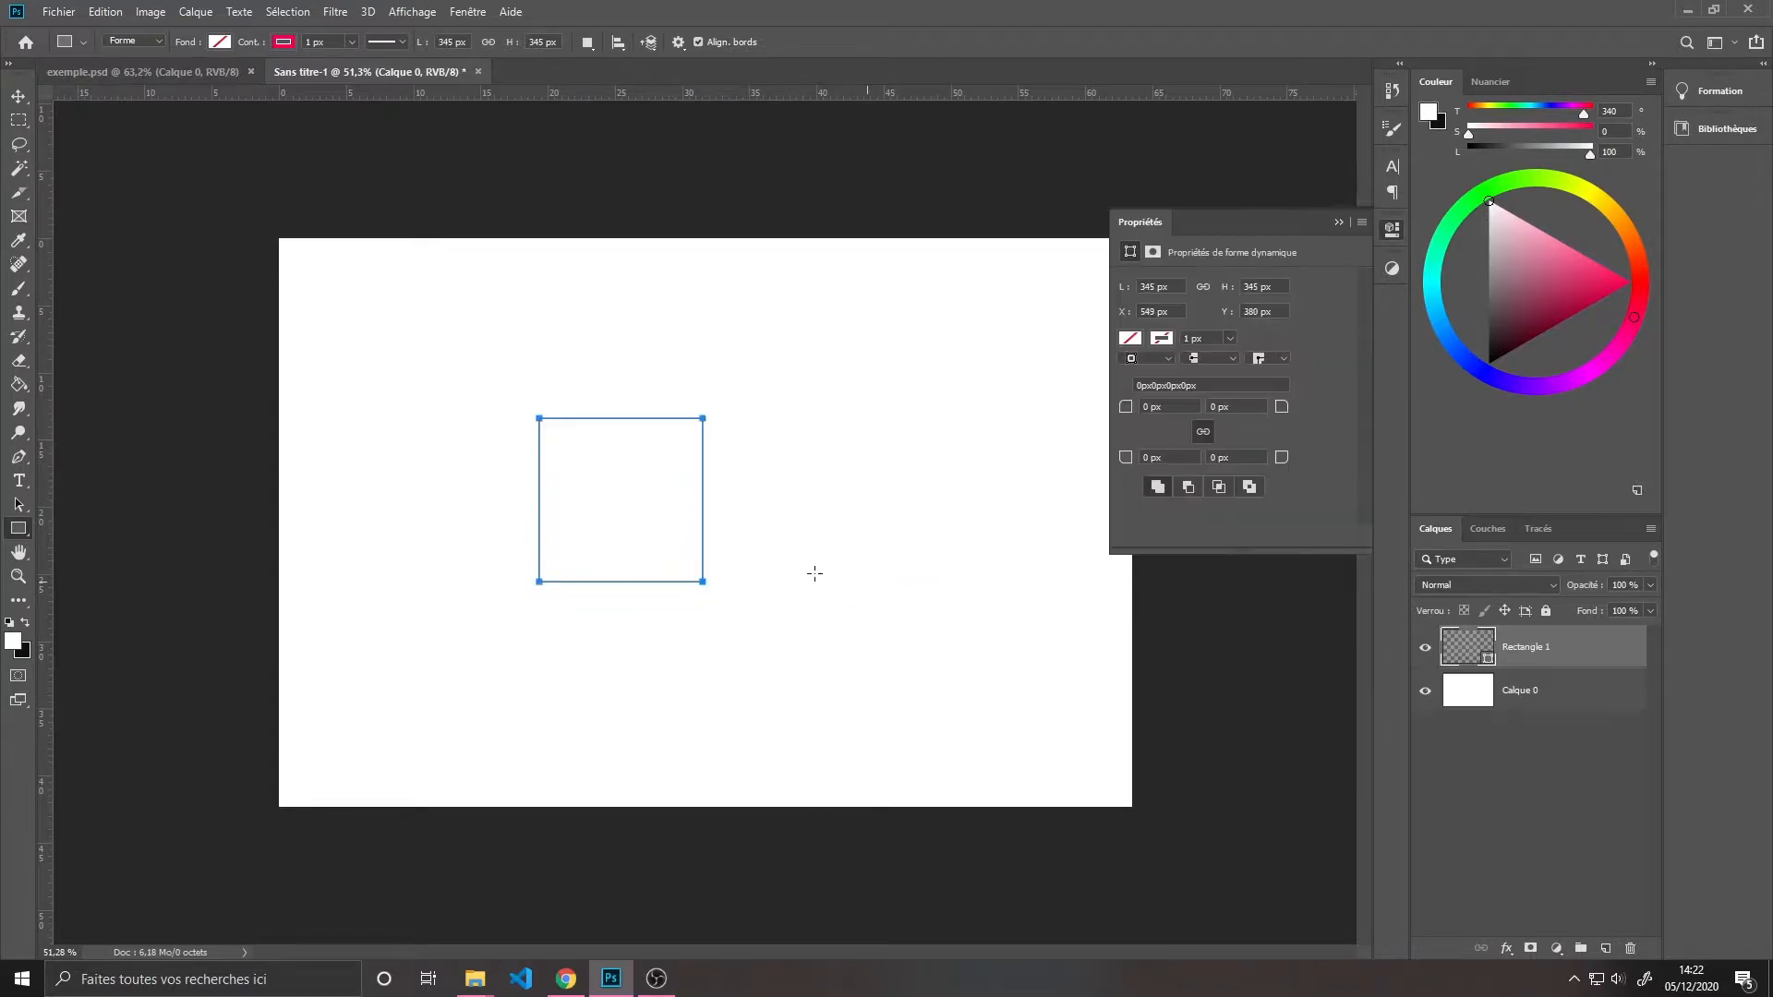
click(1335, 224)
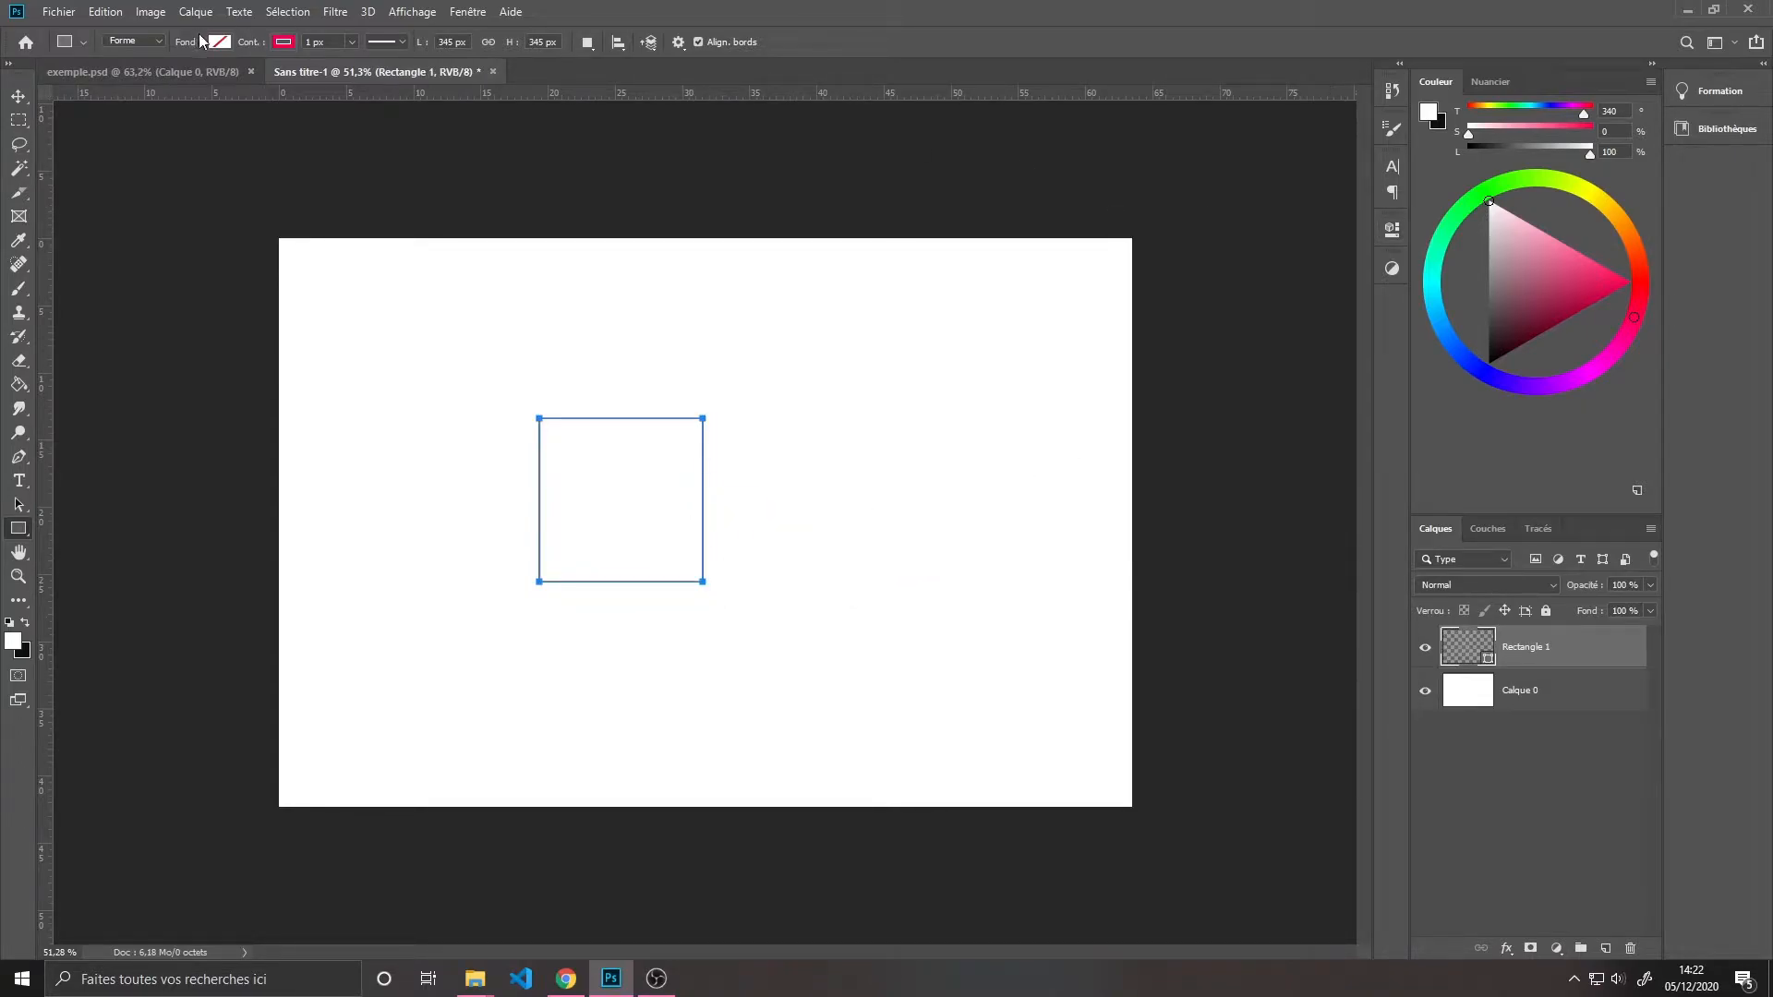
Remove the square's outline and fill it with the green colour 18ffa5
click(283, 43)
click(179, 79)
click(214, 43)
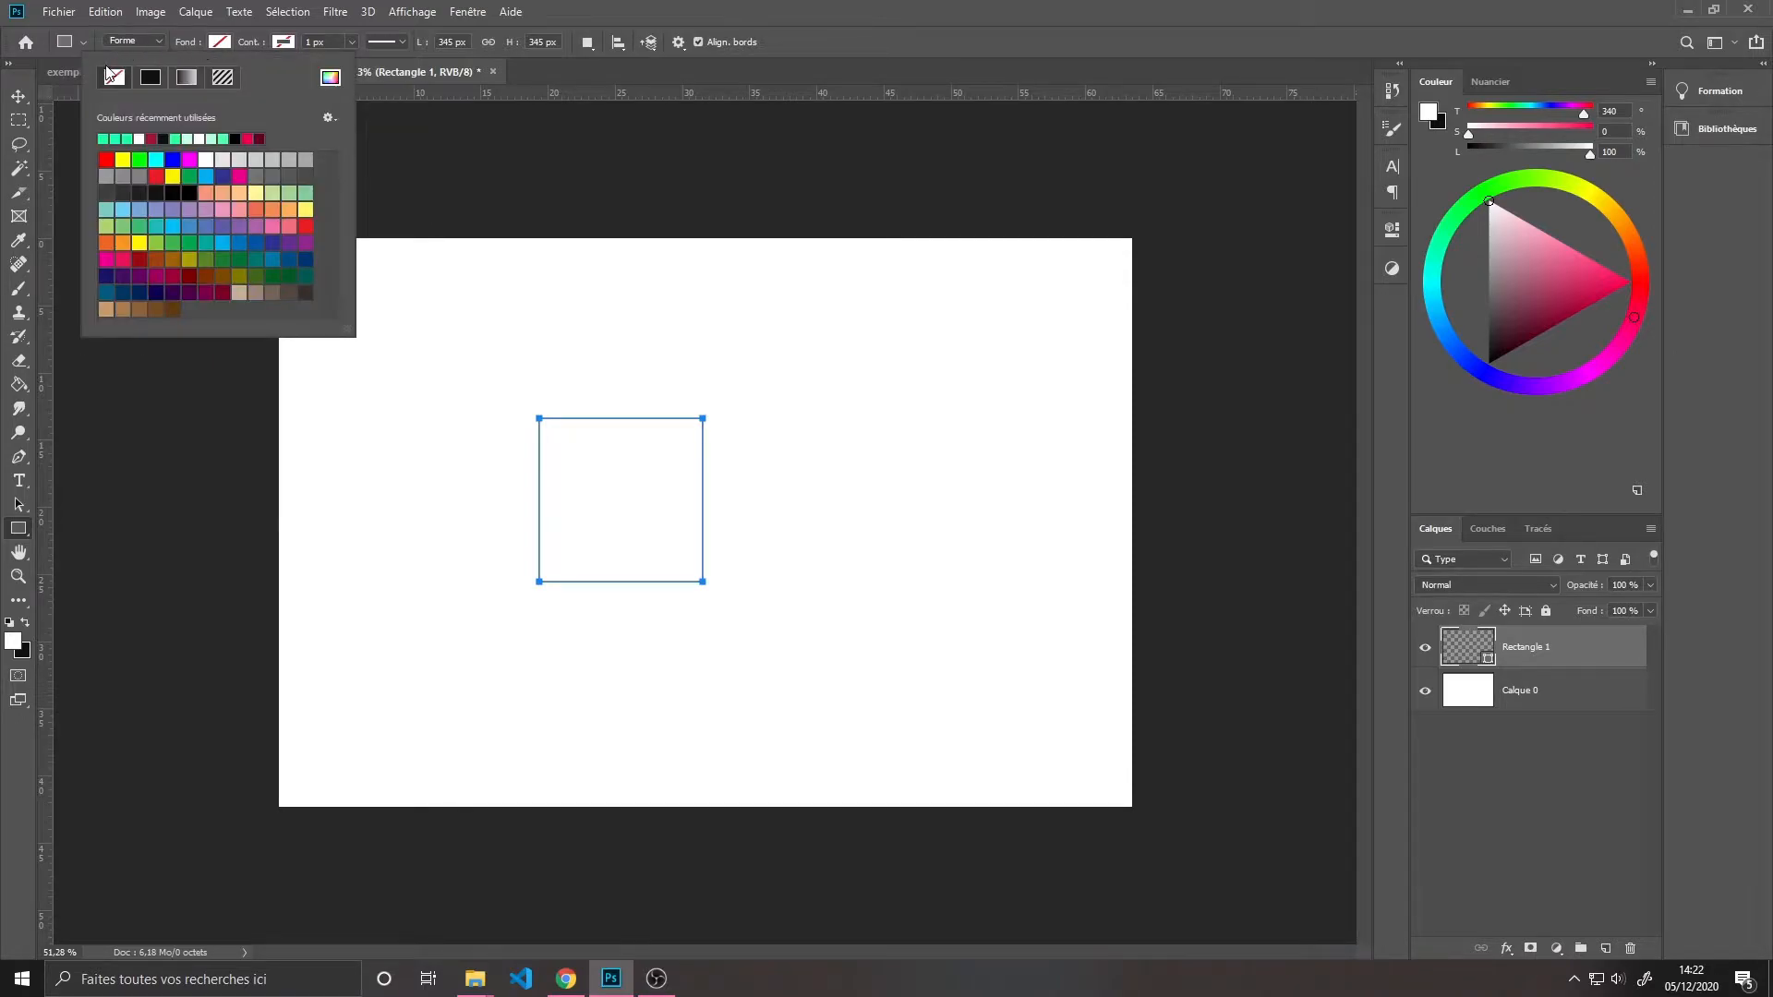
click(331, 79)
drag(1507, 596, 1495, 558)
drag(1439, 436, 1452, 409)
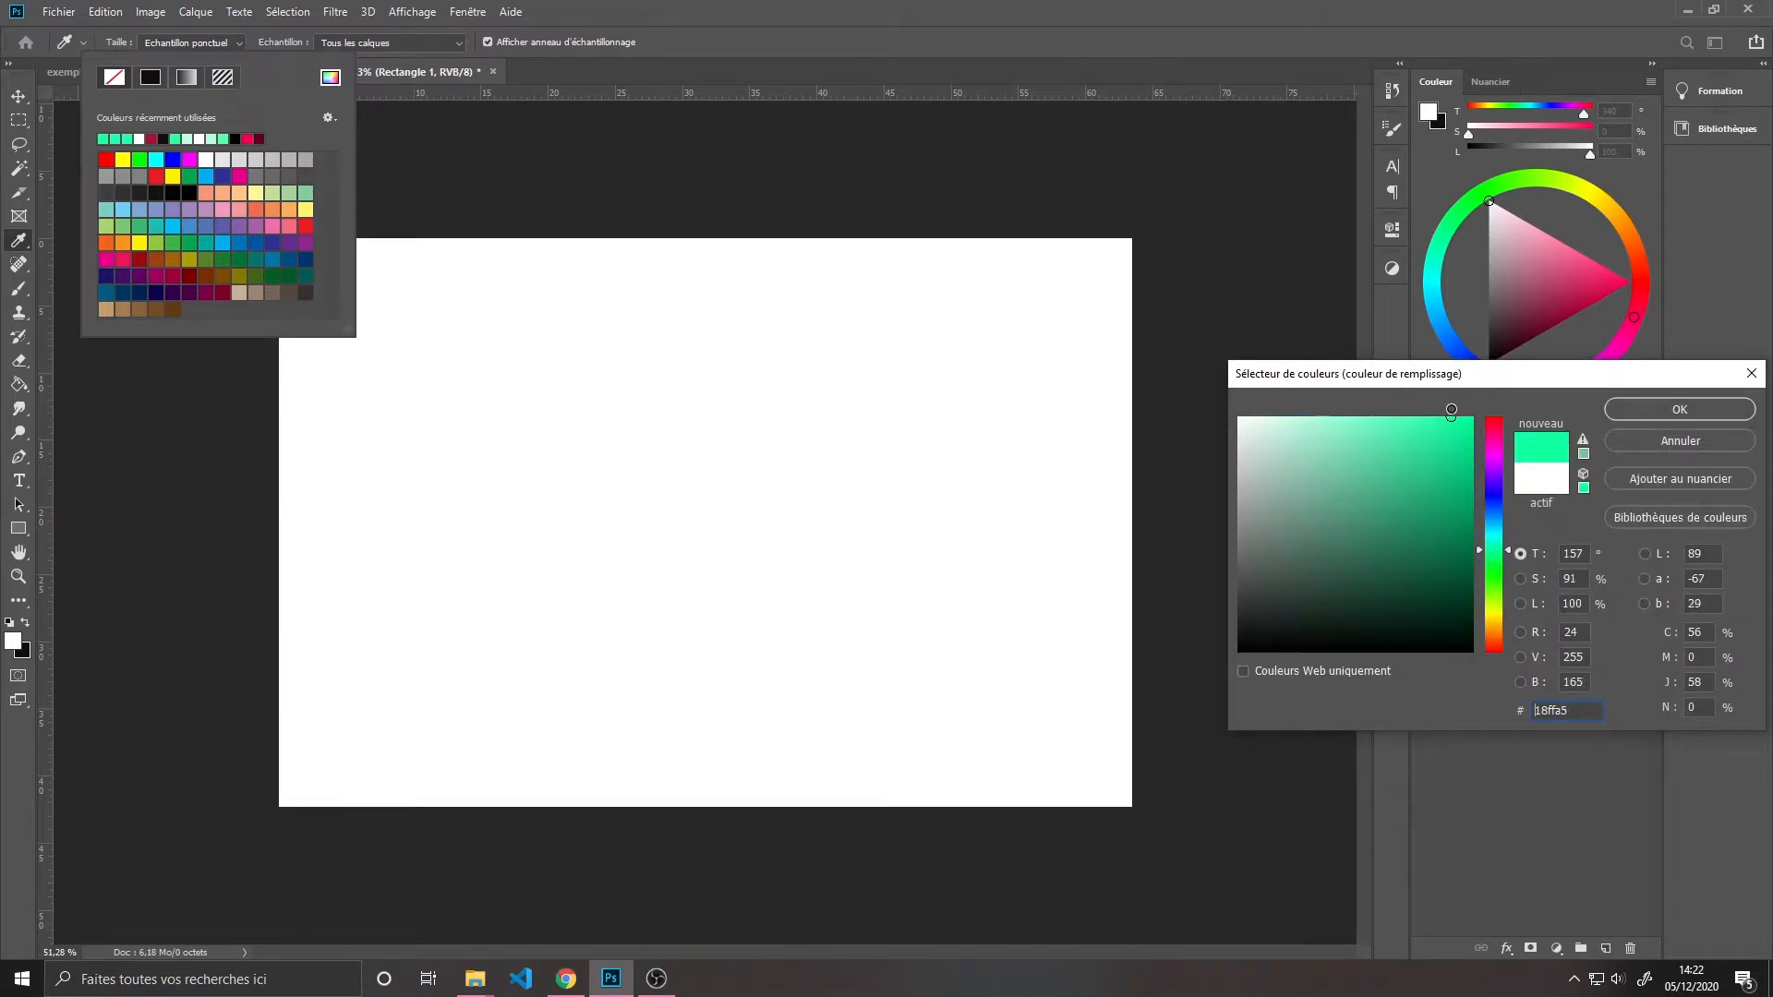
click(1638, 408)
click(219, 42)
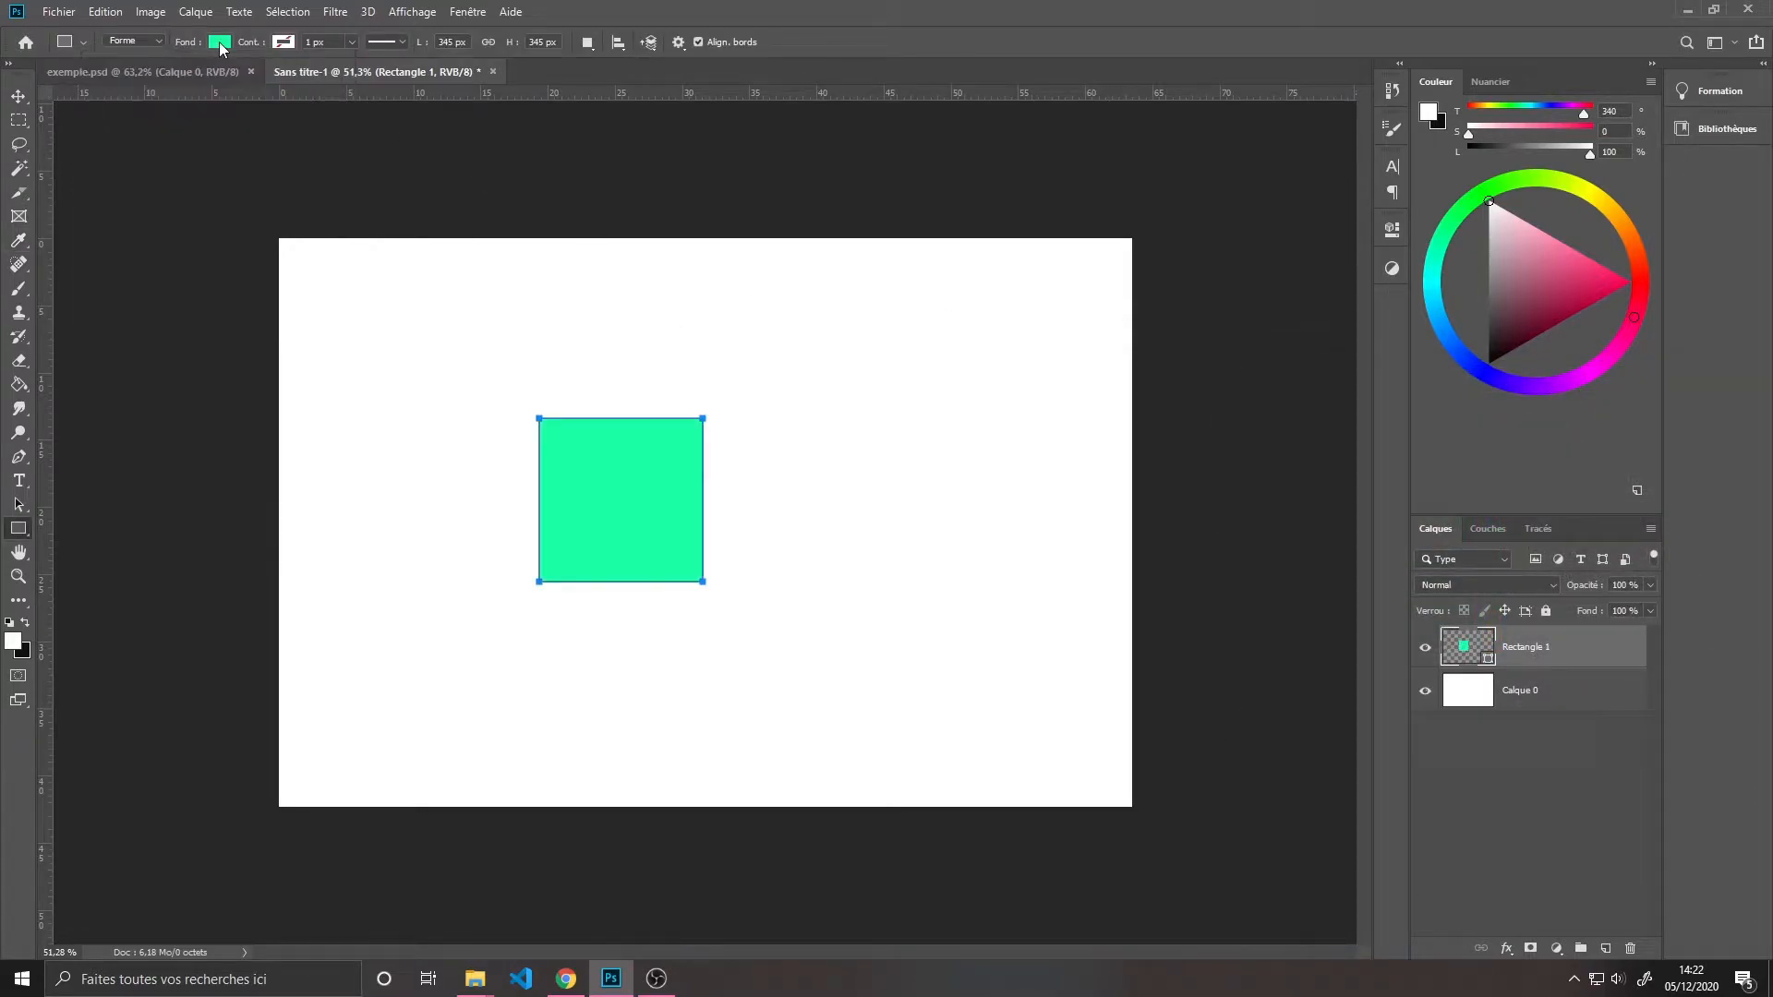
Move the green square to the centre of the canvas
scroll(591, 467, up, 4)
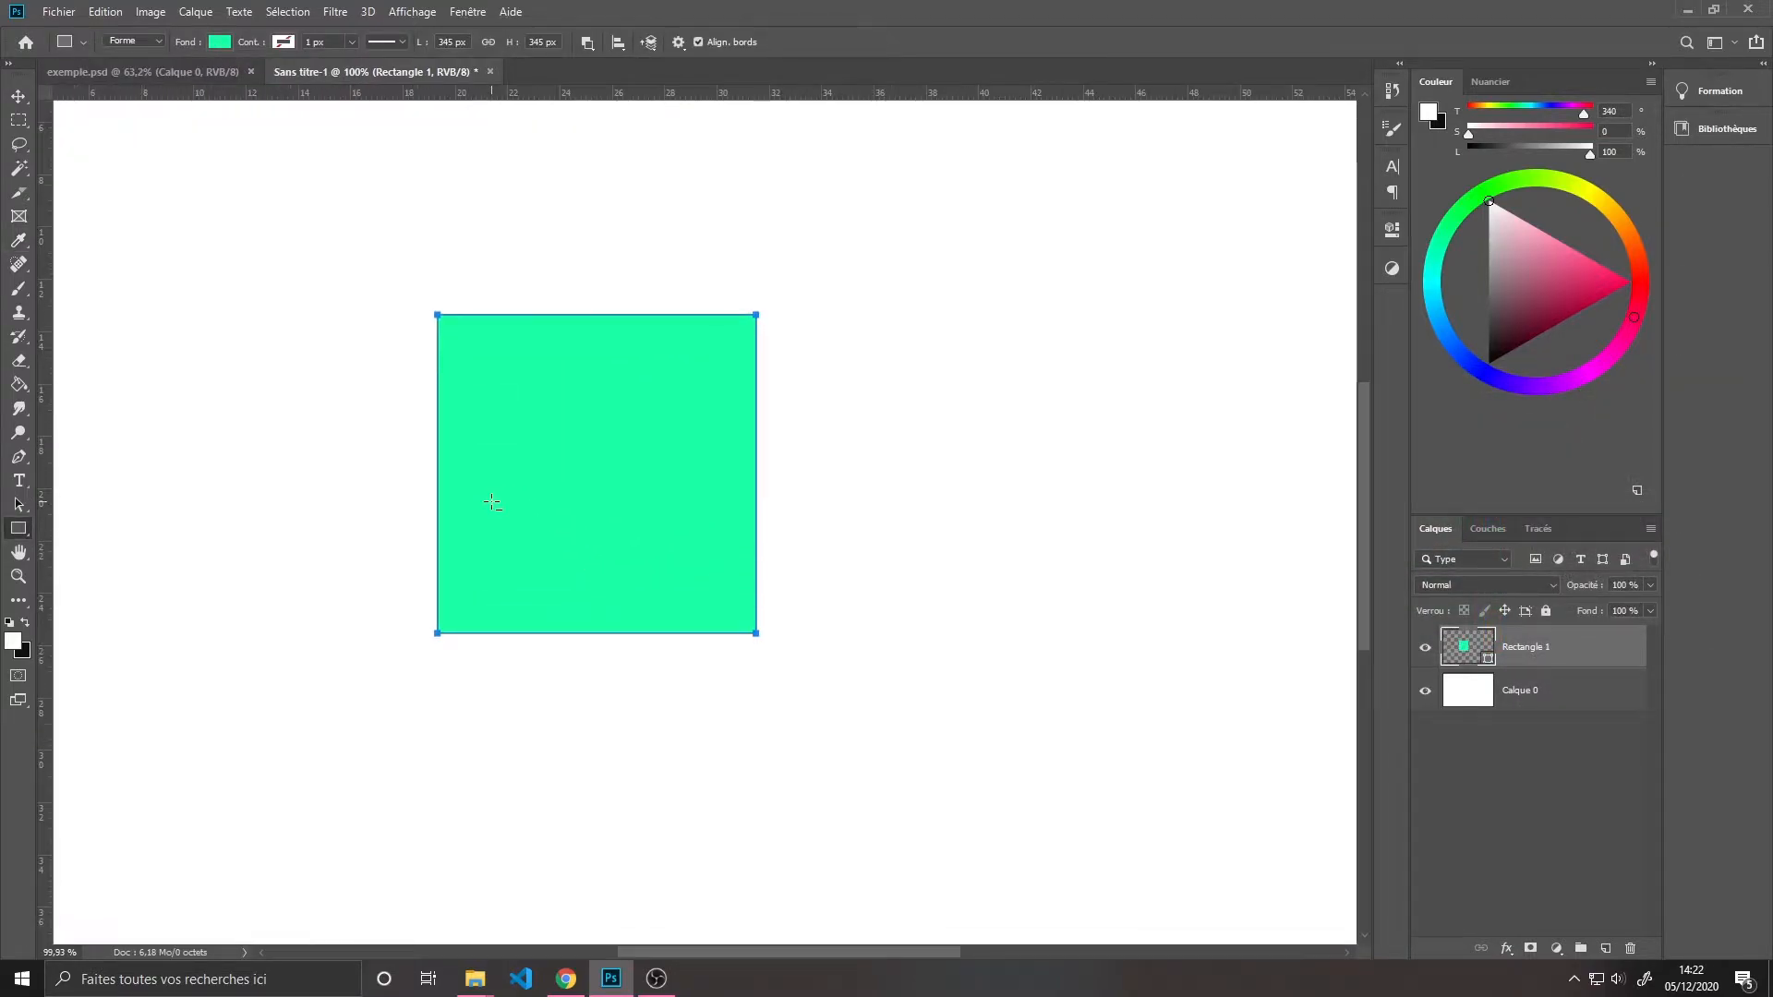
click(19, 95)
drag(522, 398, 710, 460)
scroll(896, 544, up, 4)
drag(823, 588, 671, 555)
scroll(672, 559, down, 1)
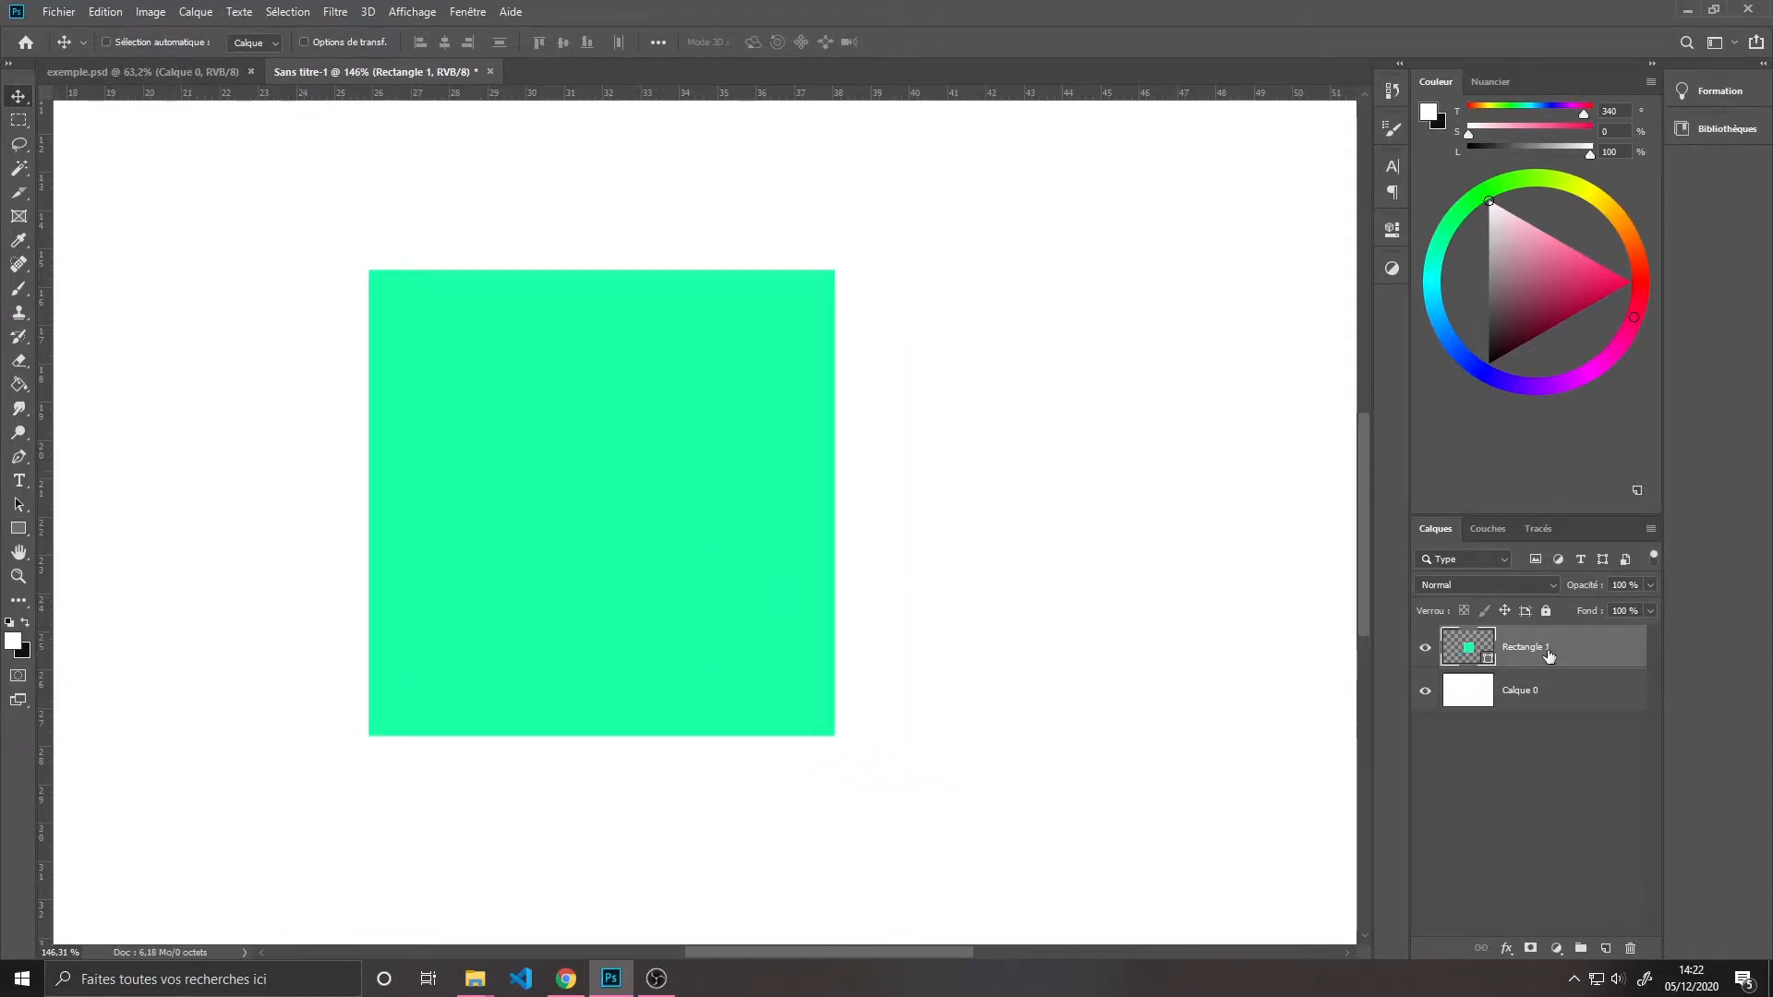
Add an inner shadow (Ombre interne) to the rectangle's layer style and show its settings
double_click(1625, 648)
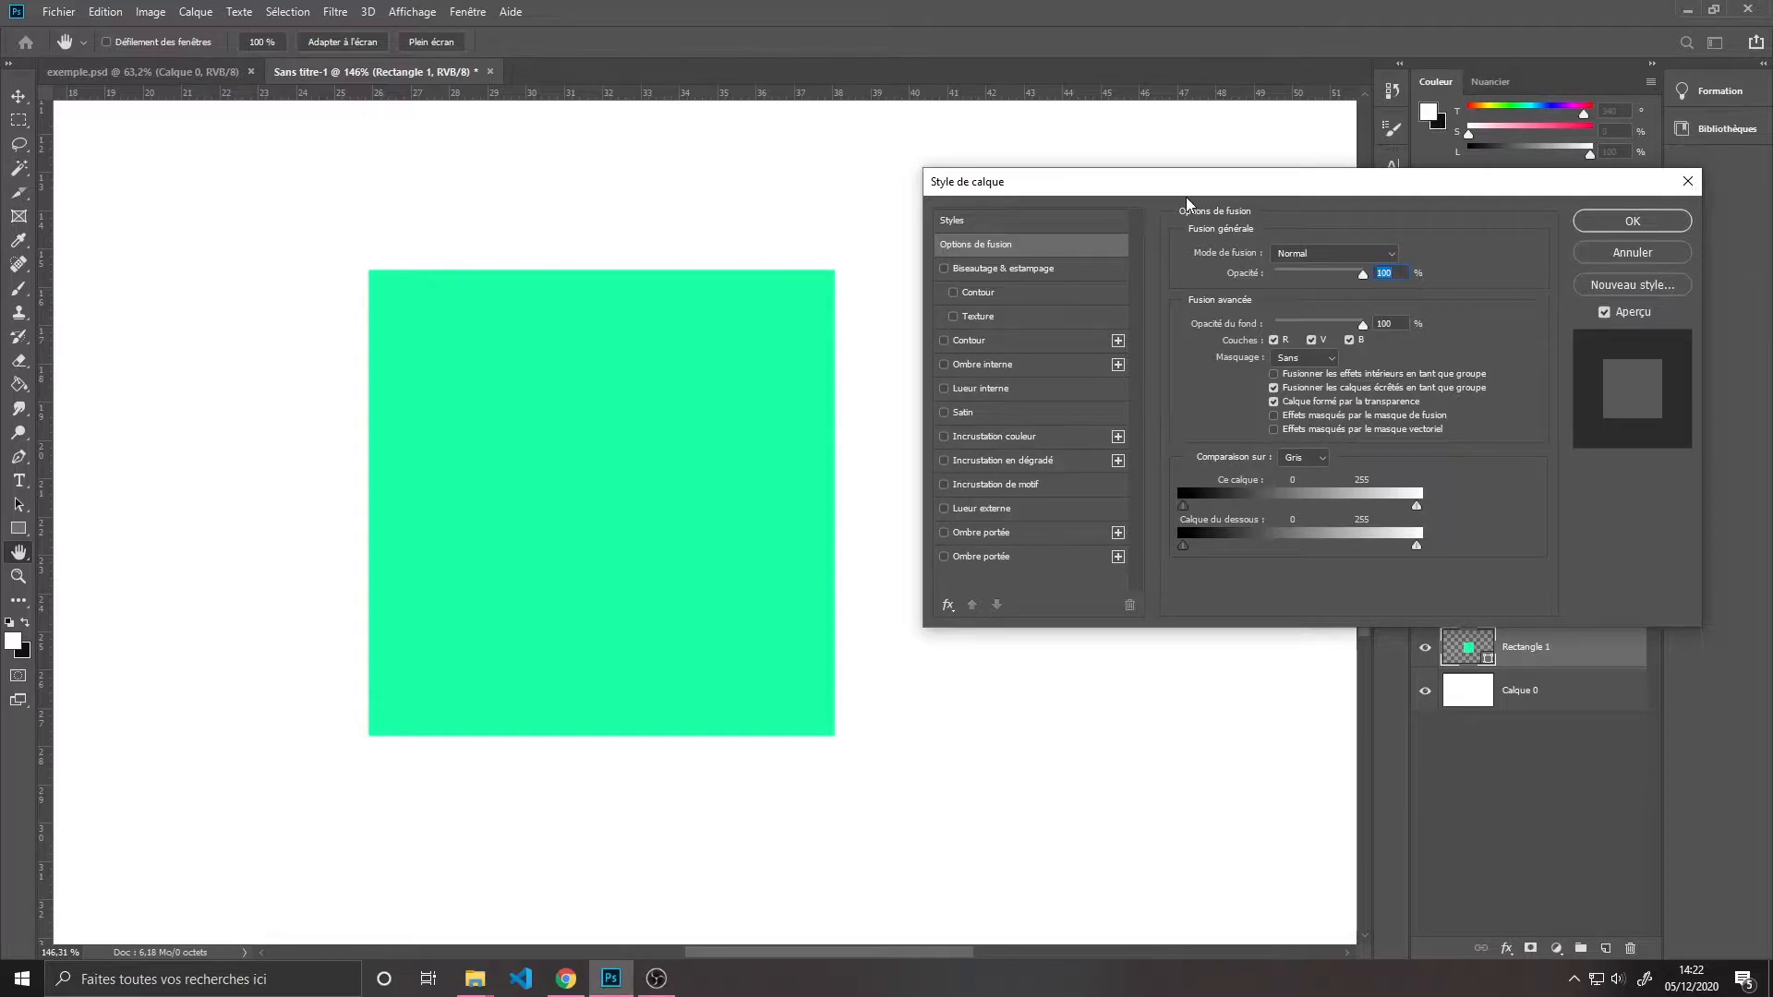
drag(1183, 191, 1193, 219)
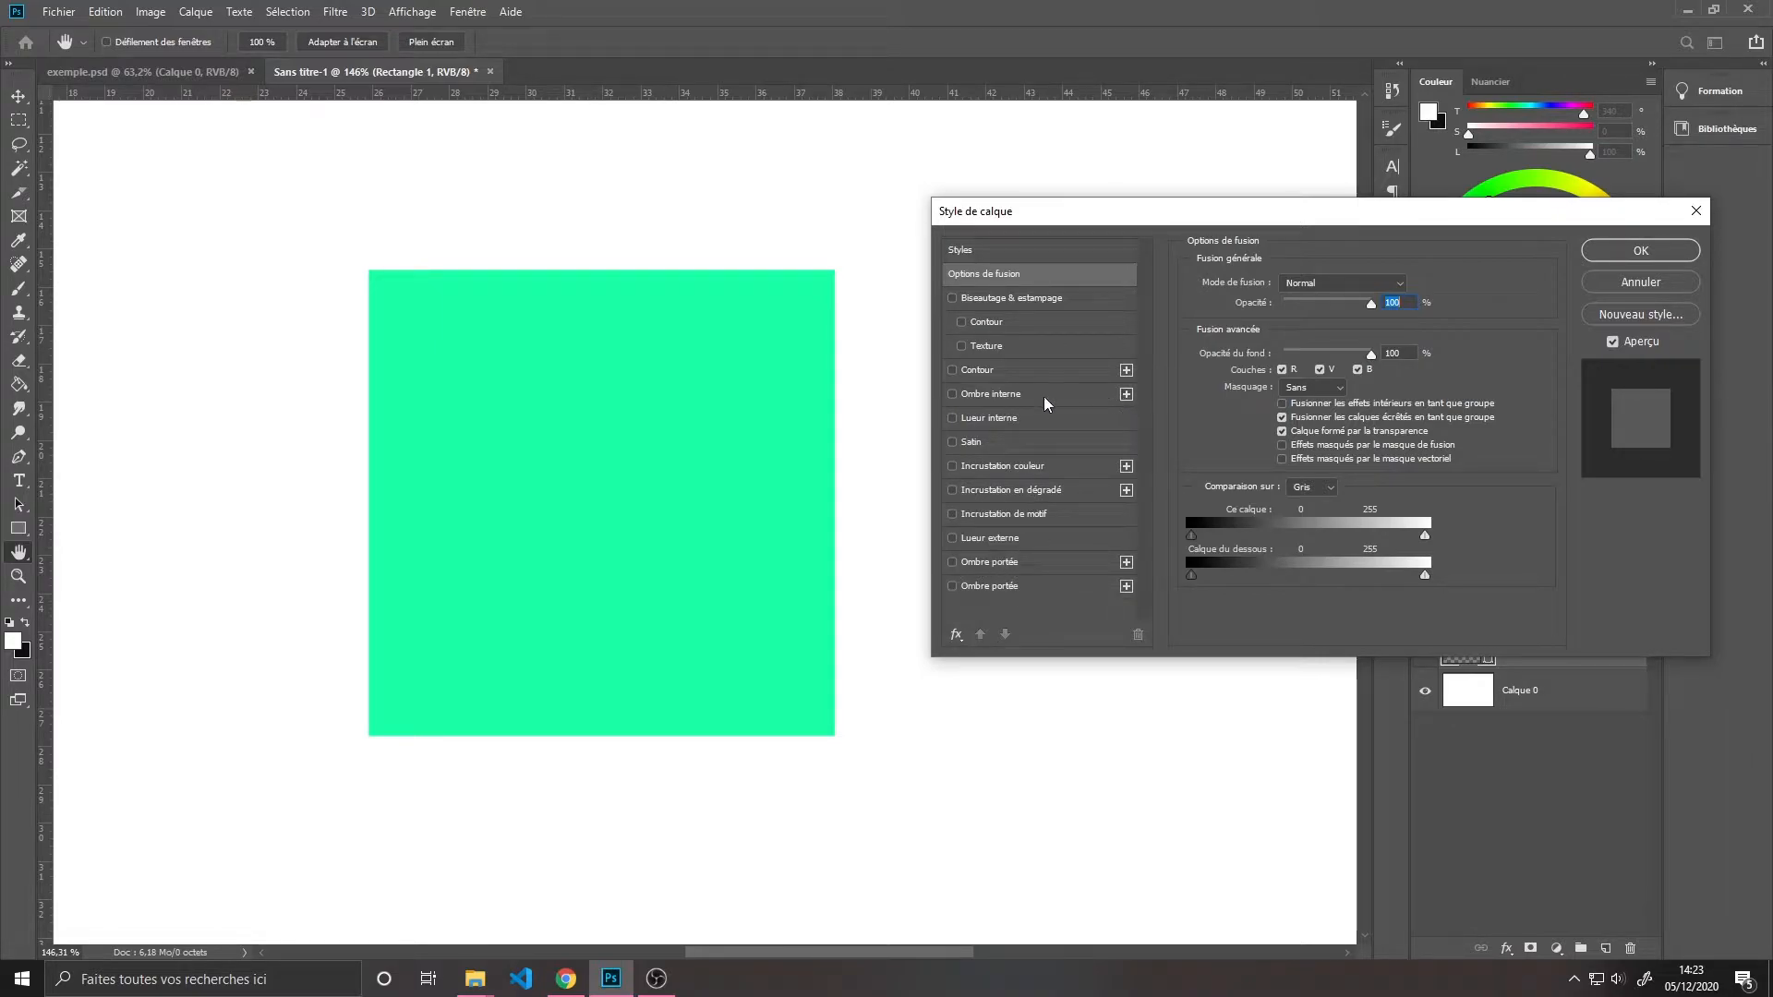
click(951, 395)
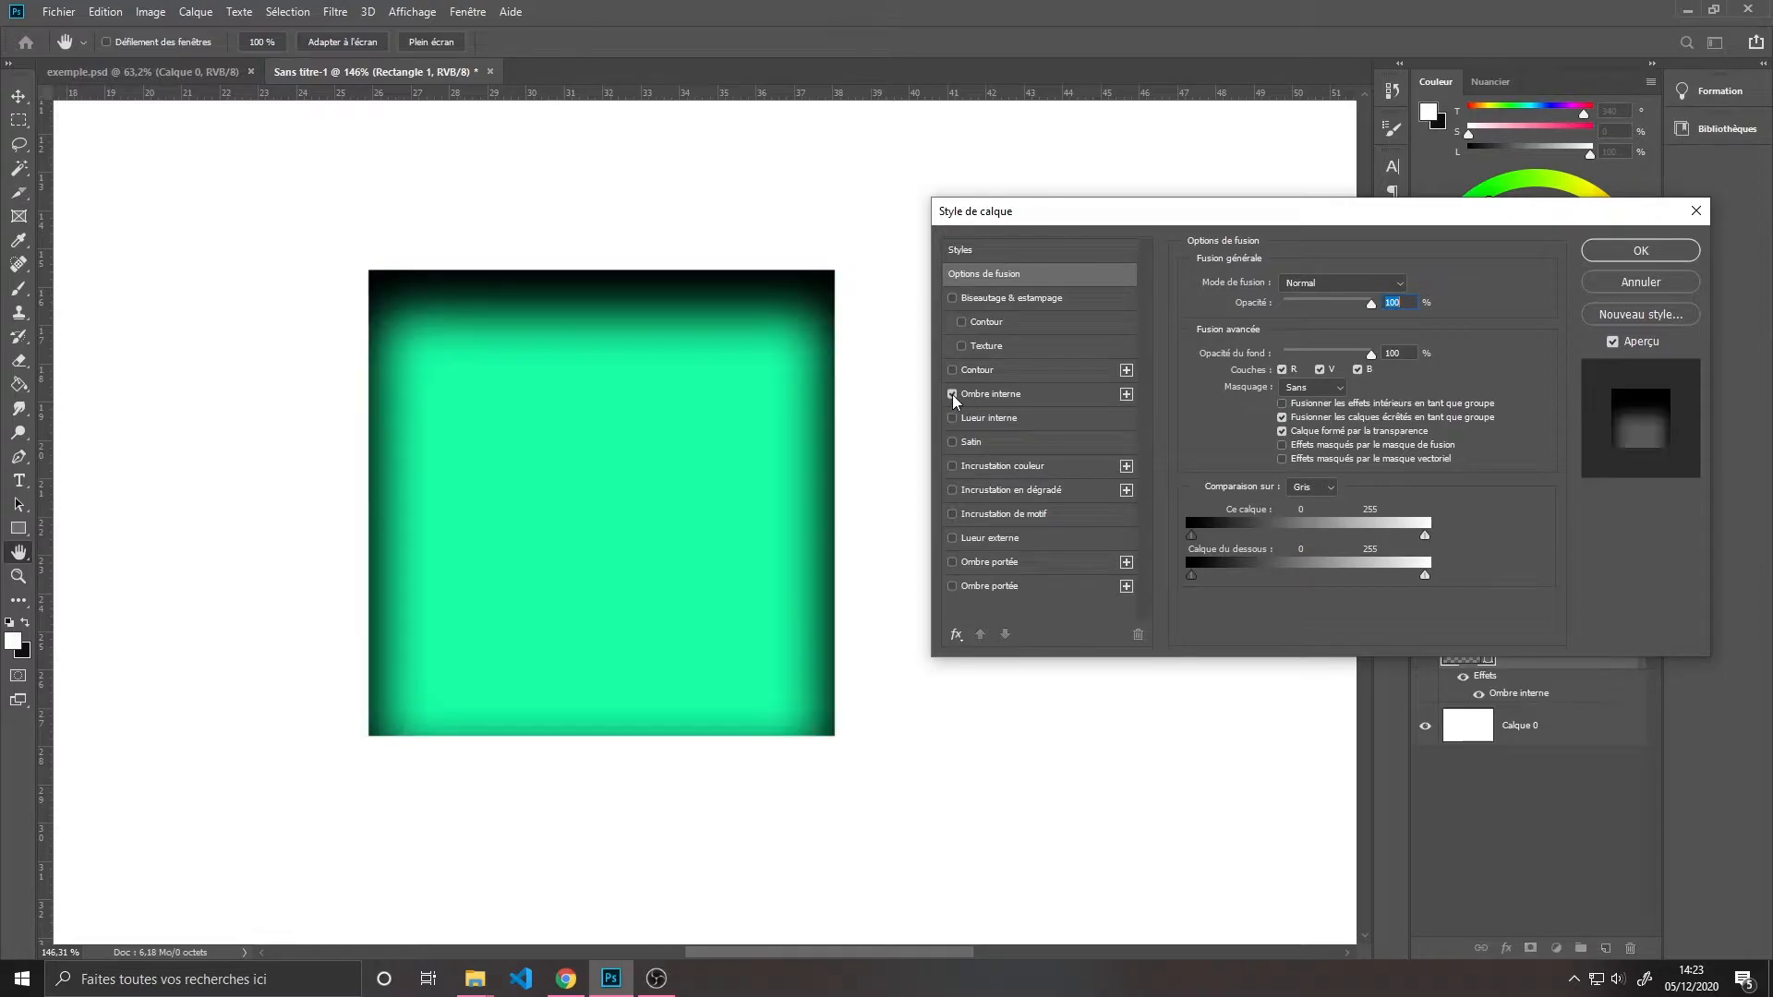
click(1012, 394)
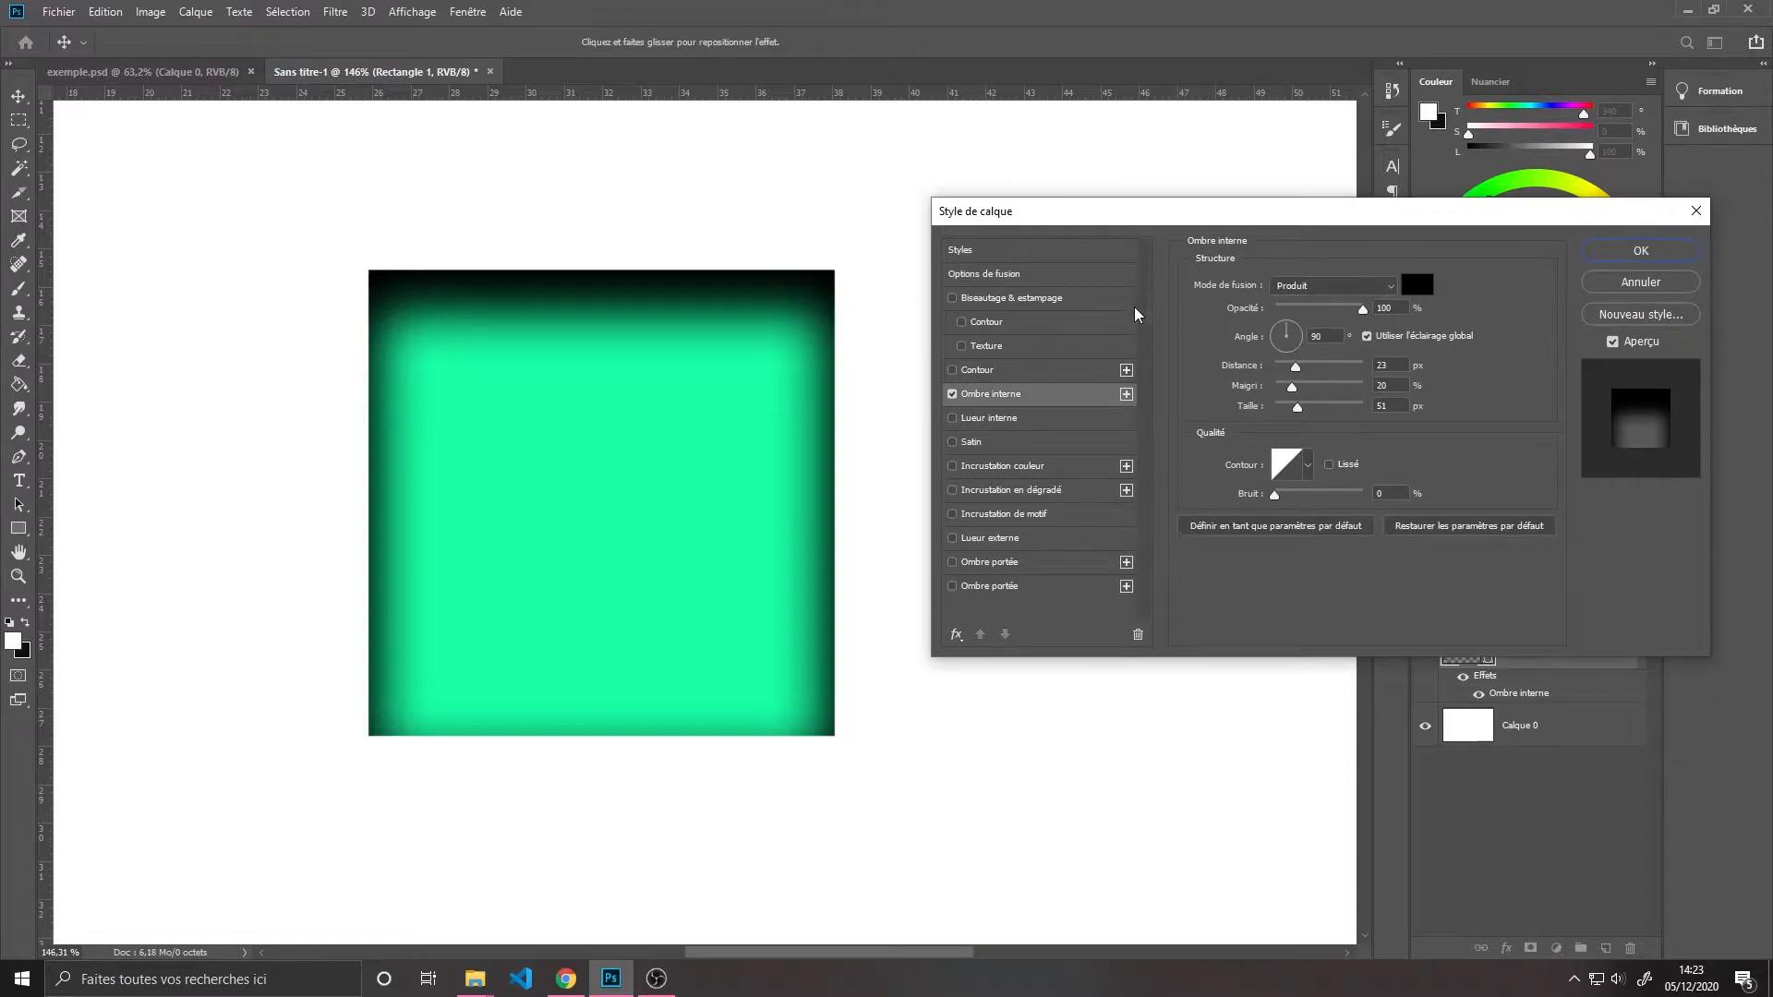
Change the inner shadow's blend mode to Normal
click(1299, 288)
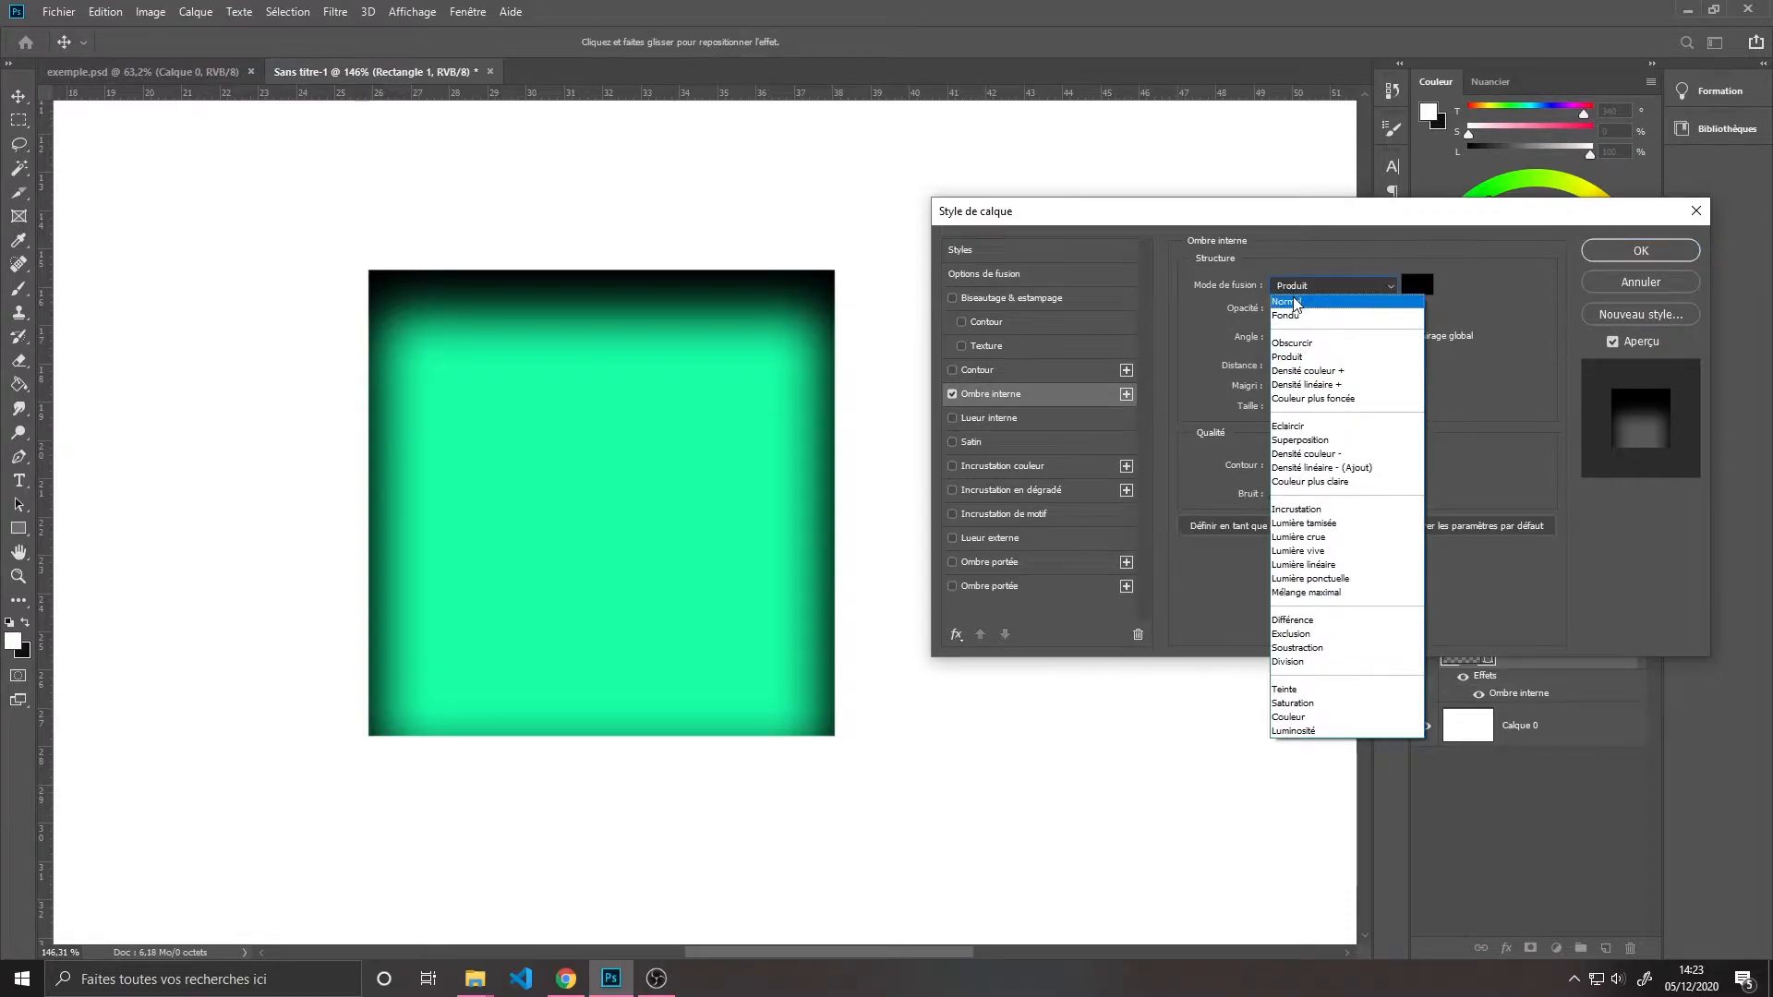
click(1297, 295)
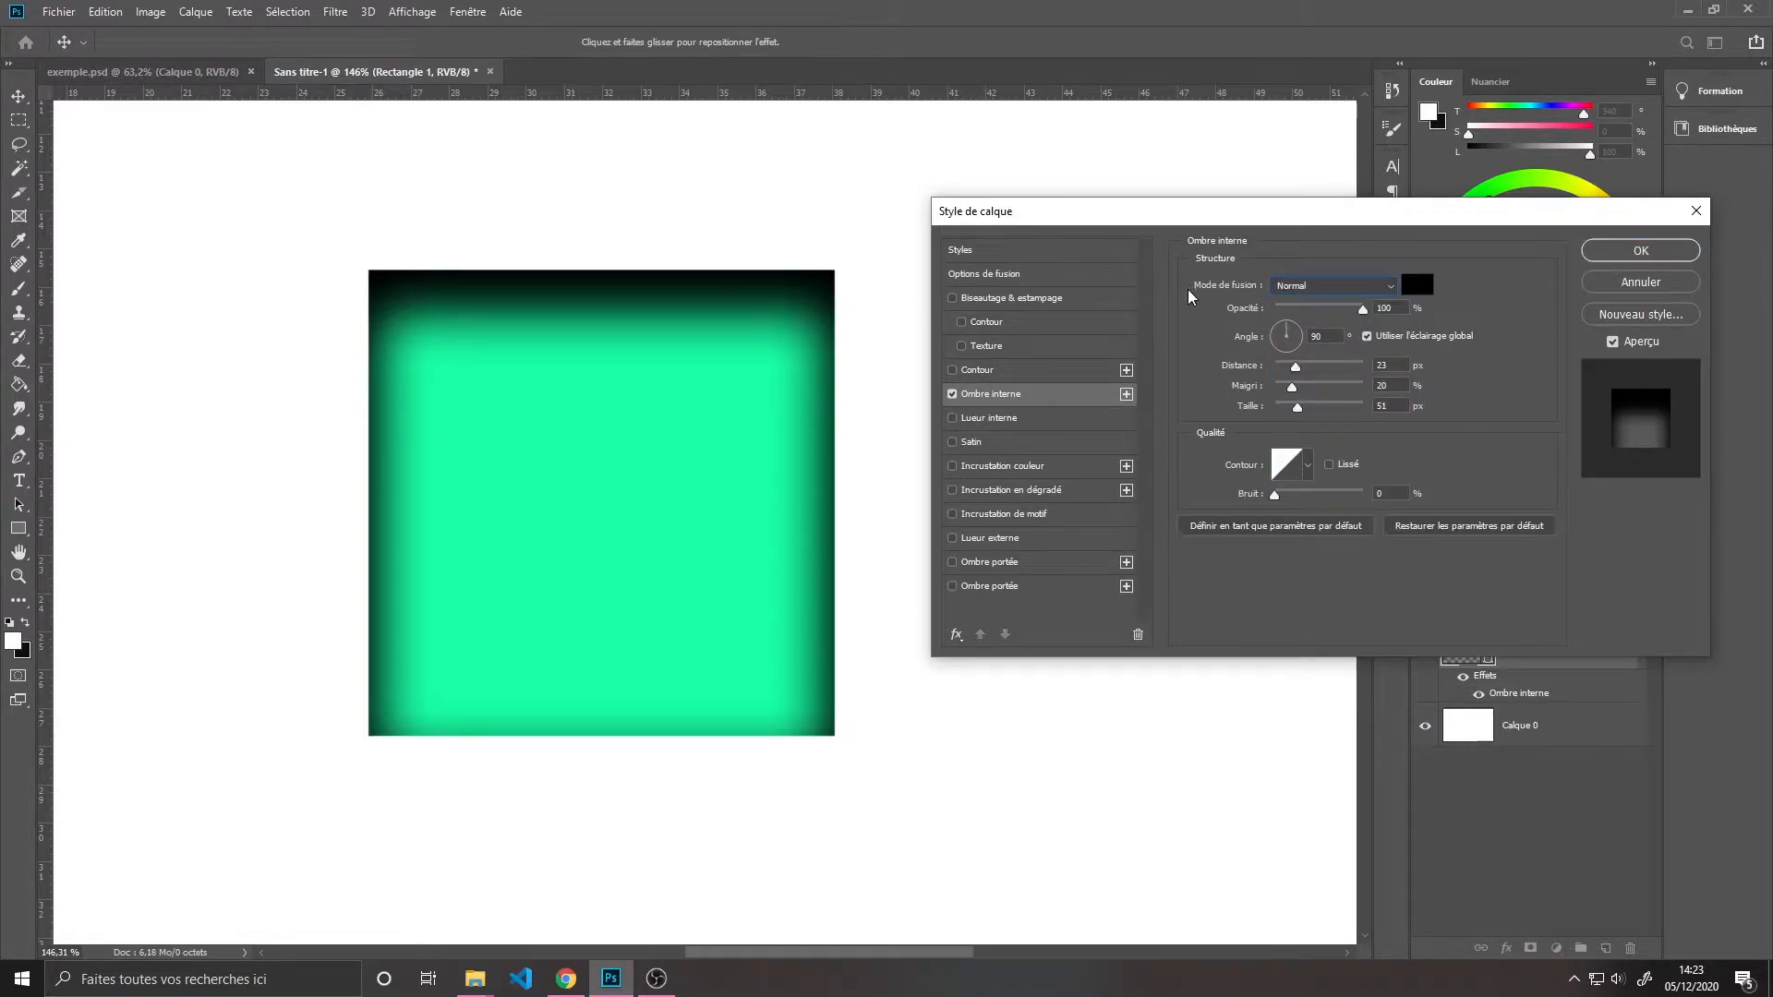
click(1316, 288)
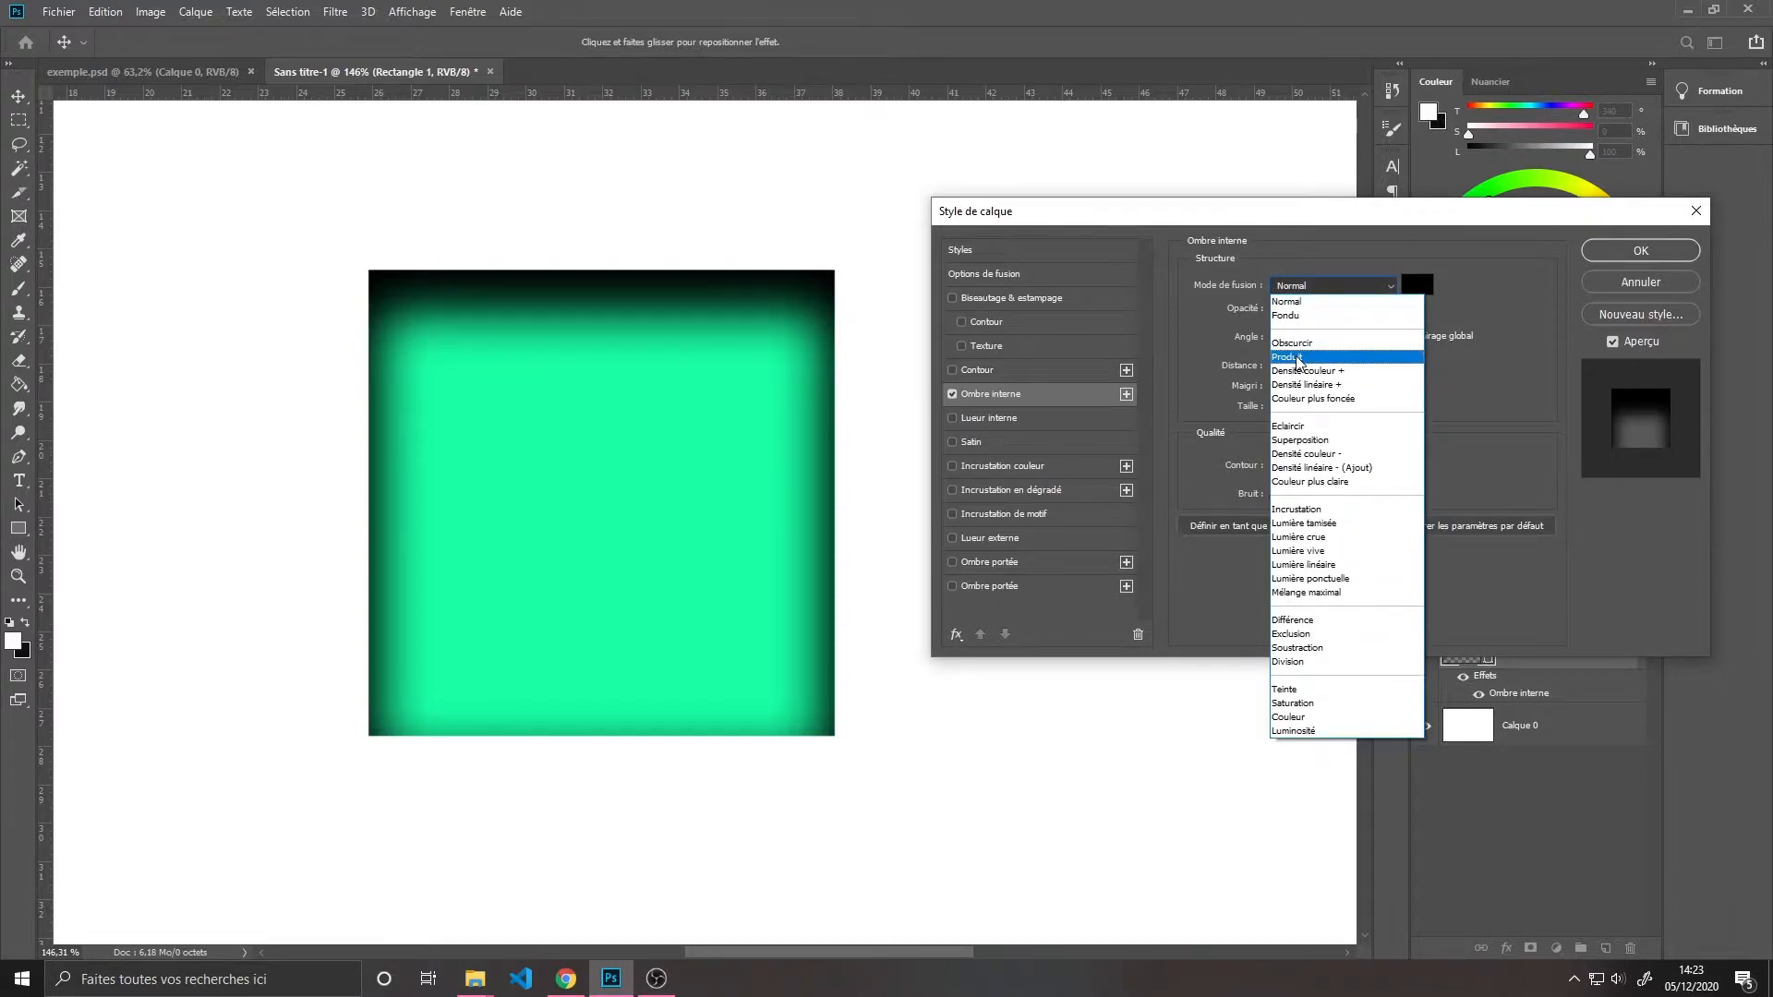
click(1299, 304)
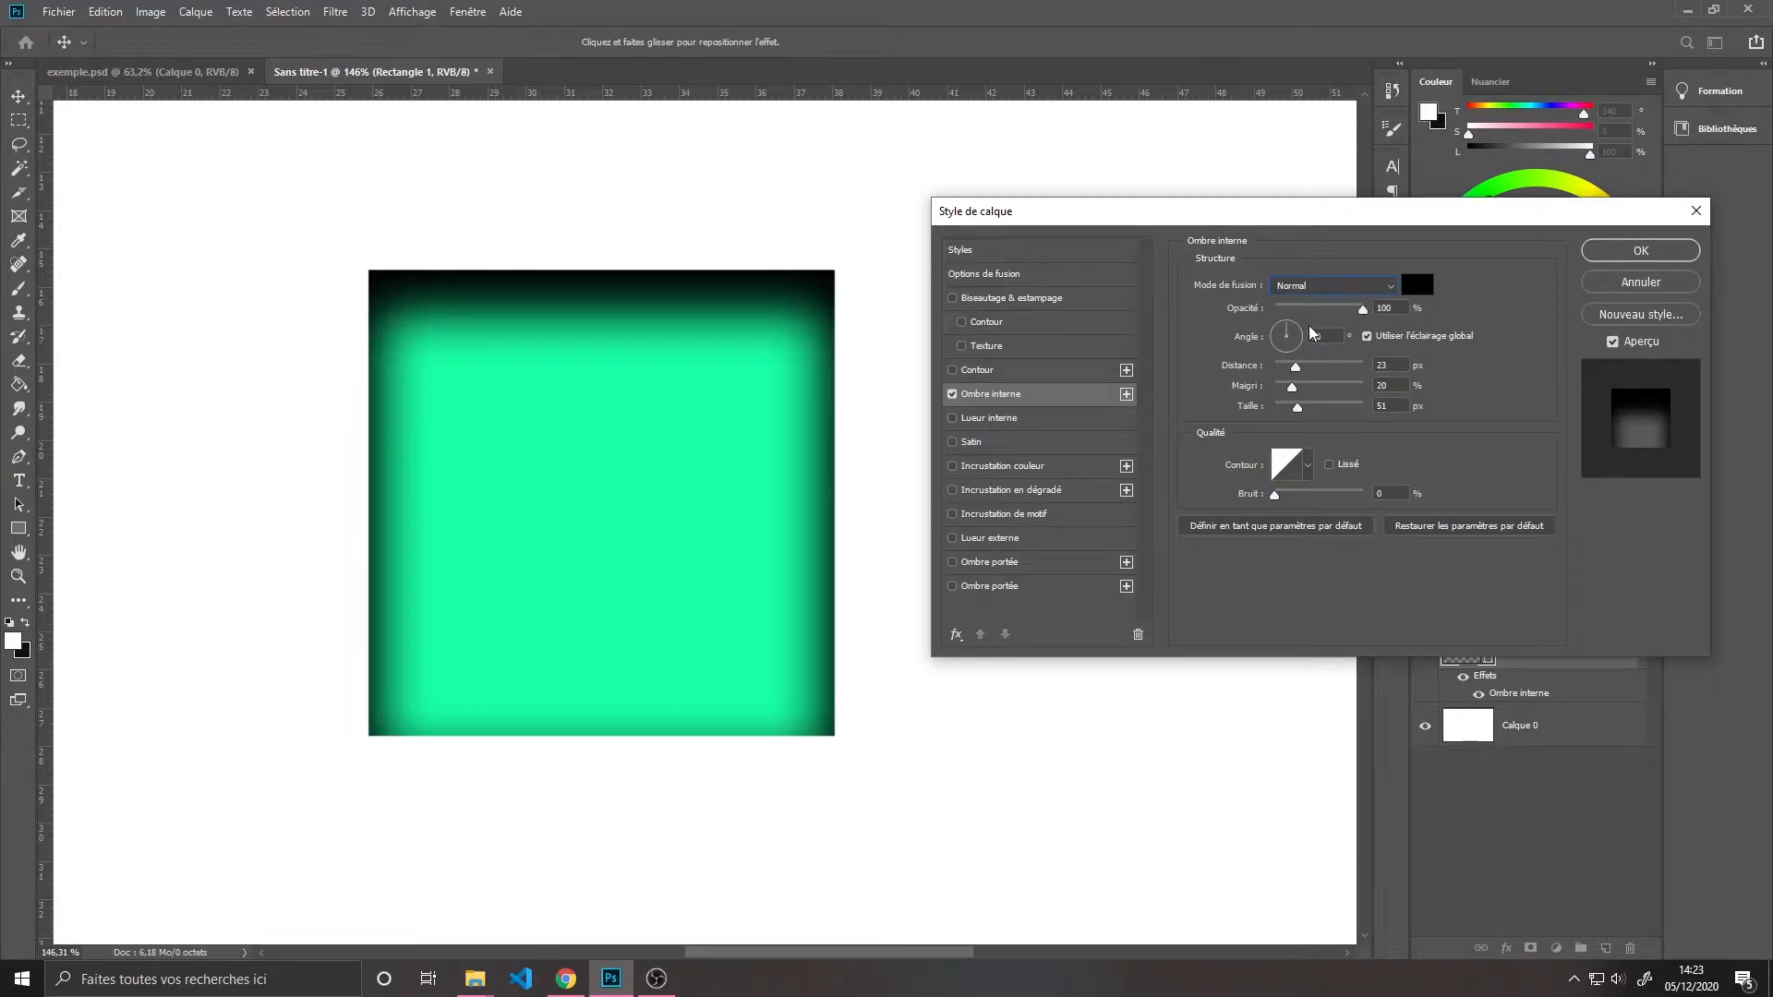
Zero the inner shadow's distance, spread and size, trying an 18 px distance at a 0° angle before applying the style with zero distance
drag(1295, 366, 1271, 407)
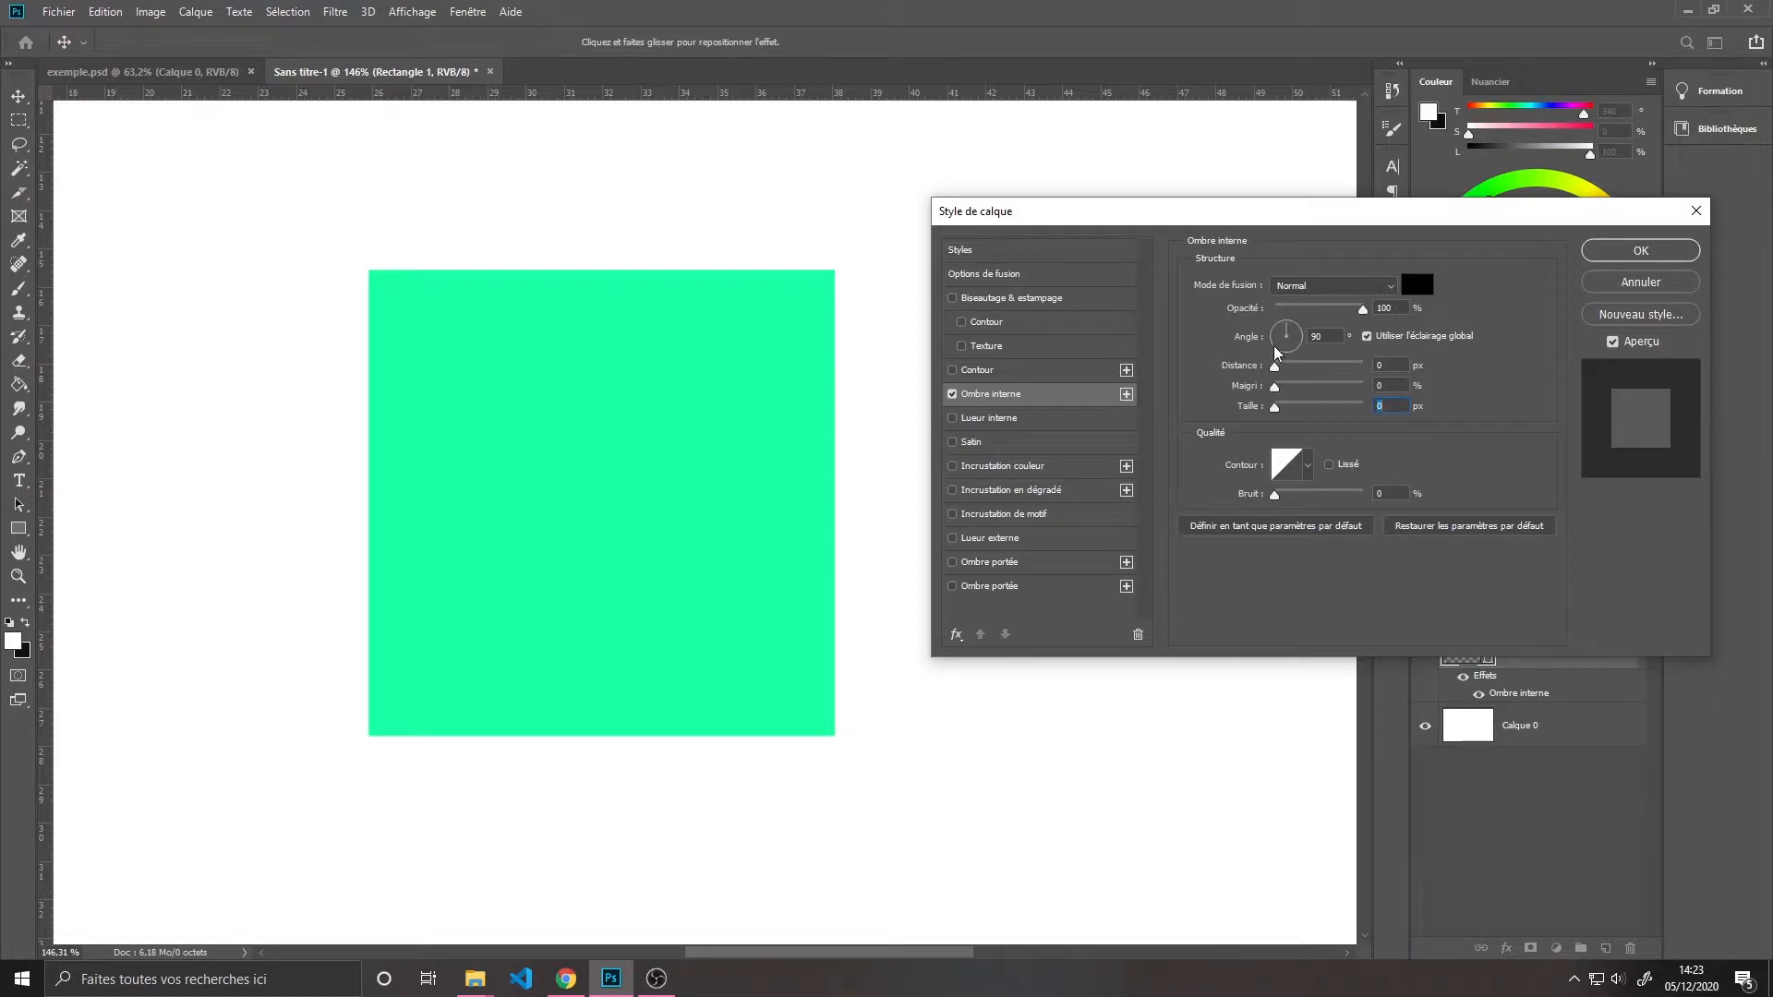
mouse_move(1276, 372)
mouse_down()
mouse_move(1365, 378)
mouse_move(1290, 374)
mouse_up()
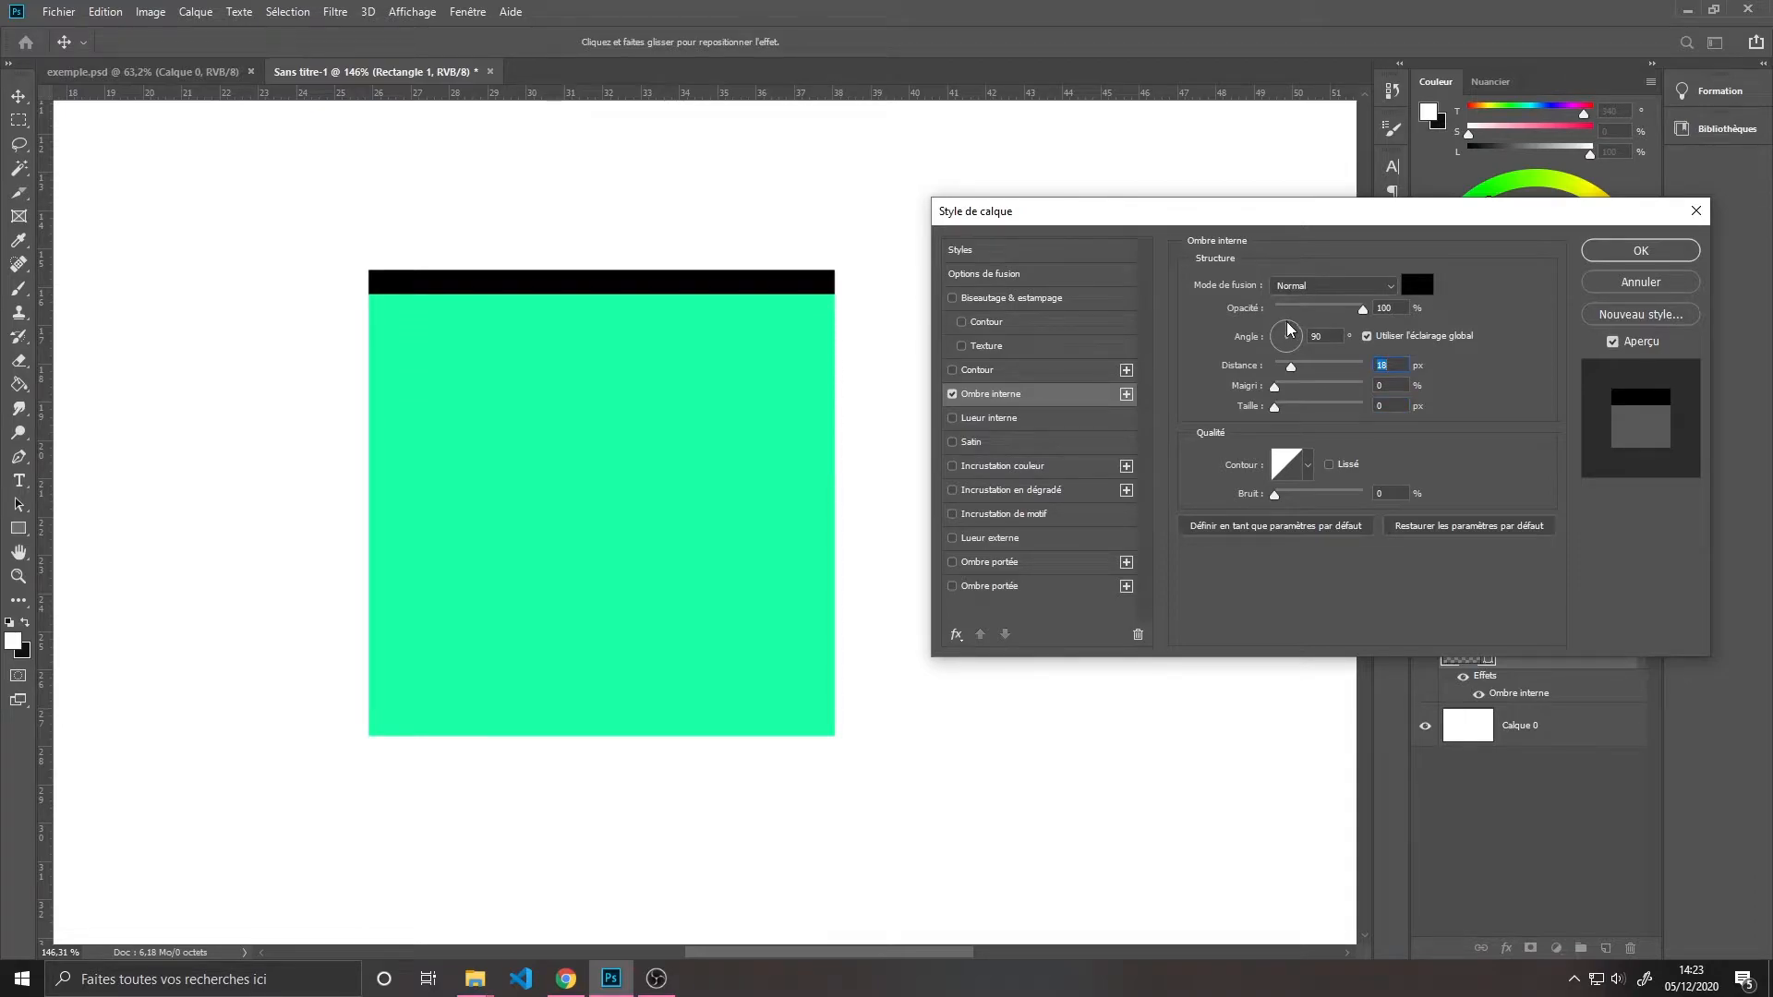
click(1298, 335)
text(0)
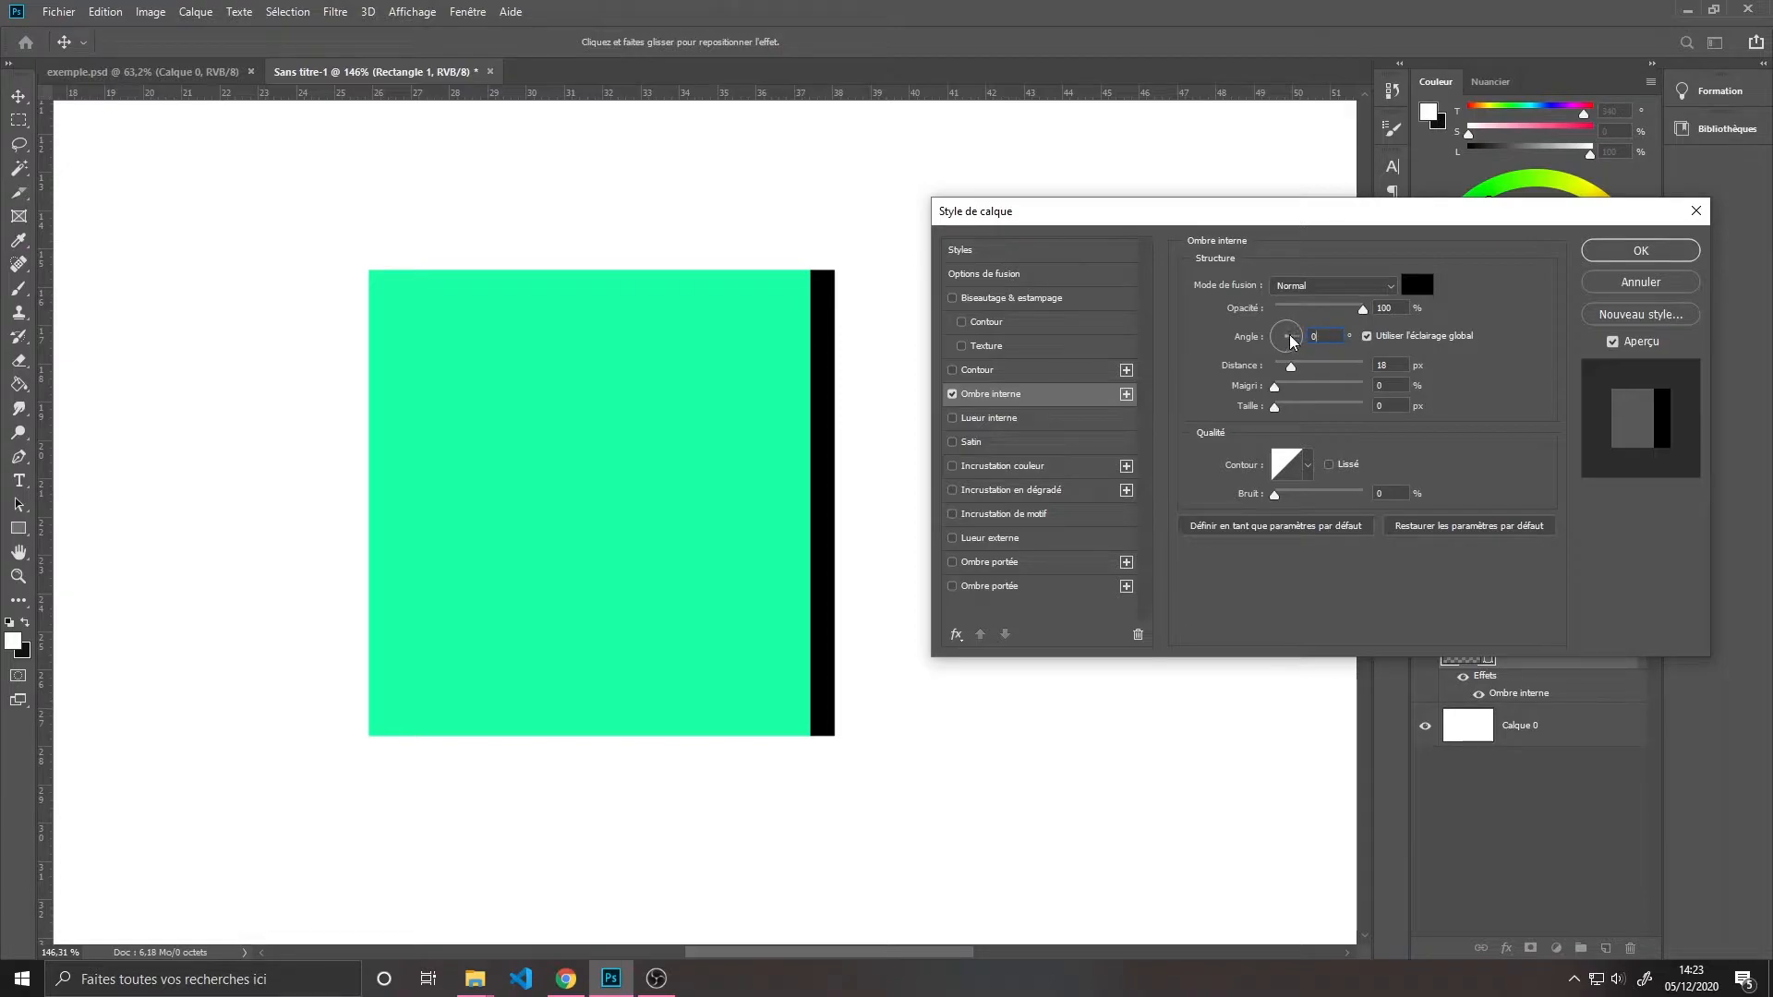
mouse_move(1290, 372)
mouse_down()
mouse_move(1274, 374)
mouse_move(1361, 376)
mouse_move(1266, 375)
mouse_move(1293, 352)
mouse_move(1285, 376)
mouse_move(1360, 377)
mouse_move(1258, 376)
mouse_up()
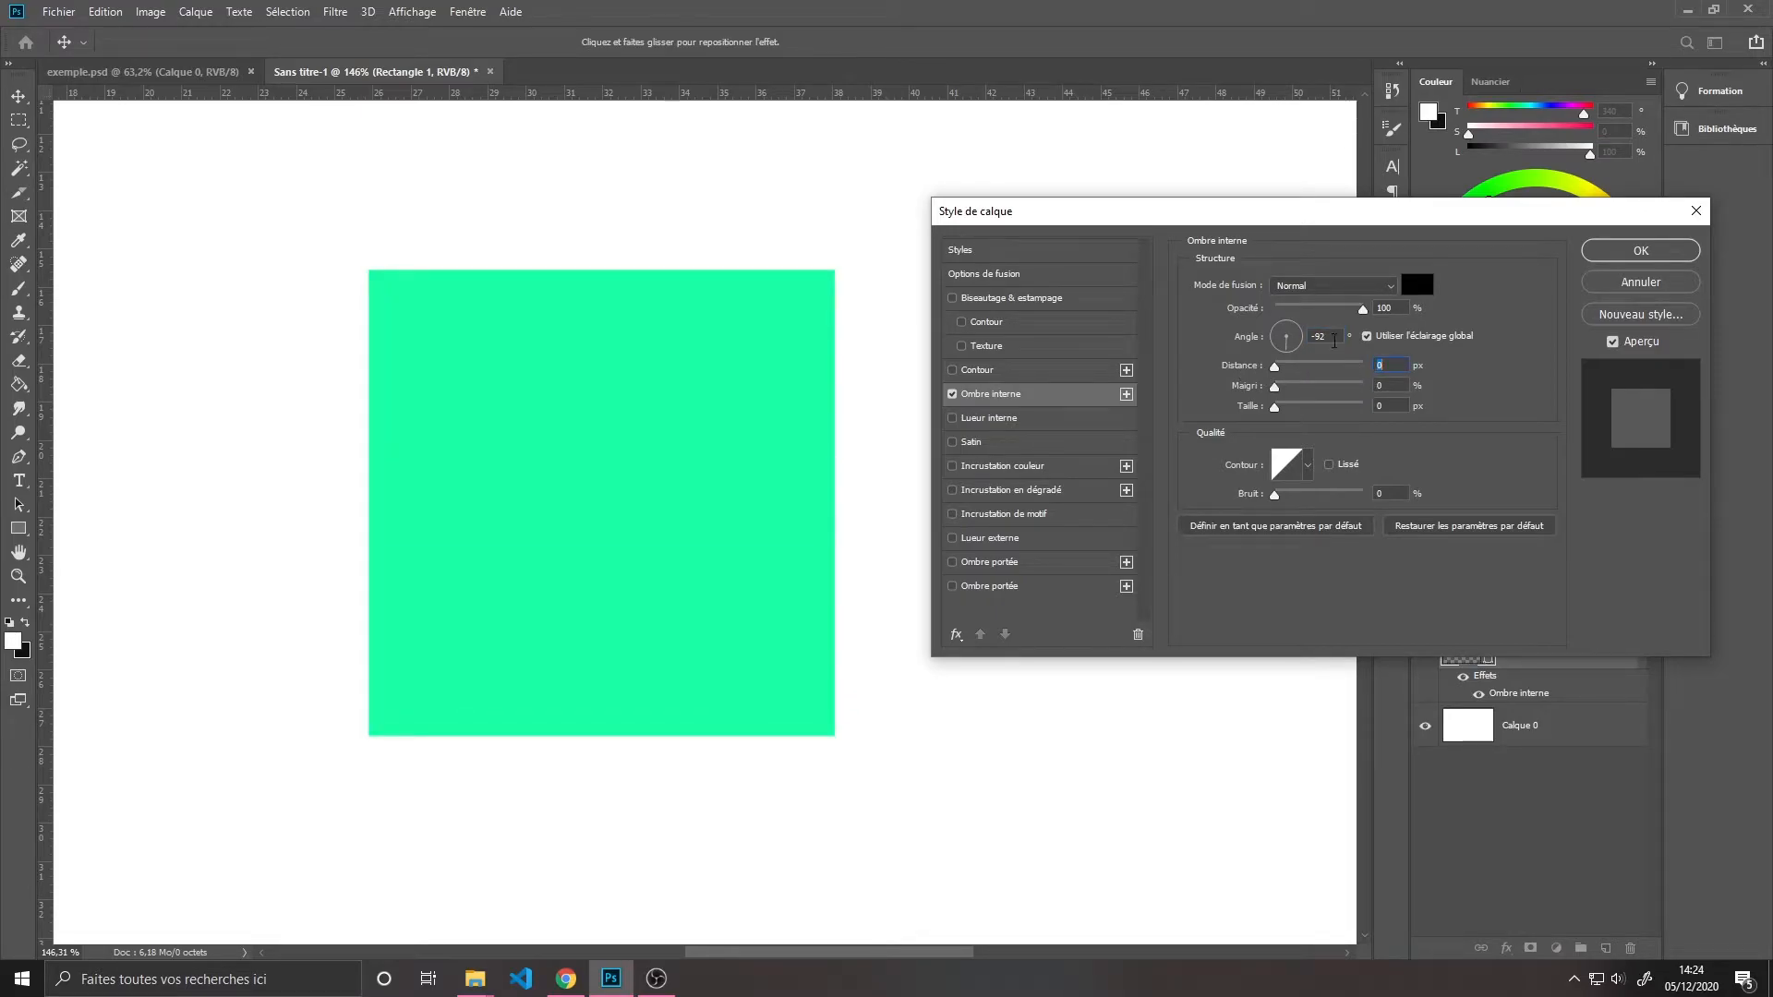
key(Return)
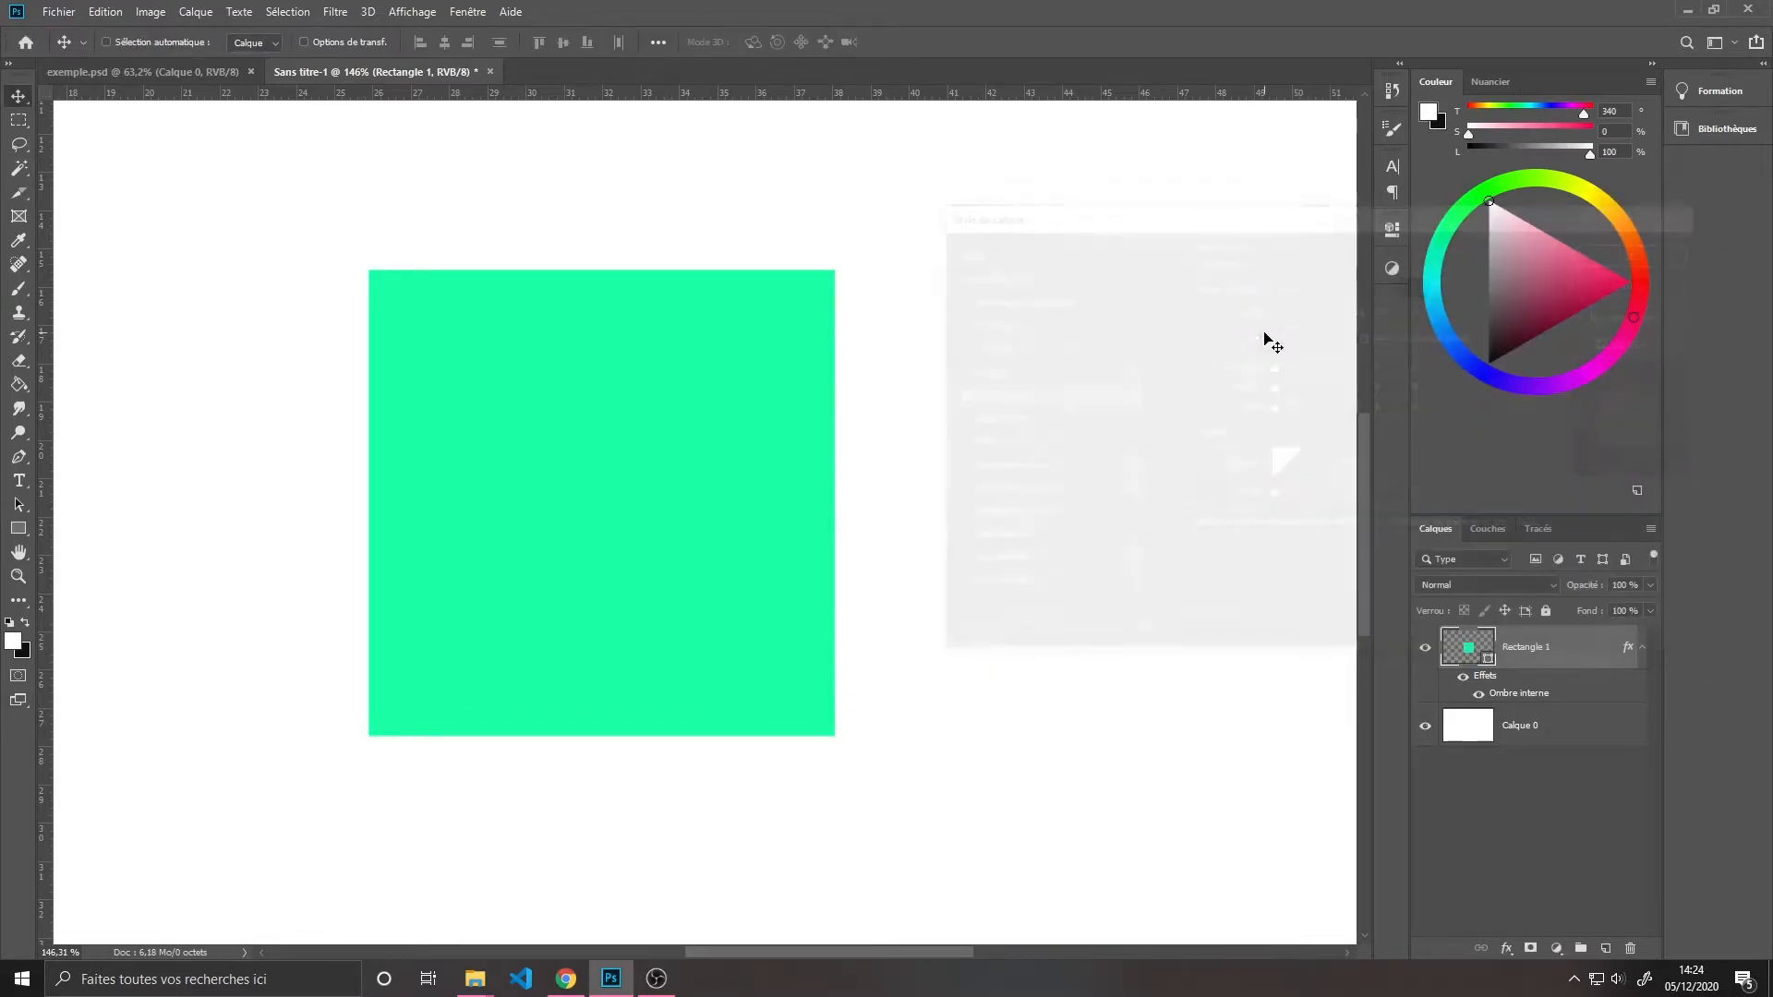
Reopen the inner shadow settings and try sizes of 250 px and 27 px, ending at 92 px with 0% spread
double_click(1519, 693)
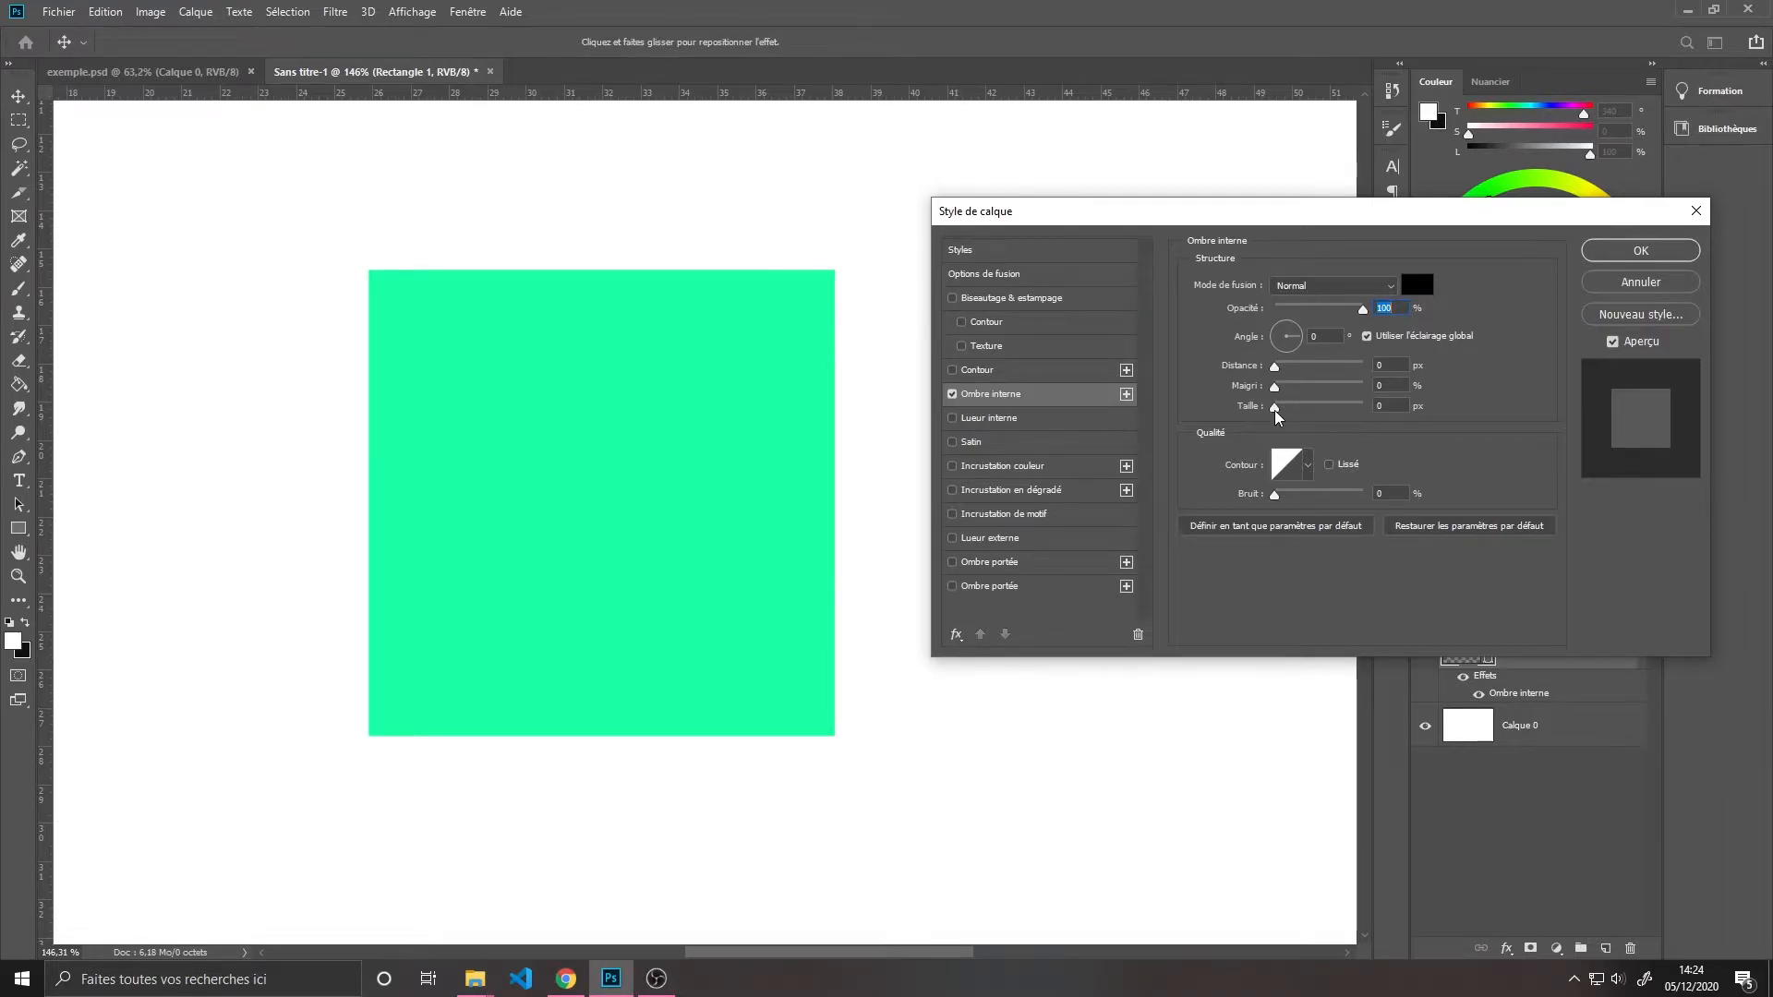
drag(1274, 414, 1420, 411)
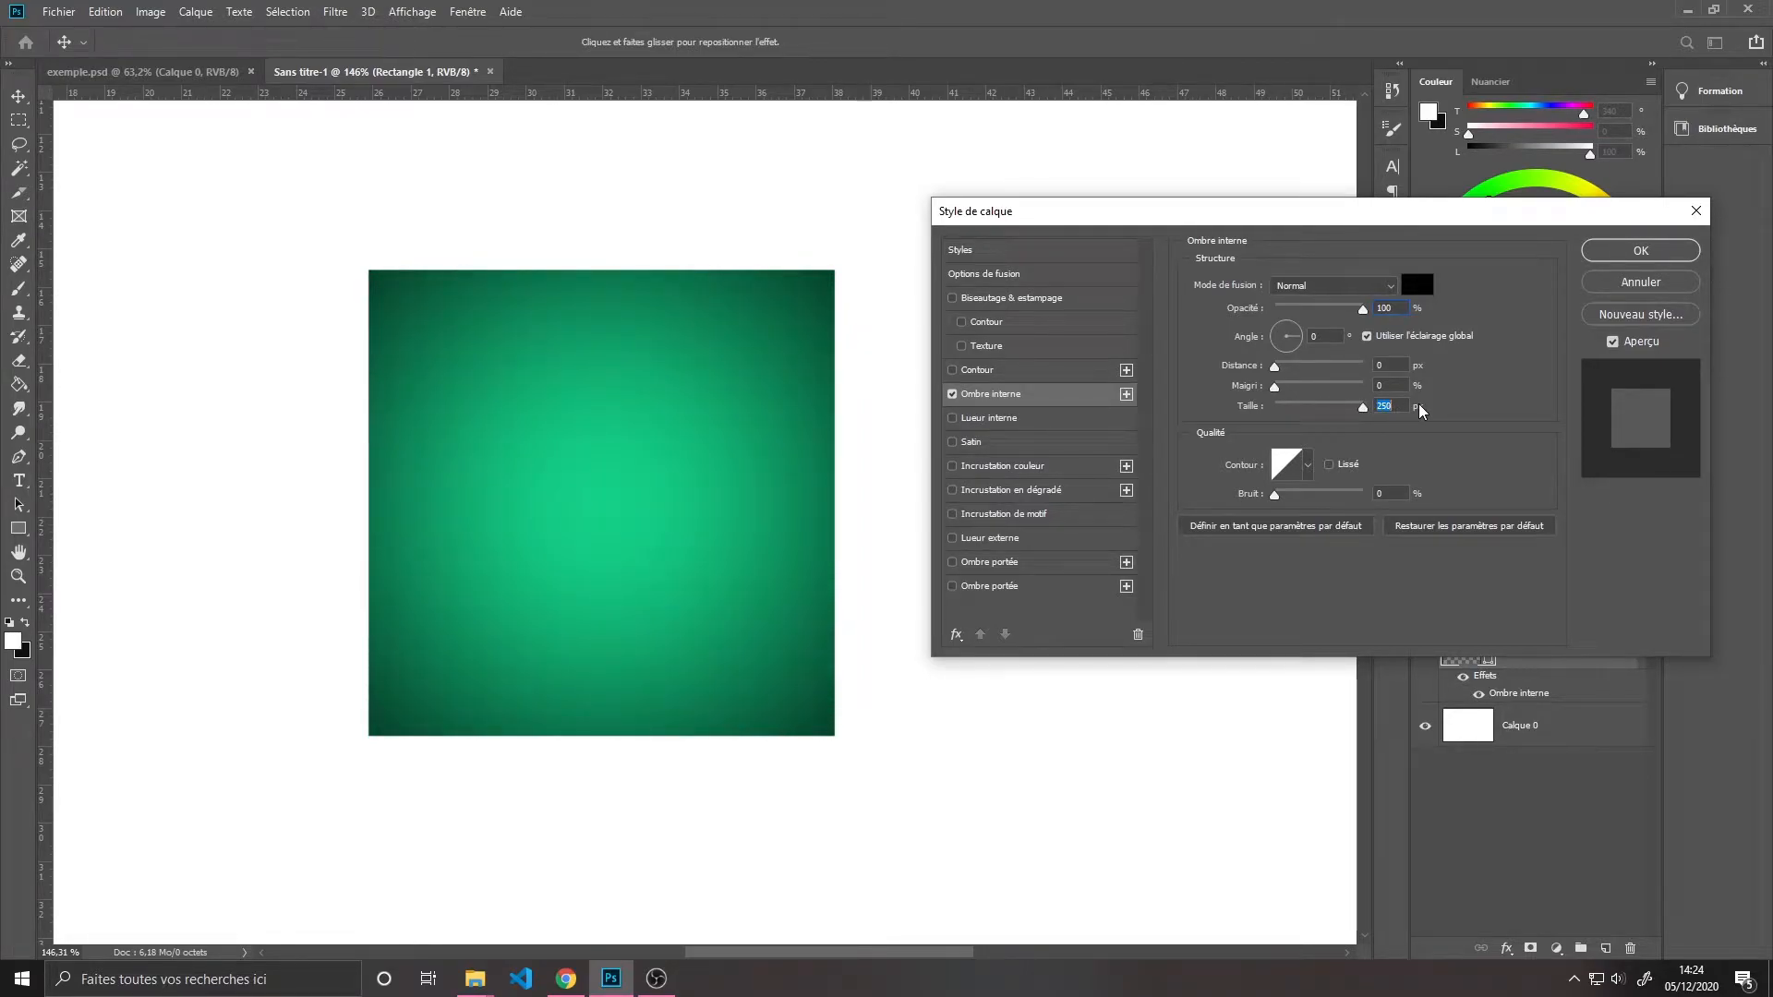
drag(1420, 411, 1292, 413)
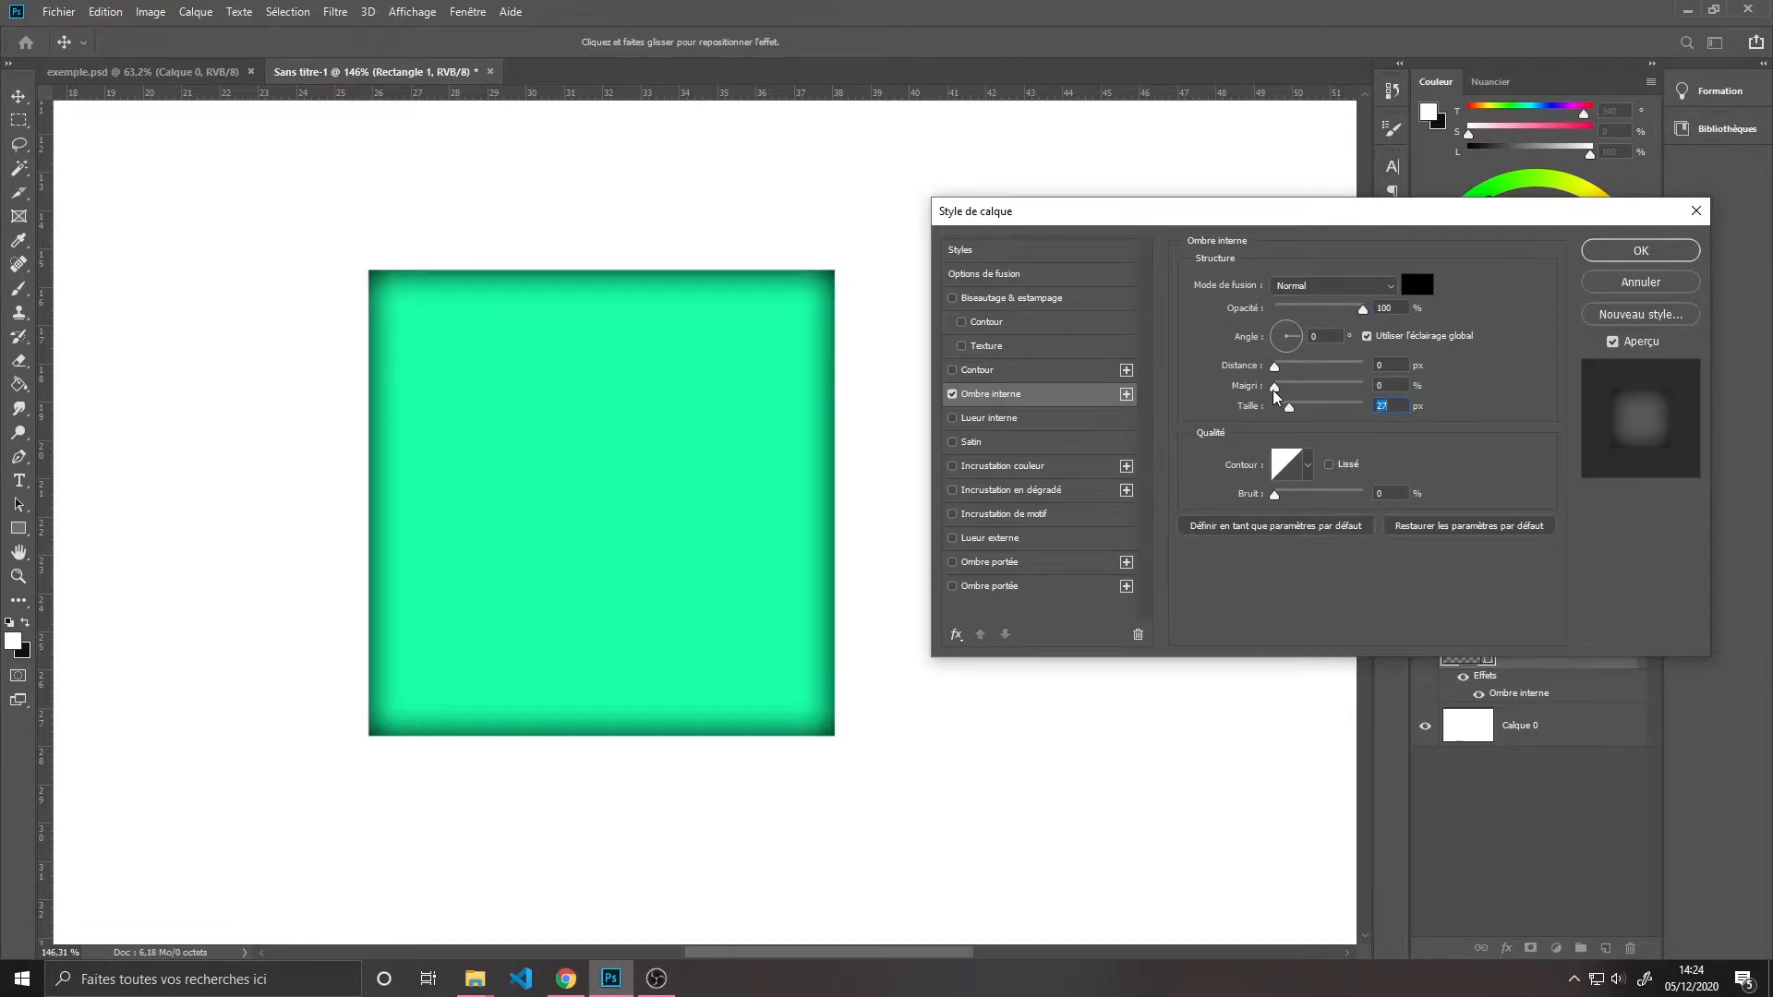
drag(1276, 393, 1310, 415)
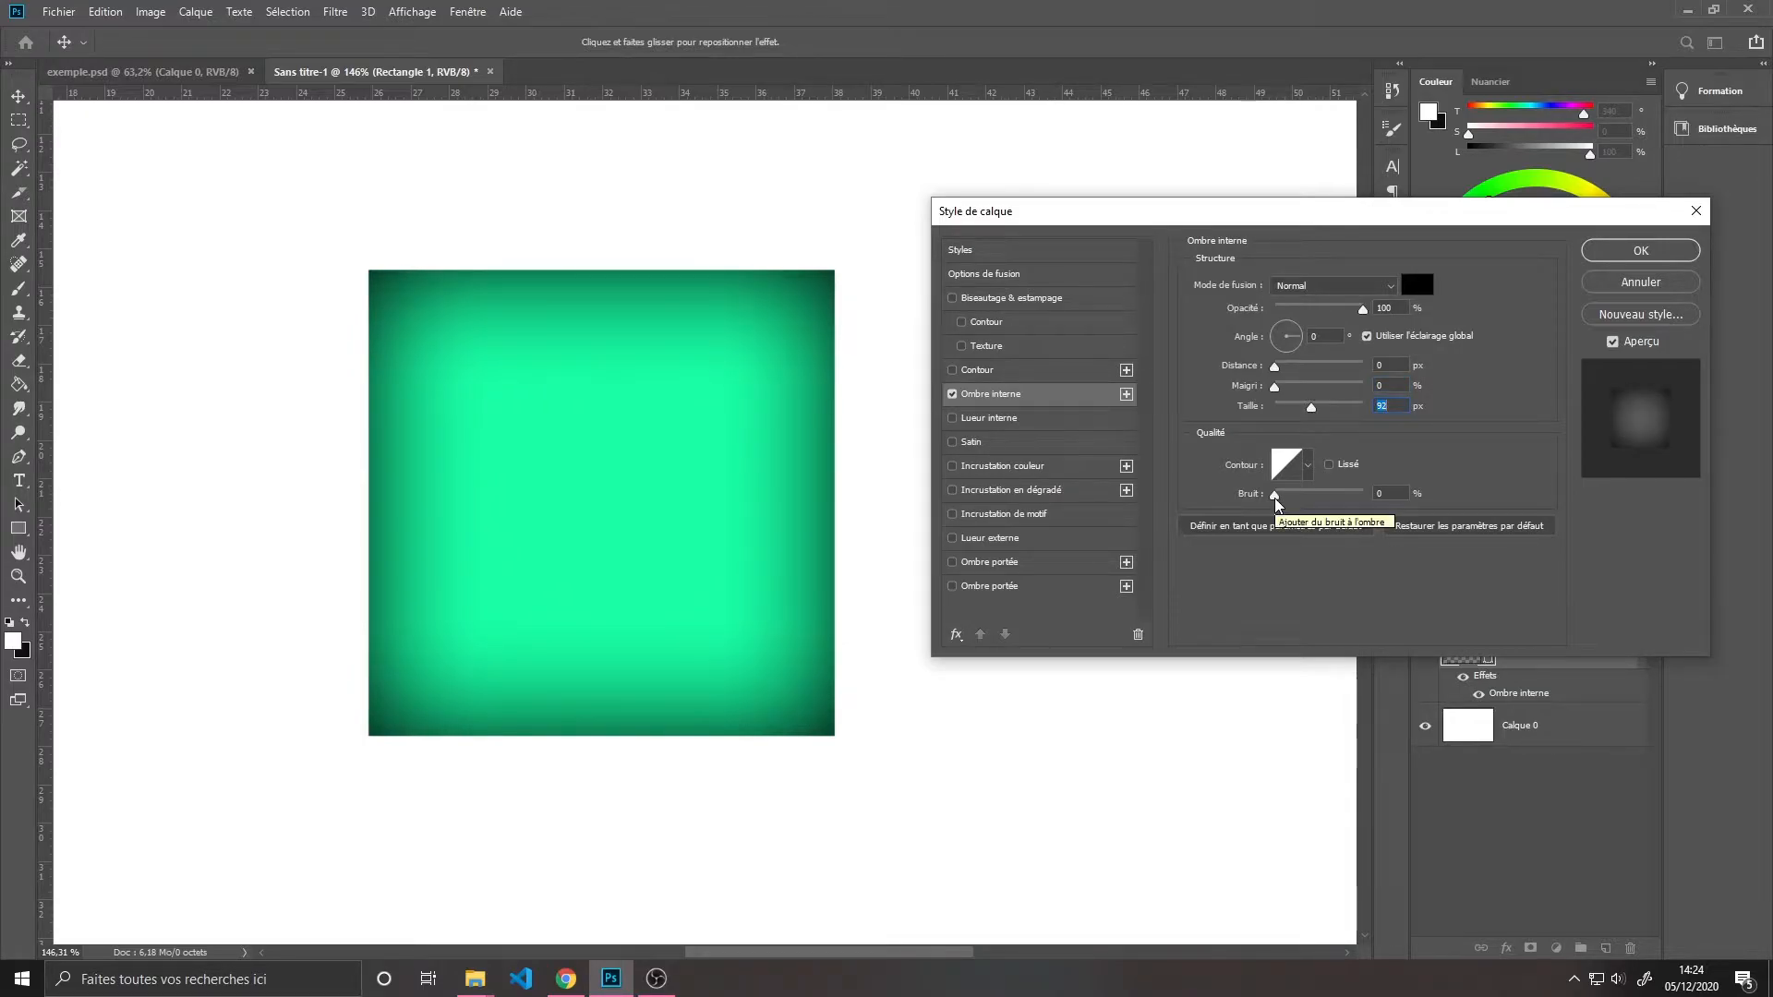
Try 70% noise on the inner shadow, reset noise and size to 0, and apply the style with a 90° angle
drag(1275, 499, 1339, 510)
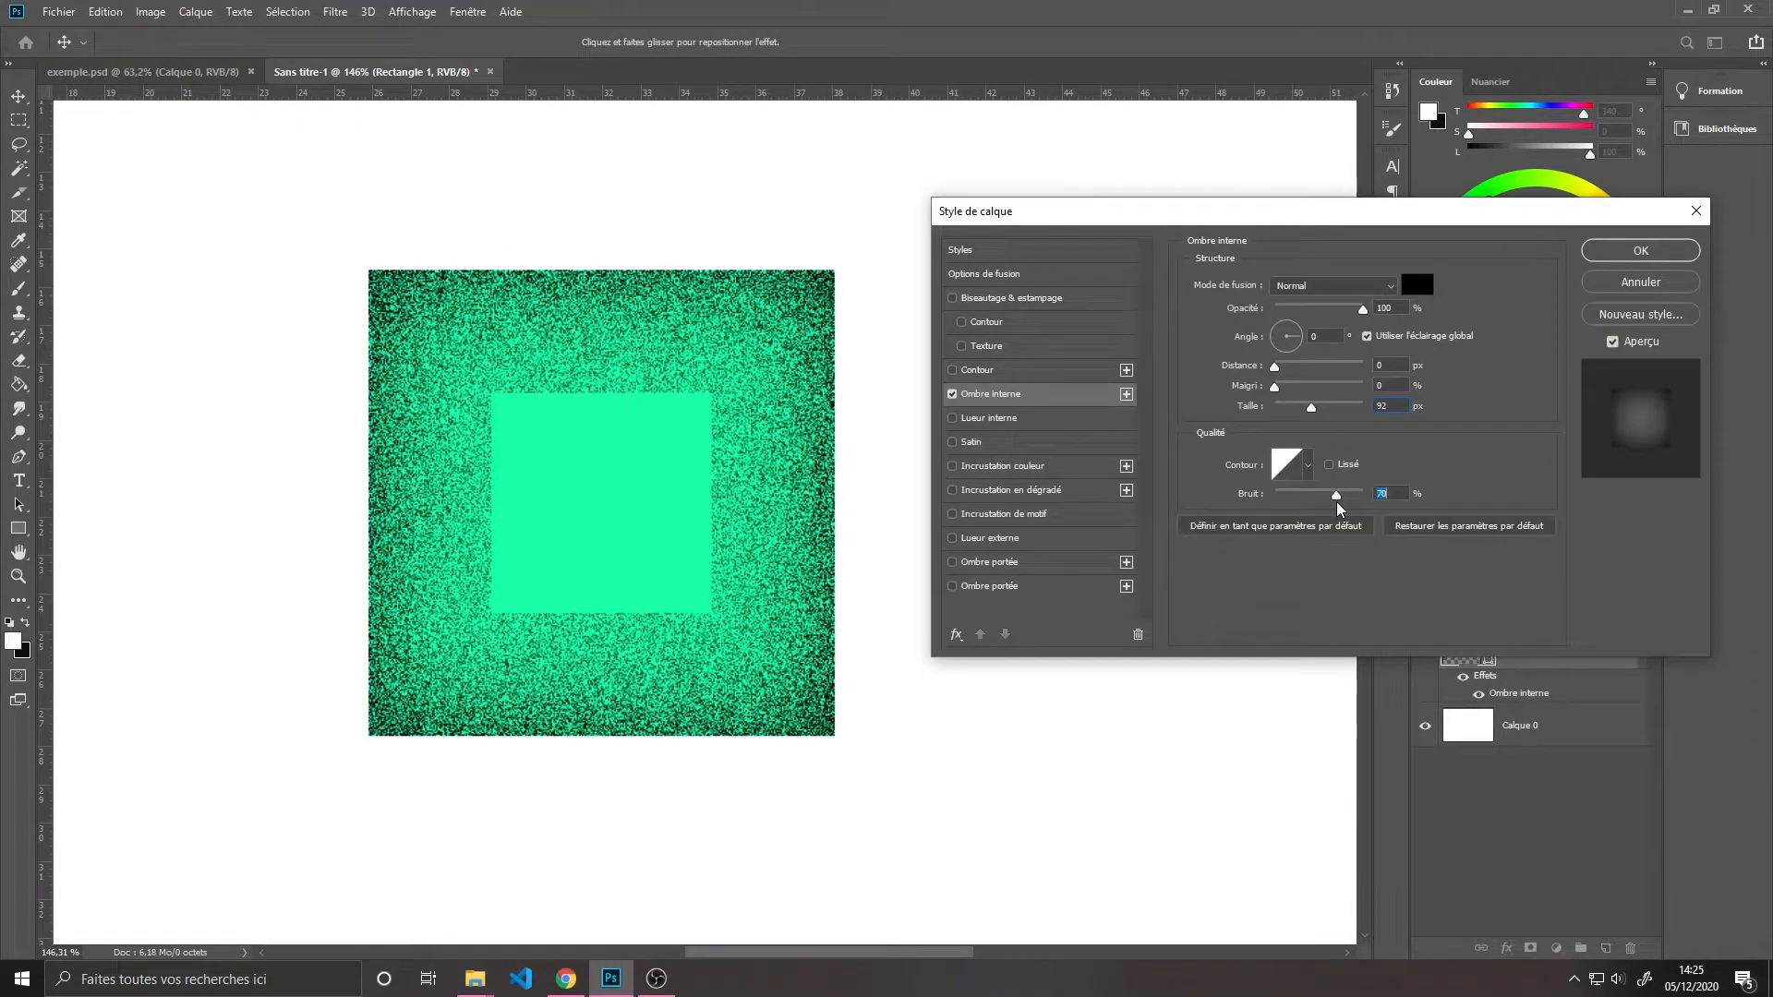
drag(1340, 507, 1252, 499)
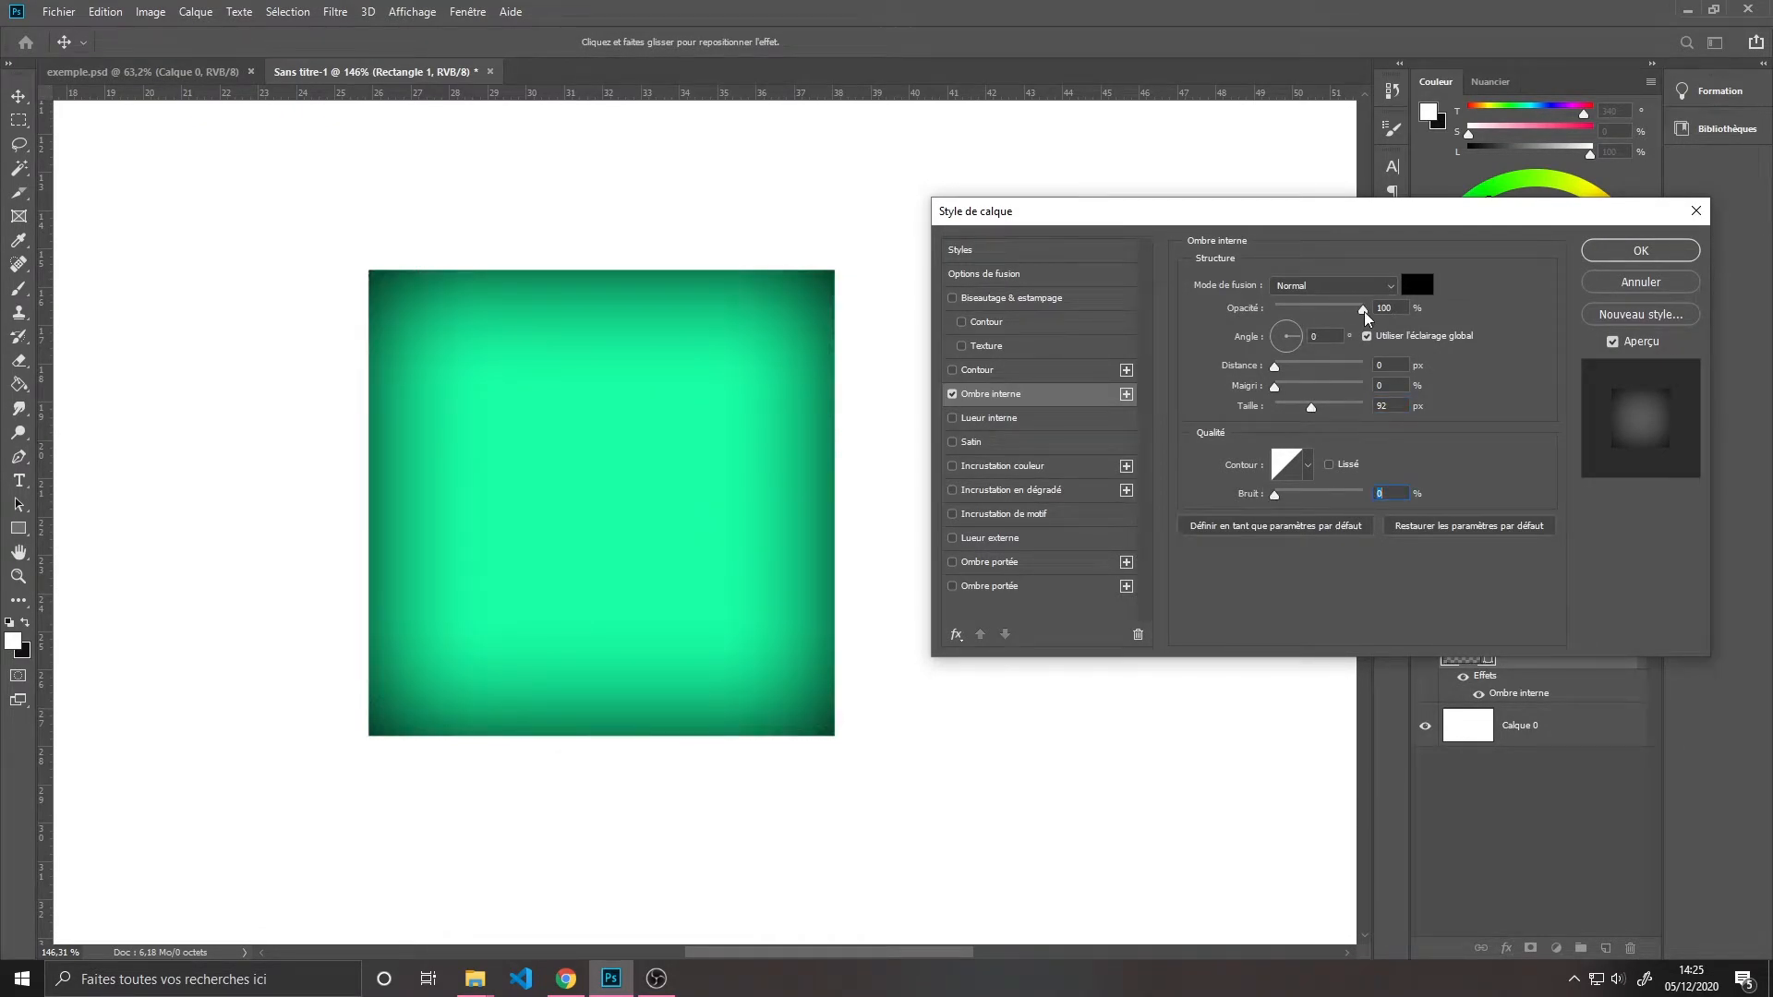
mouse_move(1364, 316)
mouse_down()
mouse_move(1286, 323)
mouse_move(1383, 313)
mouse_up()
drag(1312, 413, 1267, 413)
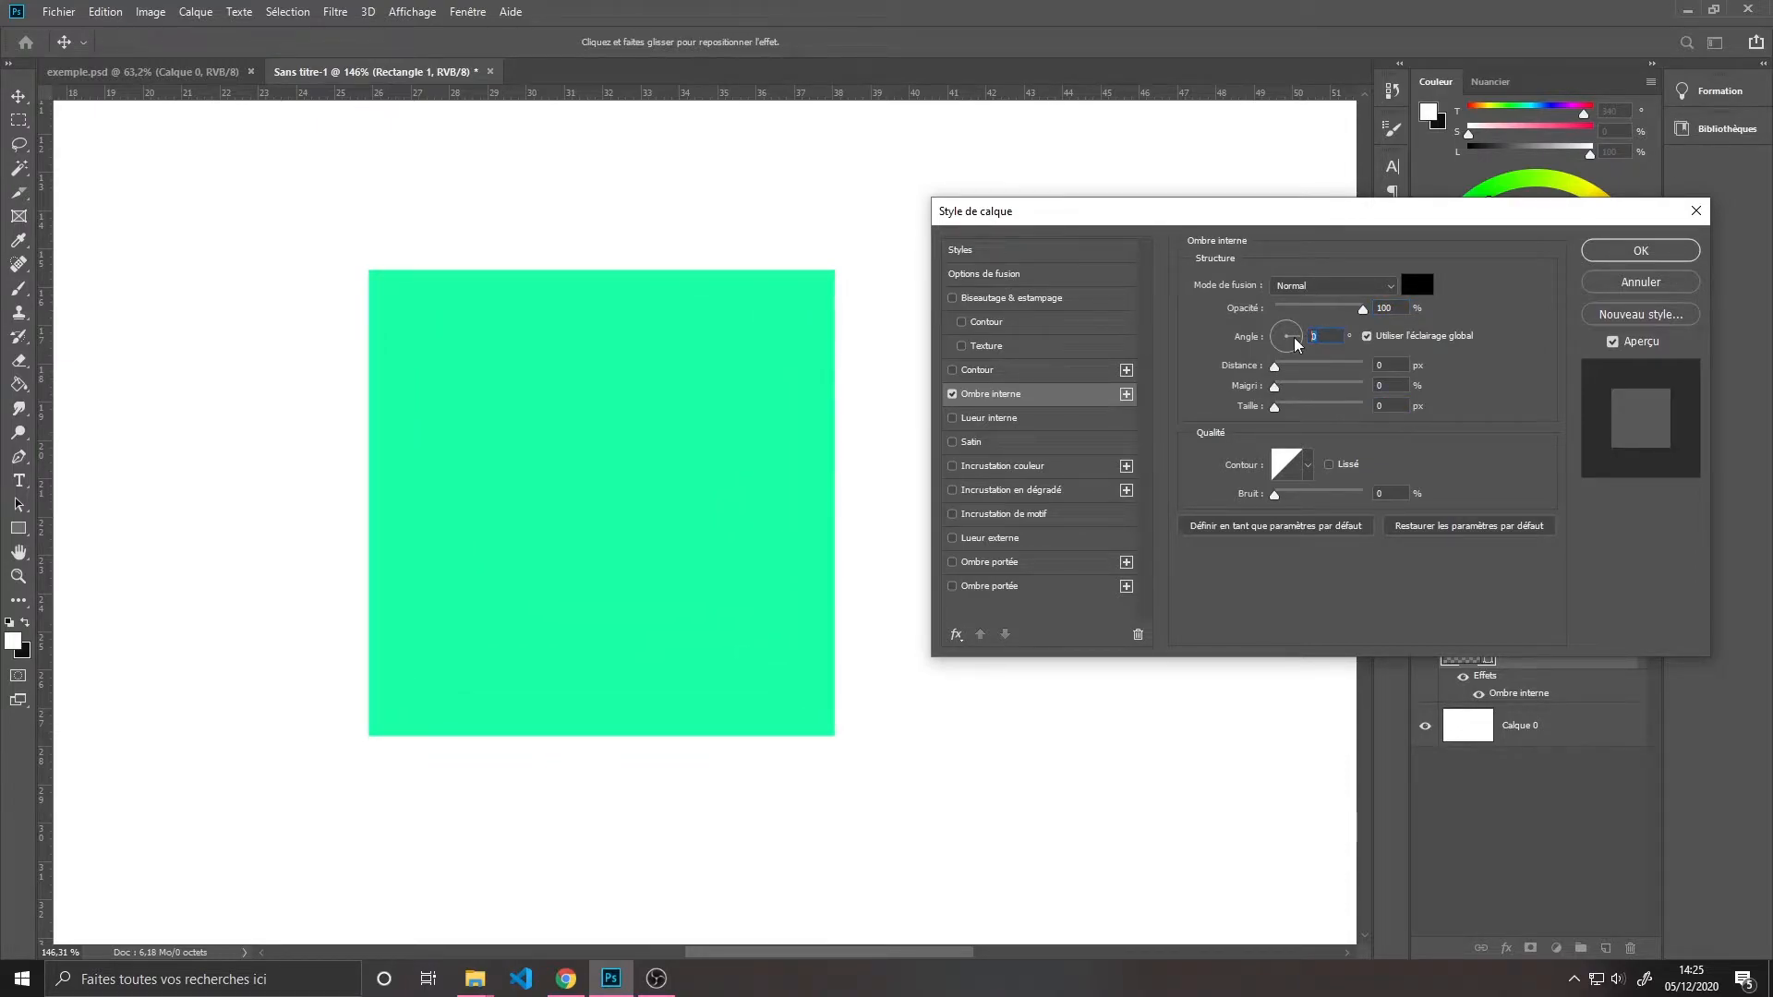
key(Return)
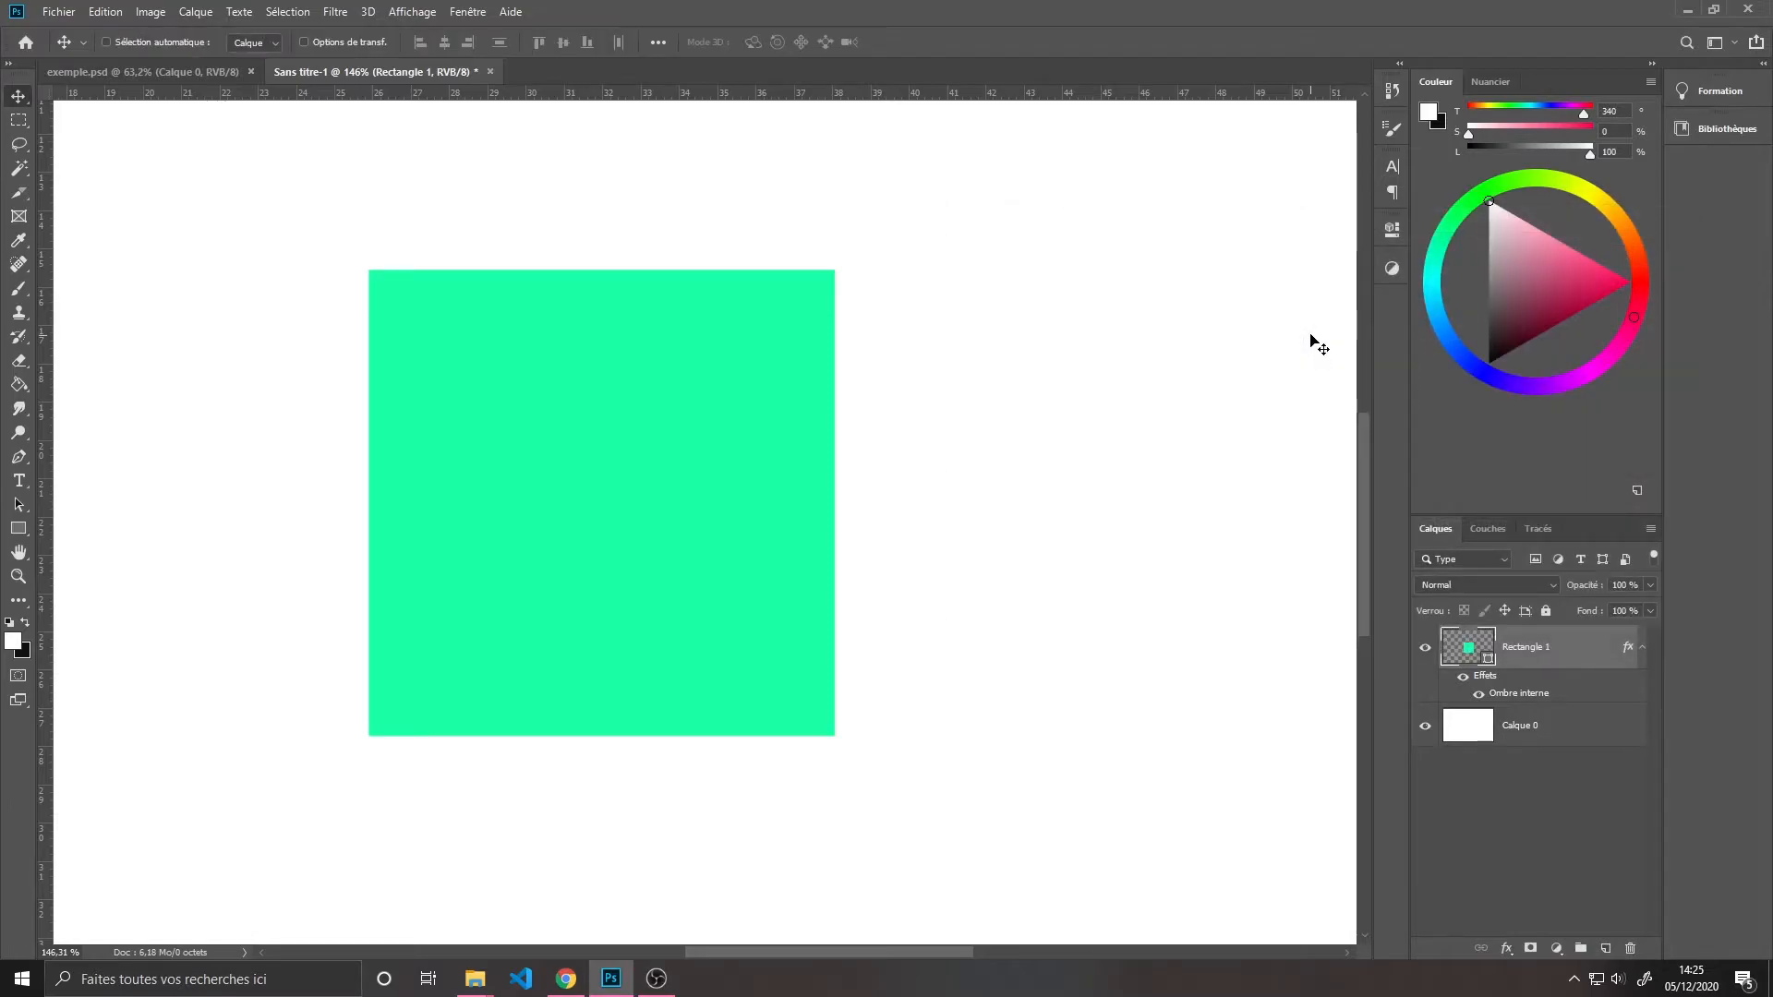
Set the inner shadow's size to 49 px, spread to 28% and opacity to 91%, and switch the effect off
double_click(1512, 693)
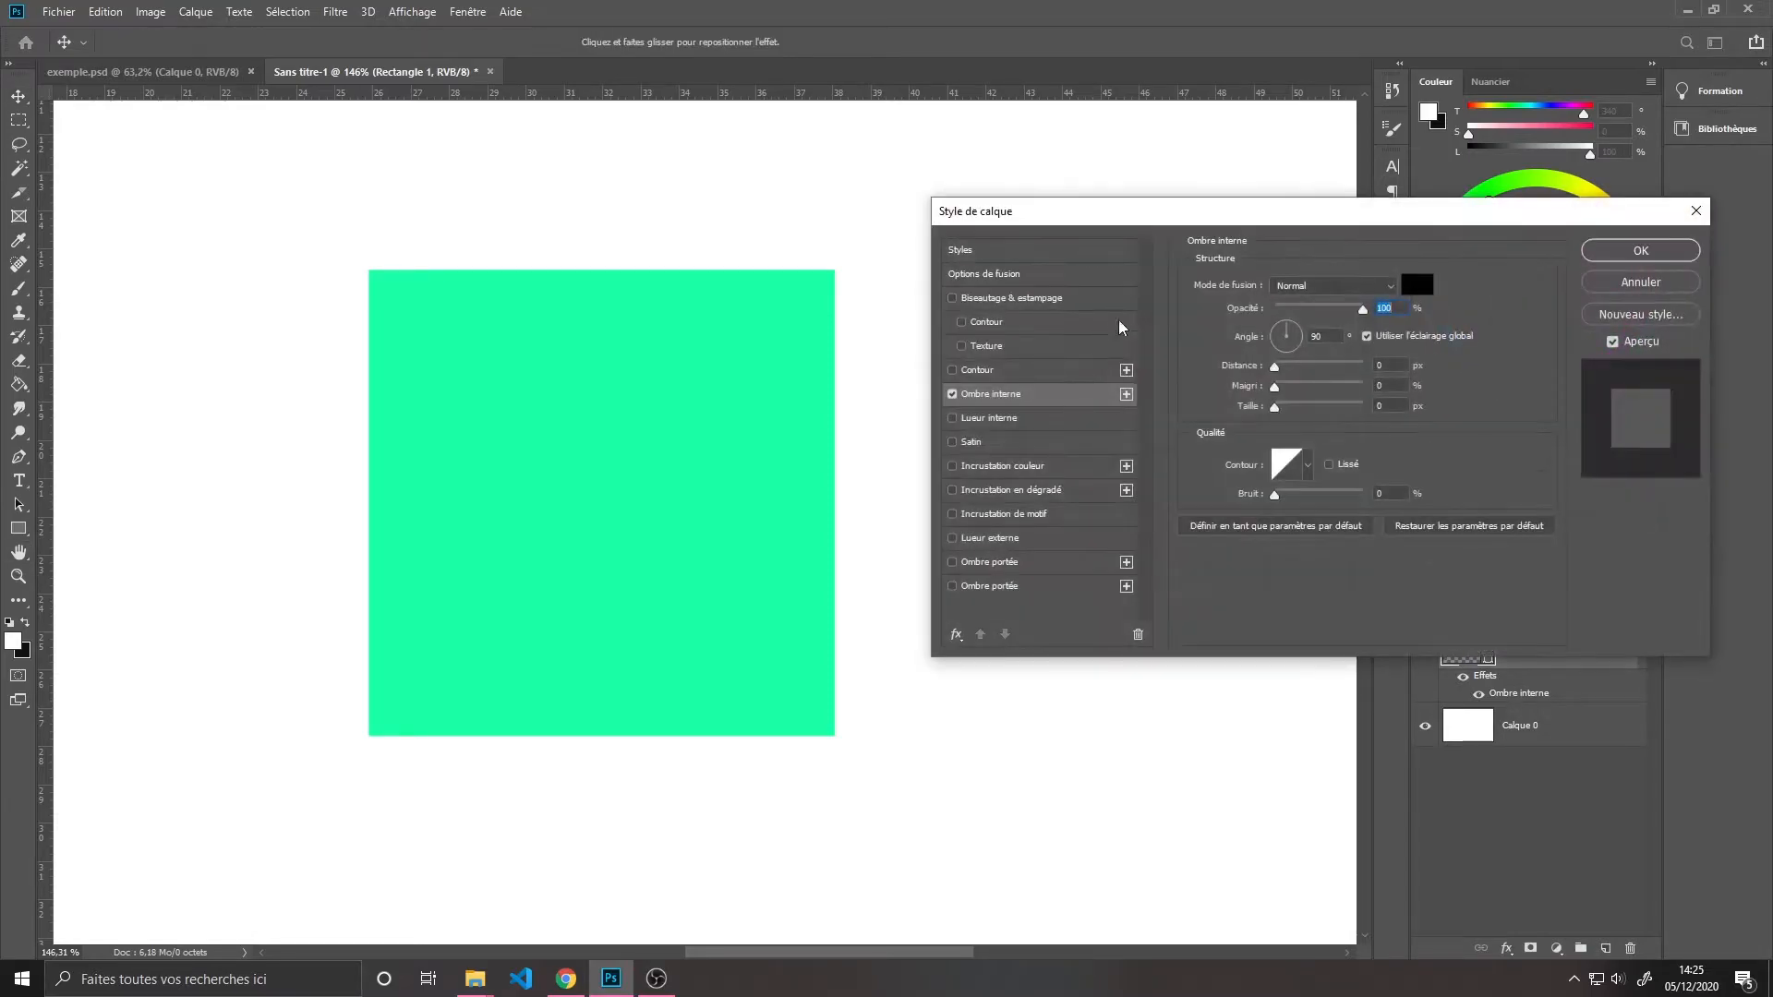
drag(1295, 222, 1255, 224)
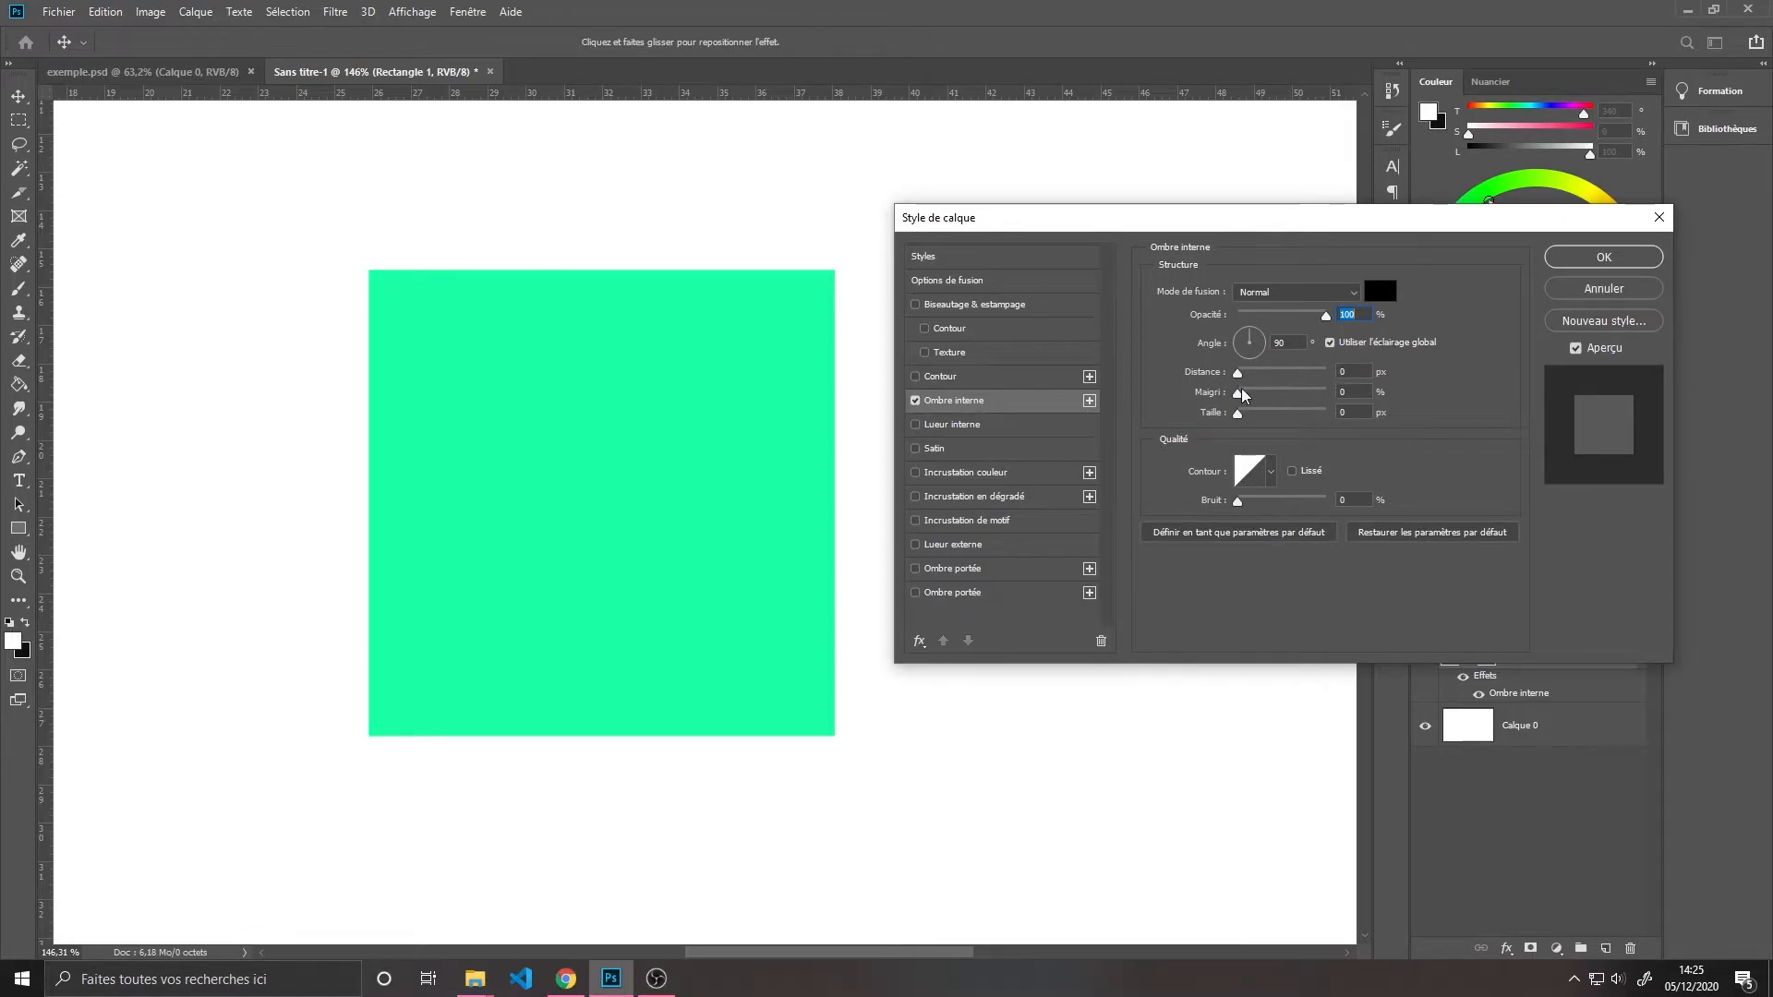
mouse_move(1237, 416)
mouse_down()
mouse_move(1264, 413)
mouse_move(1239, 395)
mouse_move(1259, 395)
mouse_up()
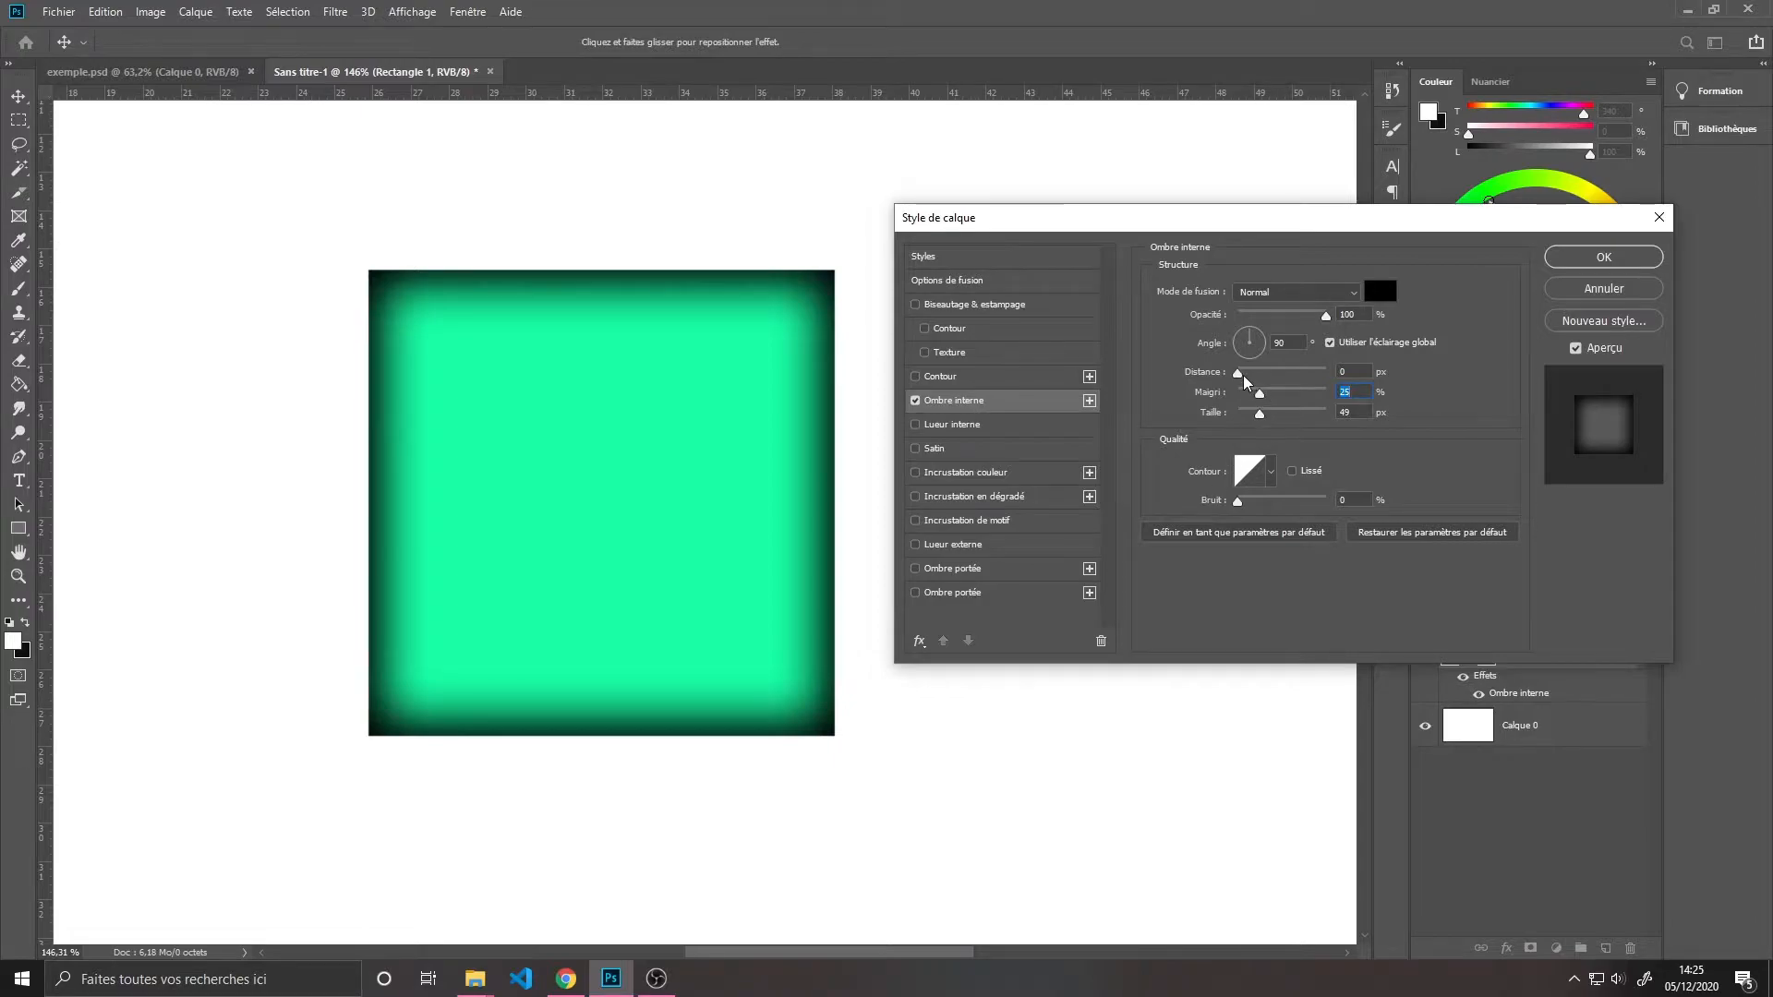
drag(1259, 395, 1261, 395)
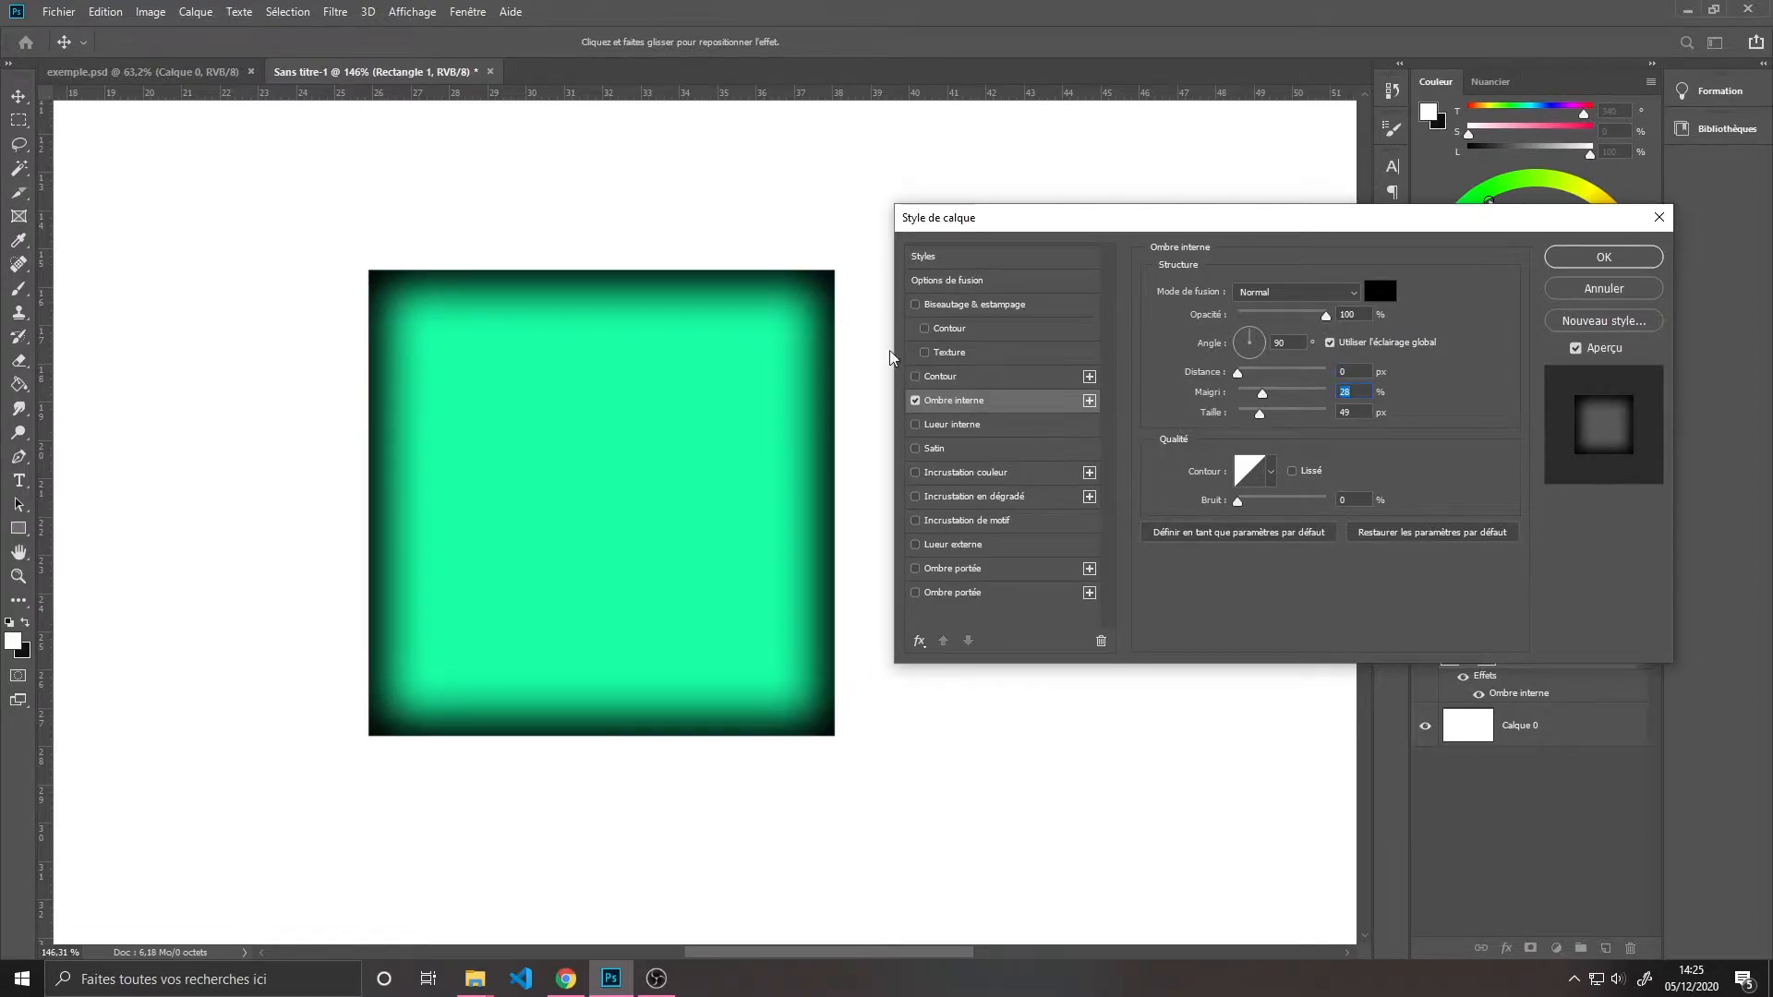
drag(1331, 316, 1311, 318)
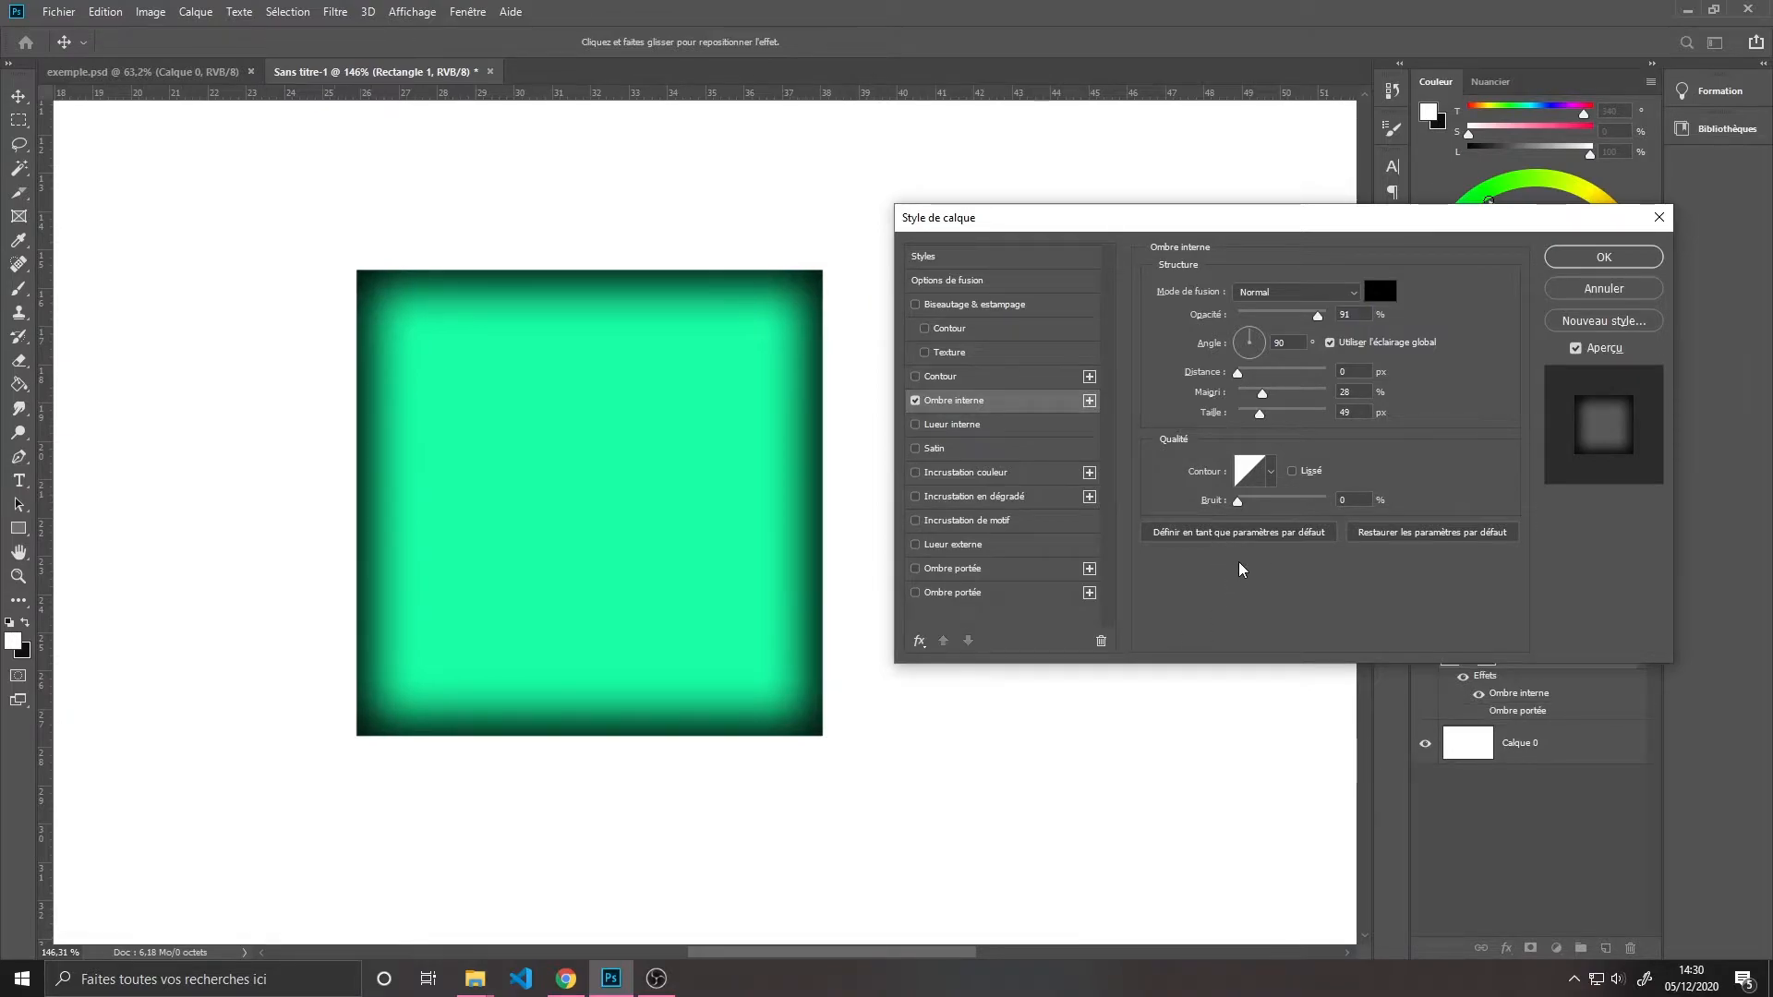
click(916, 400)
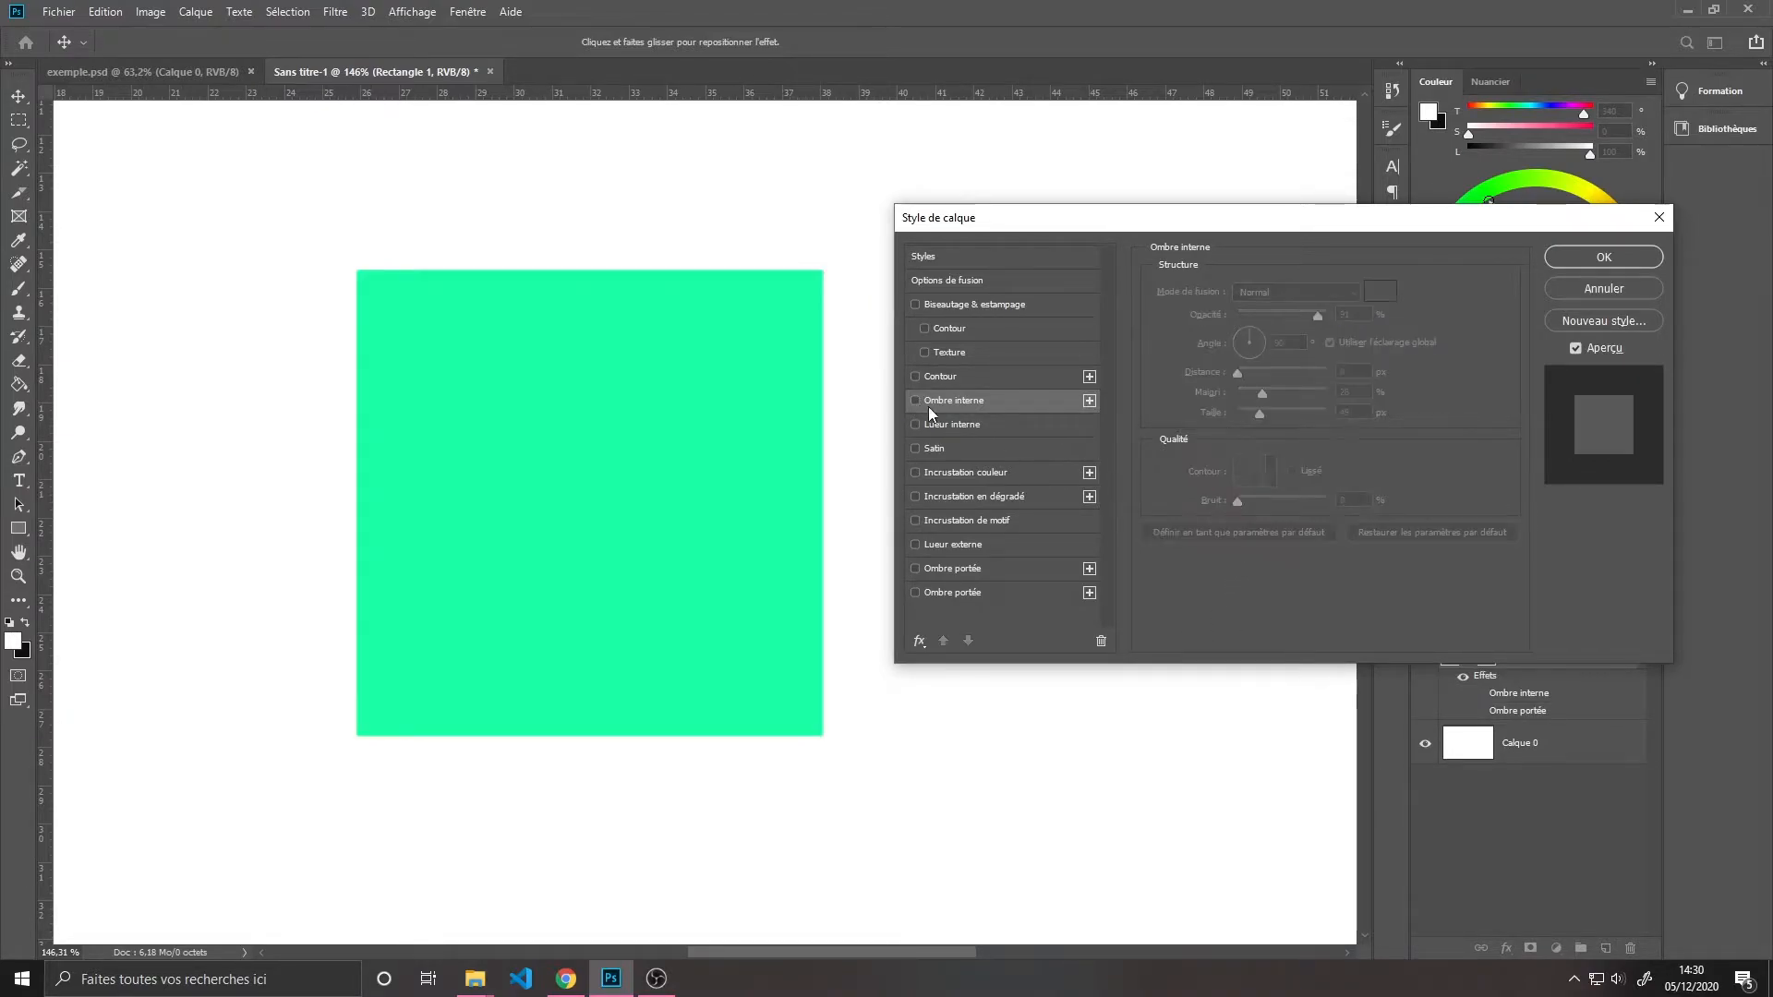
Enable the drop shadow, set its distance to 51 px and its angle to 90°, and apply the style
click(958, 574)
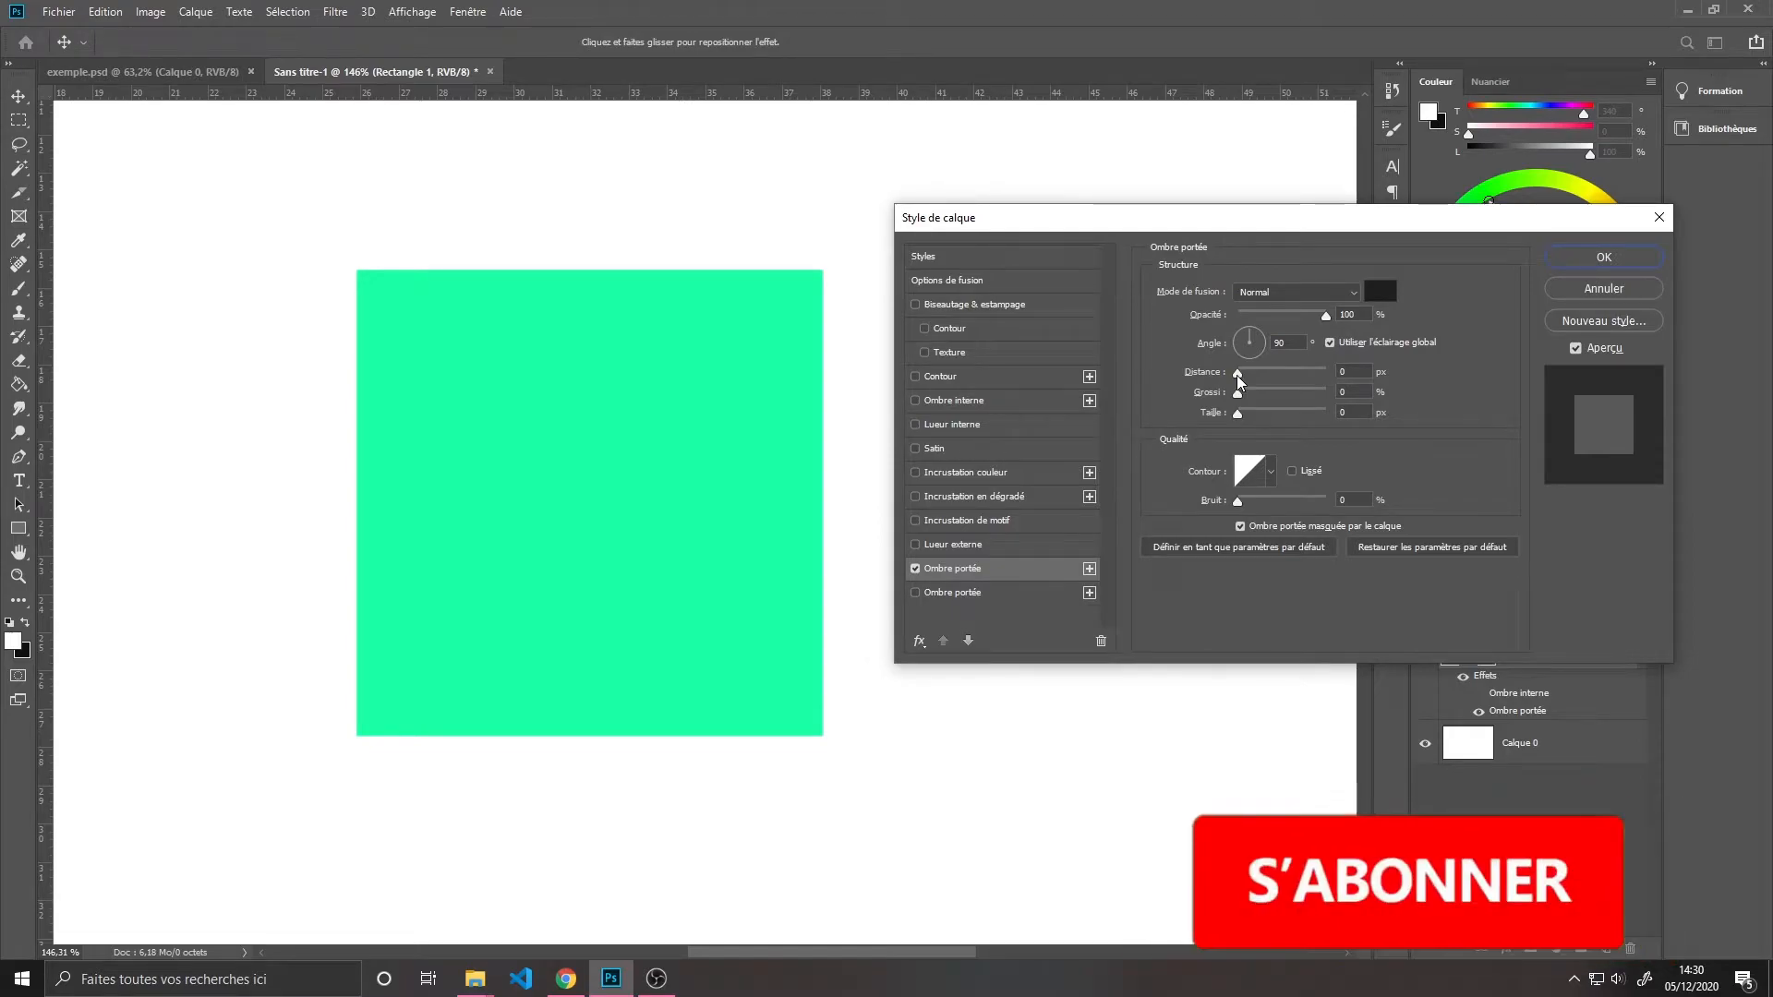
drag(1238, 373, 1277, 377)
text(0)
click(1255, 338)
click(1253, 338)
double_click(1283, 343)
text(90)
key(Return)
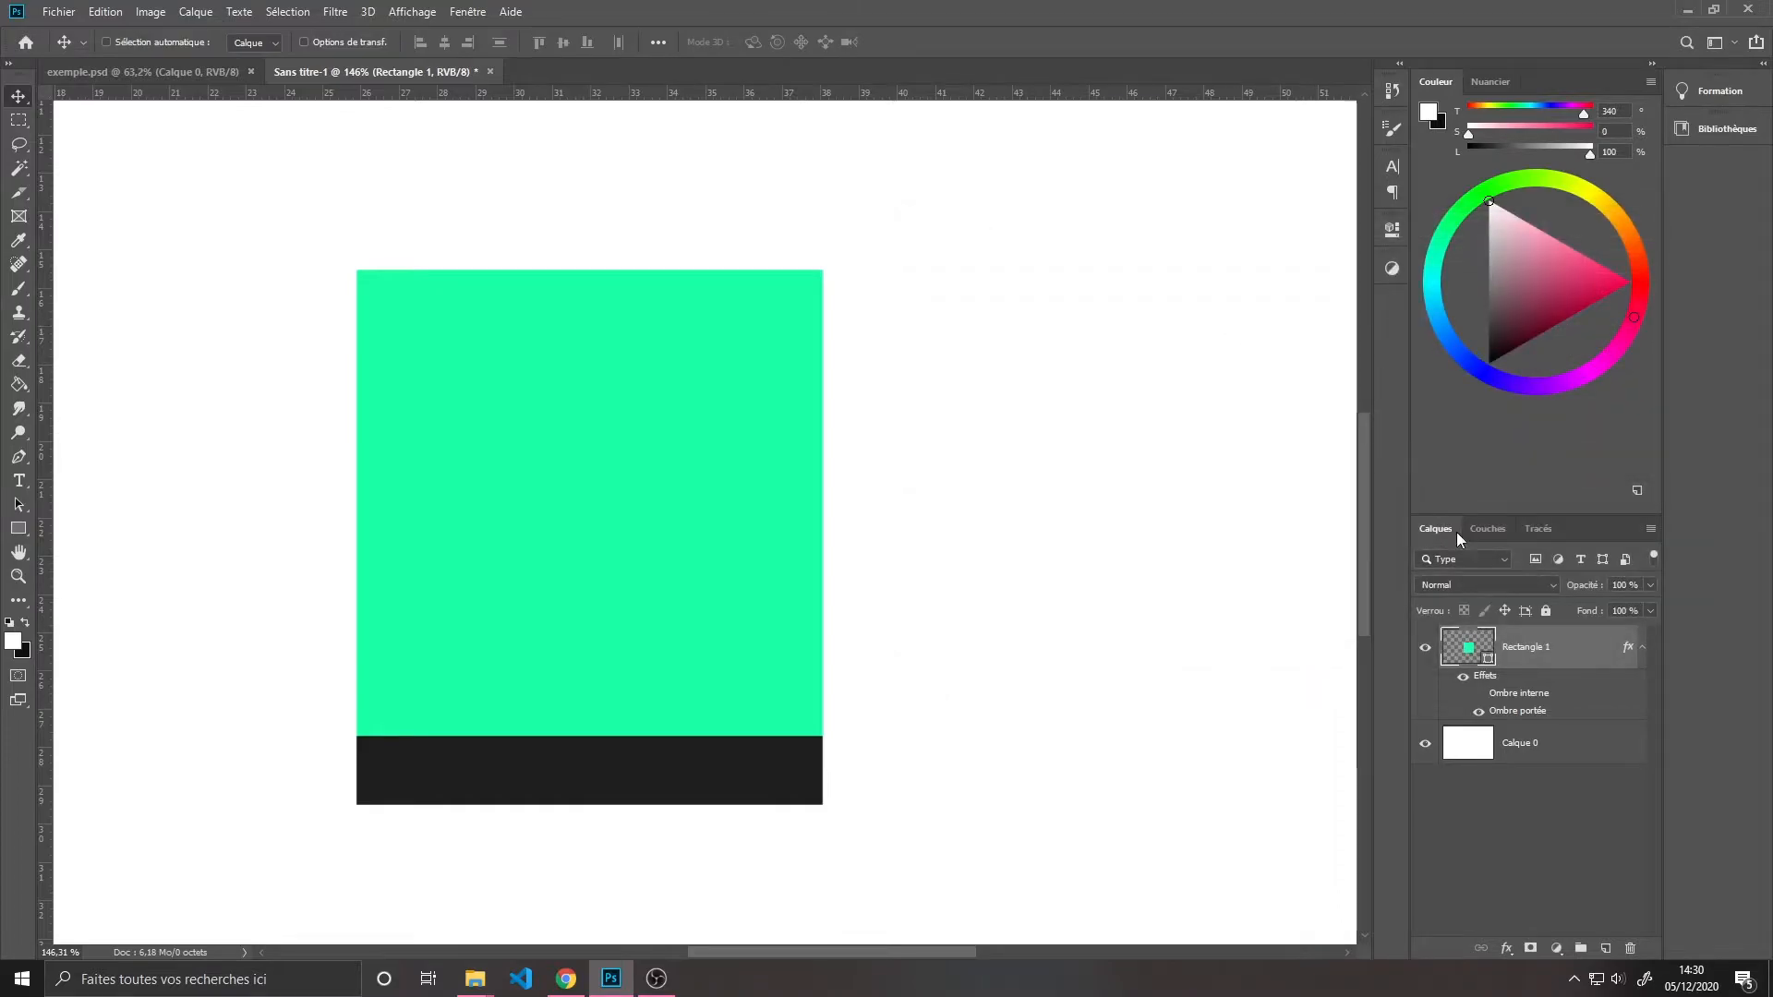
Reopen the drop shadow settings and set distance to 0 px, size to 120 px and spread to 2%, keeping the Normal blend mode
double_click(1519, 708)
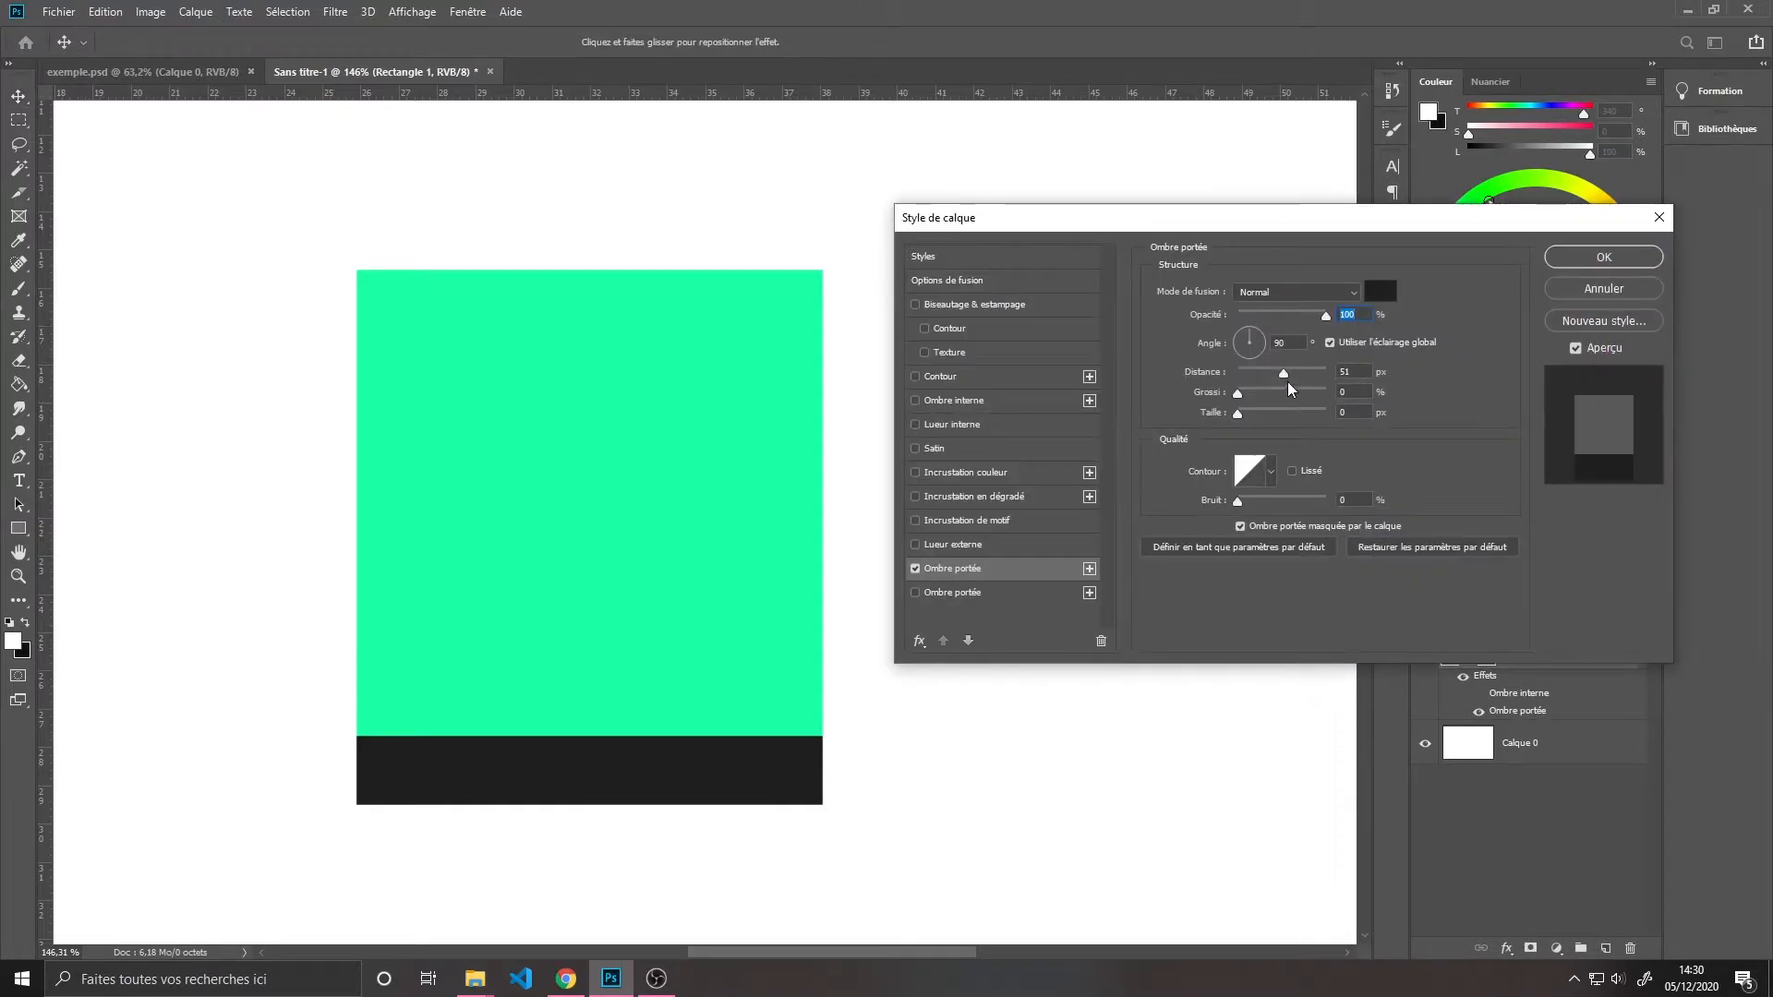
drag(1283, 373, 1285, 419)
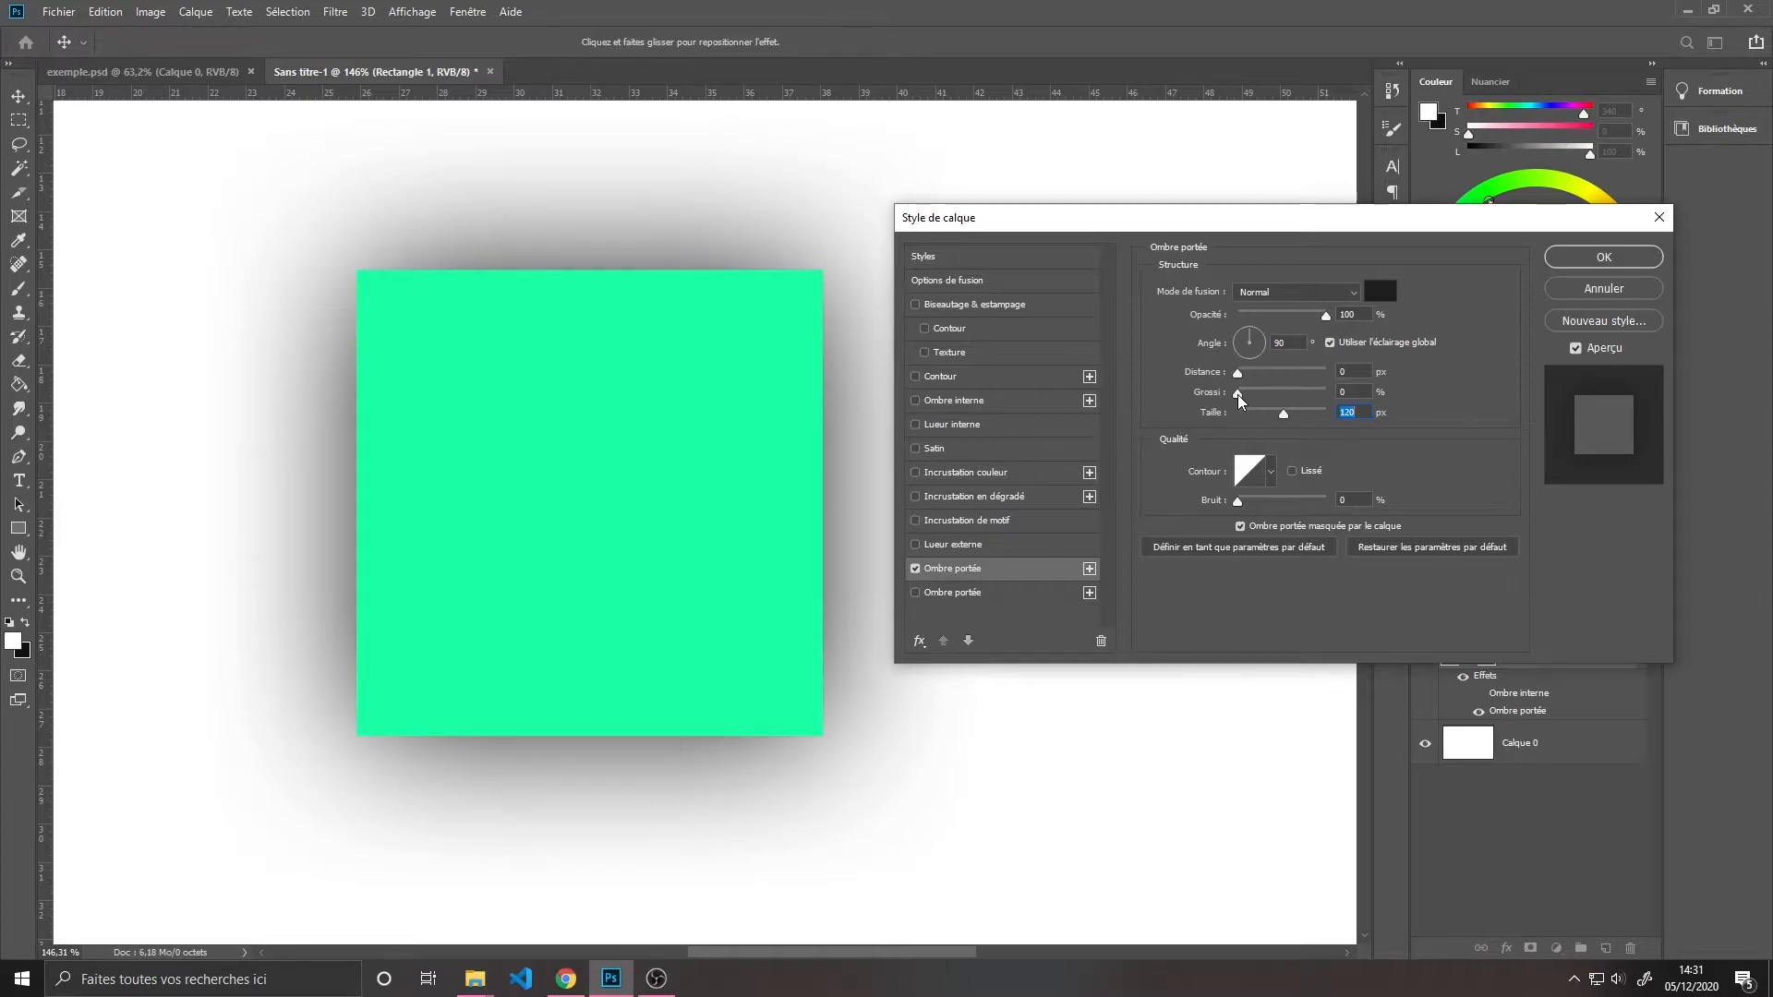
mouse_move(1238, 395)
mouse_down()
mouse_move(1328, 413)
mouse_move(1240, 410)
mouse_up()
click(1283, 292)
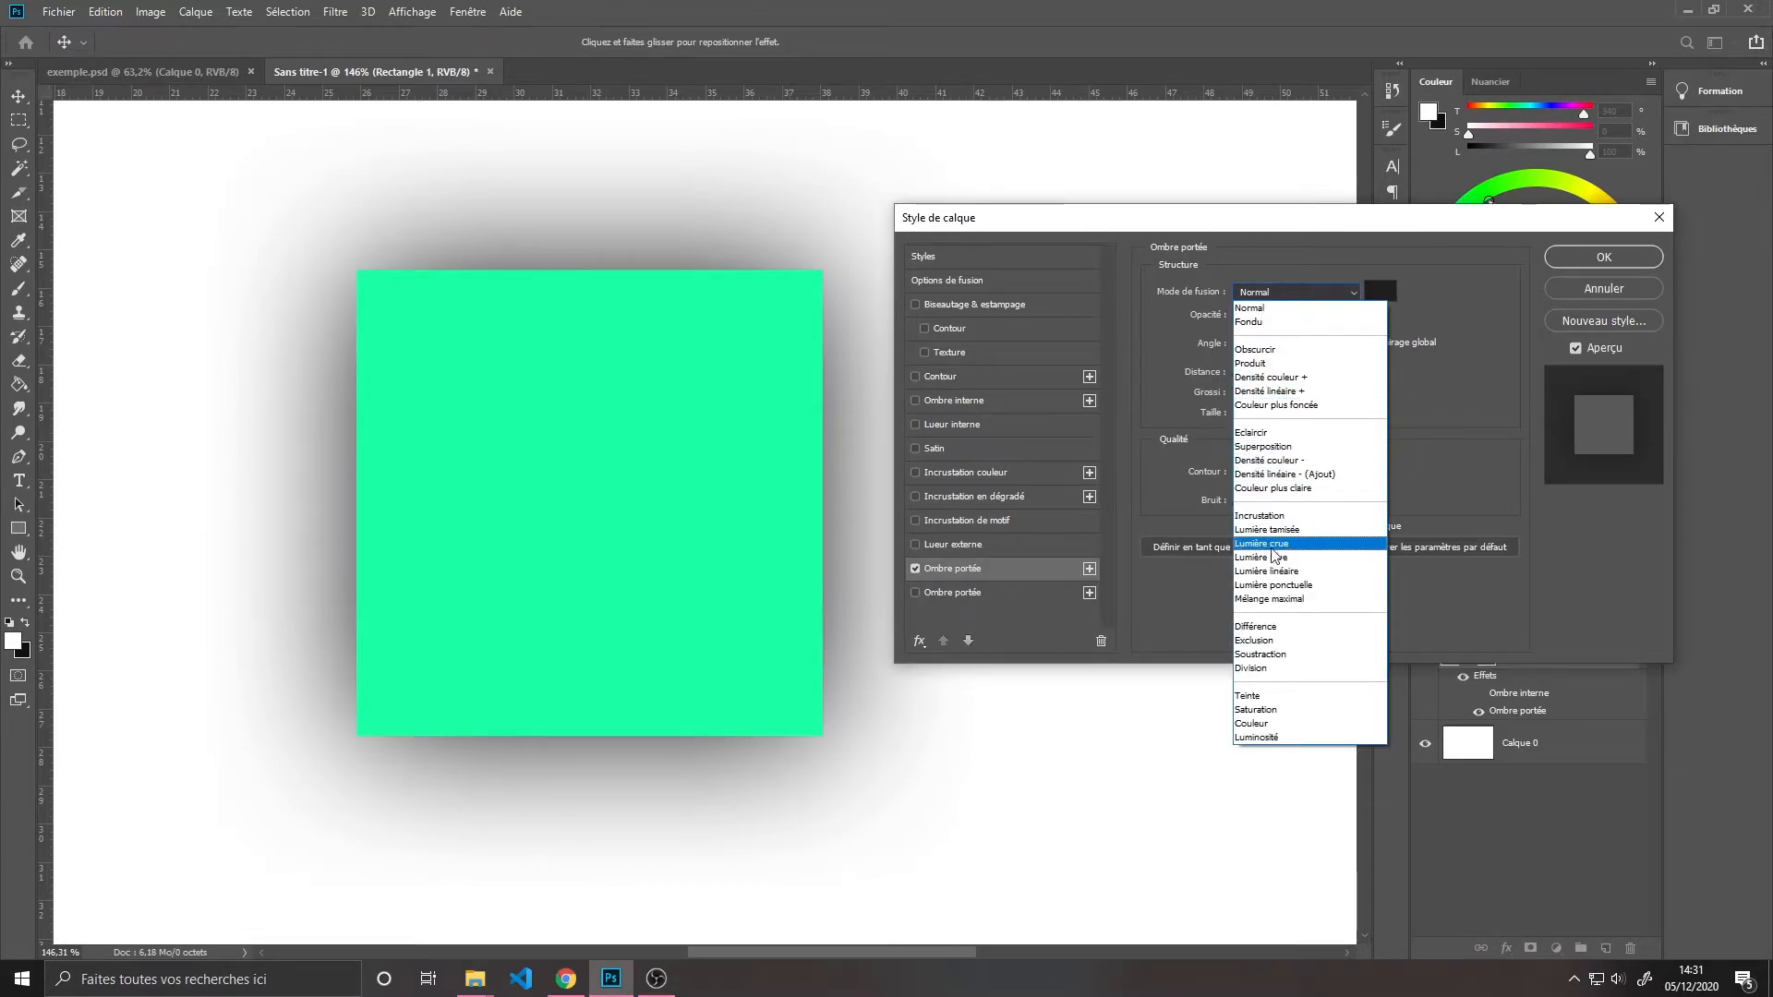
click(1271, 290)
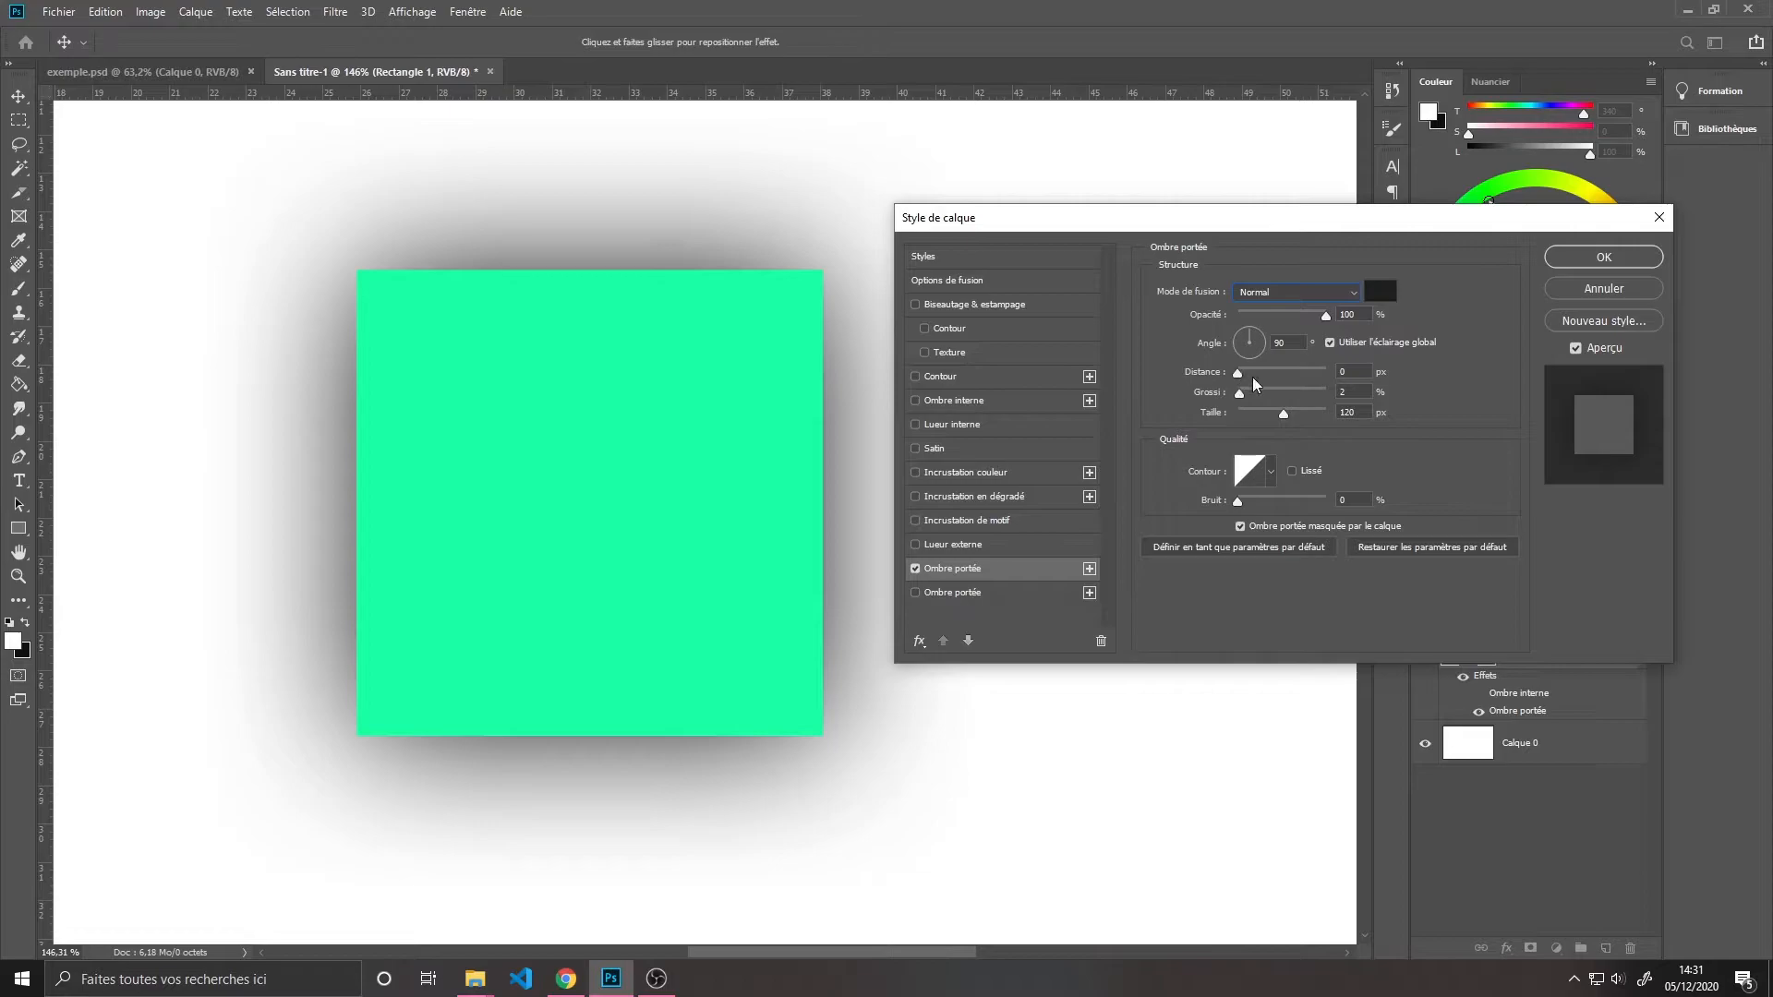
Set the drop shadow's angle to -44°, distance to 40 px, size to 21 px and opacity to 22%, and apply the style
drag(1283, 413, 1226, 413)
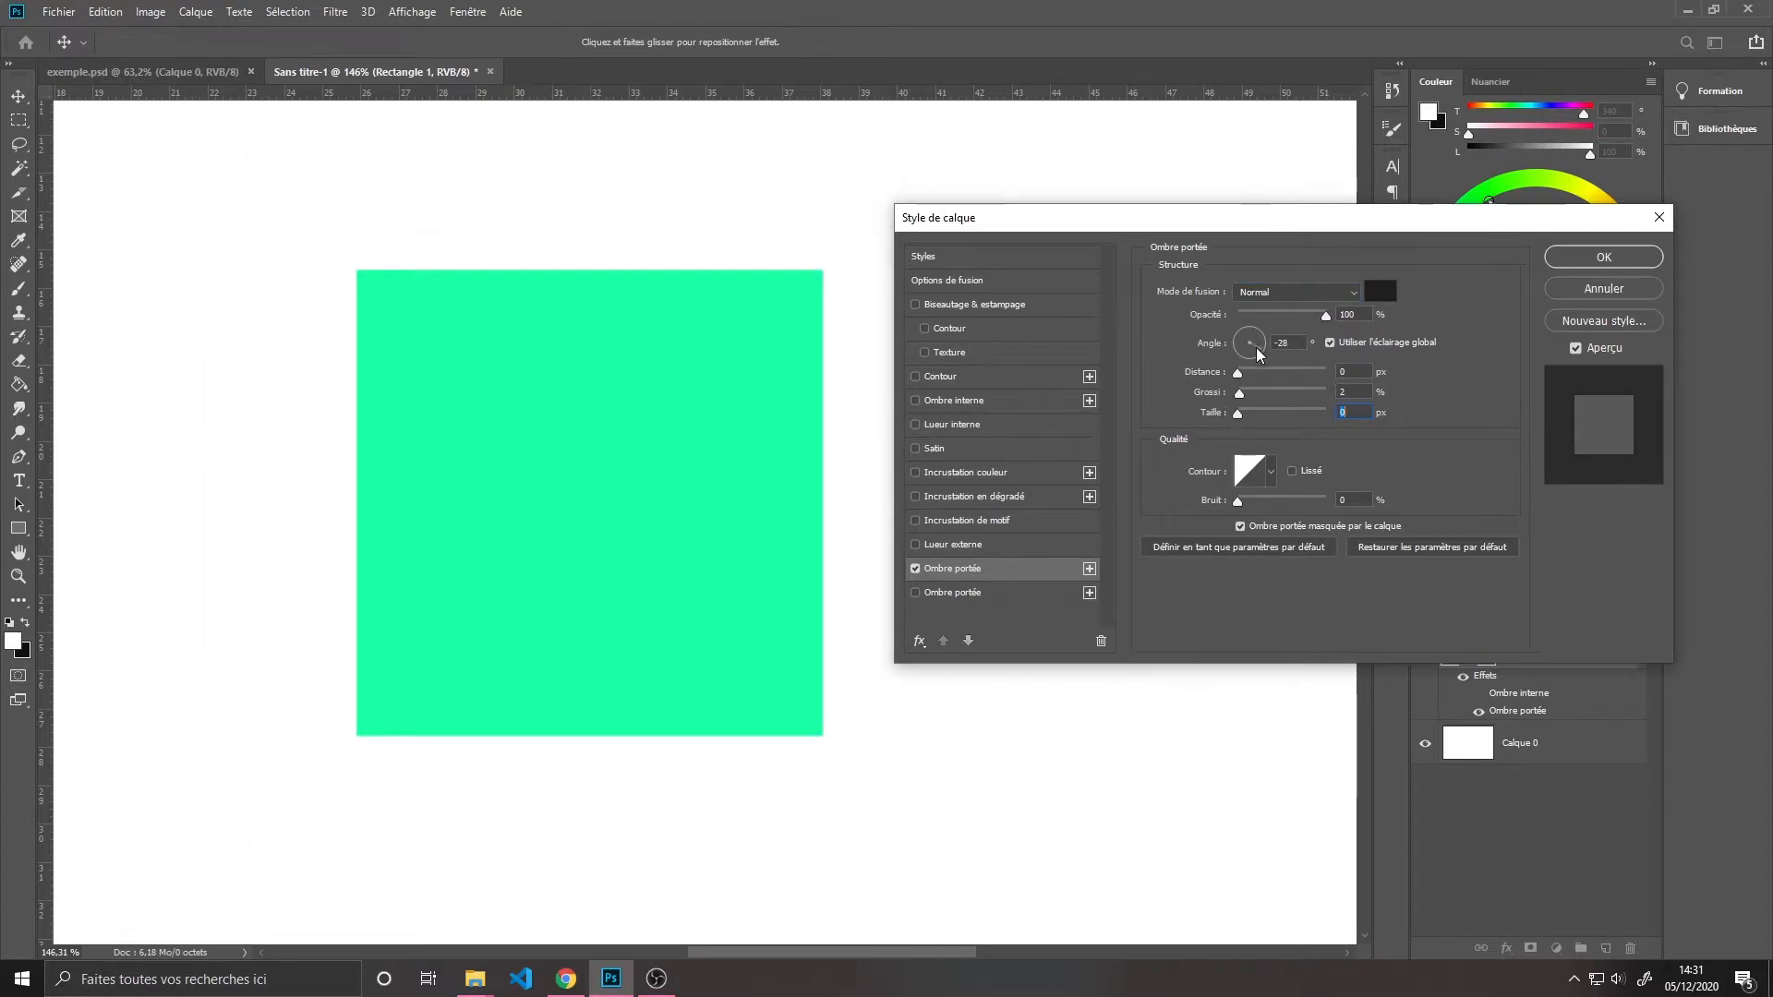
click(1254, 352)
drag(1236, 377, 1274, 381)
click(1259, 352)
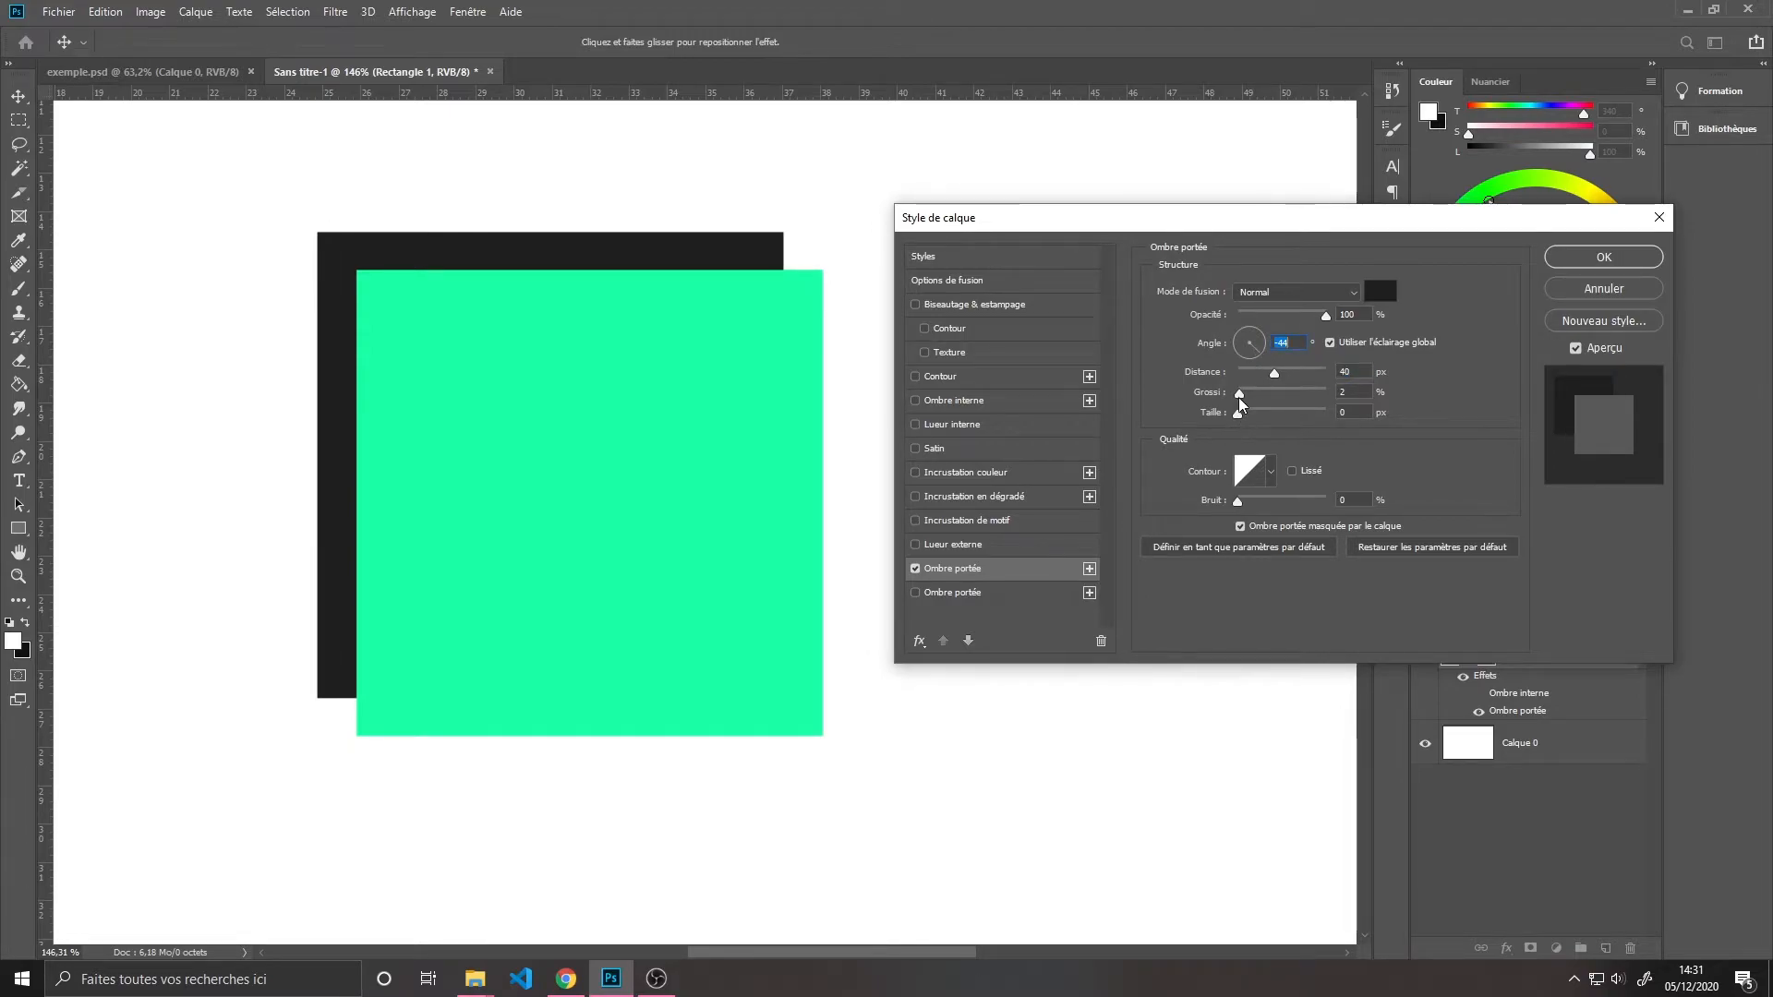
drag(1238, 412, 1250, 418)
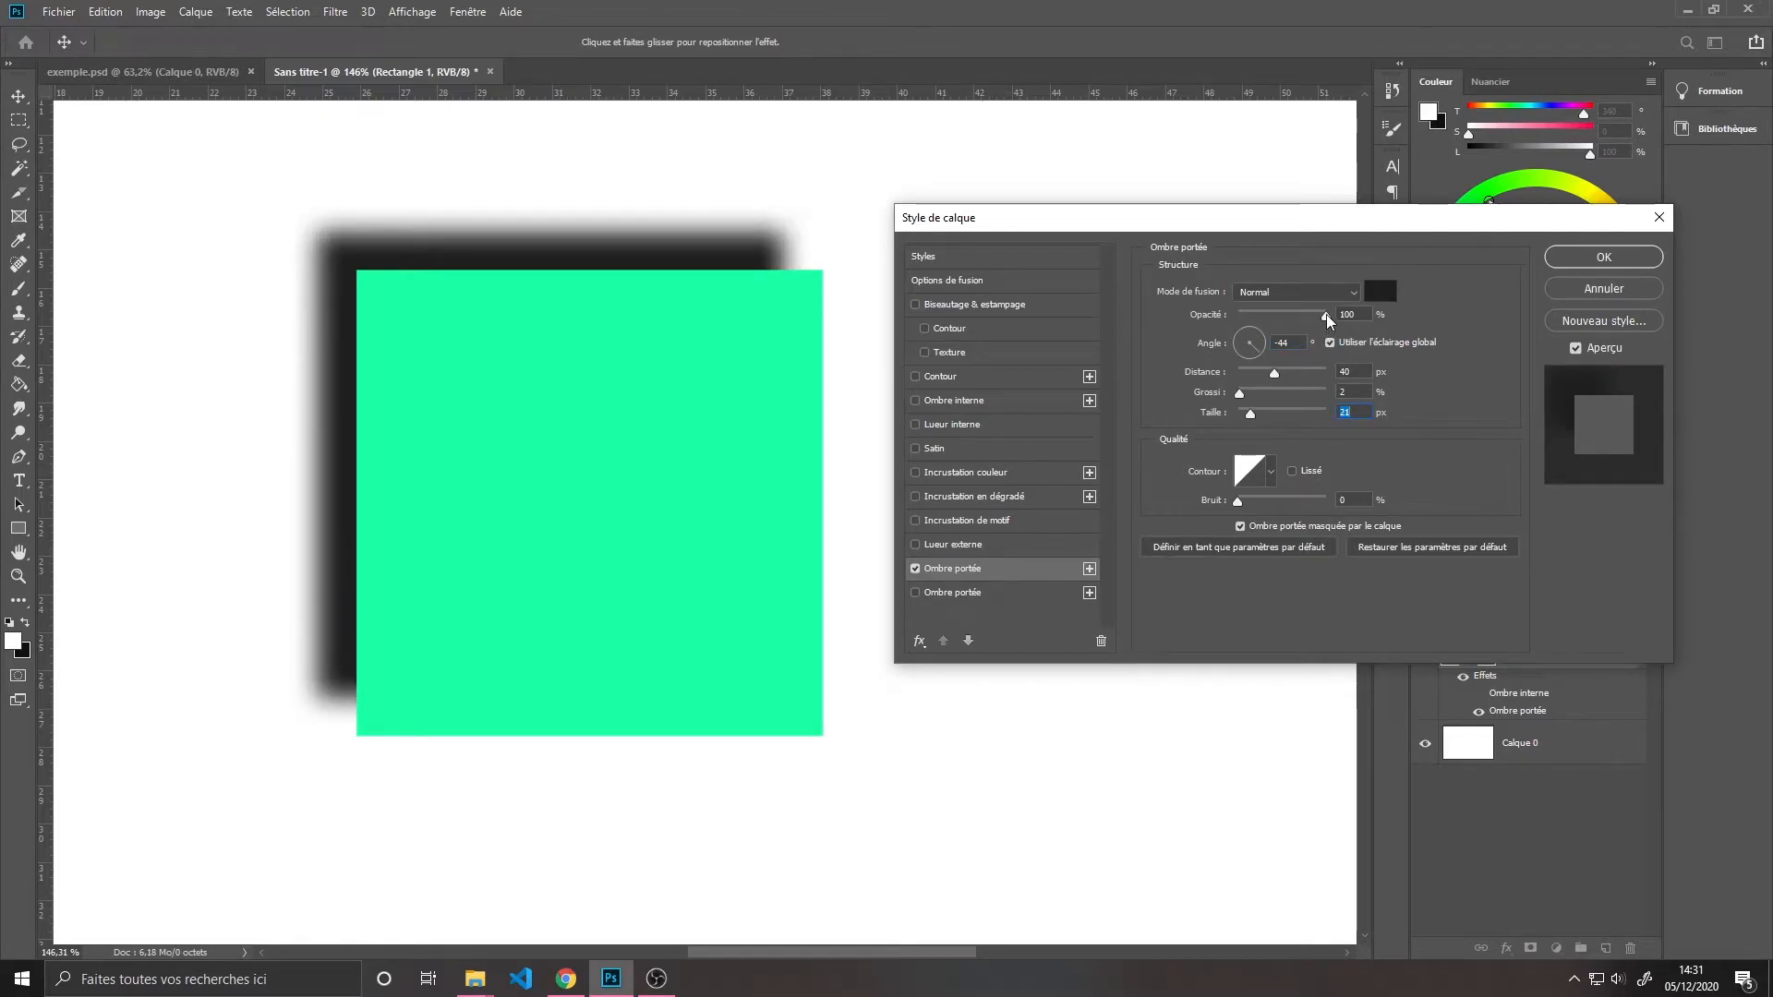
drag(1326, 319, 1255, 320)
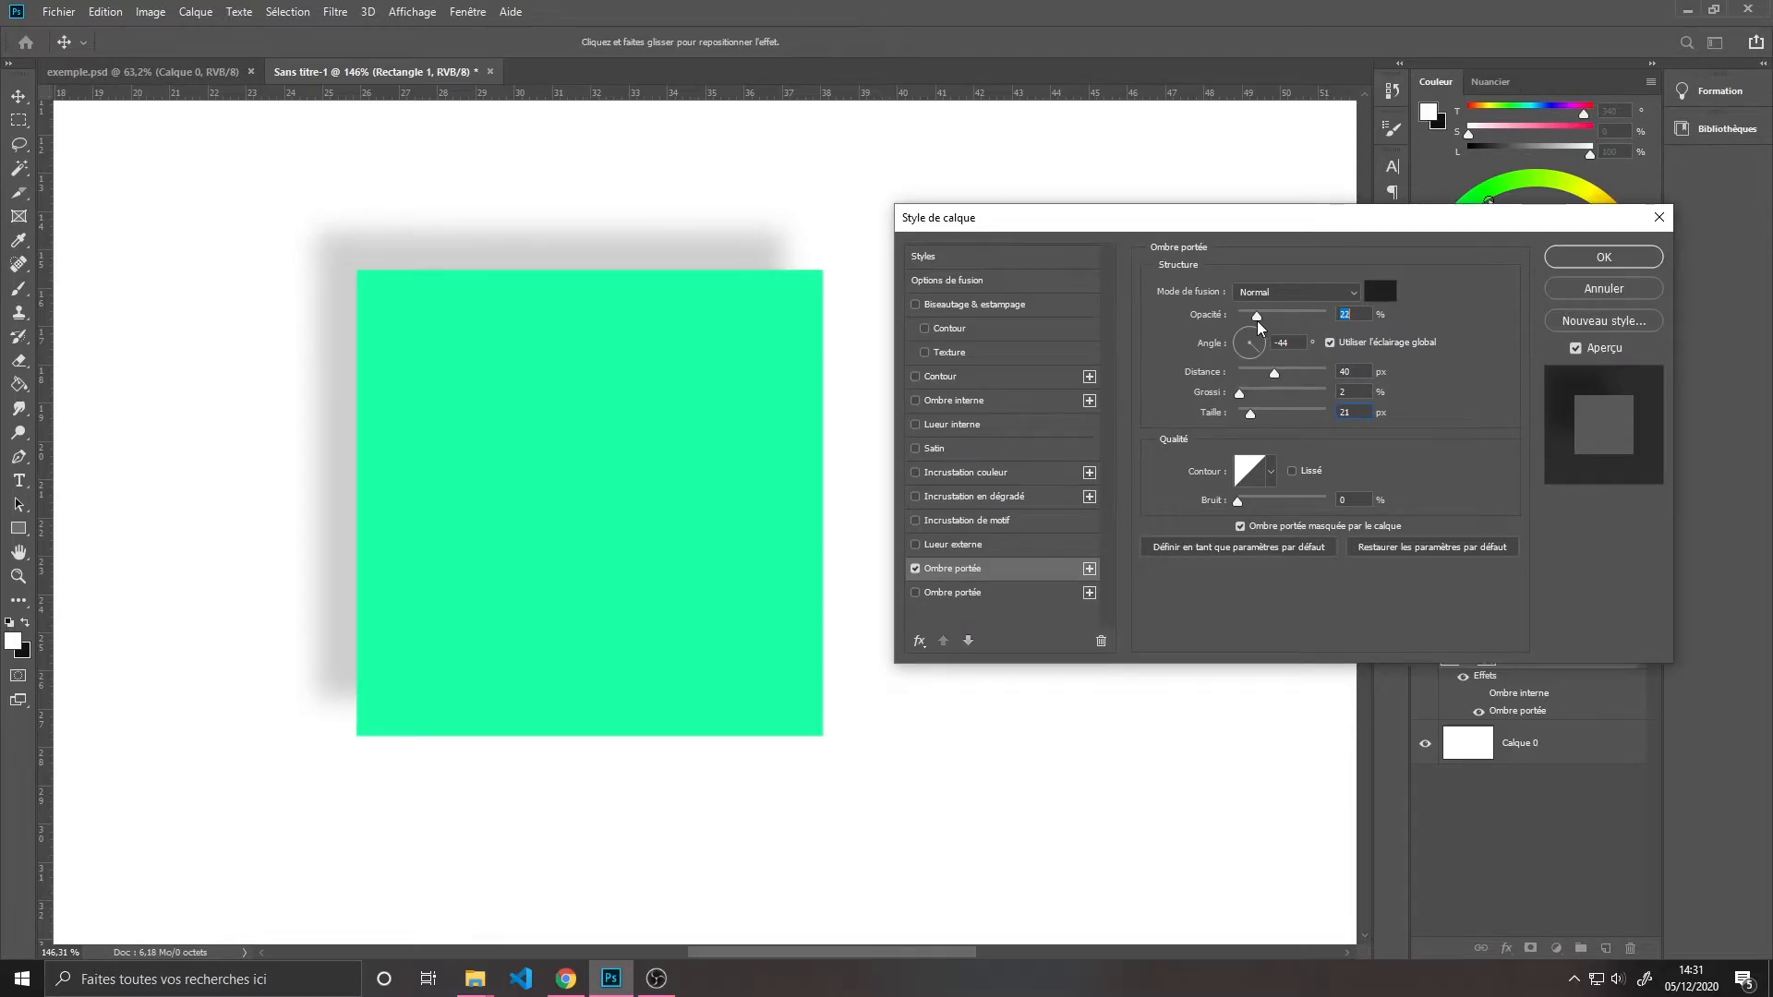
click(1582, 256)
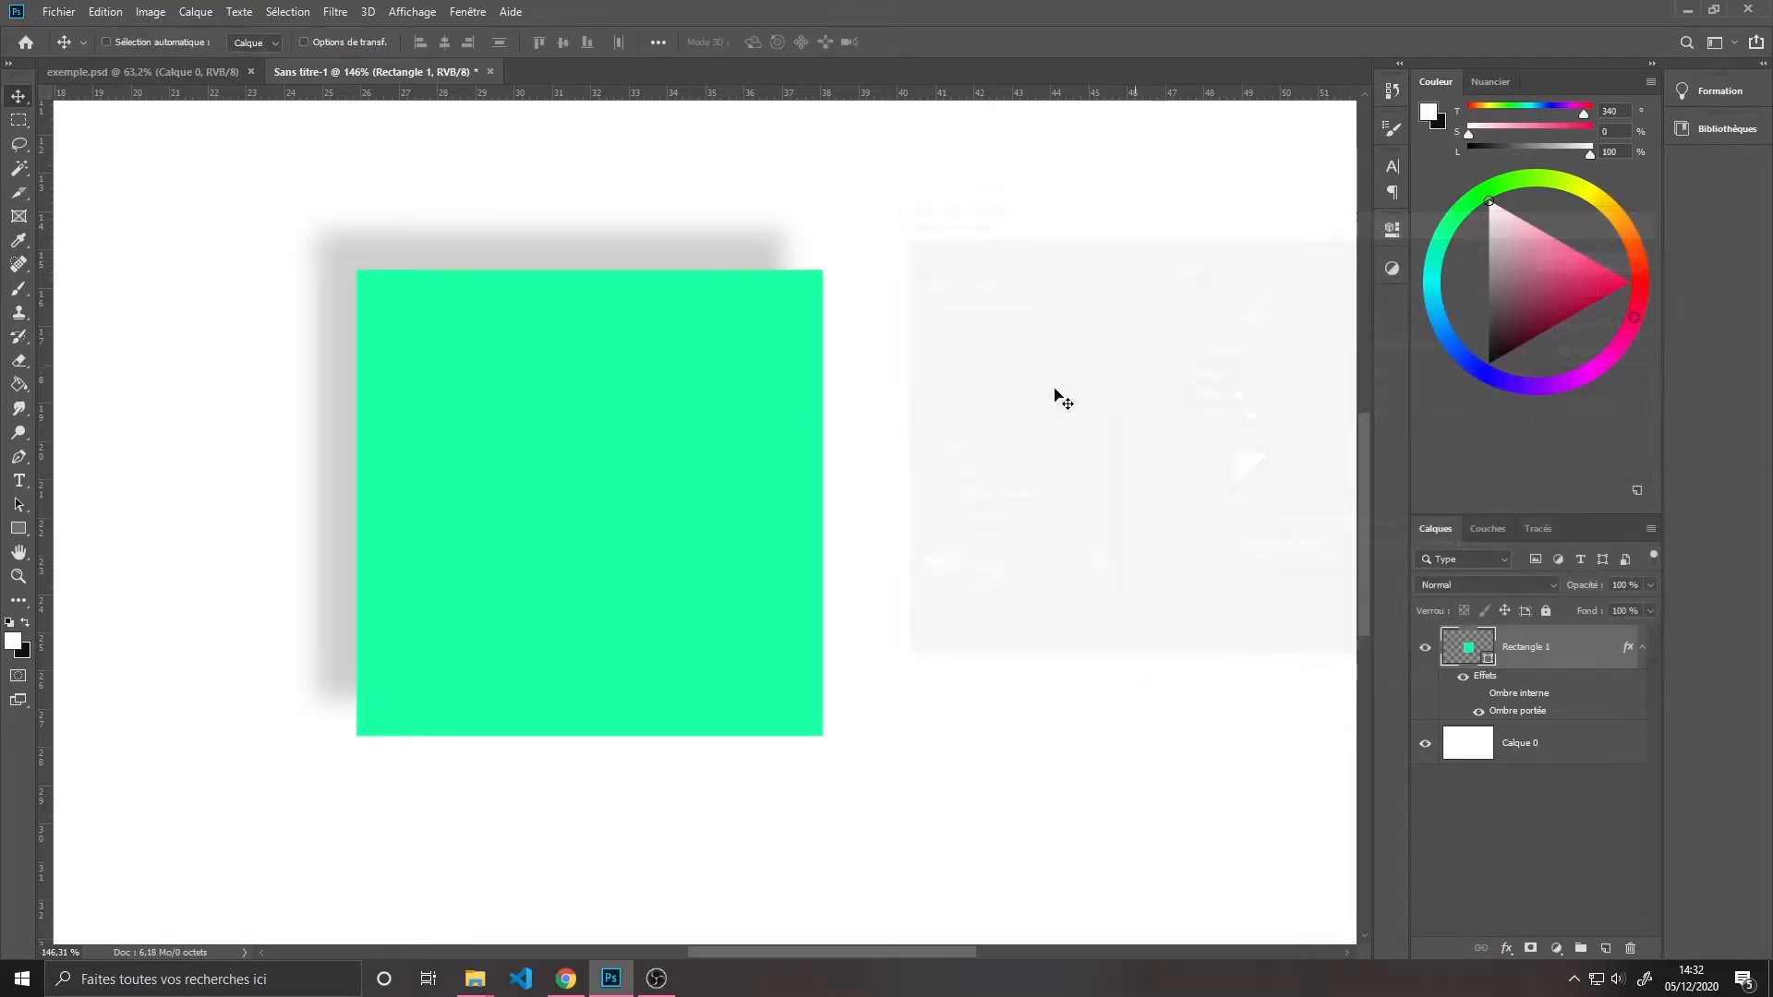
Reopen the drop shadow settings, enable the second drop shadow and add four copies of the first one
scroll(708, 478, left, 5)
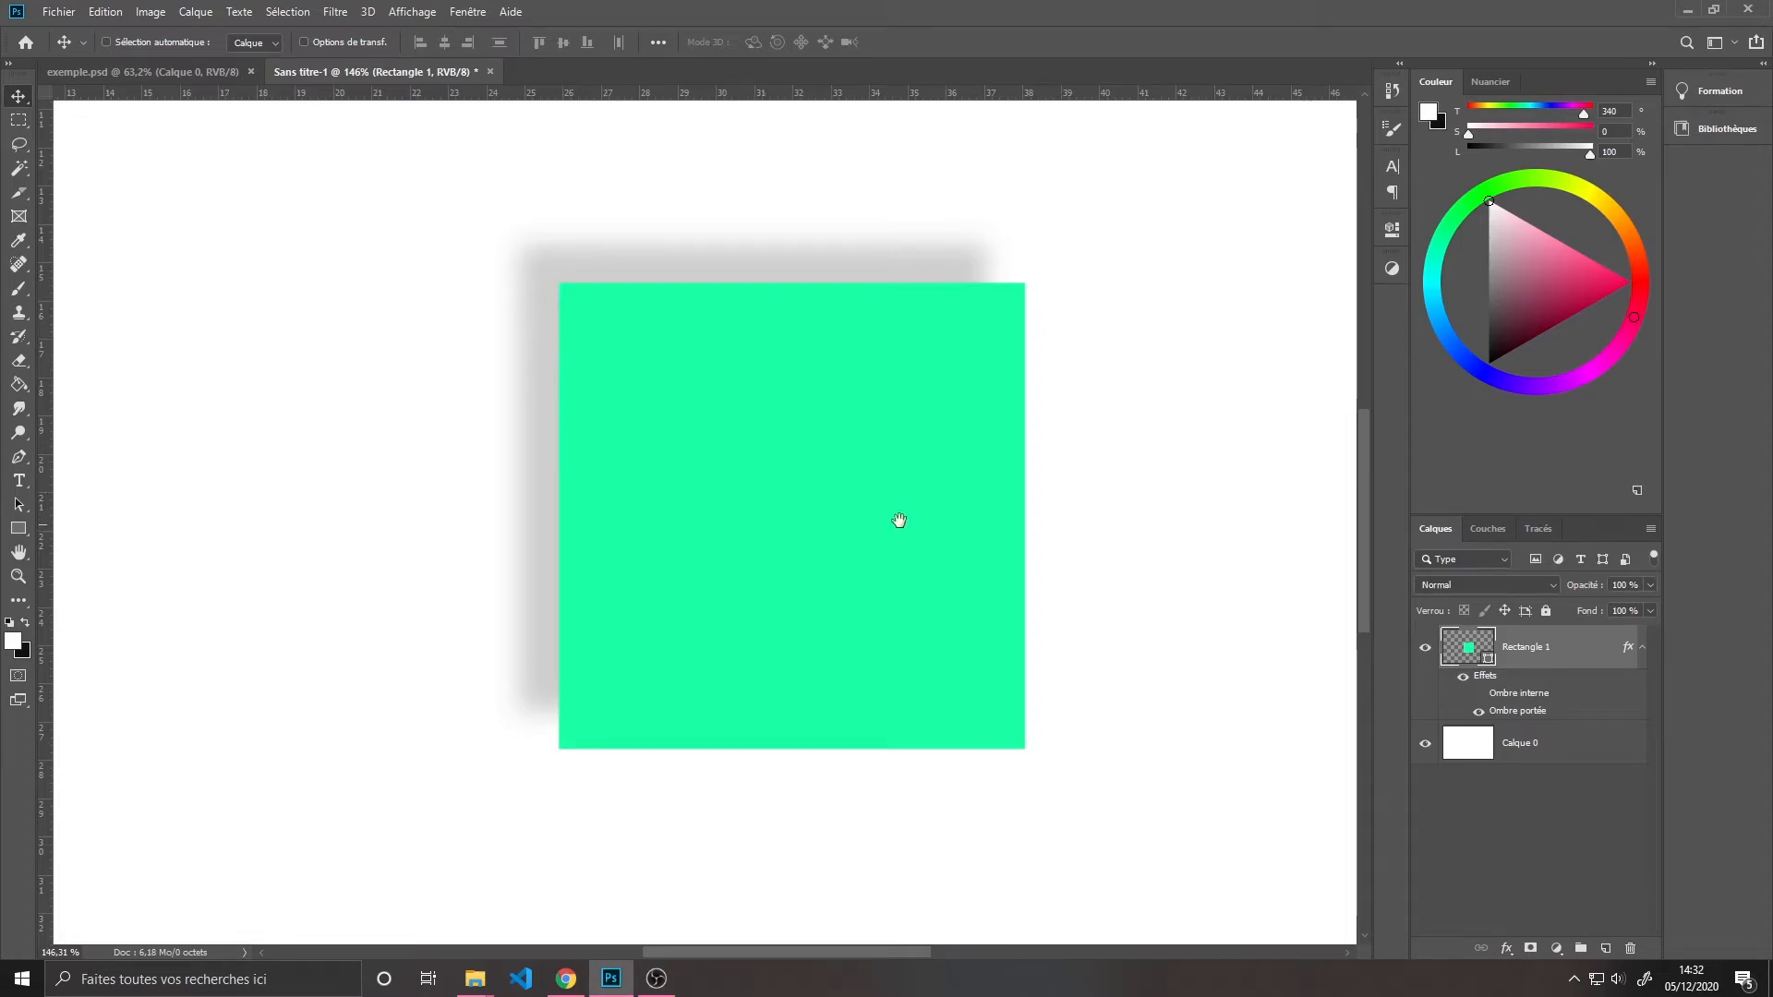
double_click(1529, 712)
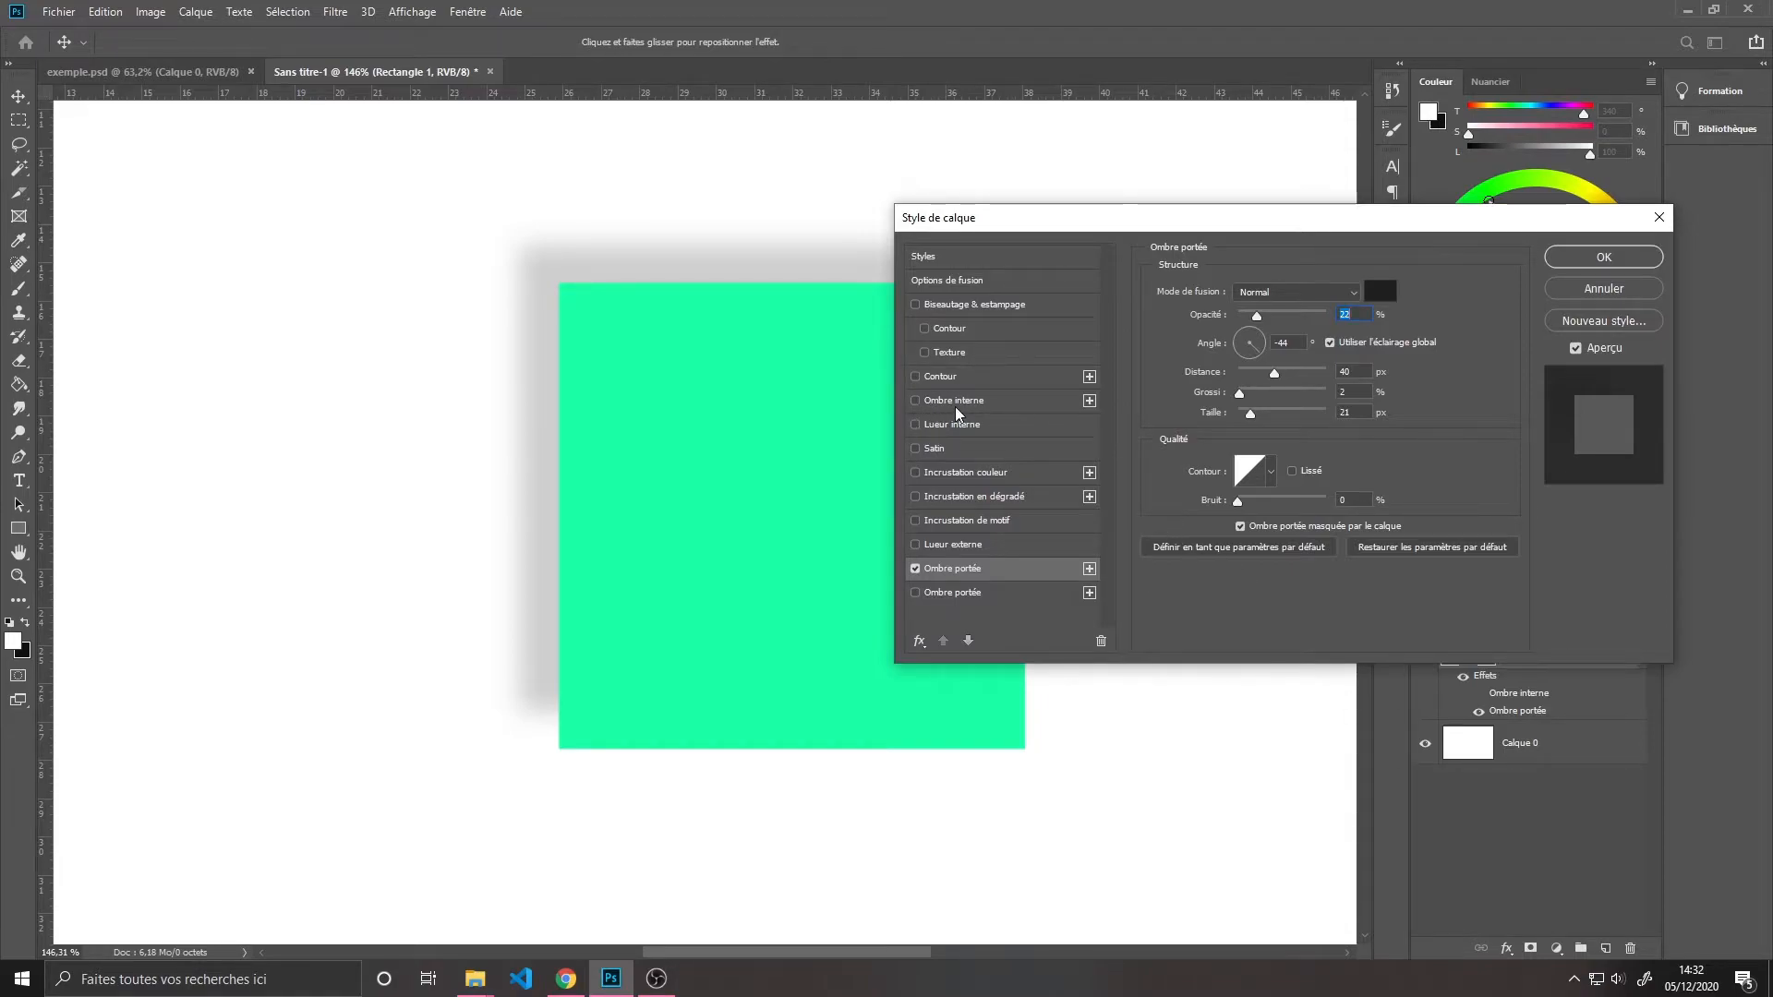
click(916, 592)
click(1088, 569)
click(1088, 568)
click(1088, 569)
click(1088, 571)
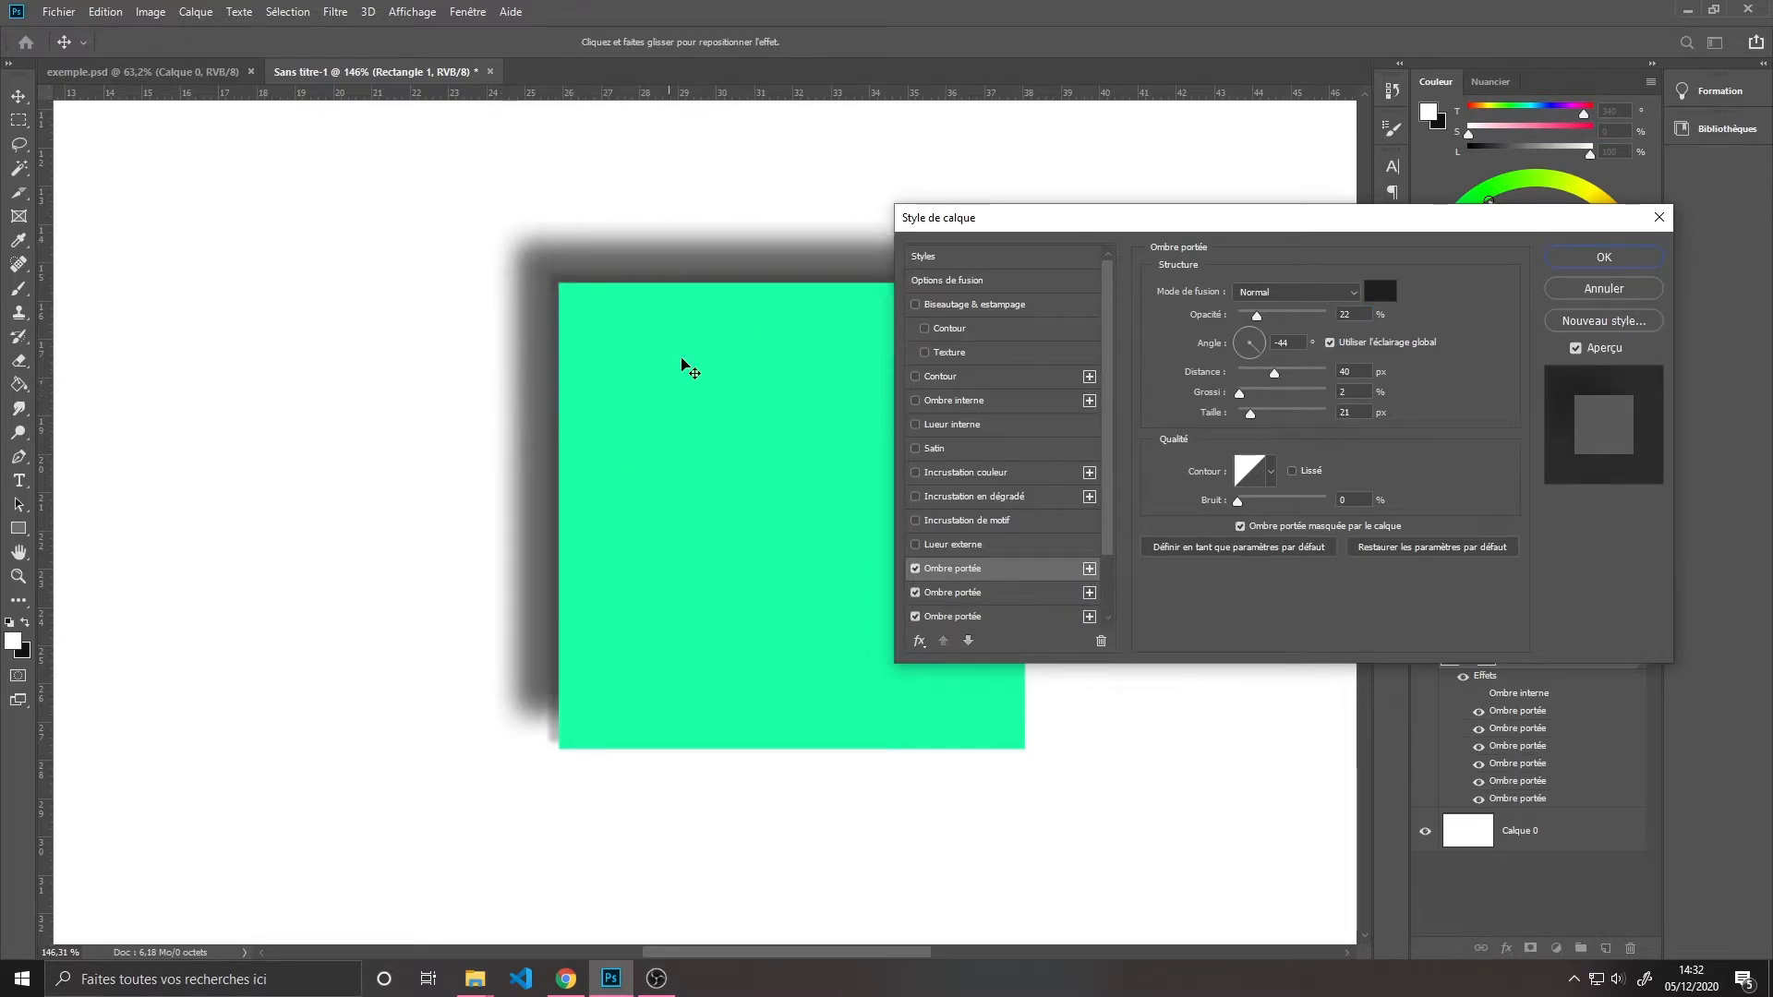
Delete the extra drop shadows until only one is left, switch that one off and close the layer style settings
scroll(1073, 584, down, 3)
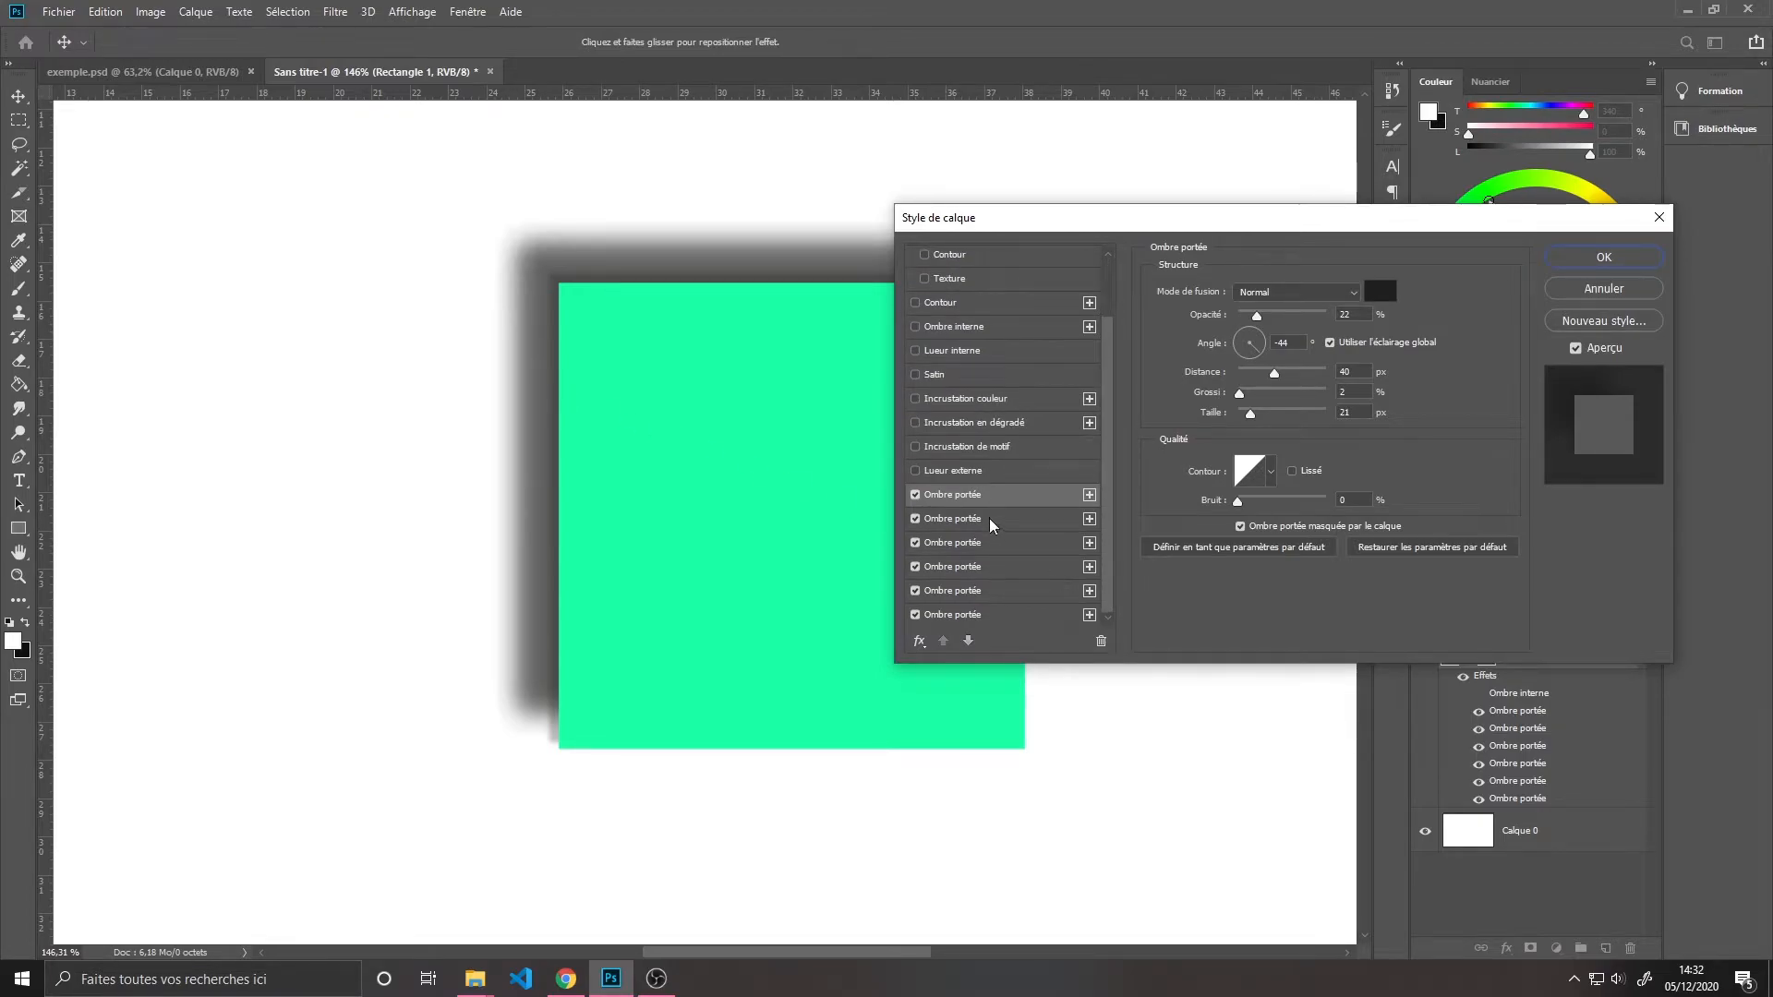
click(1099, 644)
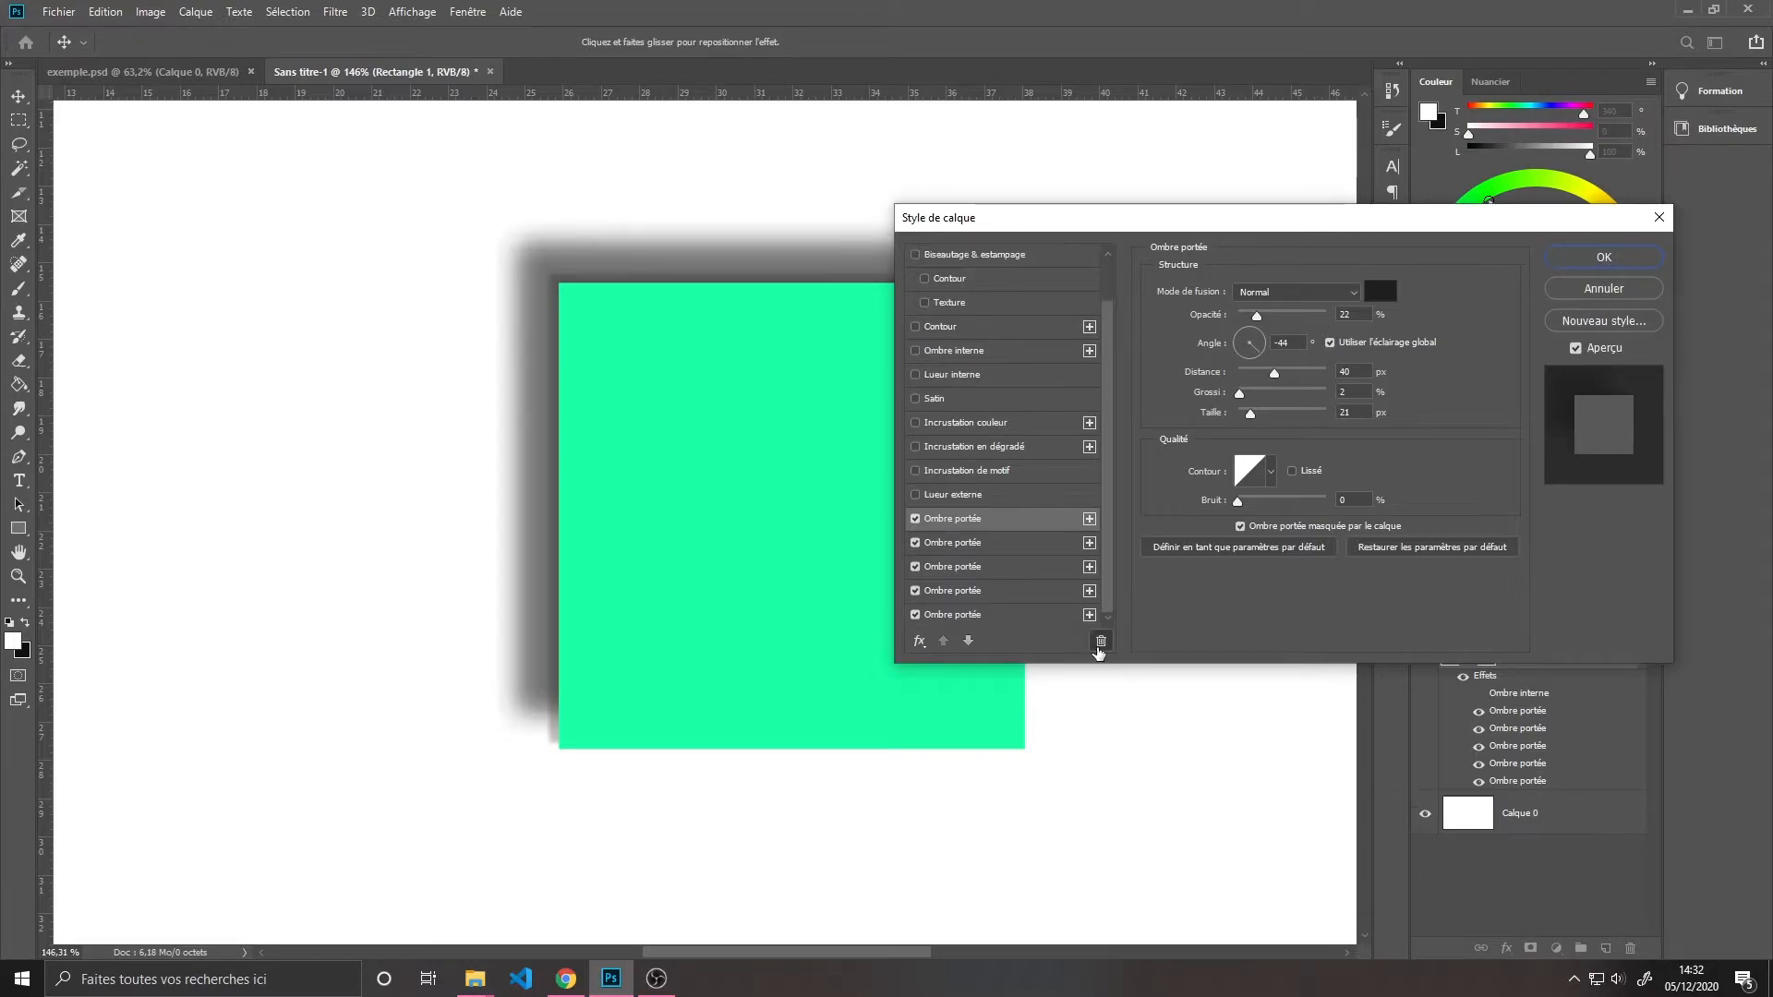
click(1100, 641)
click(1100, 641)
click(1100, 641)
click(1098, 646)
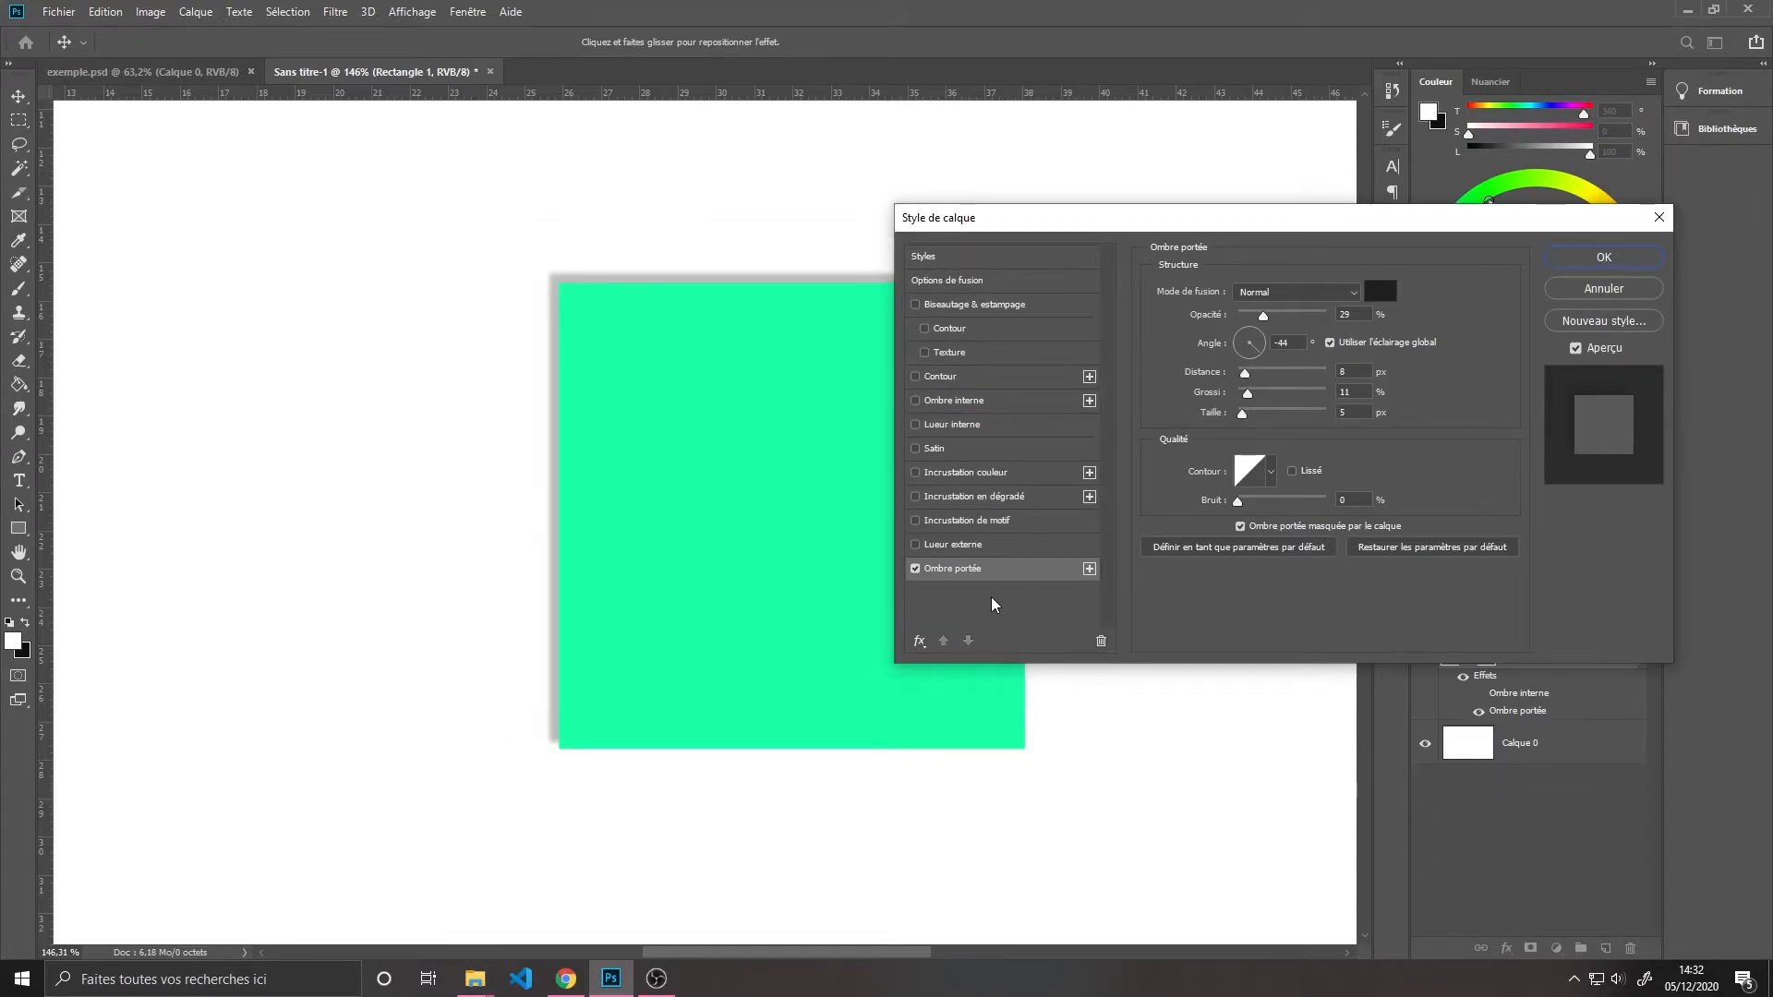
click(918, 567)
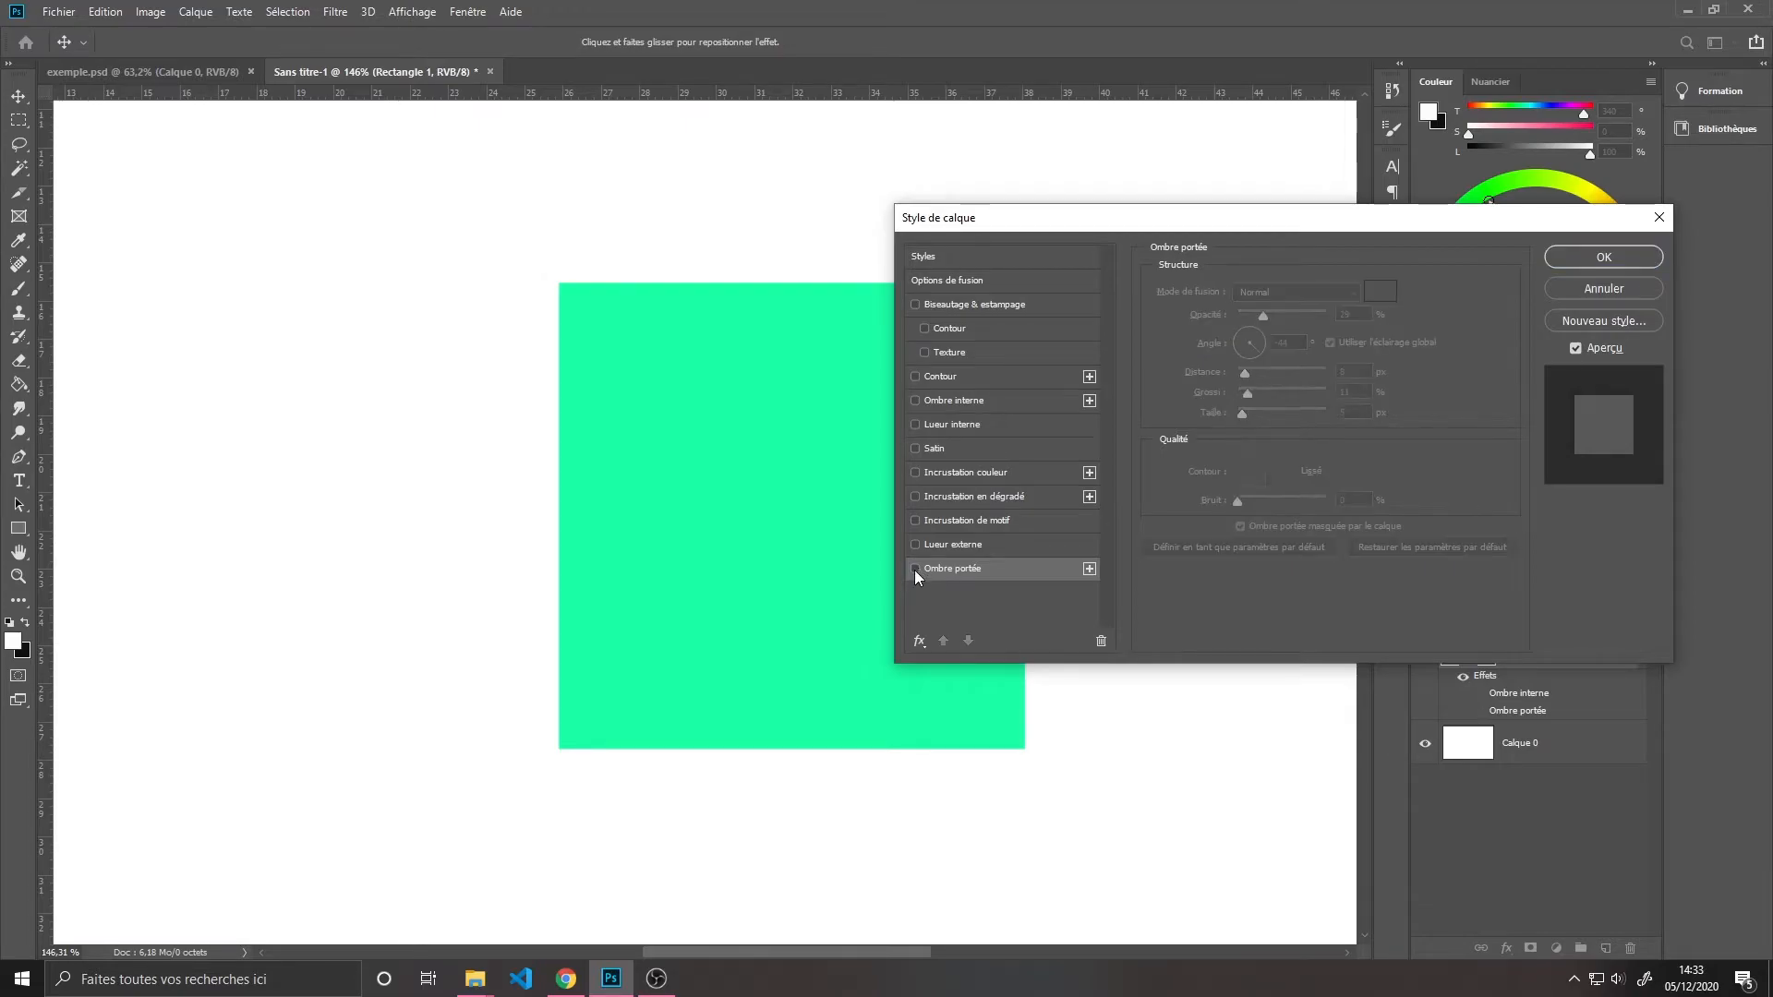
click(1658, 219)
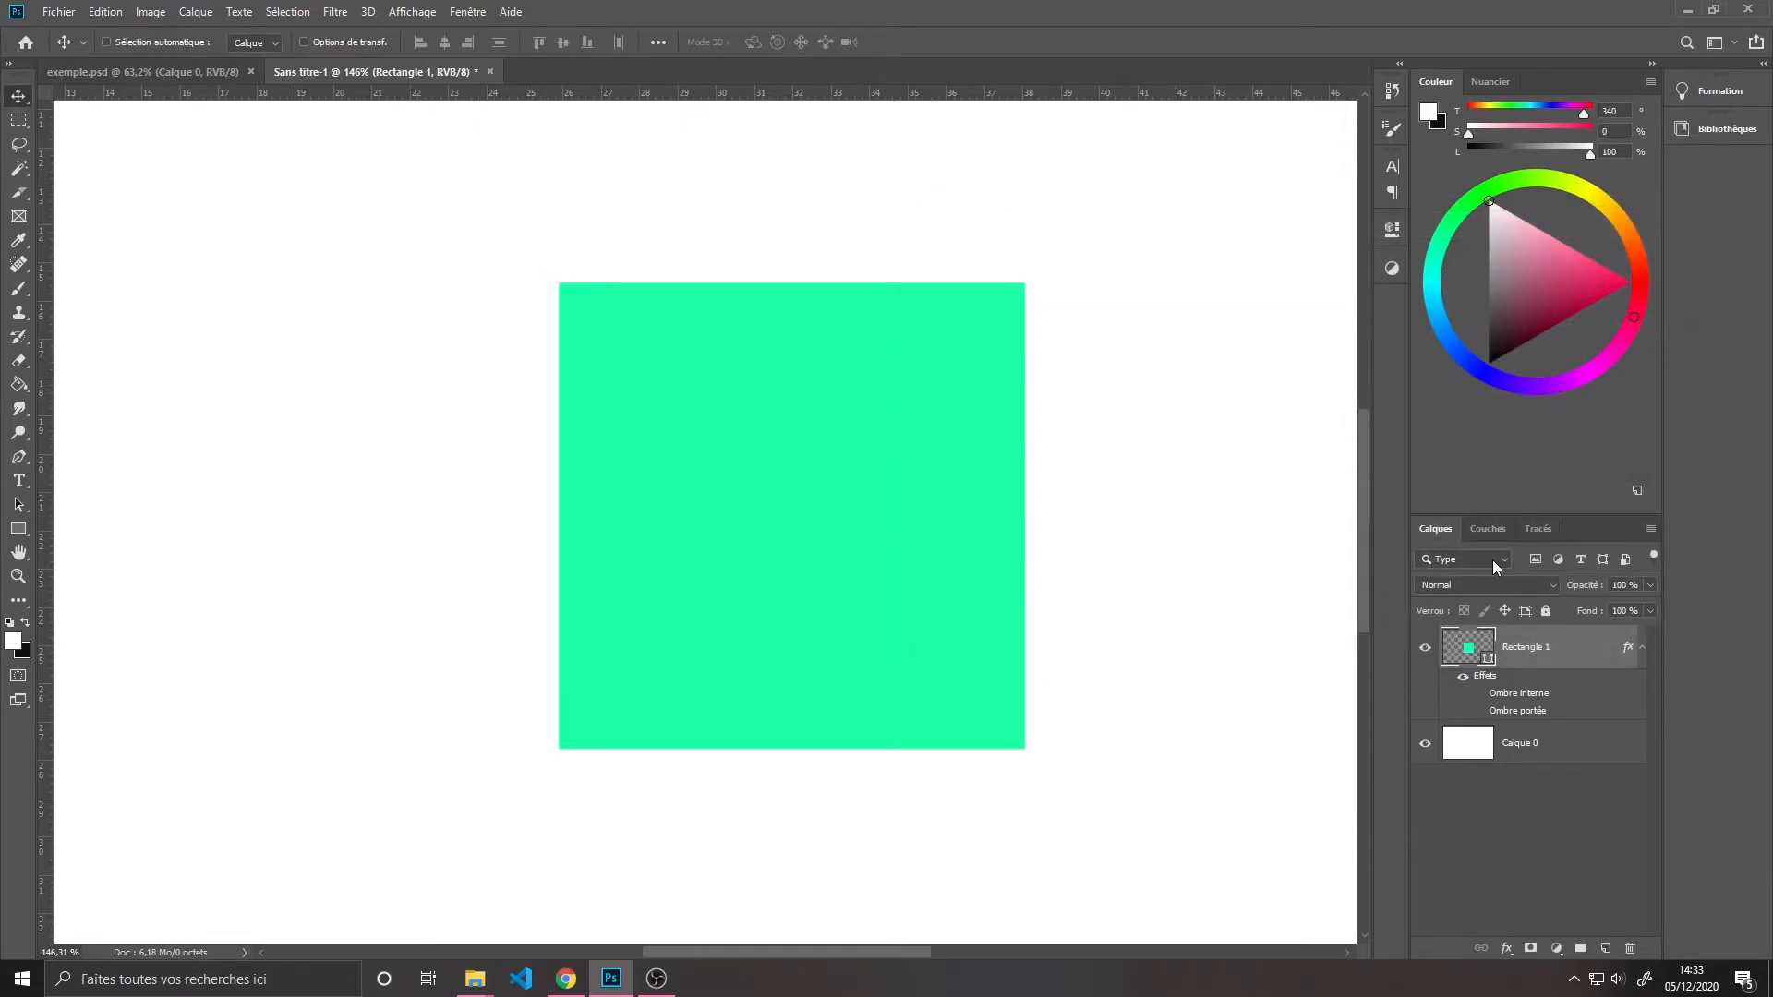
Hide the green square's layer, swap the foreground and background colours, and fill Calque 0 with the near-black foreground colour
click(1426, 650)
click(1556, 757)
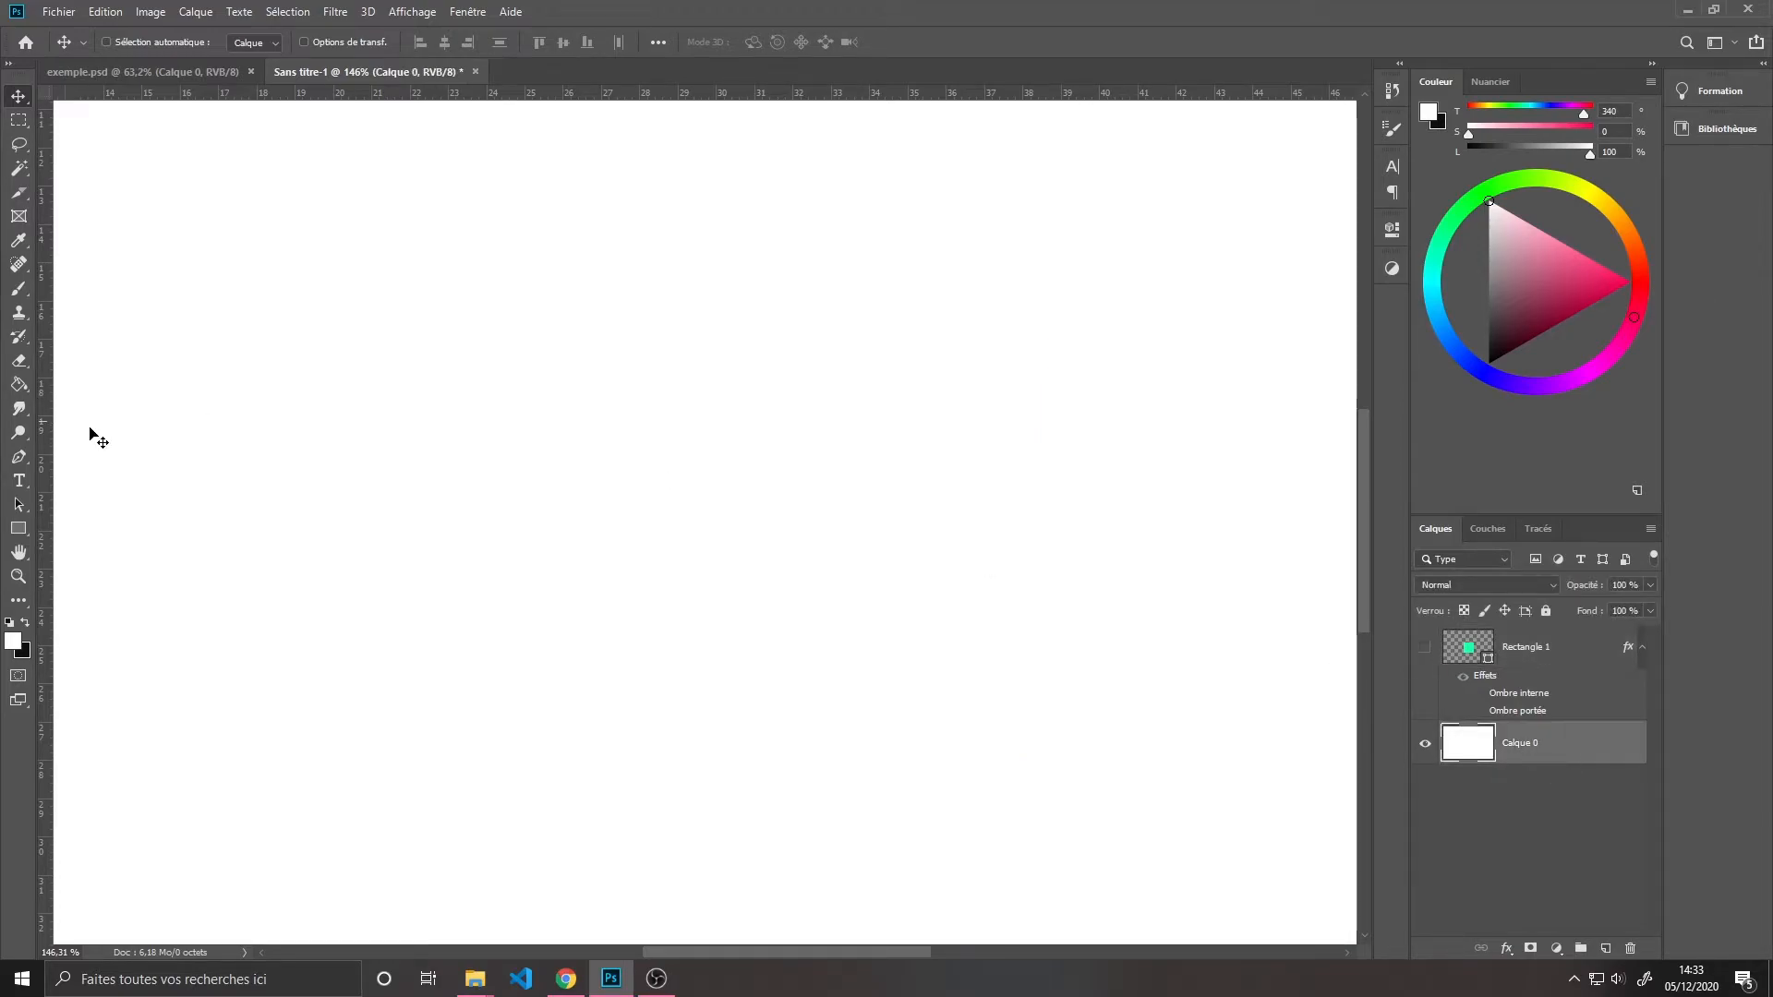
click(27, 624)
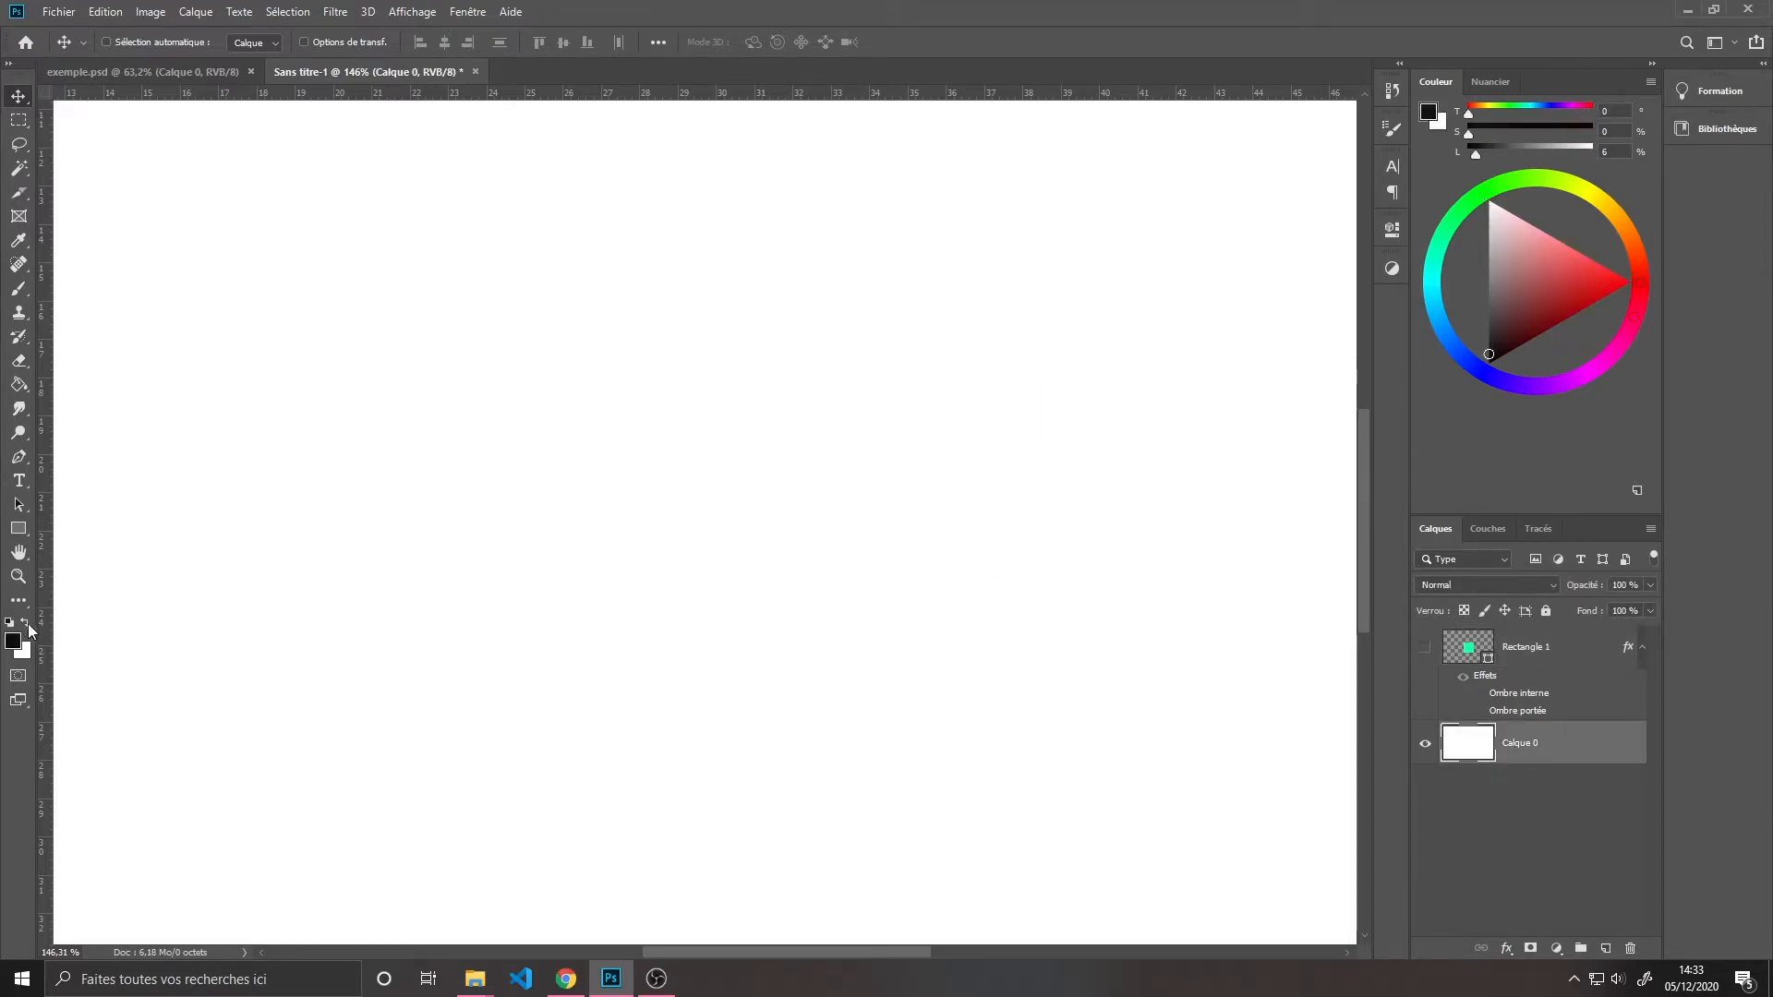
click(19, 384)
click(507, 441)
scroll(507, 456, down, 5)
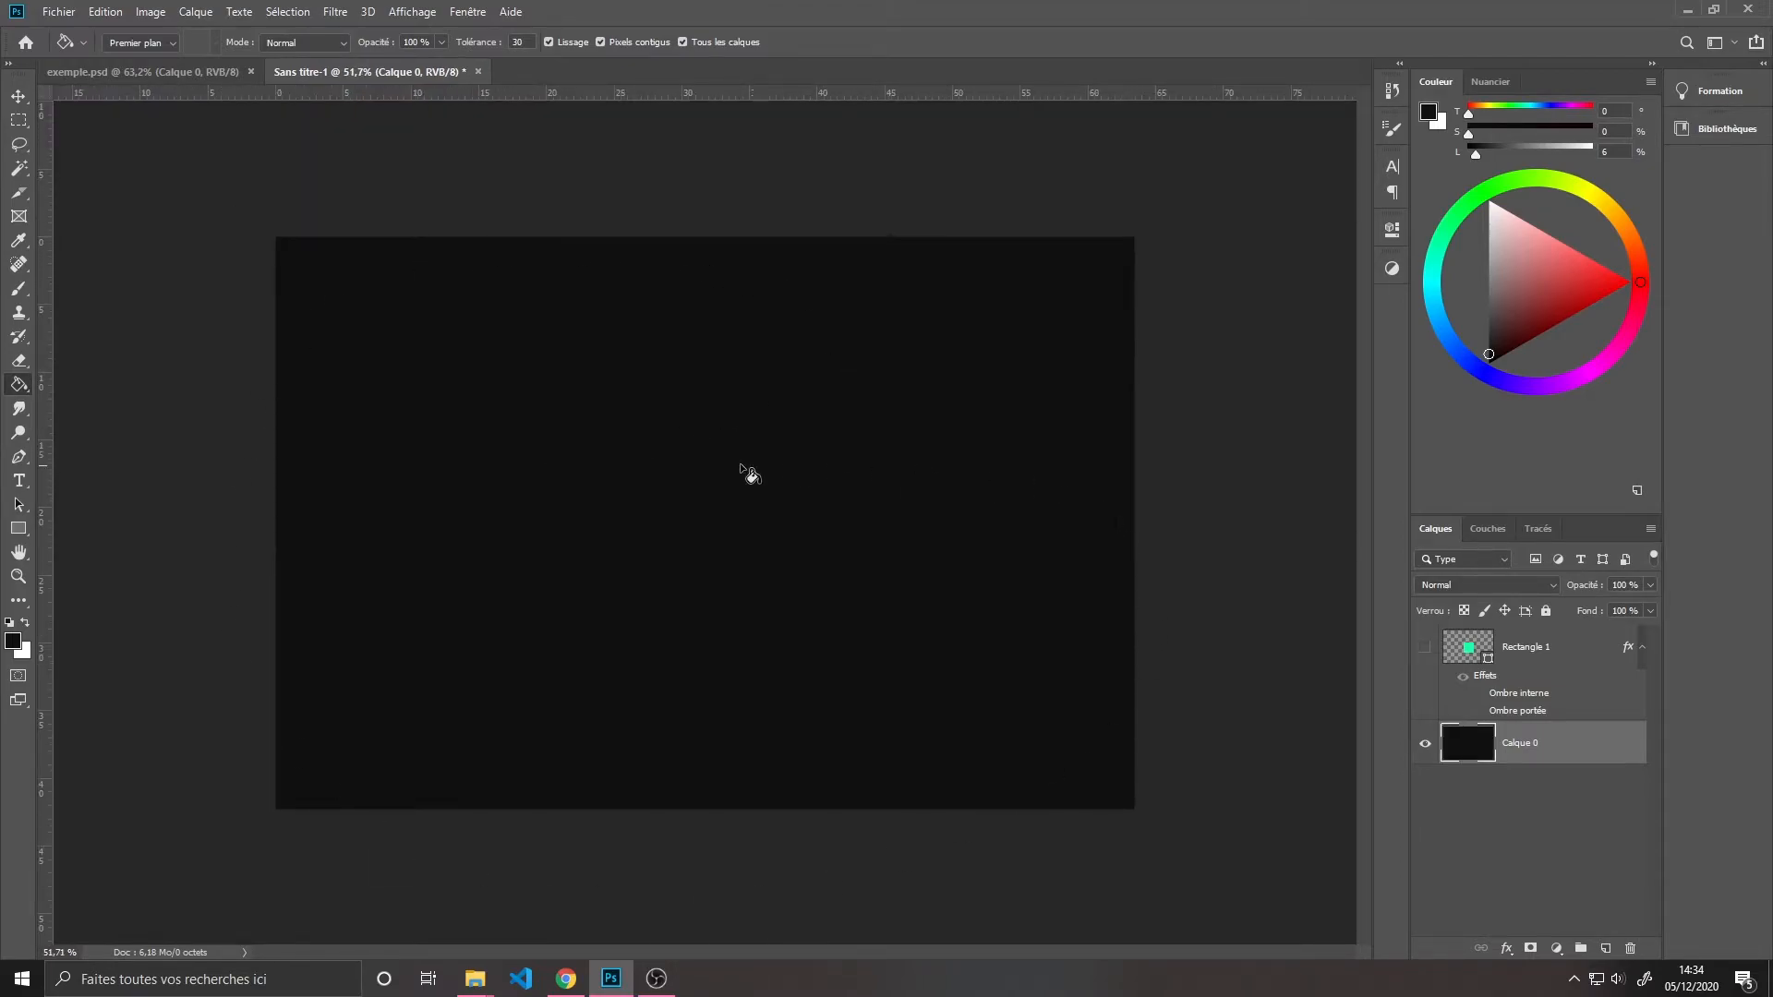
scroll(554, 474, up, 1)
scroll(554, 475, up, 3)
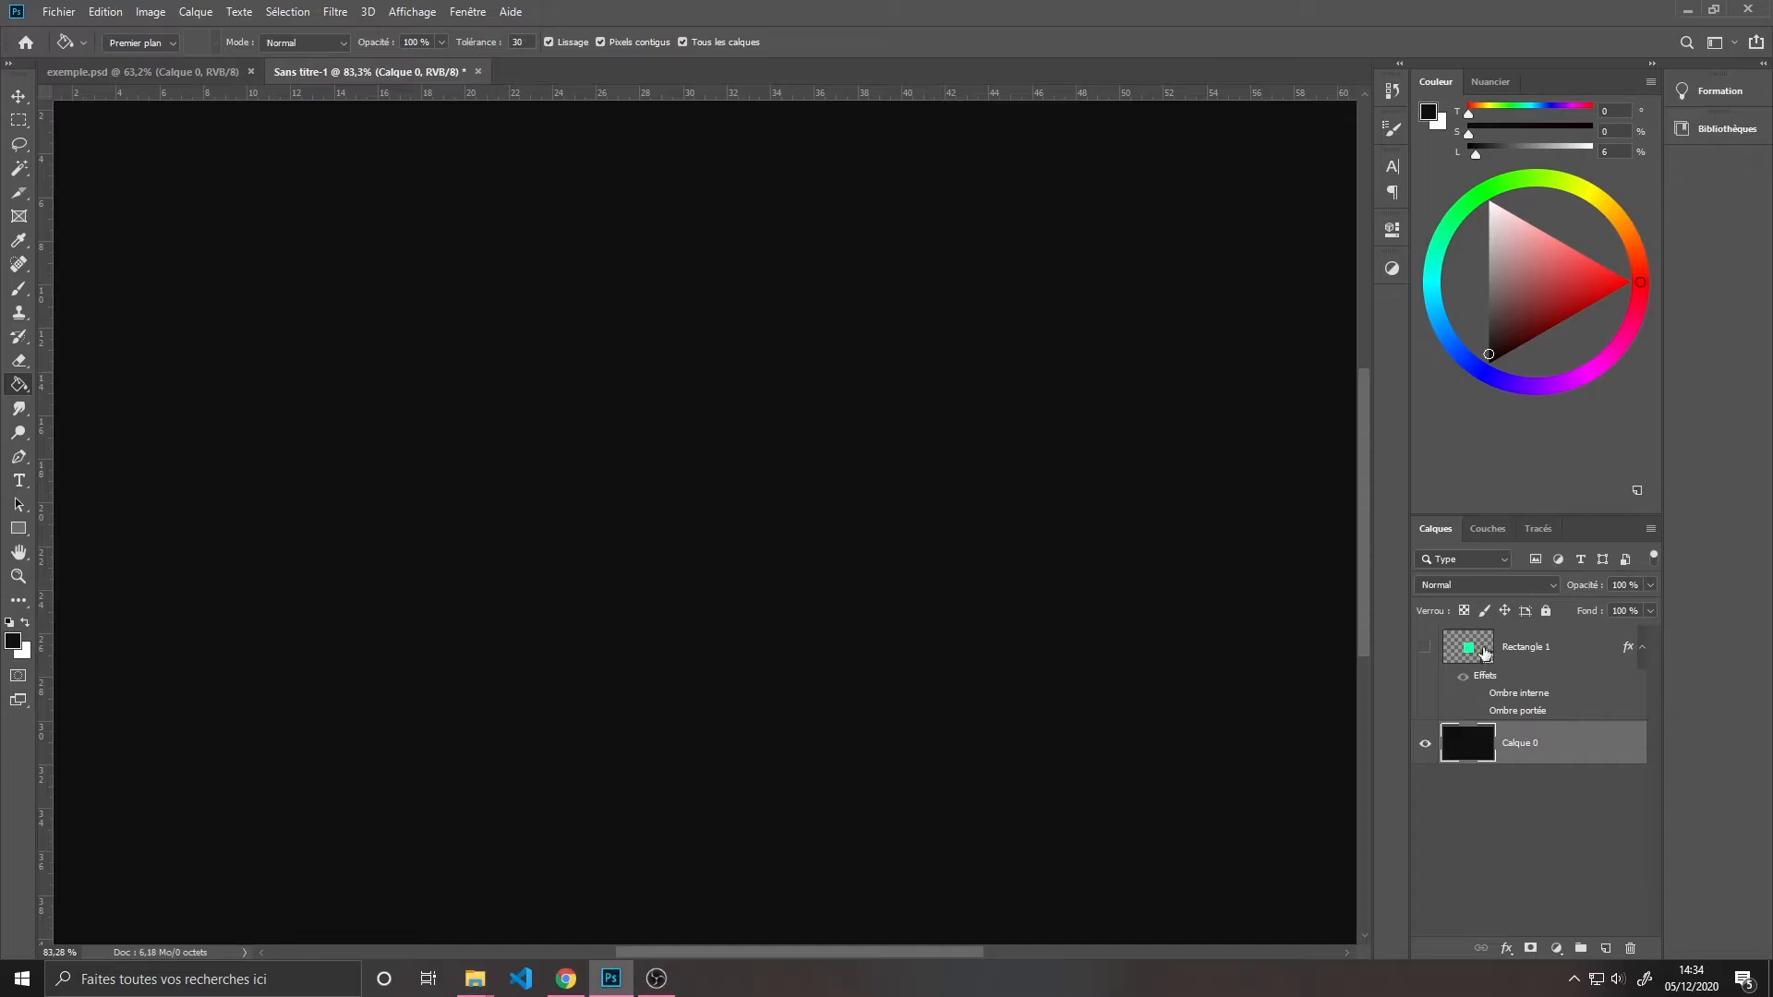
Show the green square again and move its layer about 7.66 cm to the left and 0.95 cm down
click(1427, 649)
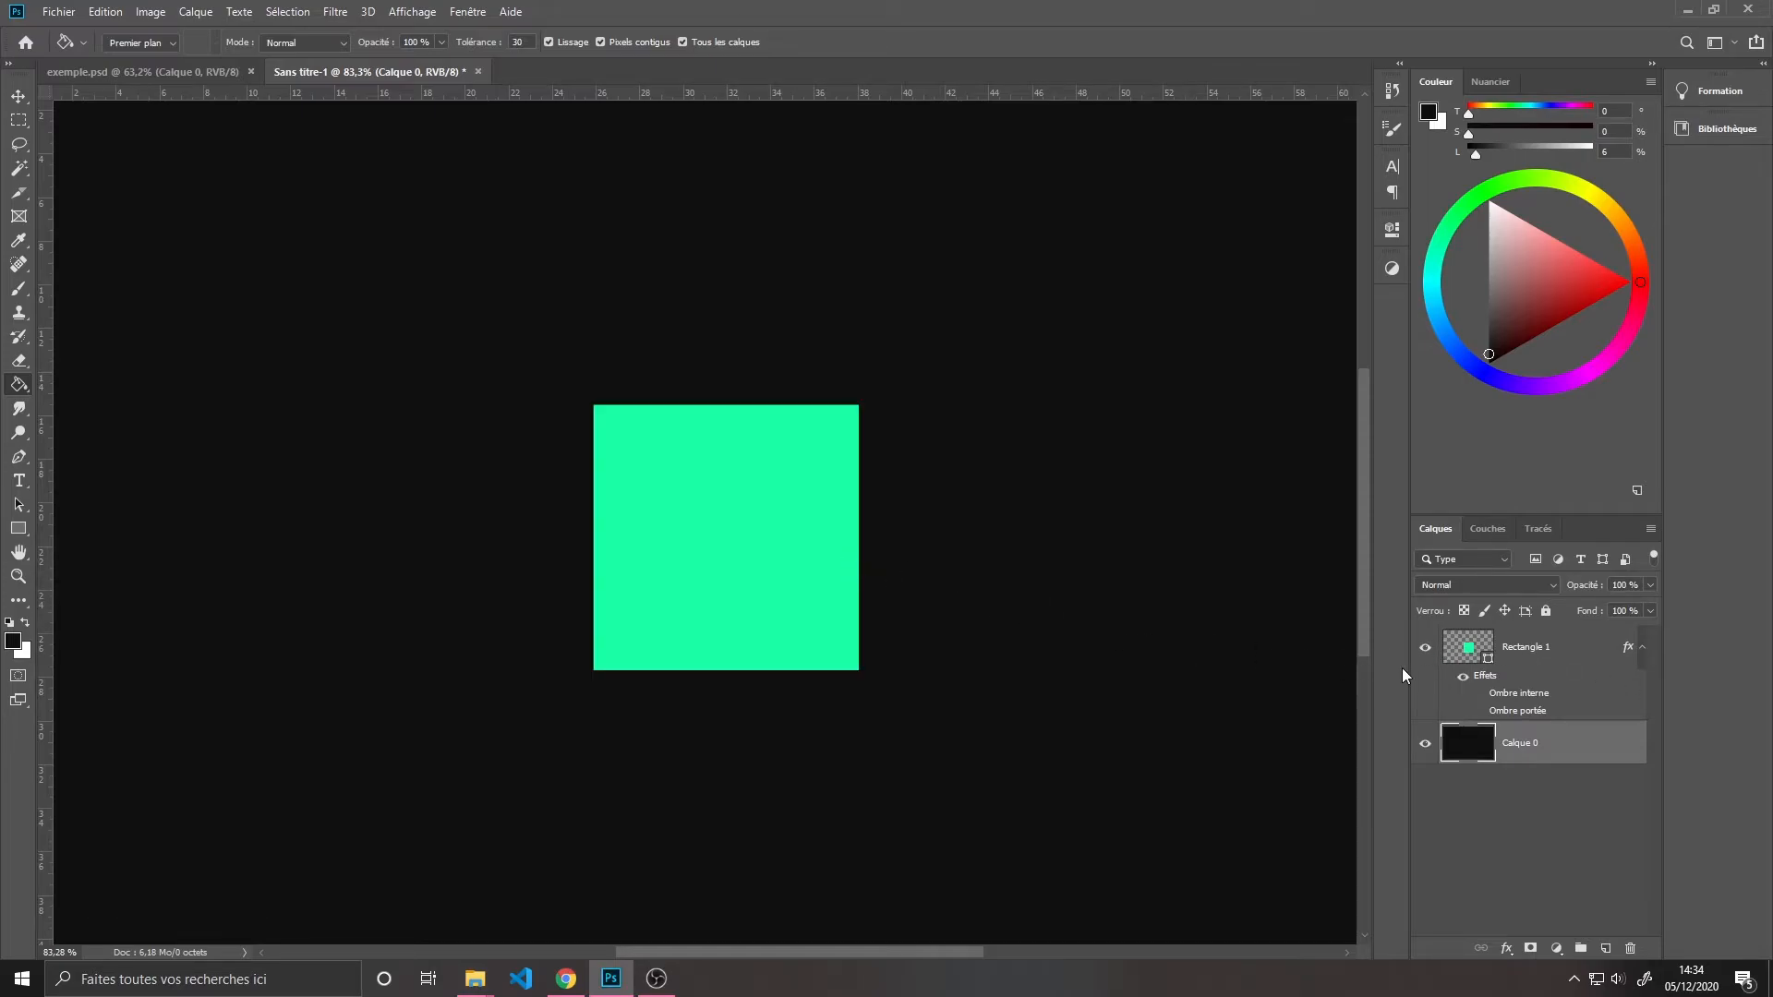
click(1528, 651)
drag(961, 554, 910, 559)
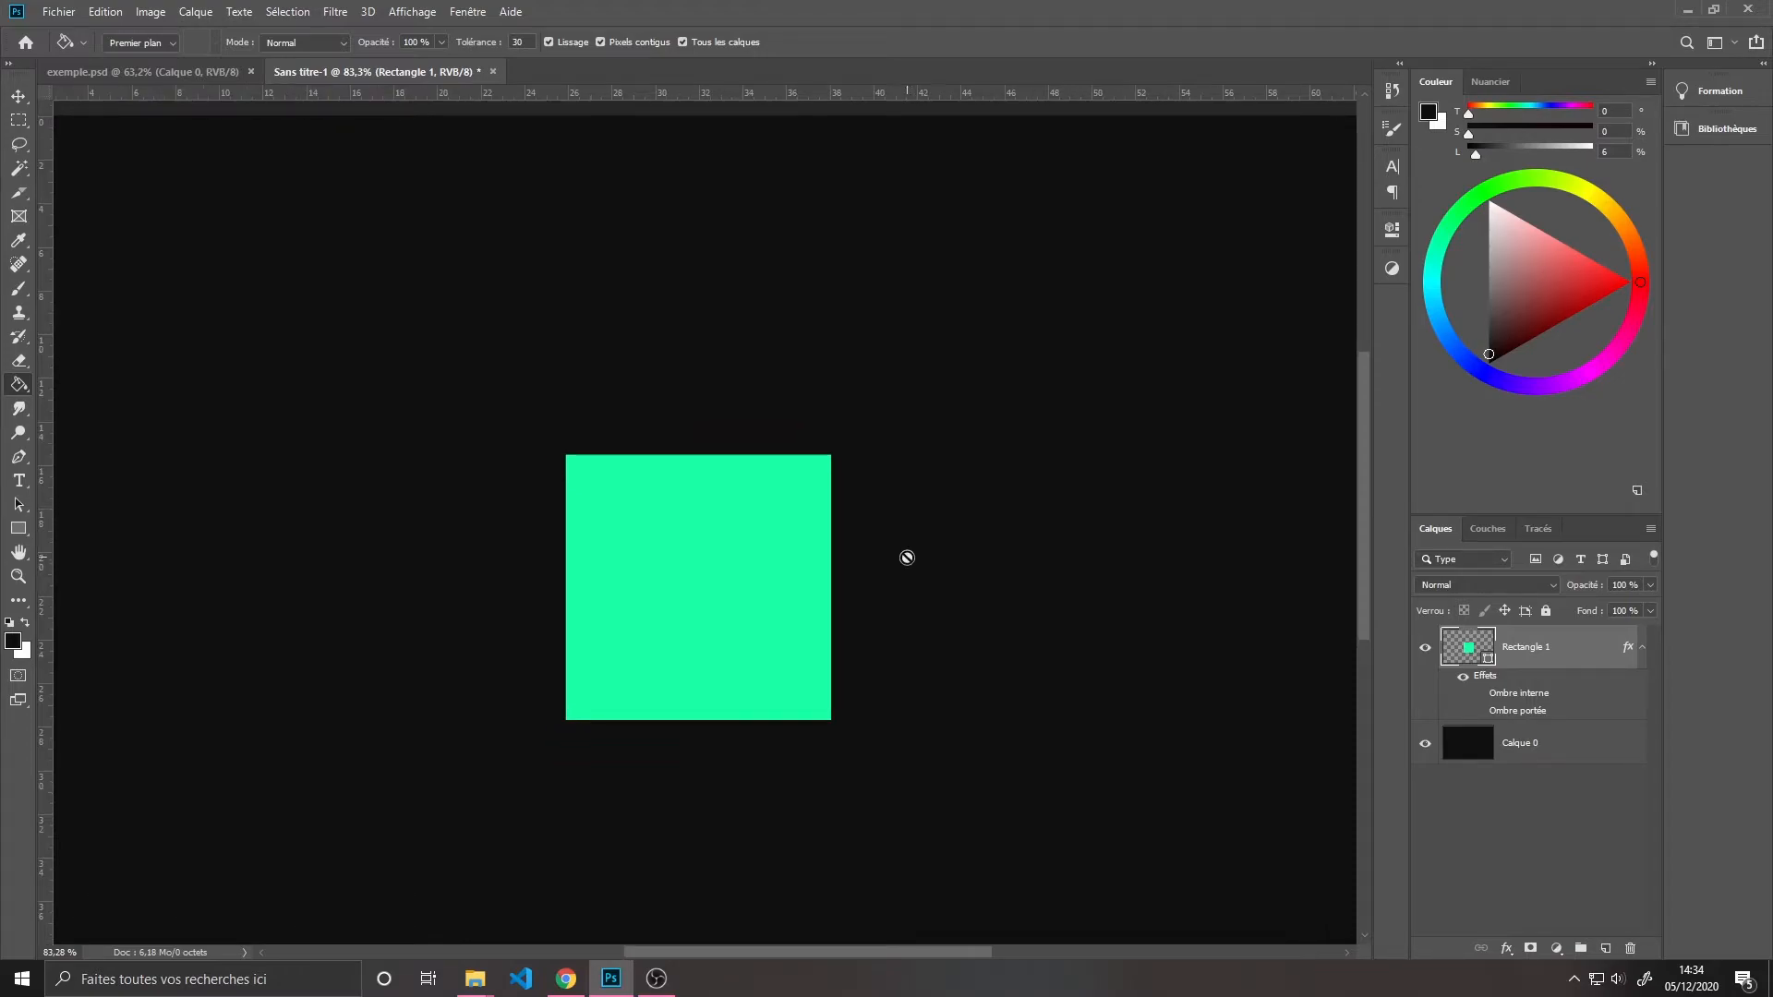
click(22, 97)
drag(638, 517, 471, 539)
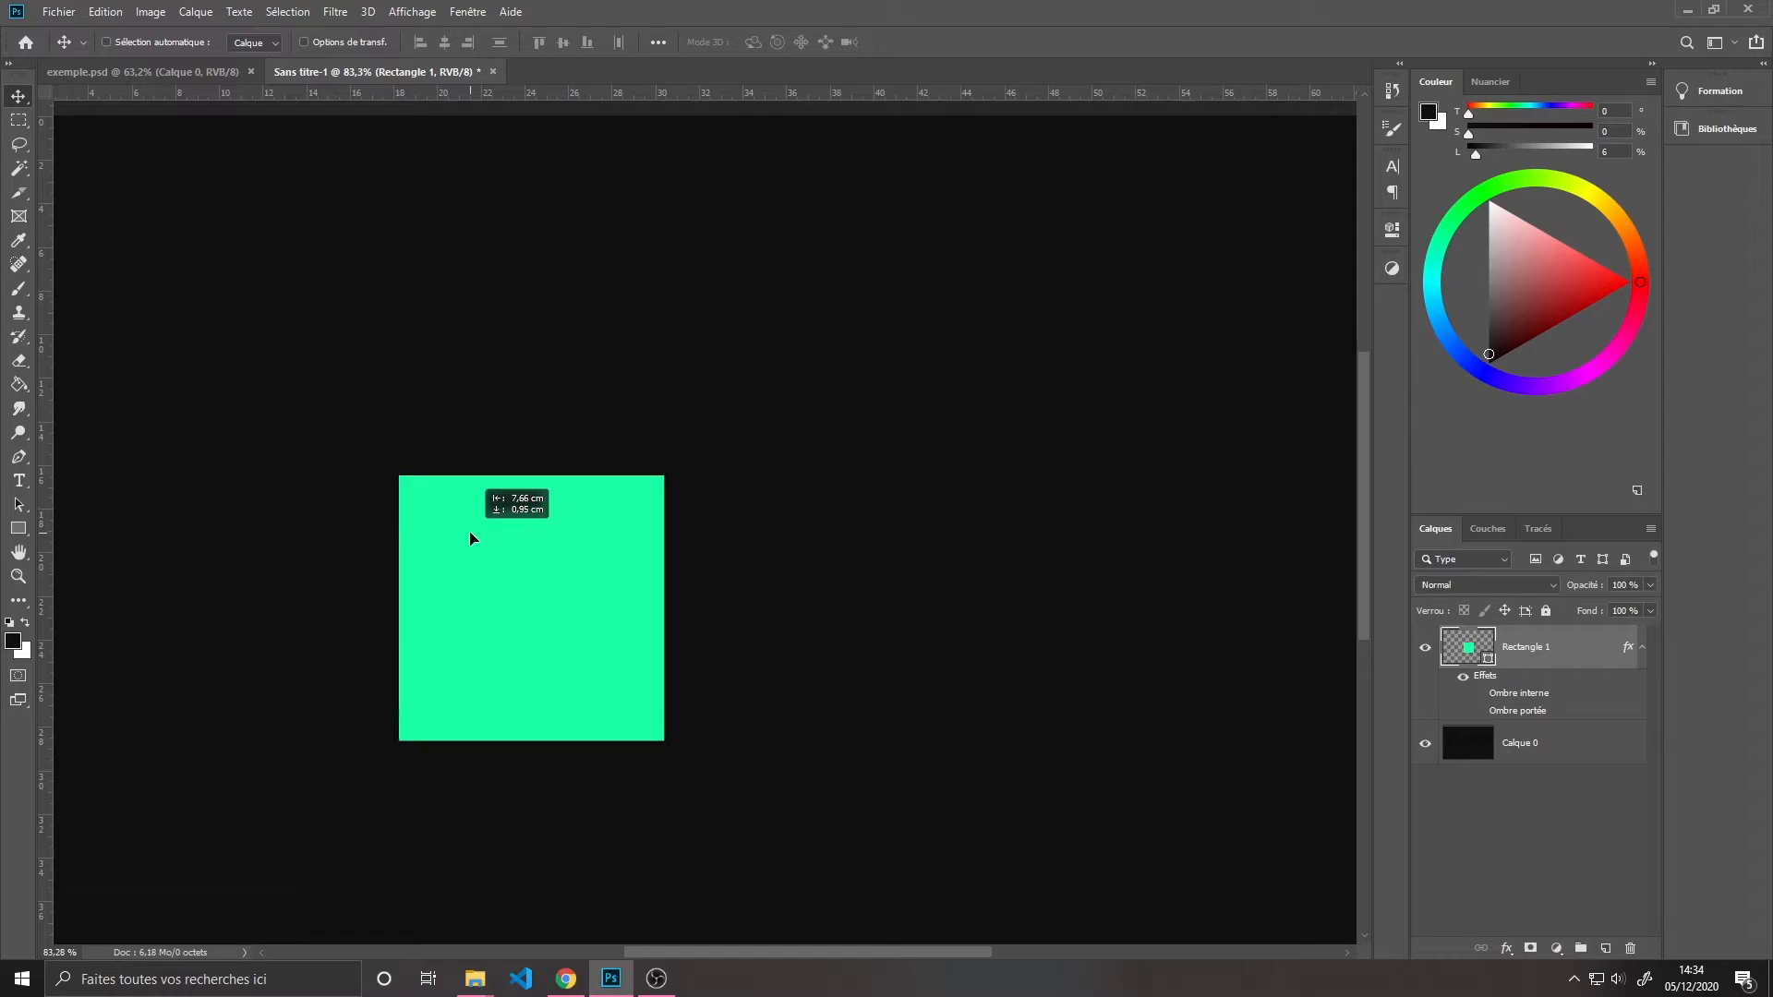
scroll(435, 659, up, 2)
scroll(599, 568, down, 1)
scroll(598, 568, down, 1)
drag(455, 511, 513, 543)
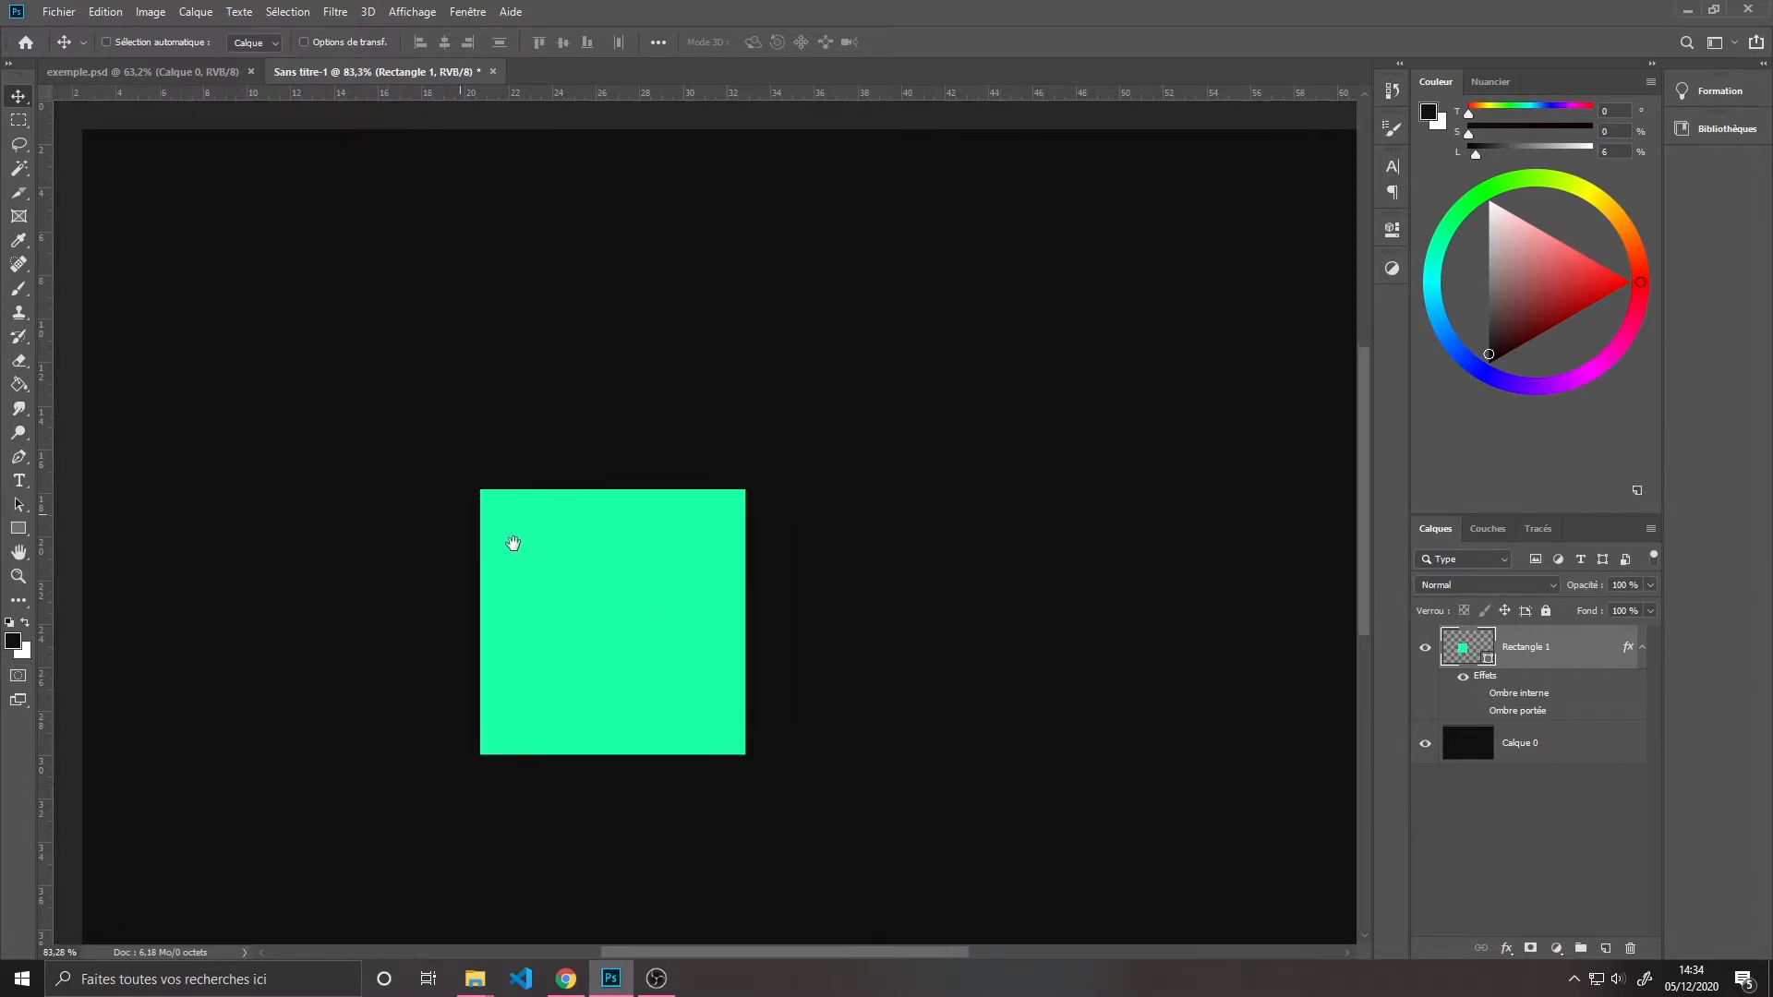
Add a new layer and start a Pen tool shape with its first anchor point on the square's upper-left corner
click(1606, 948)
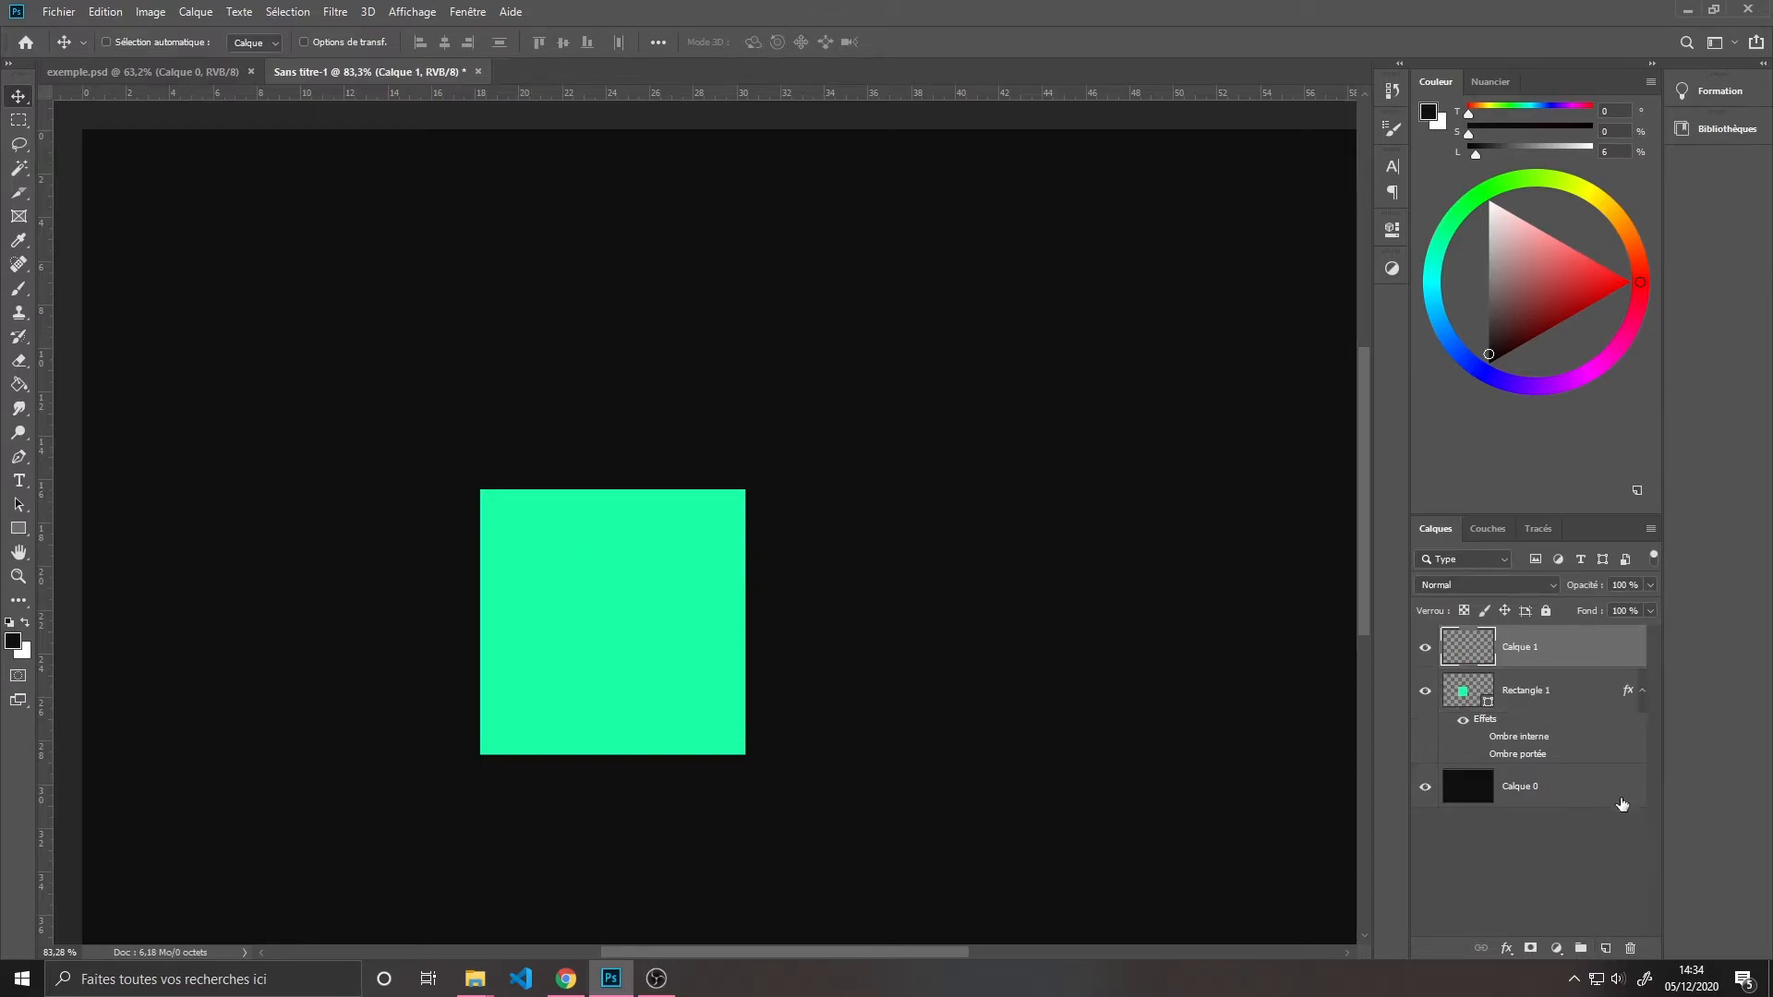
click(14, 459)
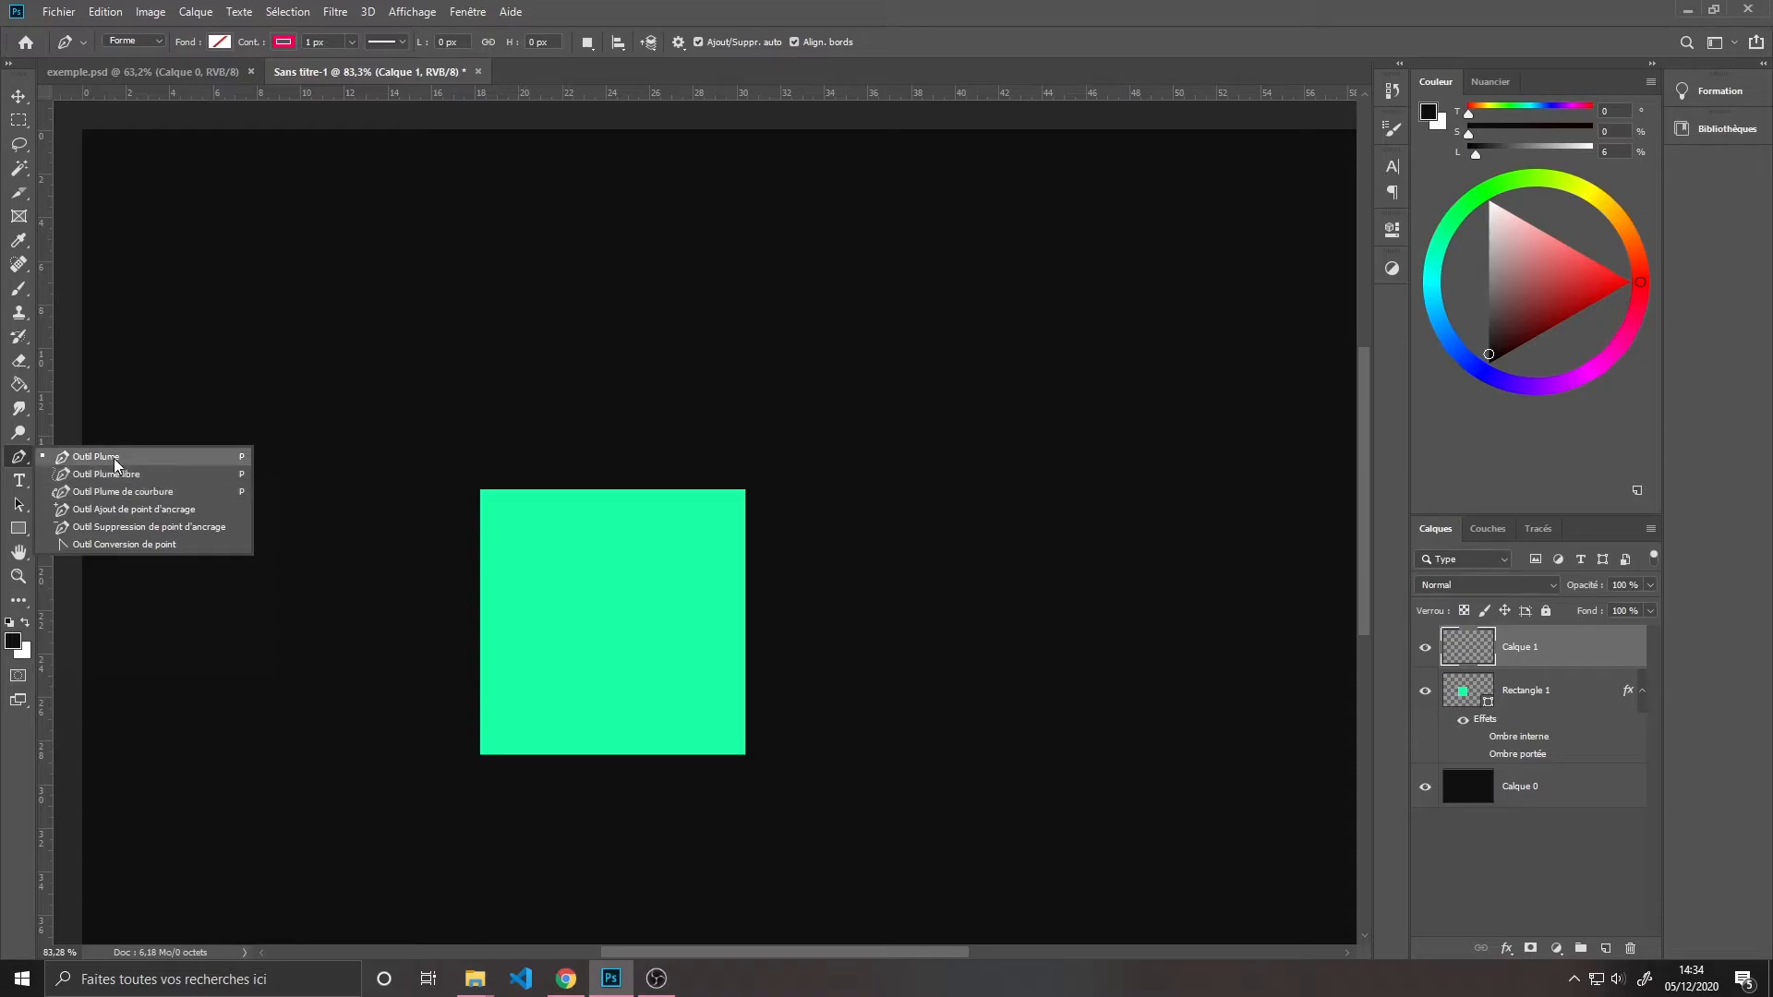
click(114, 457)
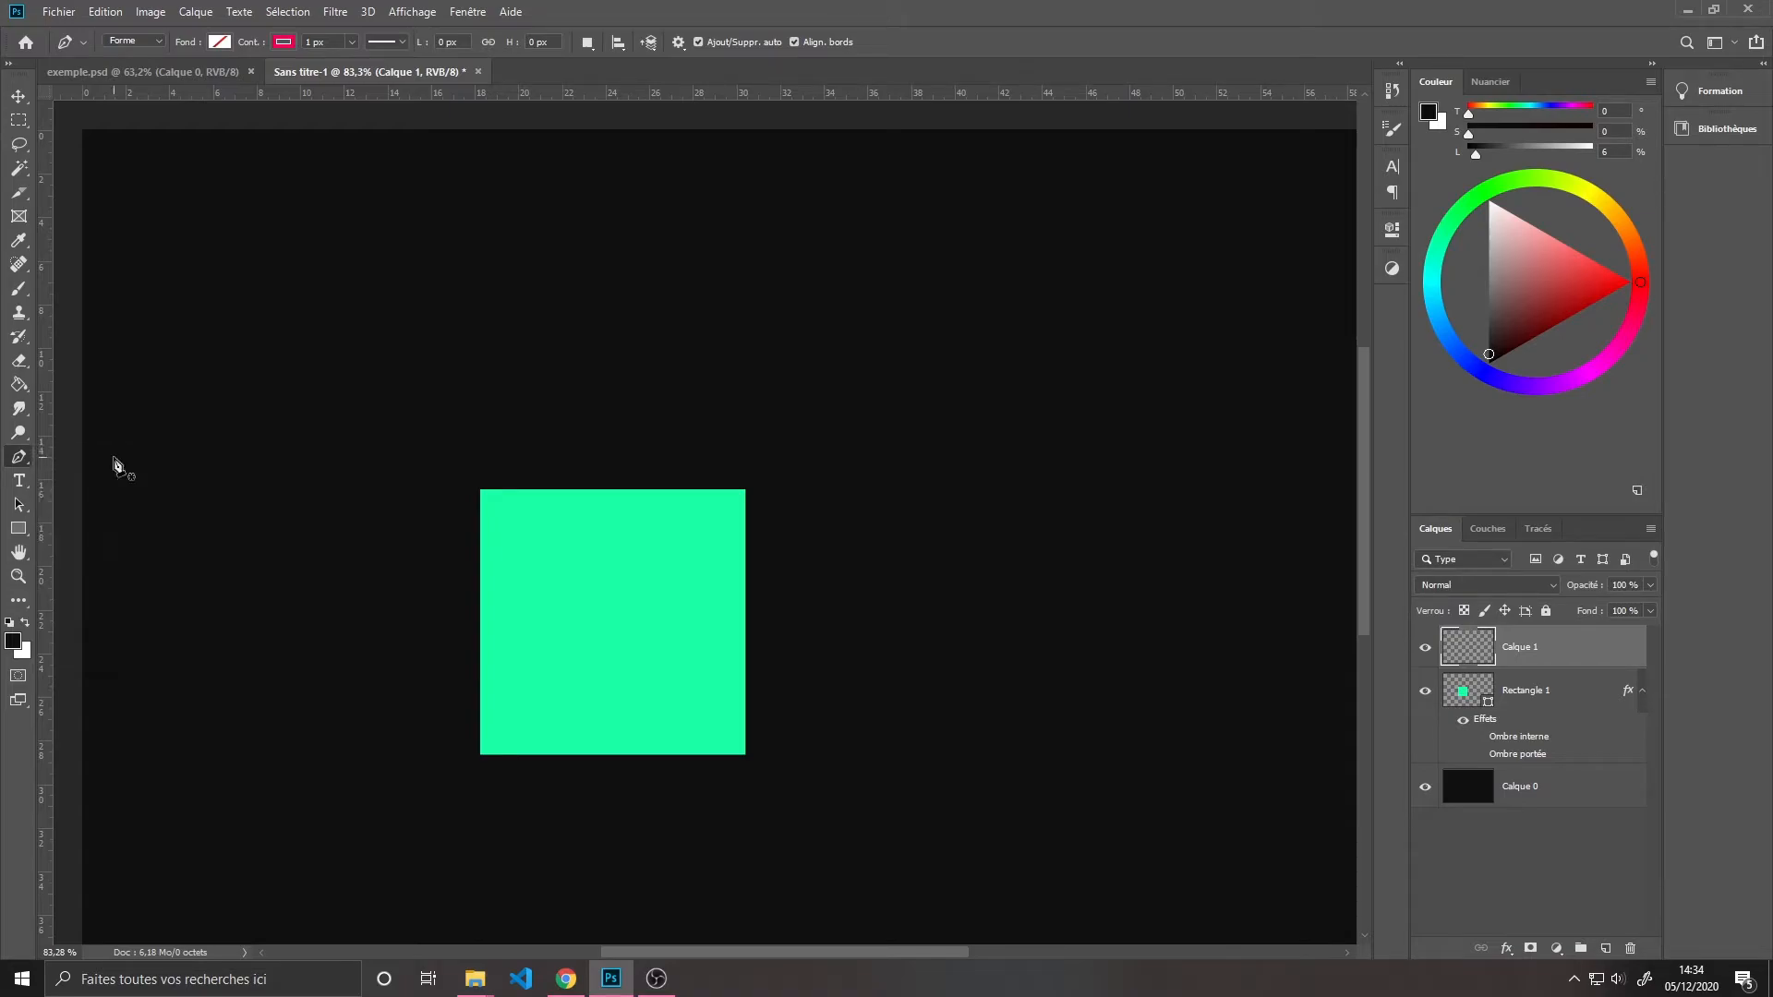
scroll(470, 495, up, 2)
scroll(470, 495, up, 5)
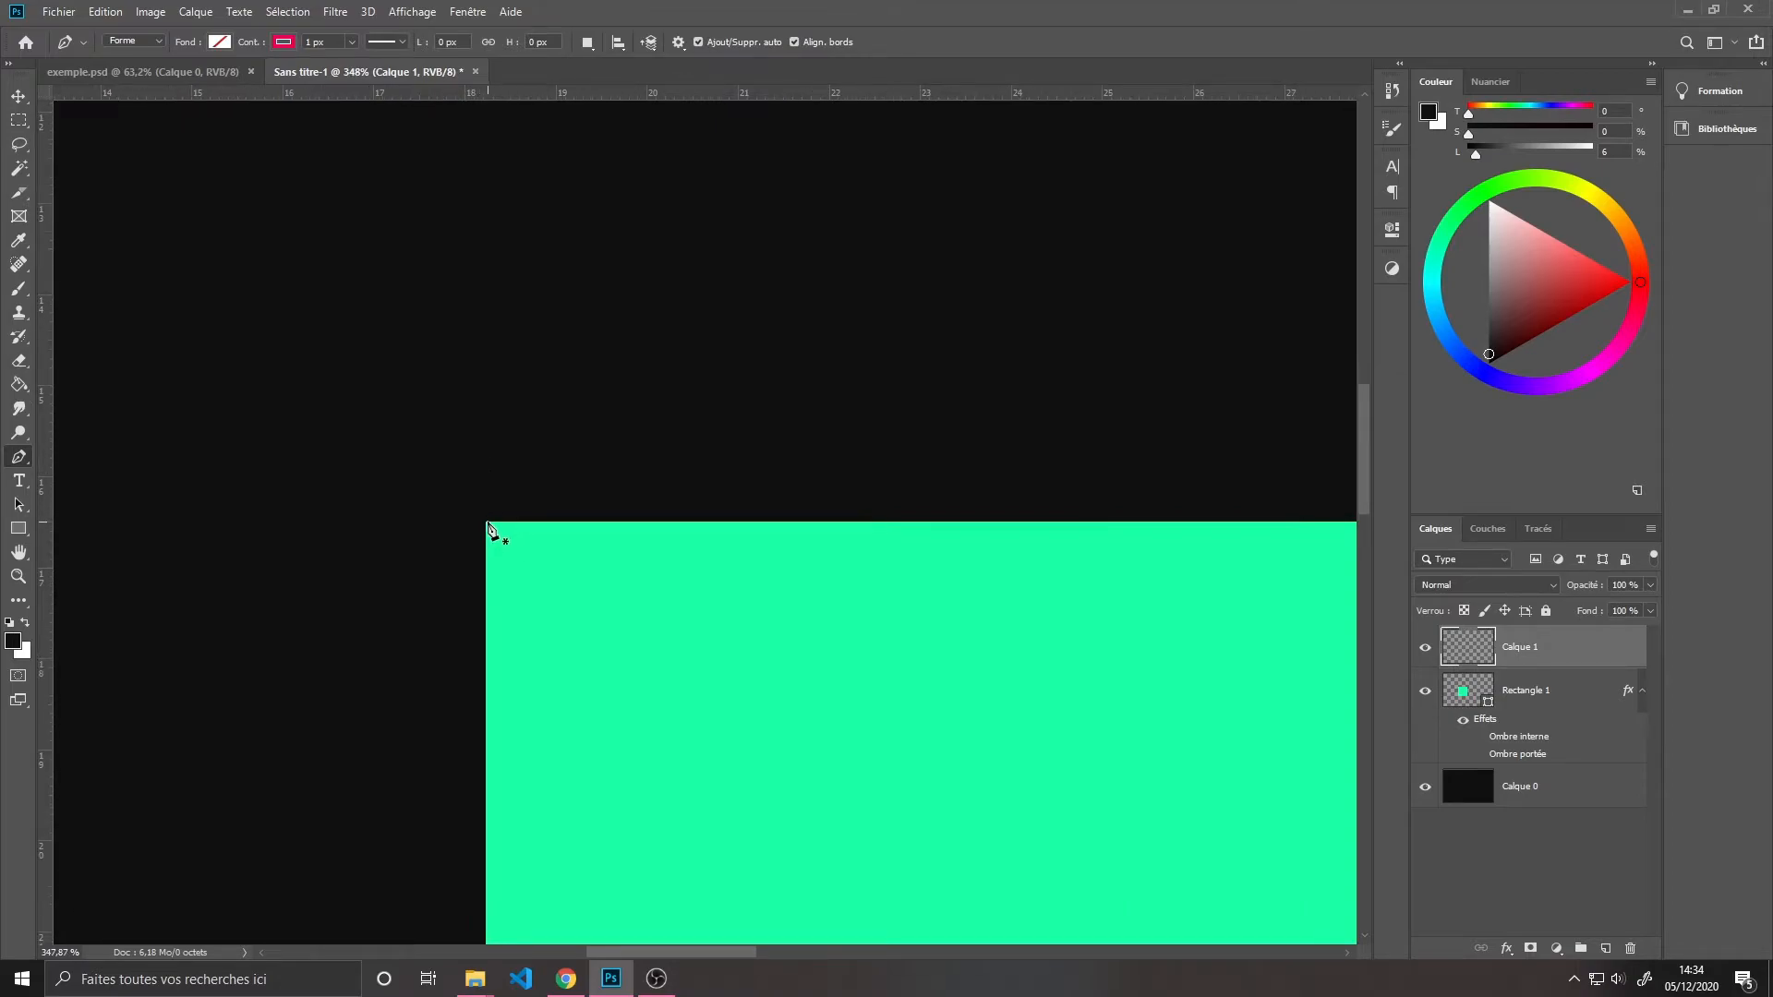
click(487, 526)
scroll(554, 514, down, 6)
drag(668, 543, 614, 586)
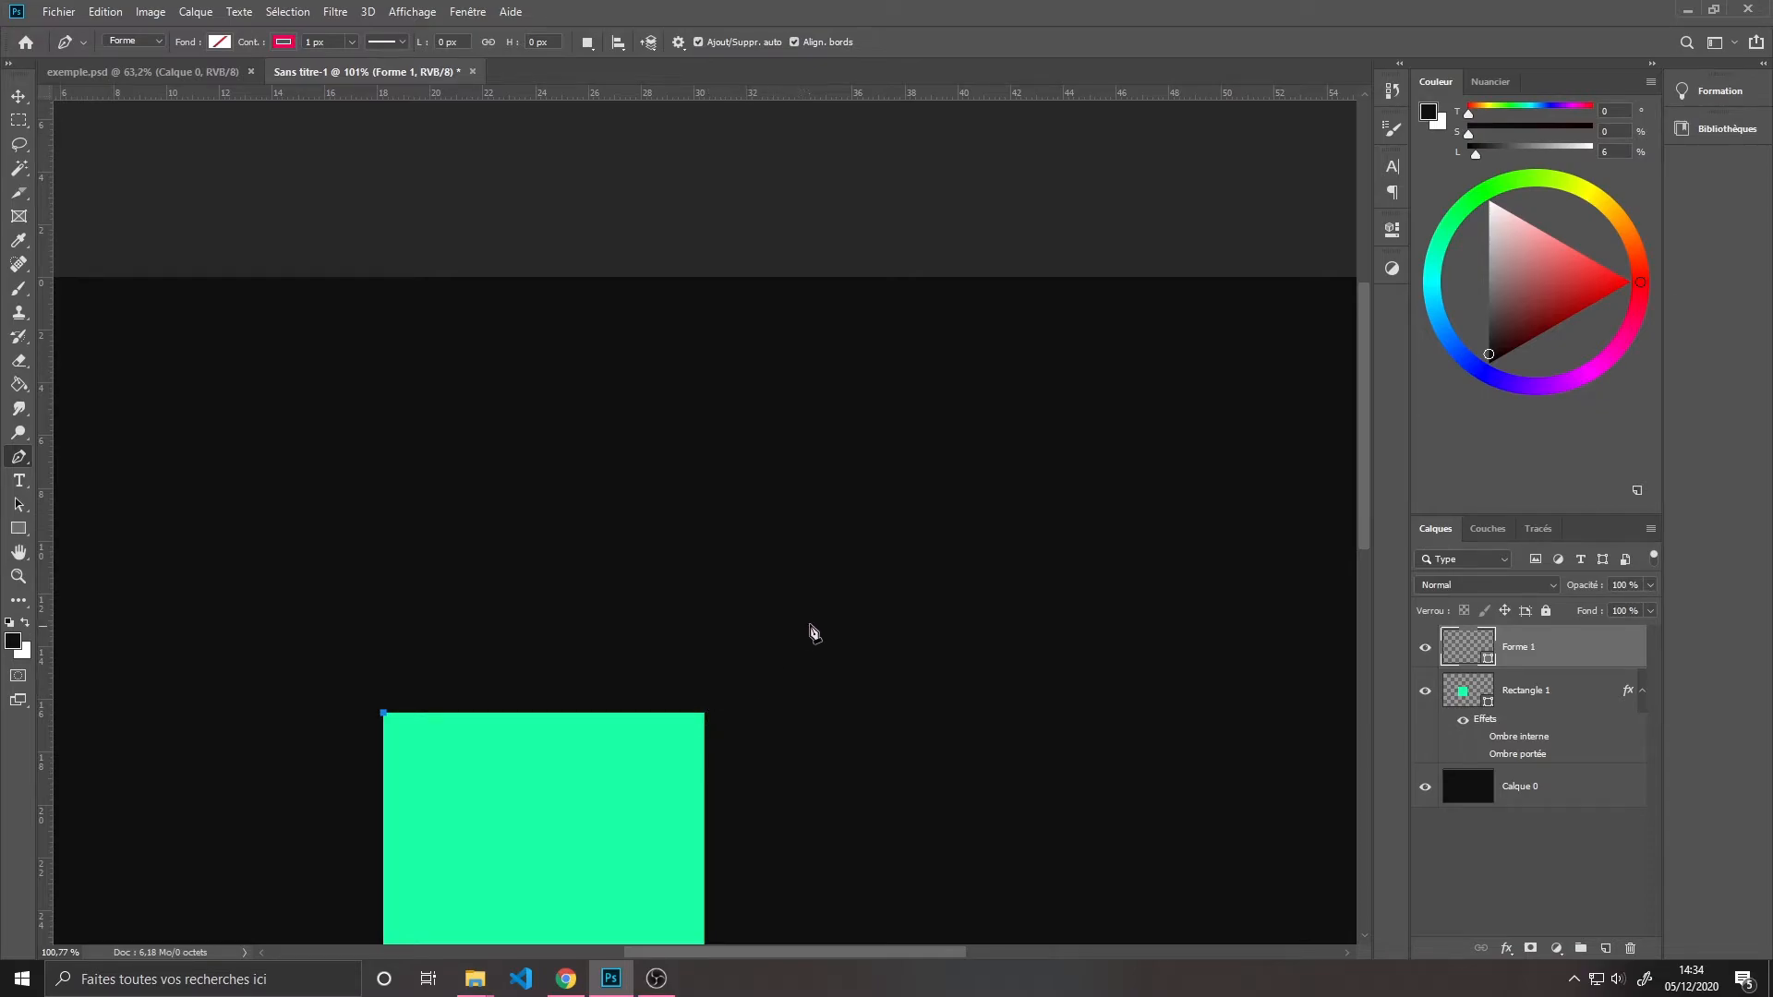
Extend the shape path about 738 px right and 358 px up, and place another anchor point on the square's upper-right corner
click(1070, 379)
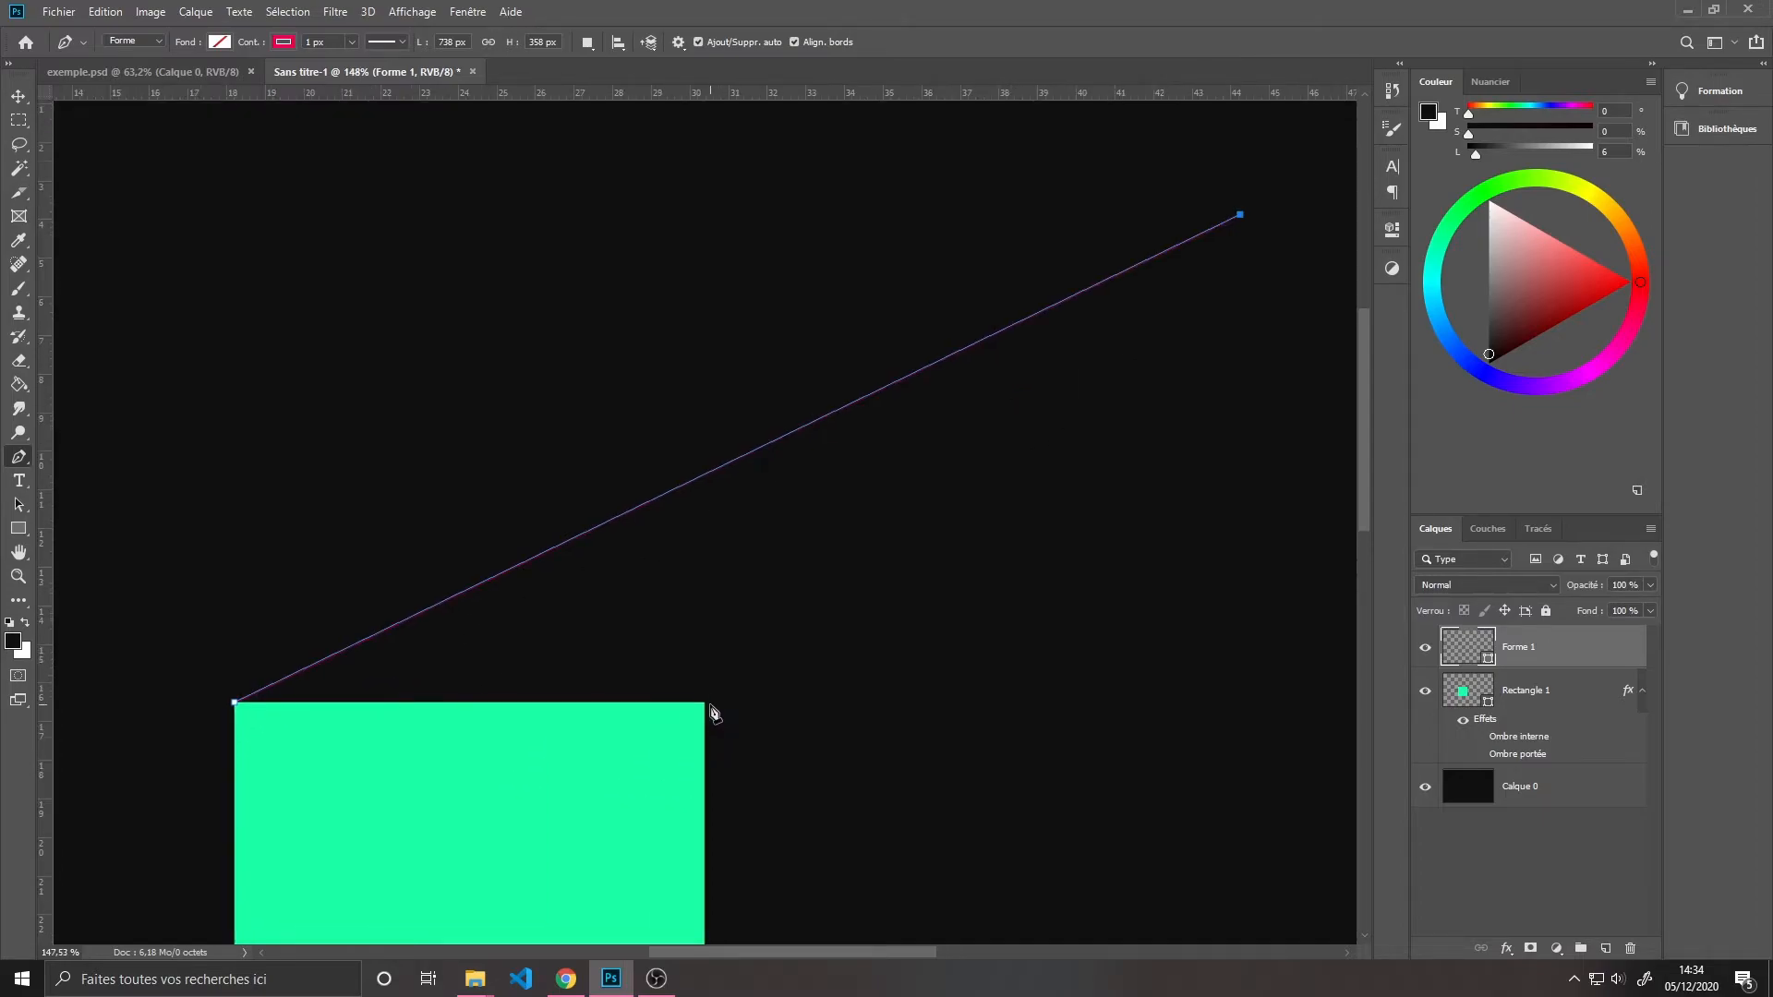
scroll(705, 712, up, 10)
scroll(718, 695, up, 2)
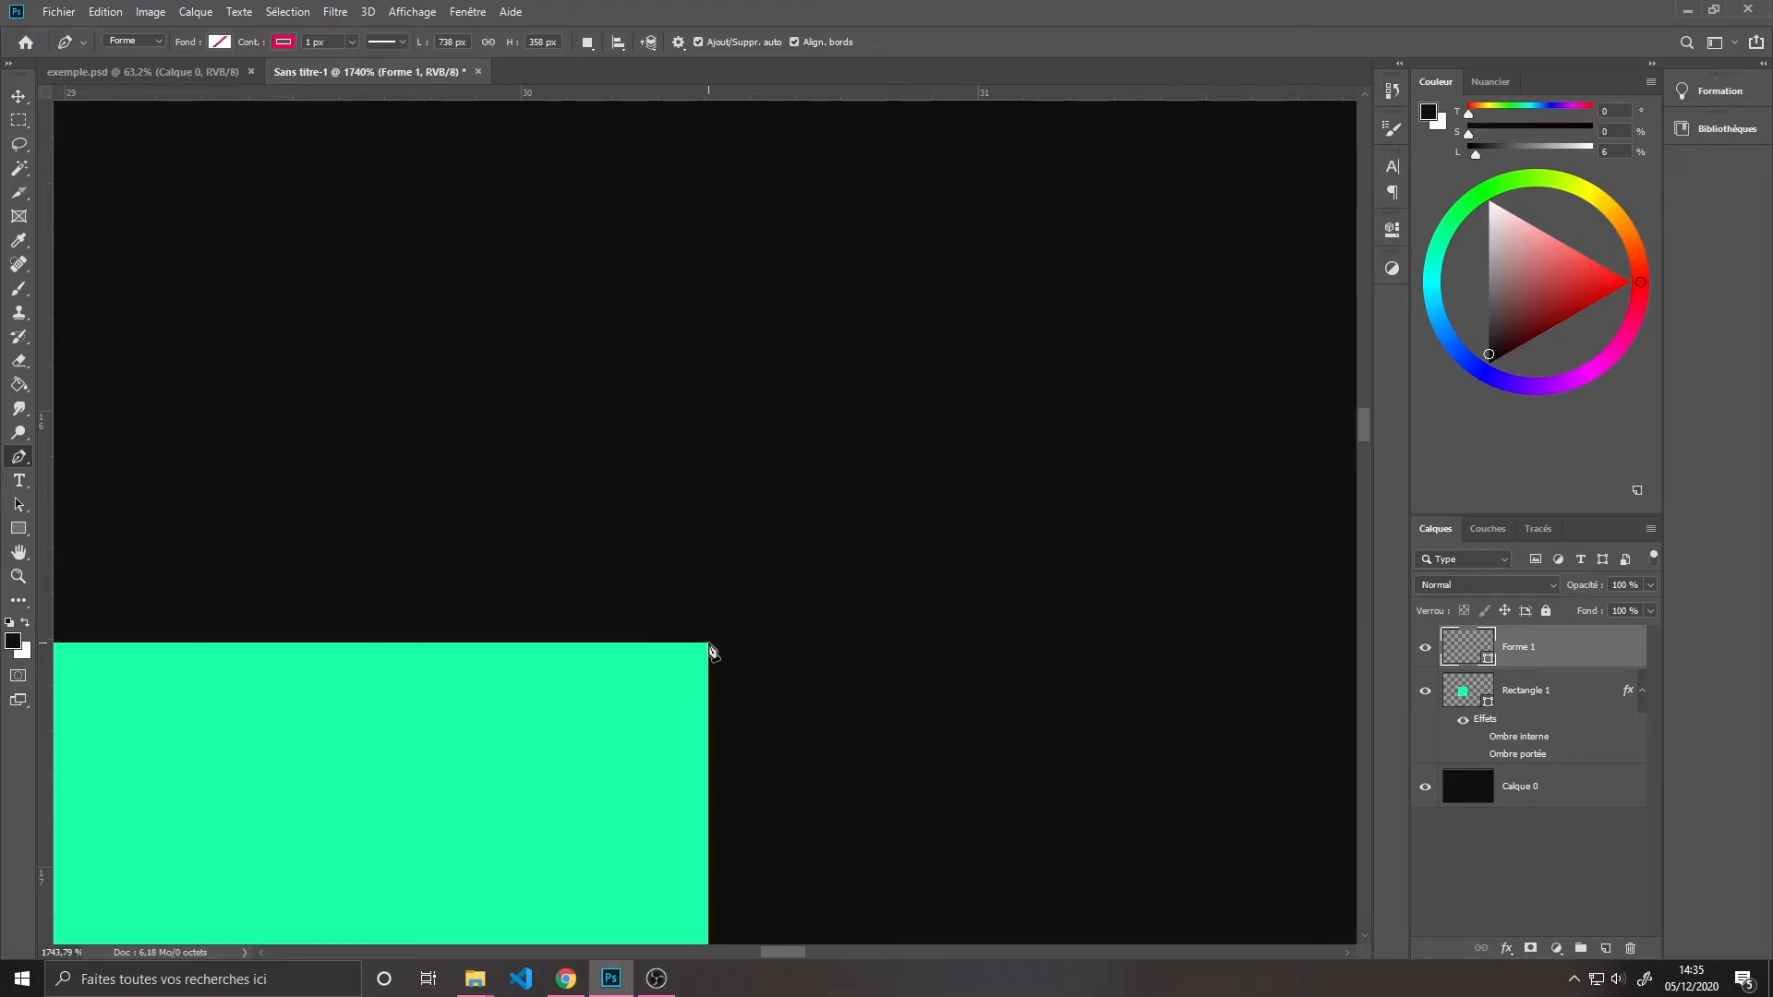
click(710, 645)
scroll(558, 685, down, 8)
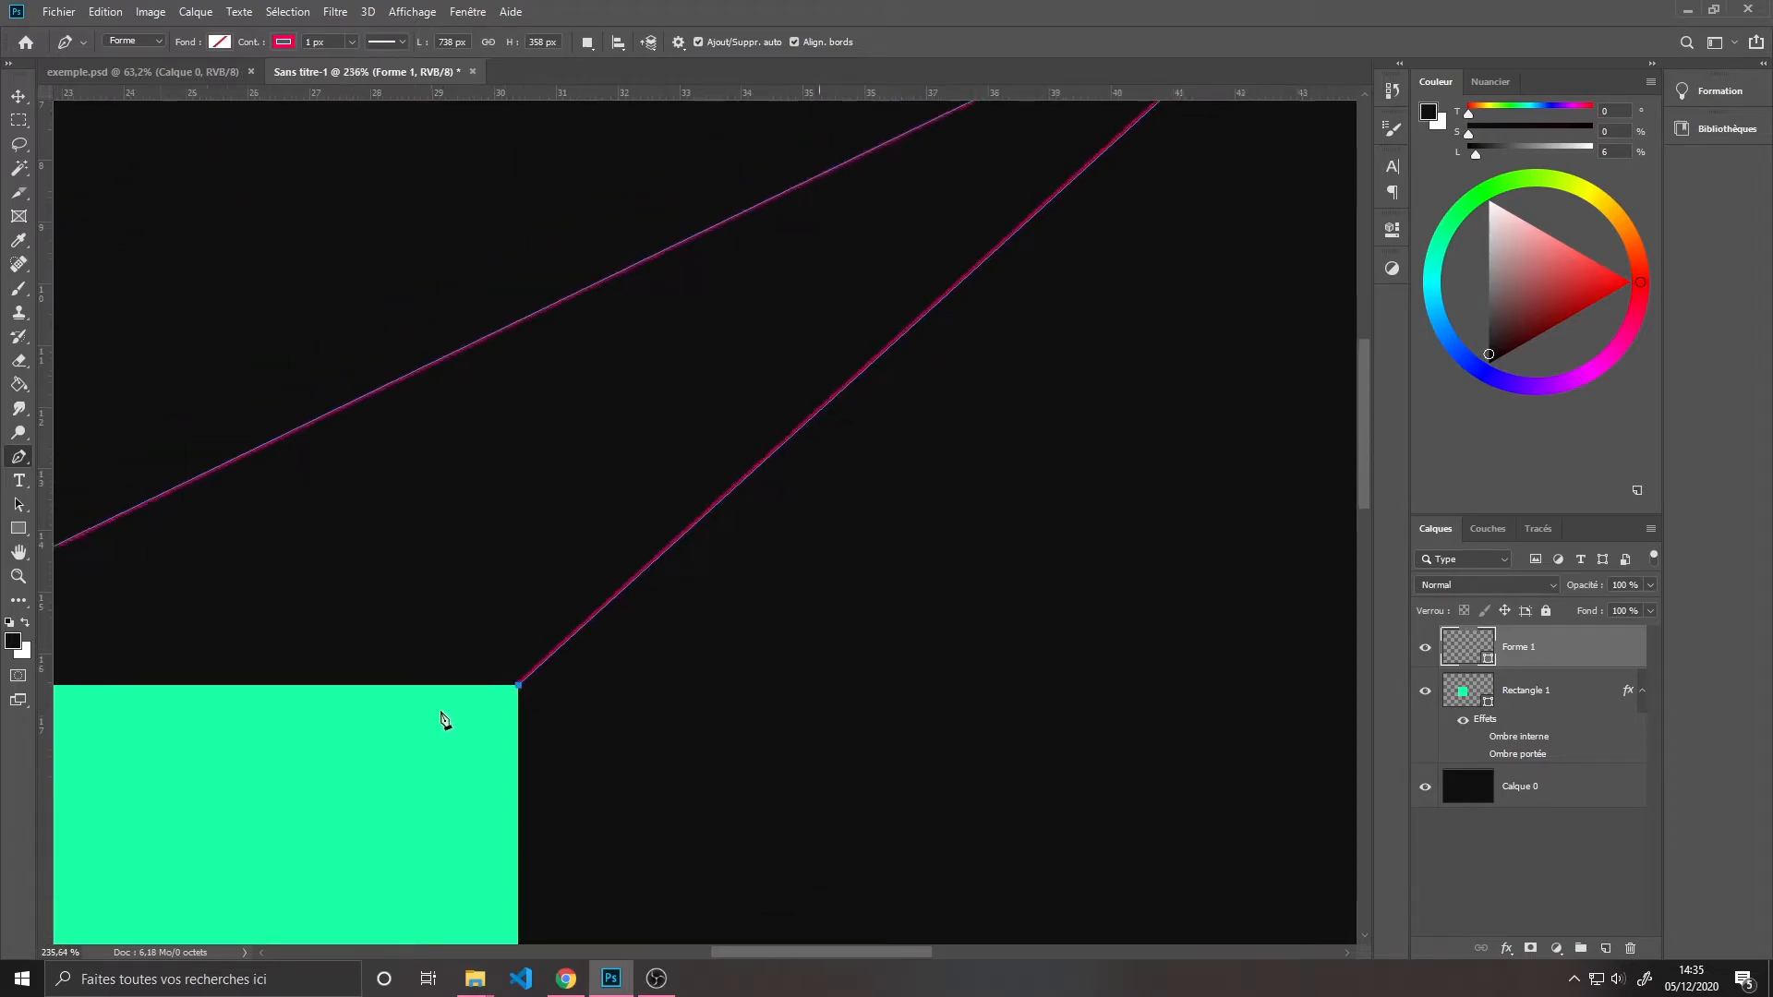
Close the Pen shape path by returning to its starting anchor on the square's upper-left corner
scroll(388, 585, down, 1)
drag(388, 586, 823, 582)
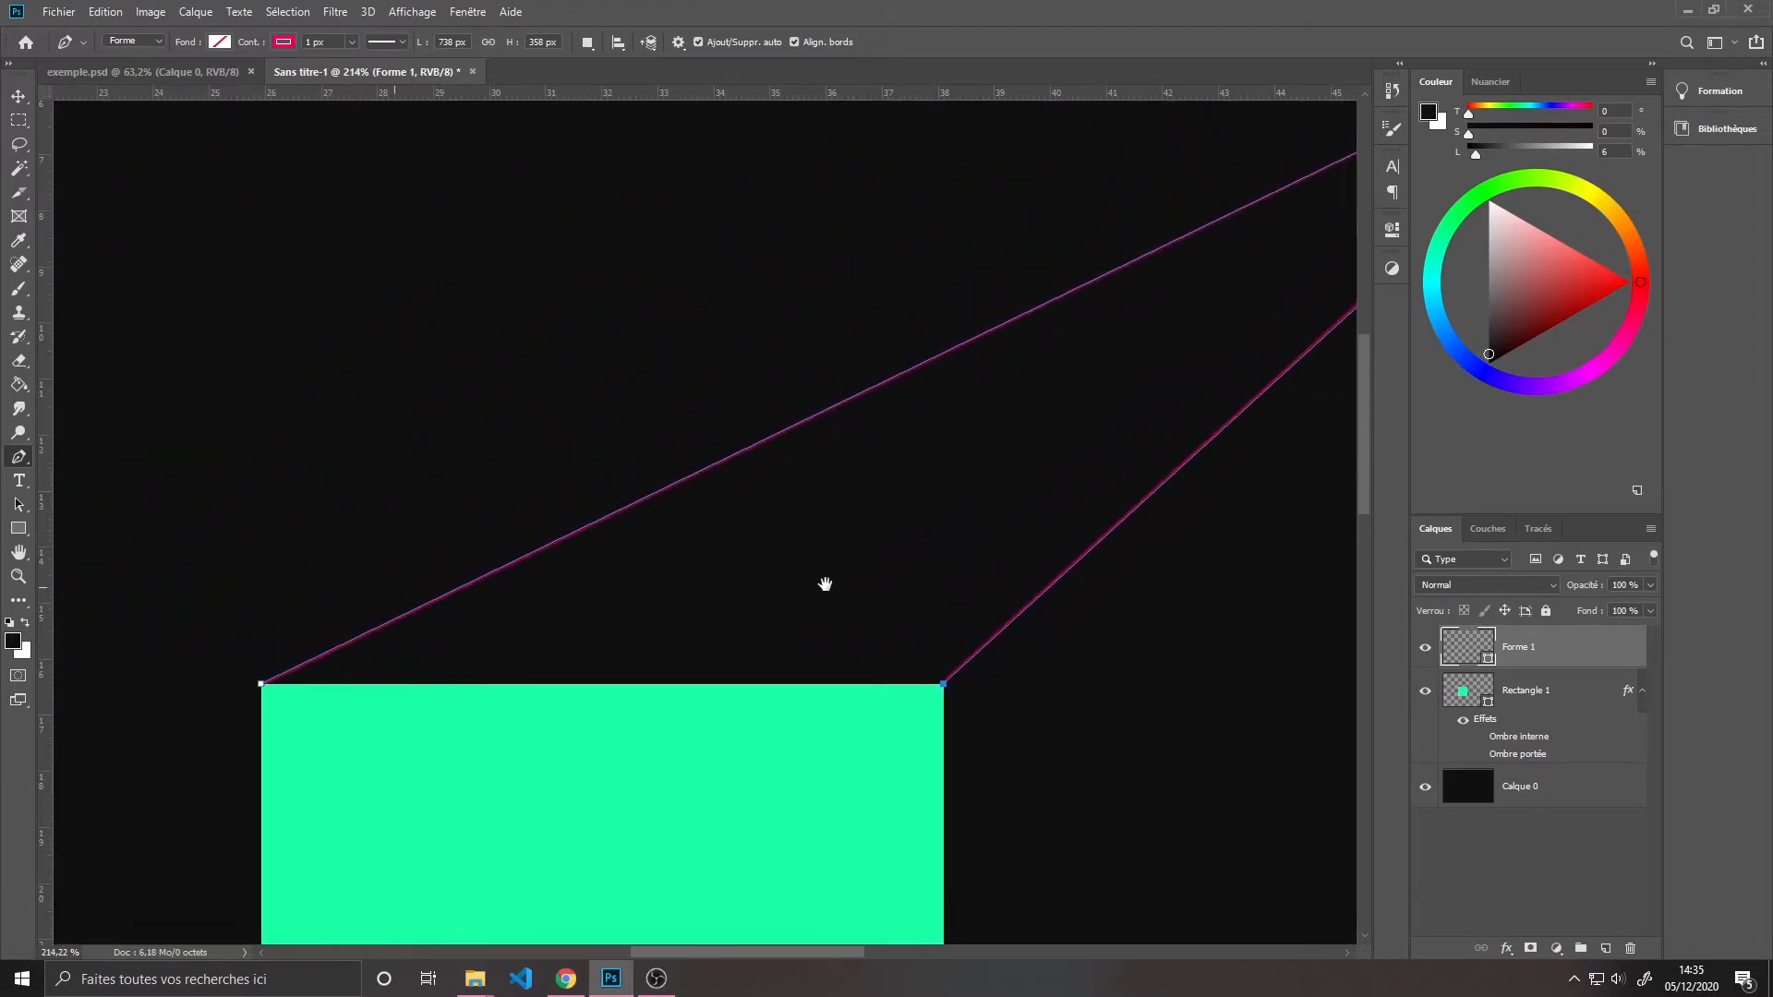
click(263, 688)
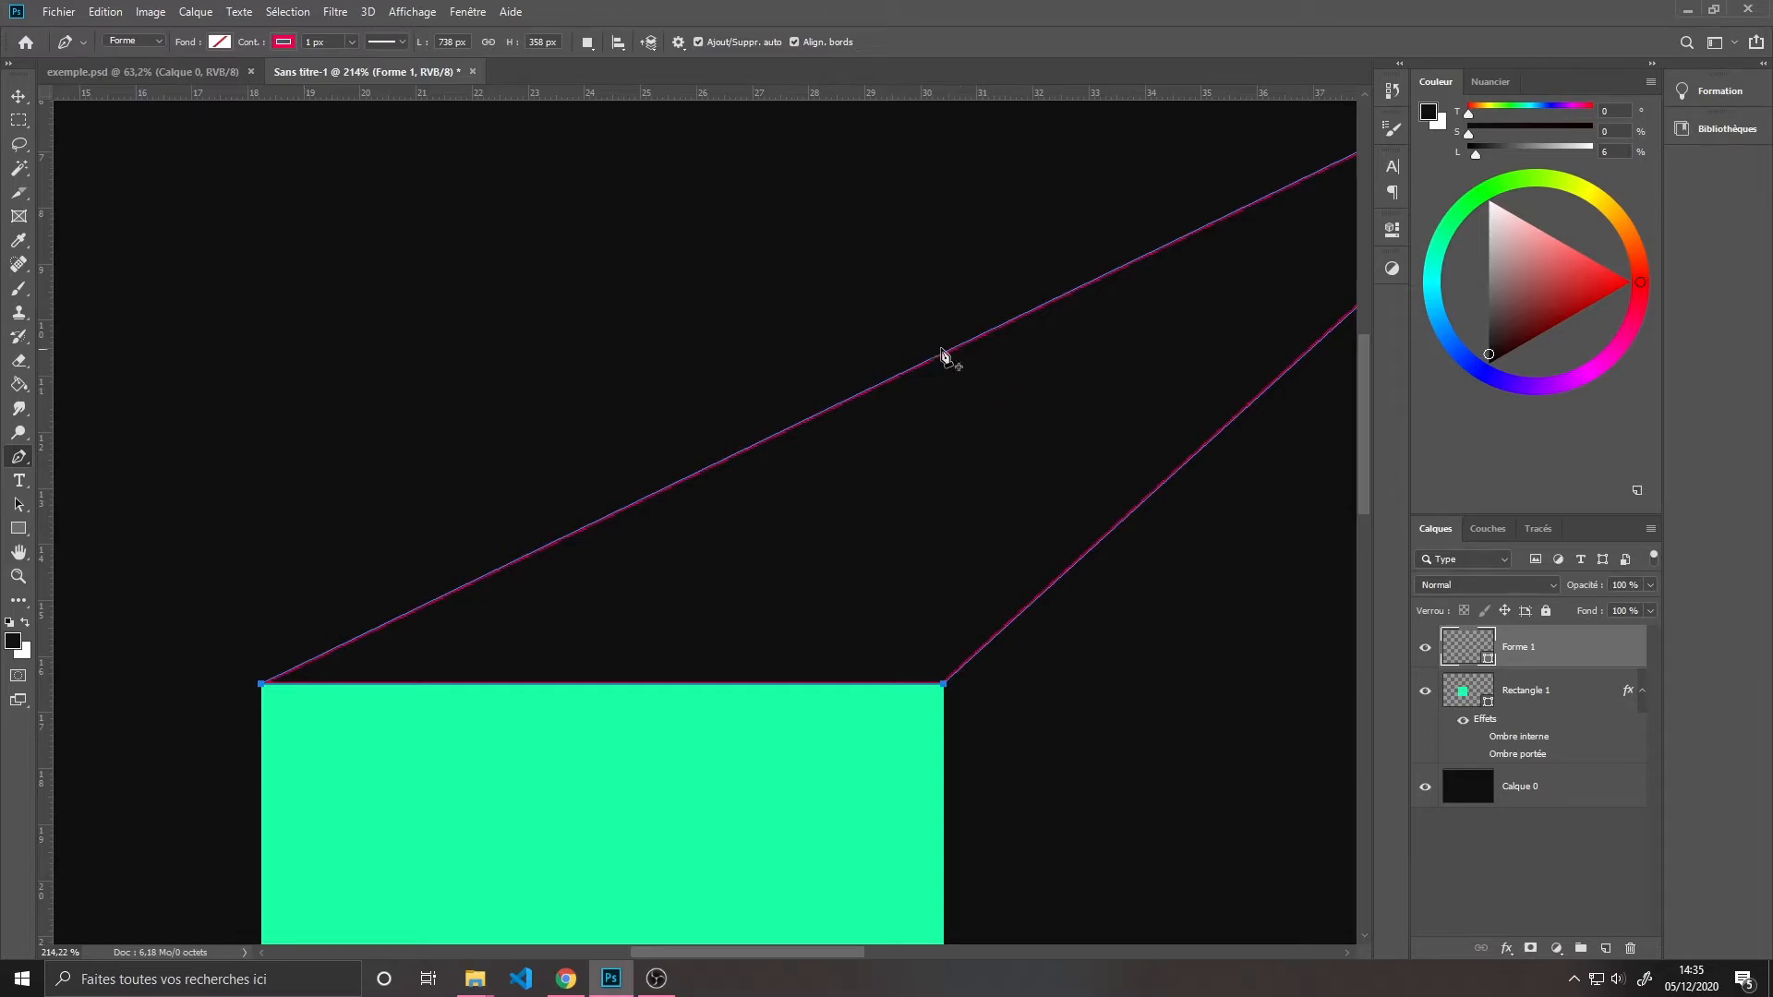
Remove the closed shape's stroke and fill it with the darker green 06ab6b, derived from the square's sampled colour
click(281, 48)
click(180, 82)
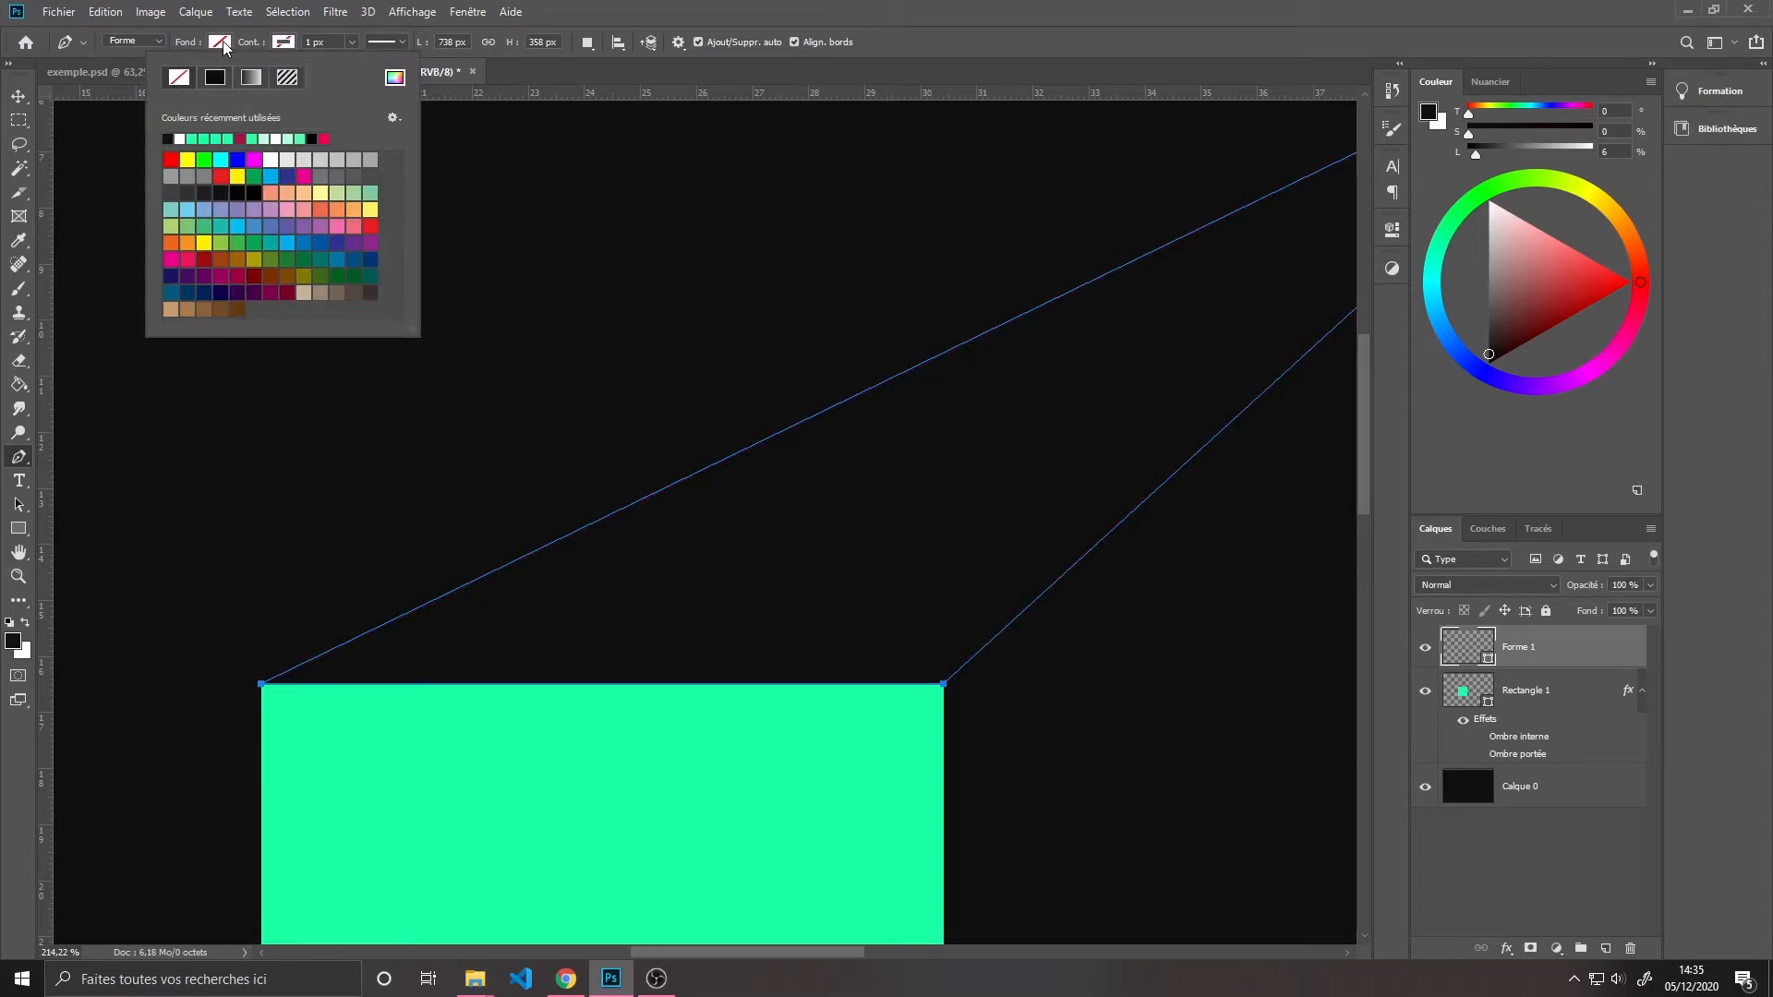
click(224, 46)
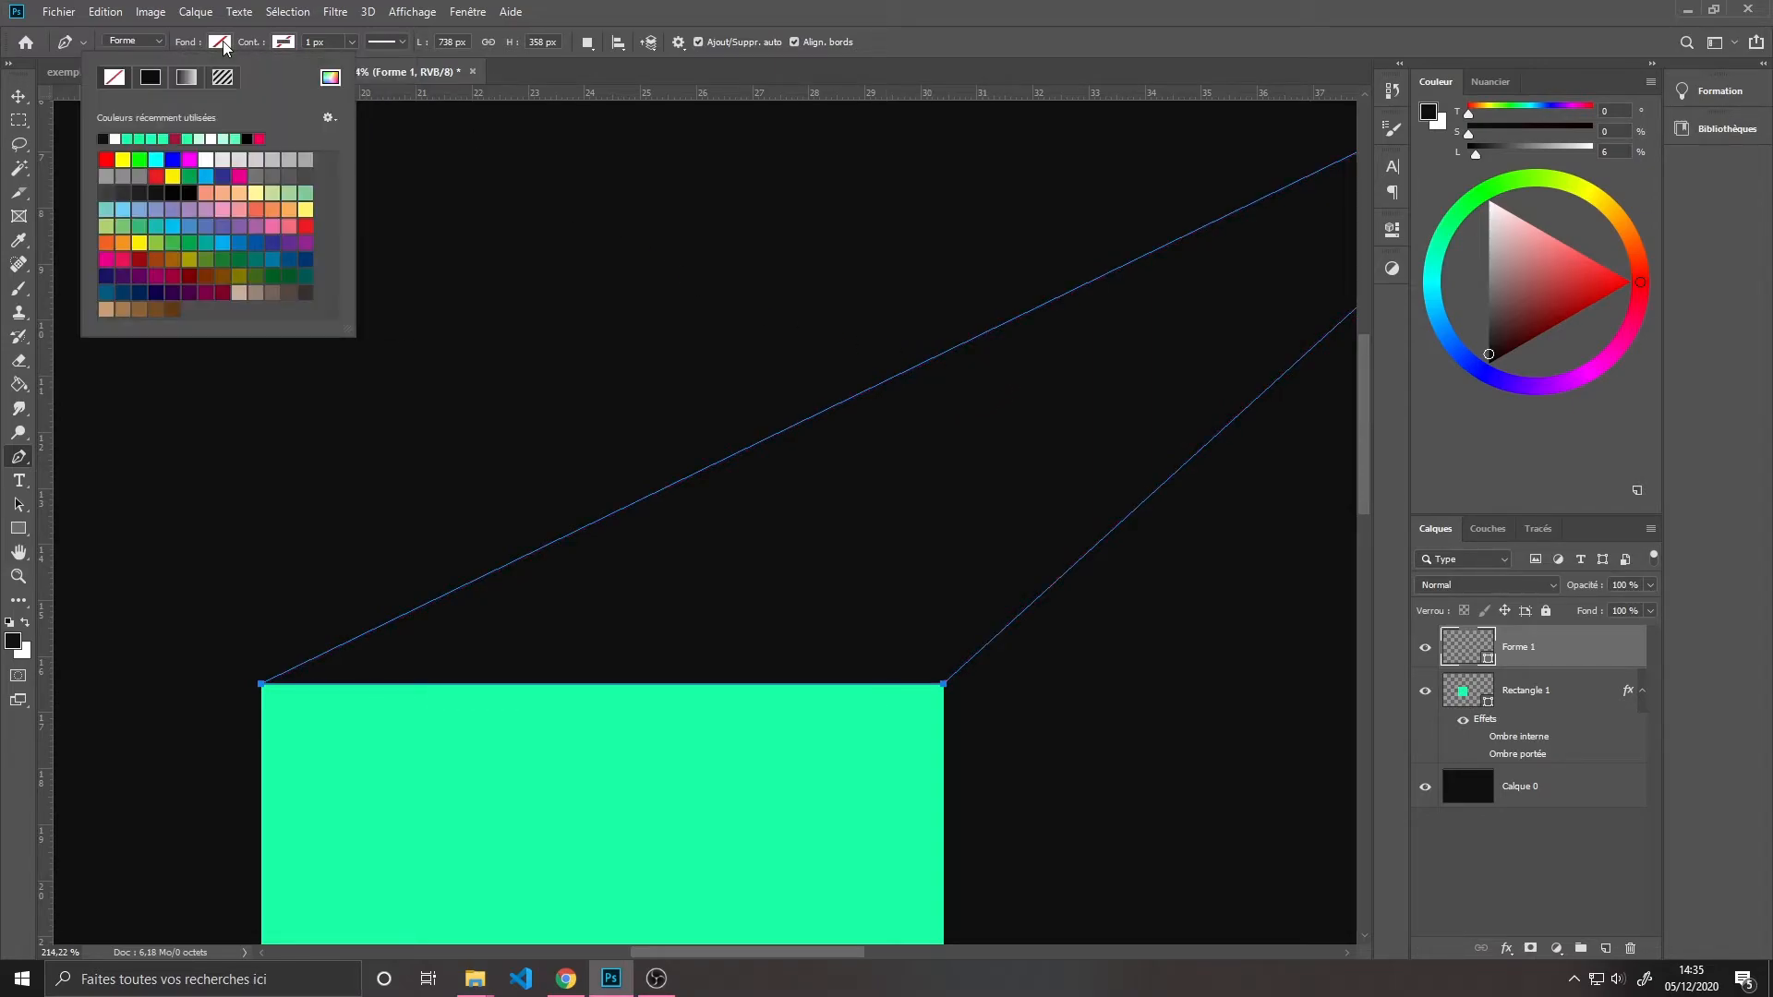
click(328, 79)
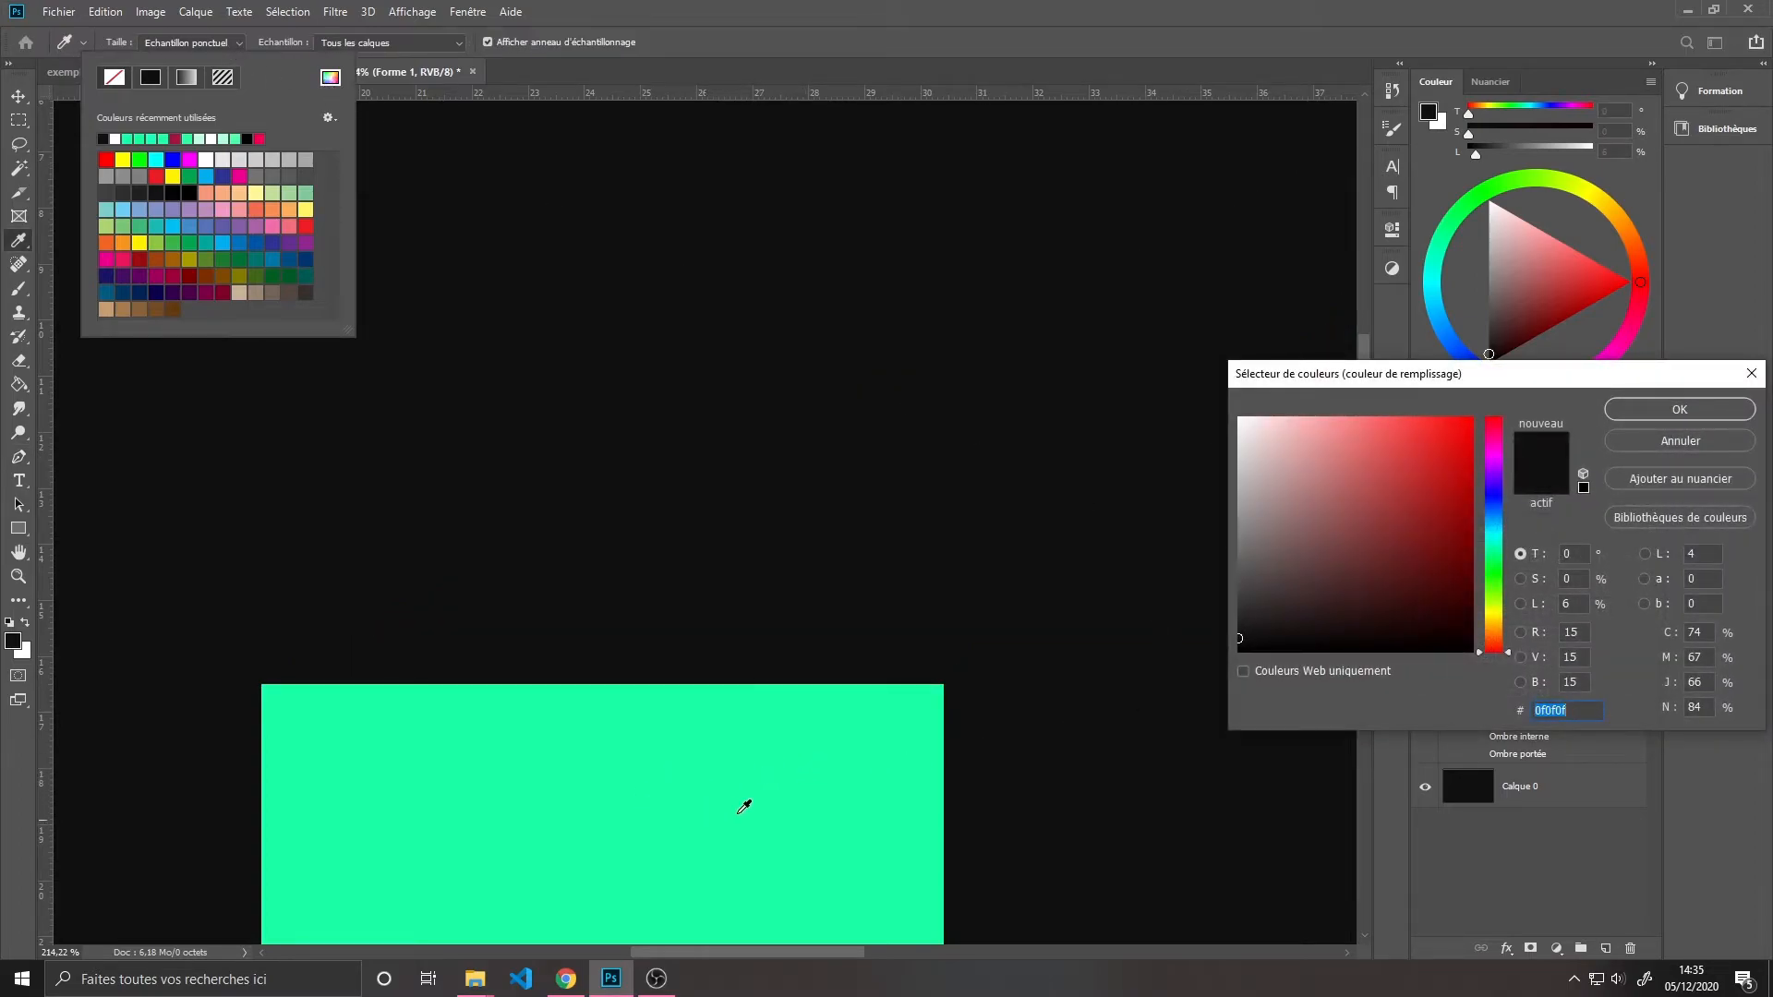
click(711, 781)
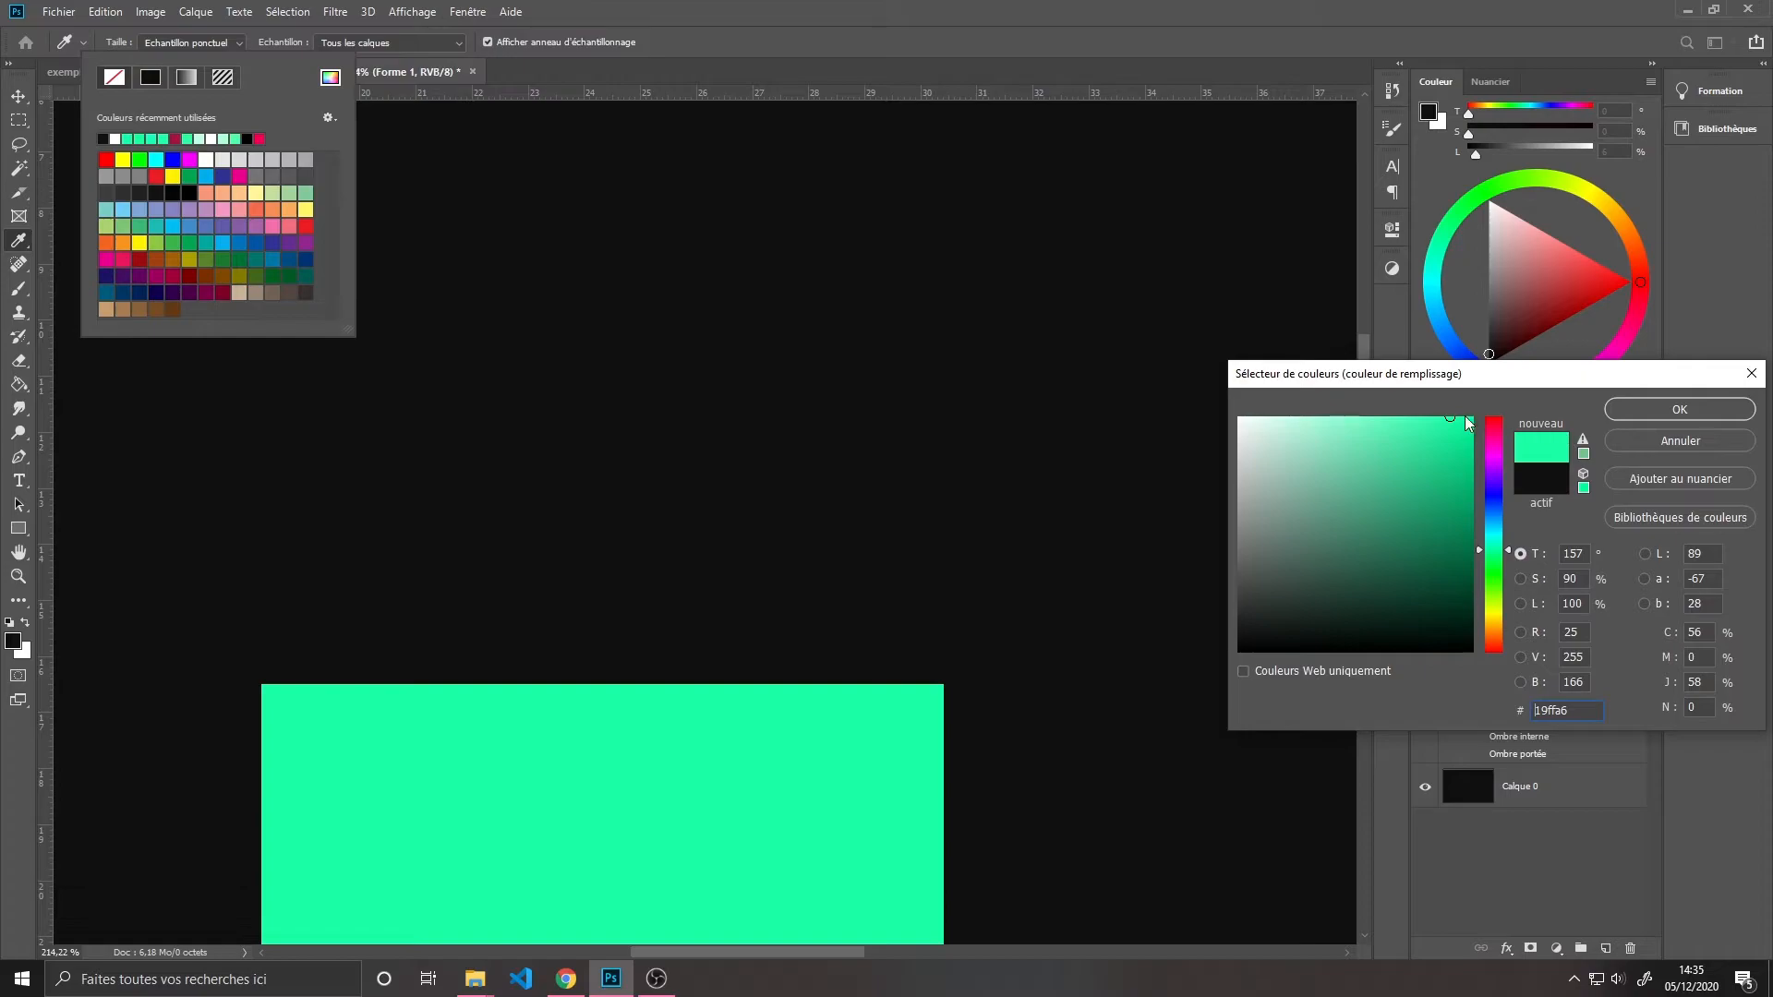
drag(1451, 421, 1464, 494)
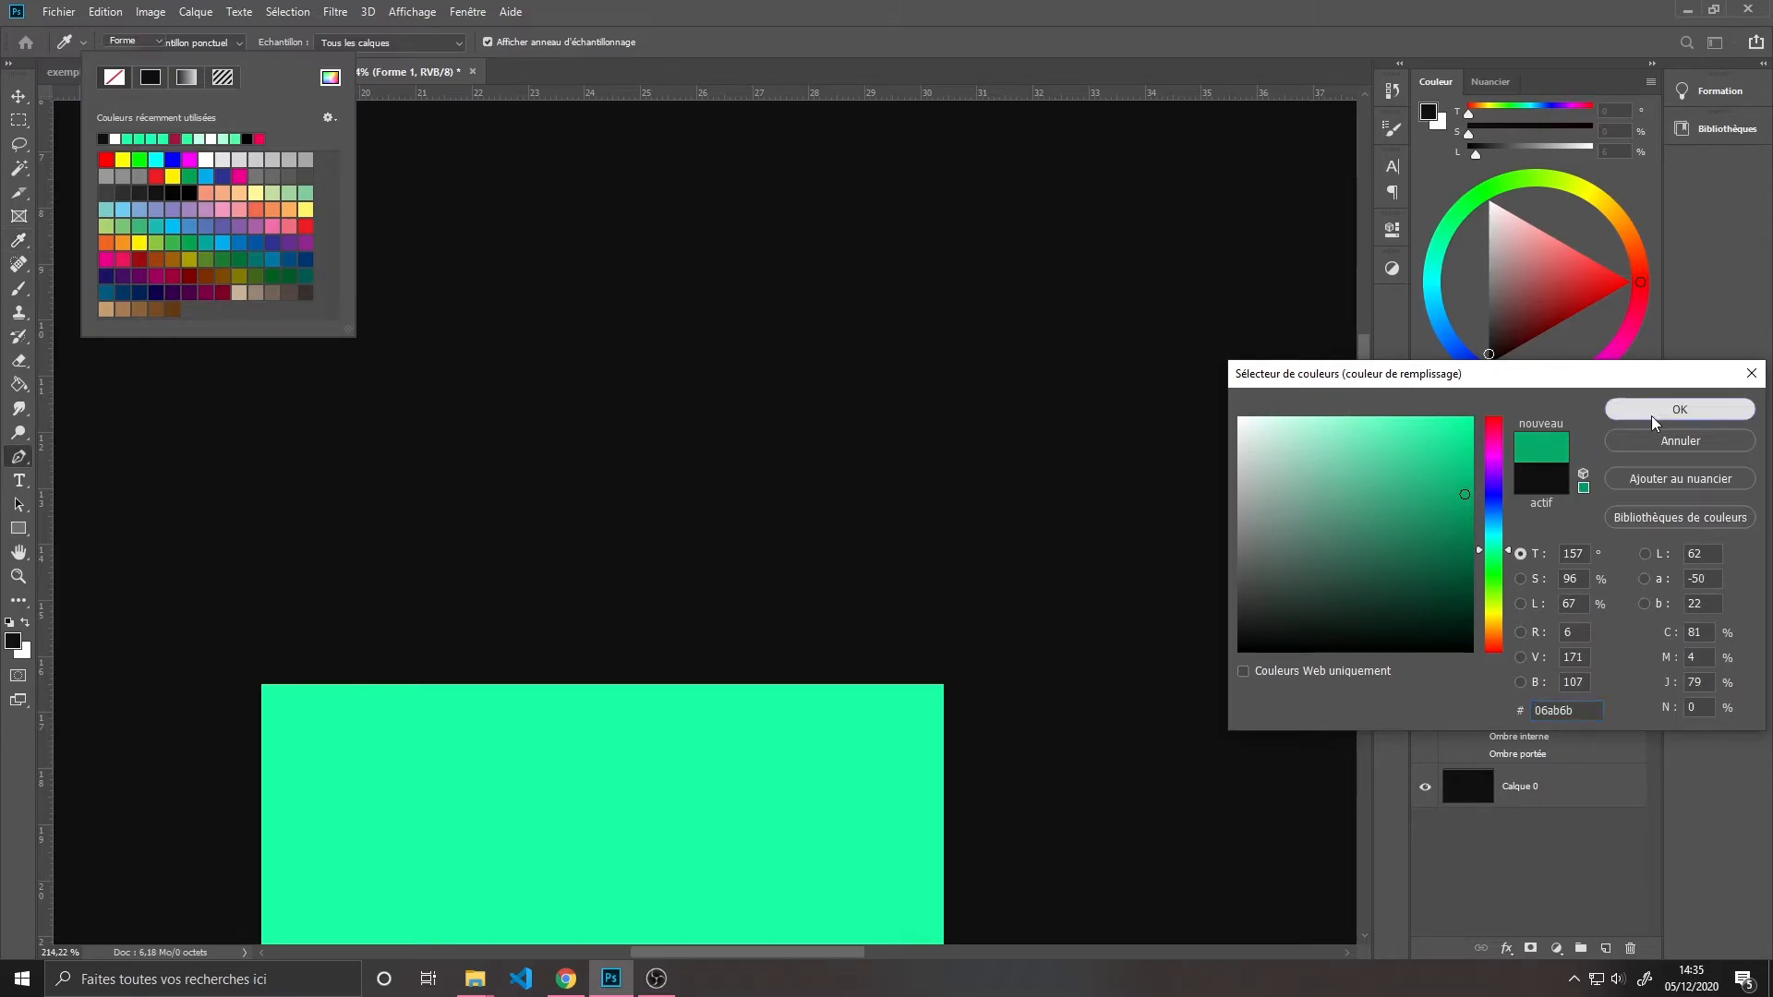
click(1650, 415)
scroll(1021, 585, down, 6)
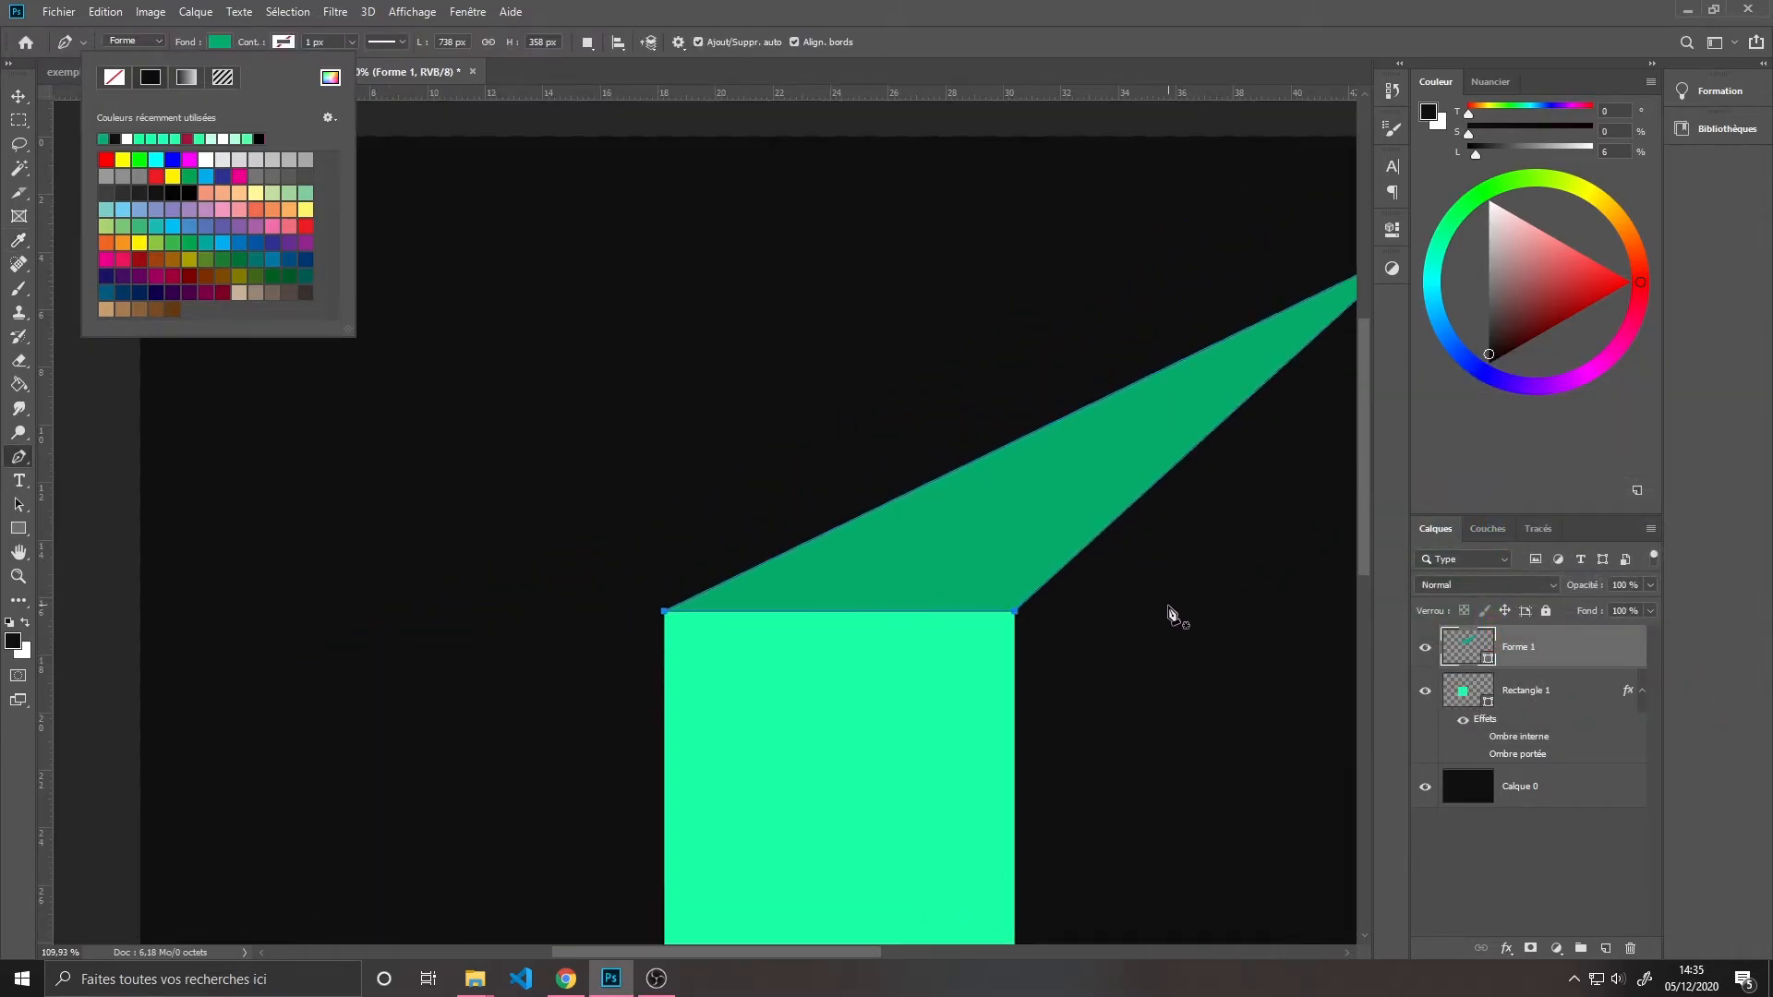
Rename the filled shape's layer "haut" and add a new layer named "bas" above it
scroll(1016, 591, down, 1)
double_click(1519, 647)
key(Return)
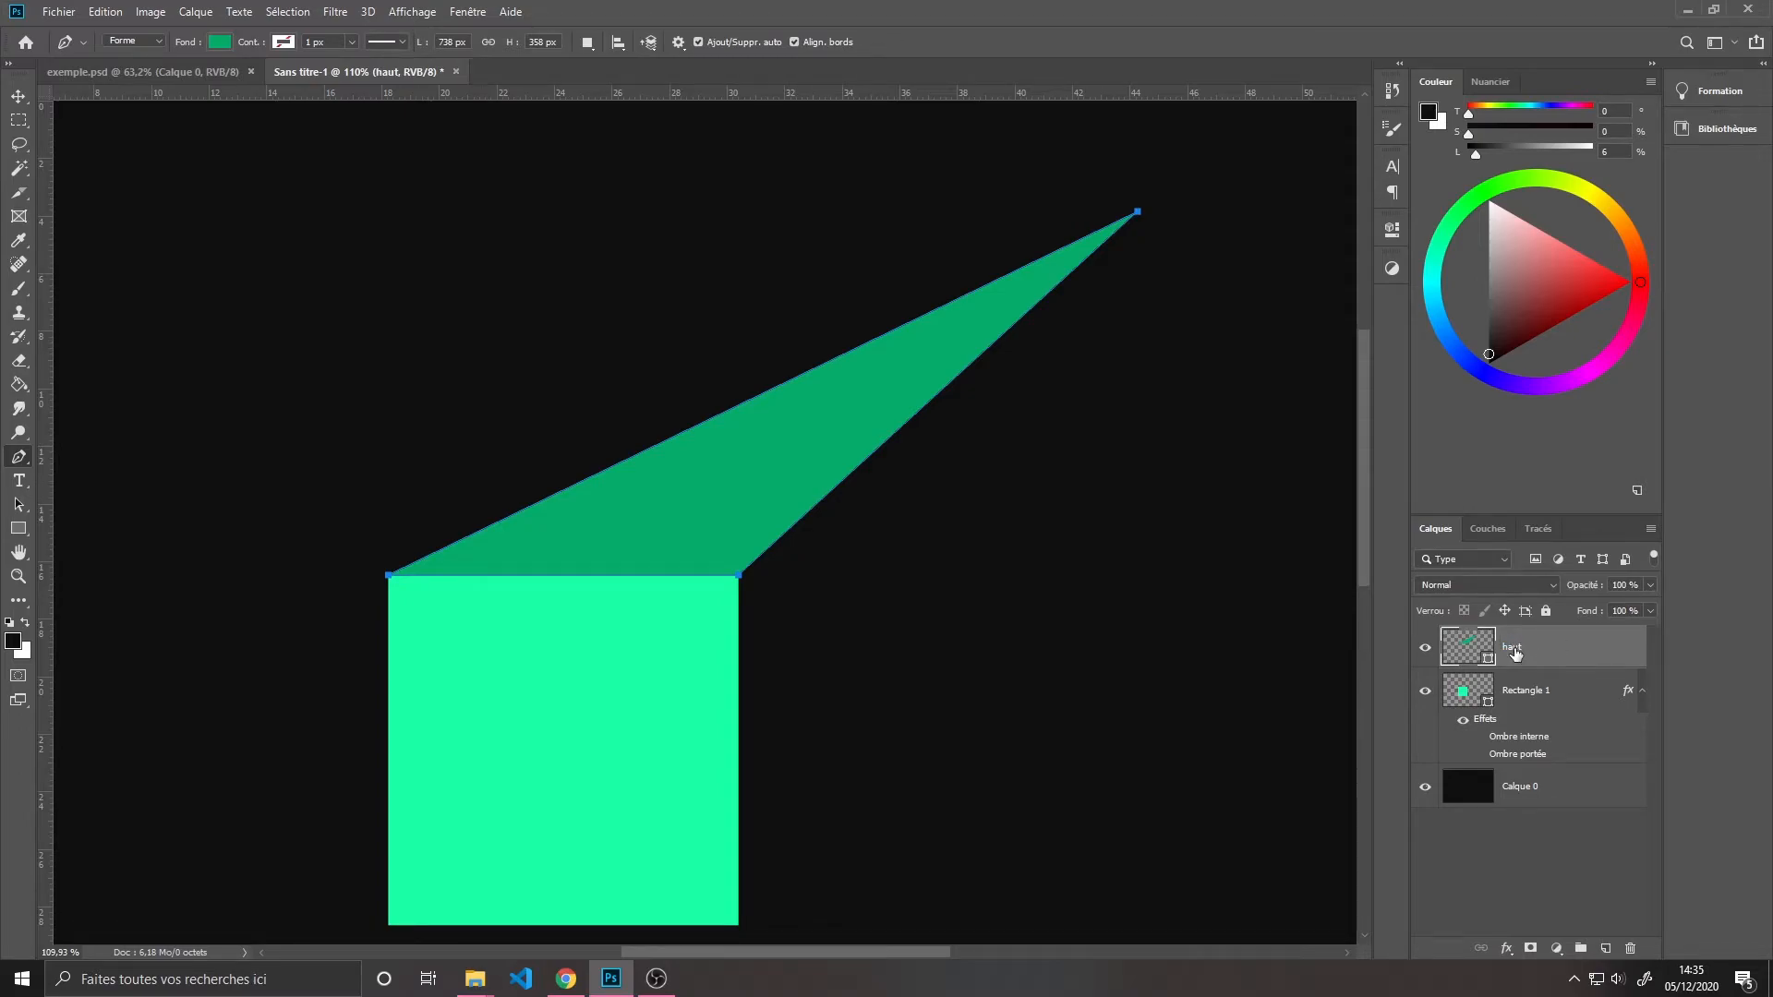
click(1606, 949)
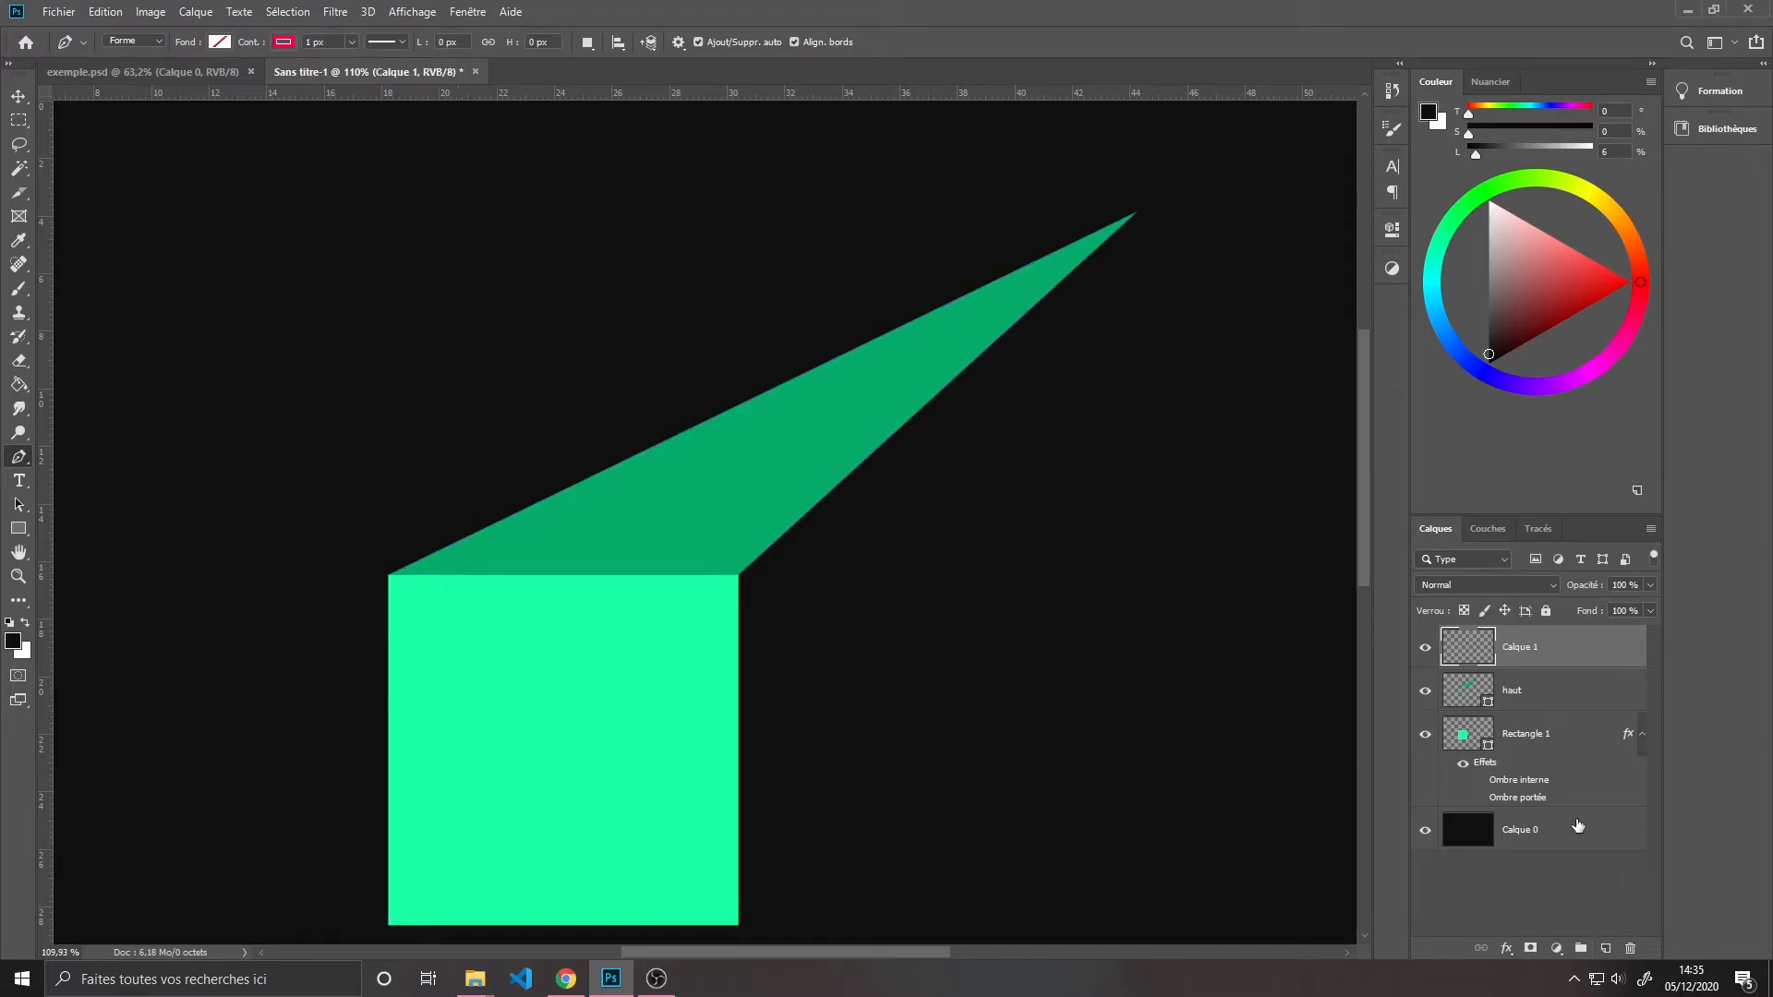
double_click(1520, 647)
text(bas)
key(Return)
Start a Pen tool shape on the bas layer with its first anchor point on the square's upper-right corner
scroll(744, 581, up, 1)
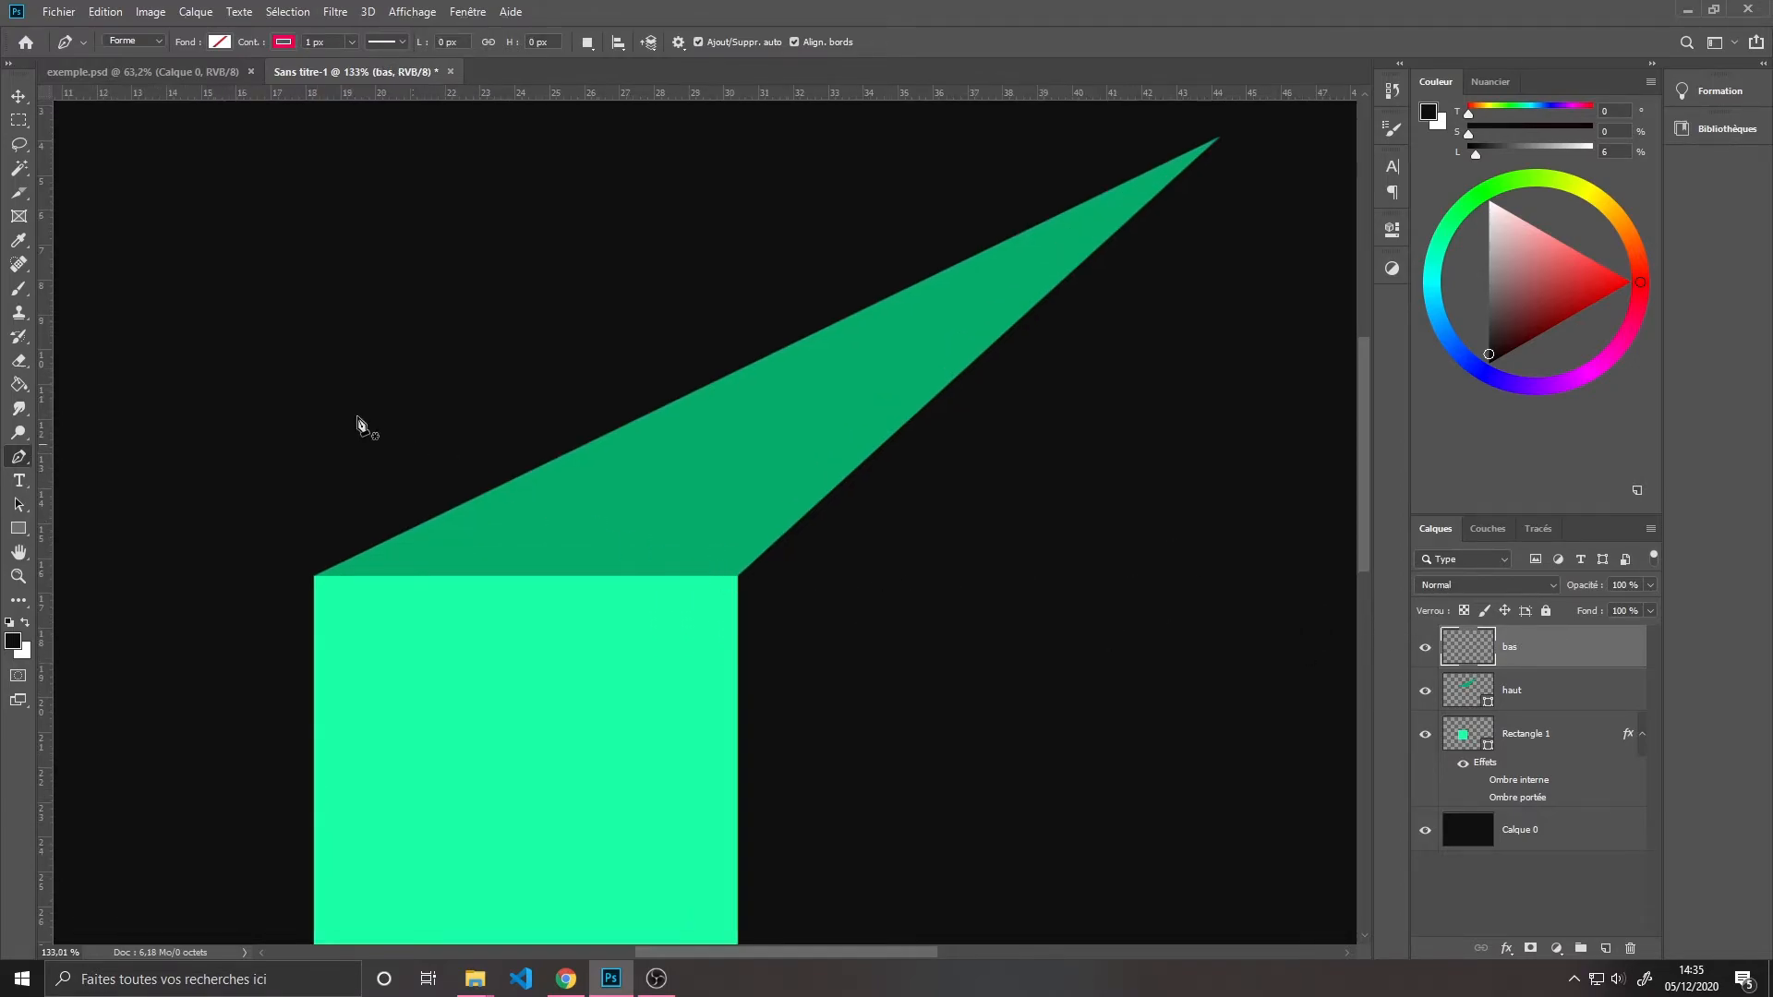
right_click(17, 459)
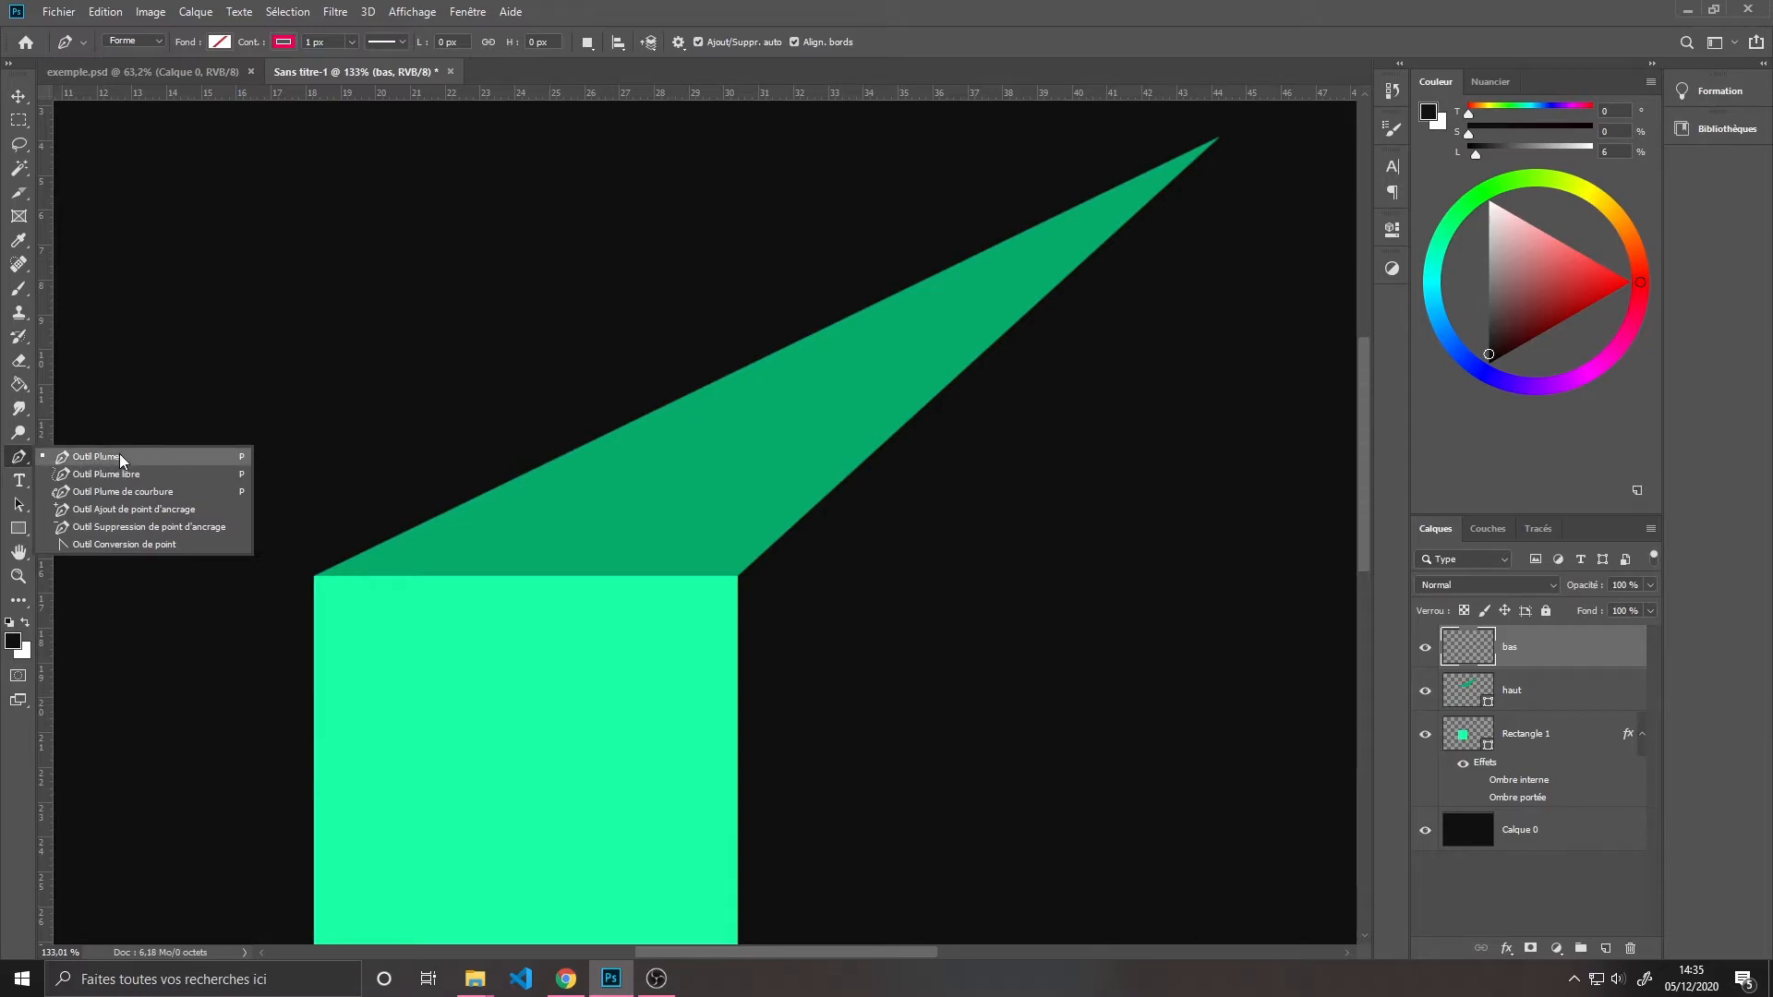
click(248, 456)
scroll(748, 601, up, 5)
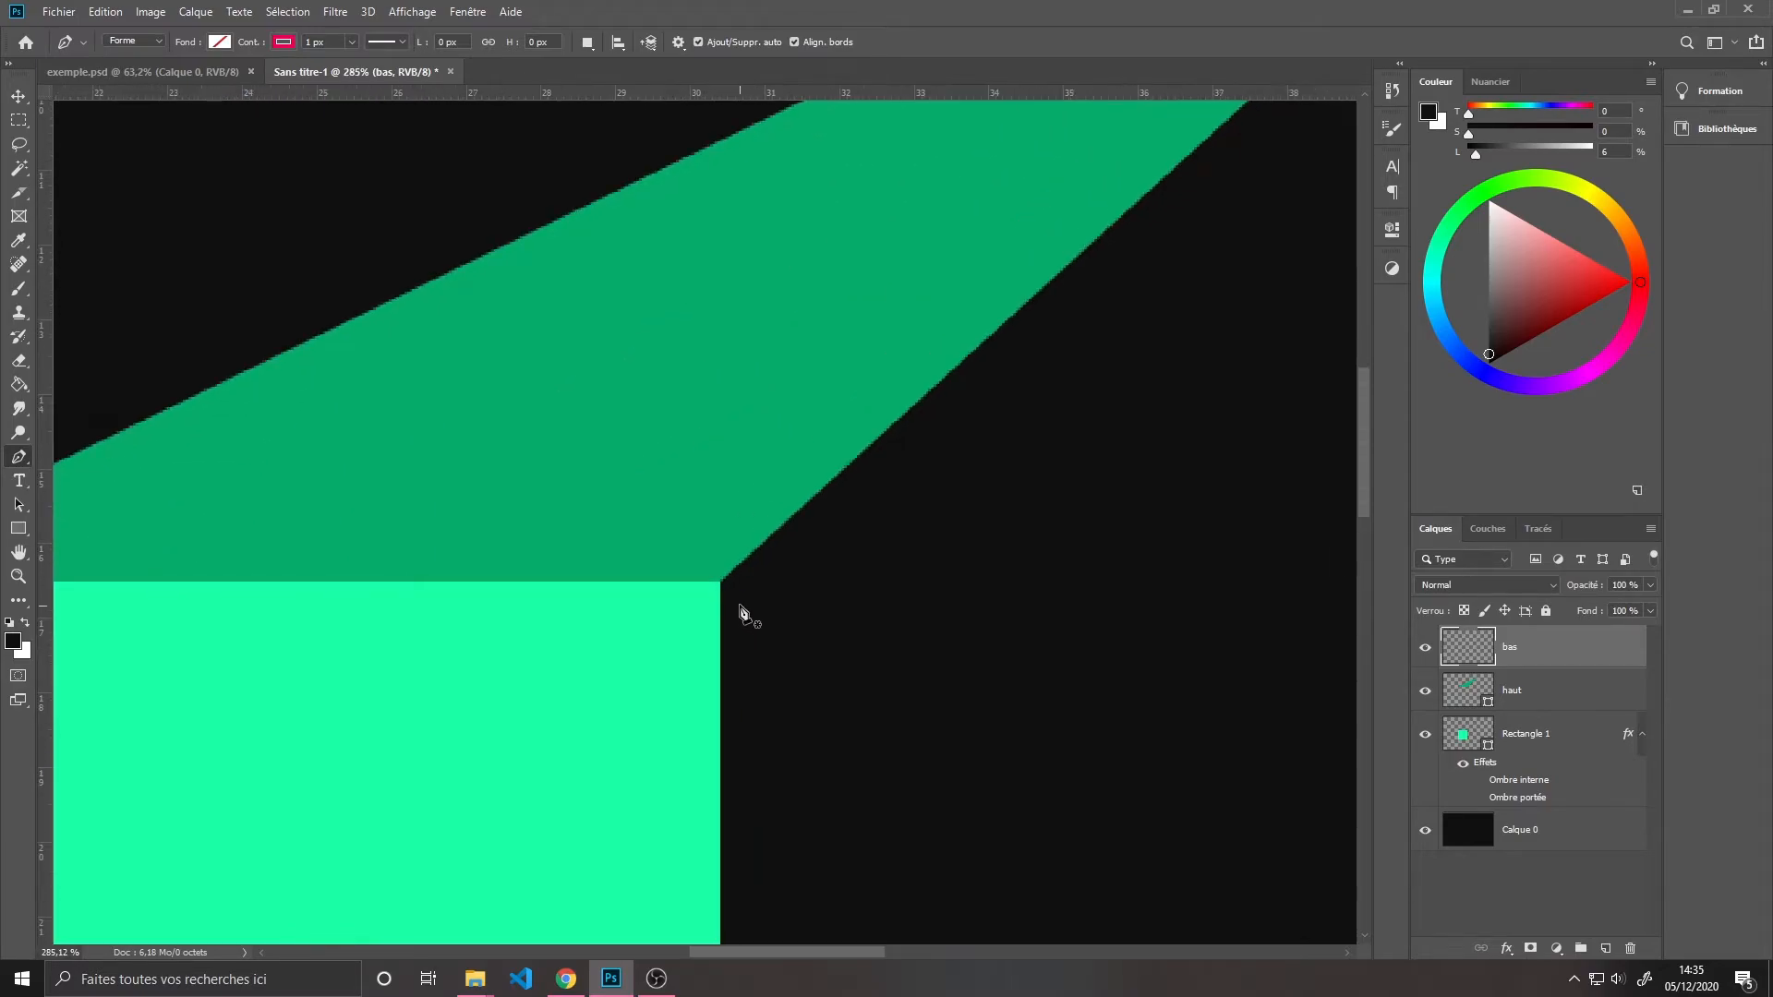
scroll(730, 600, up, 10)
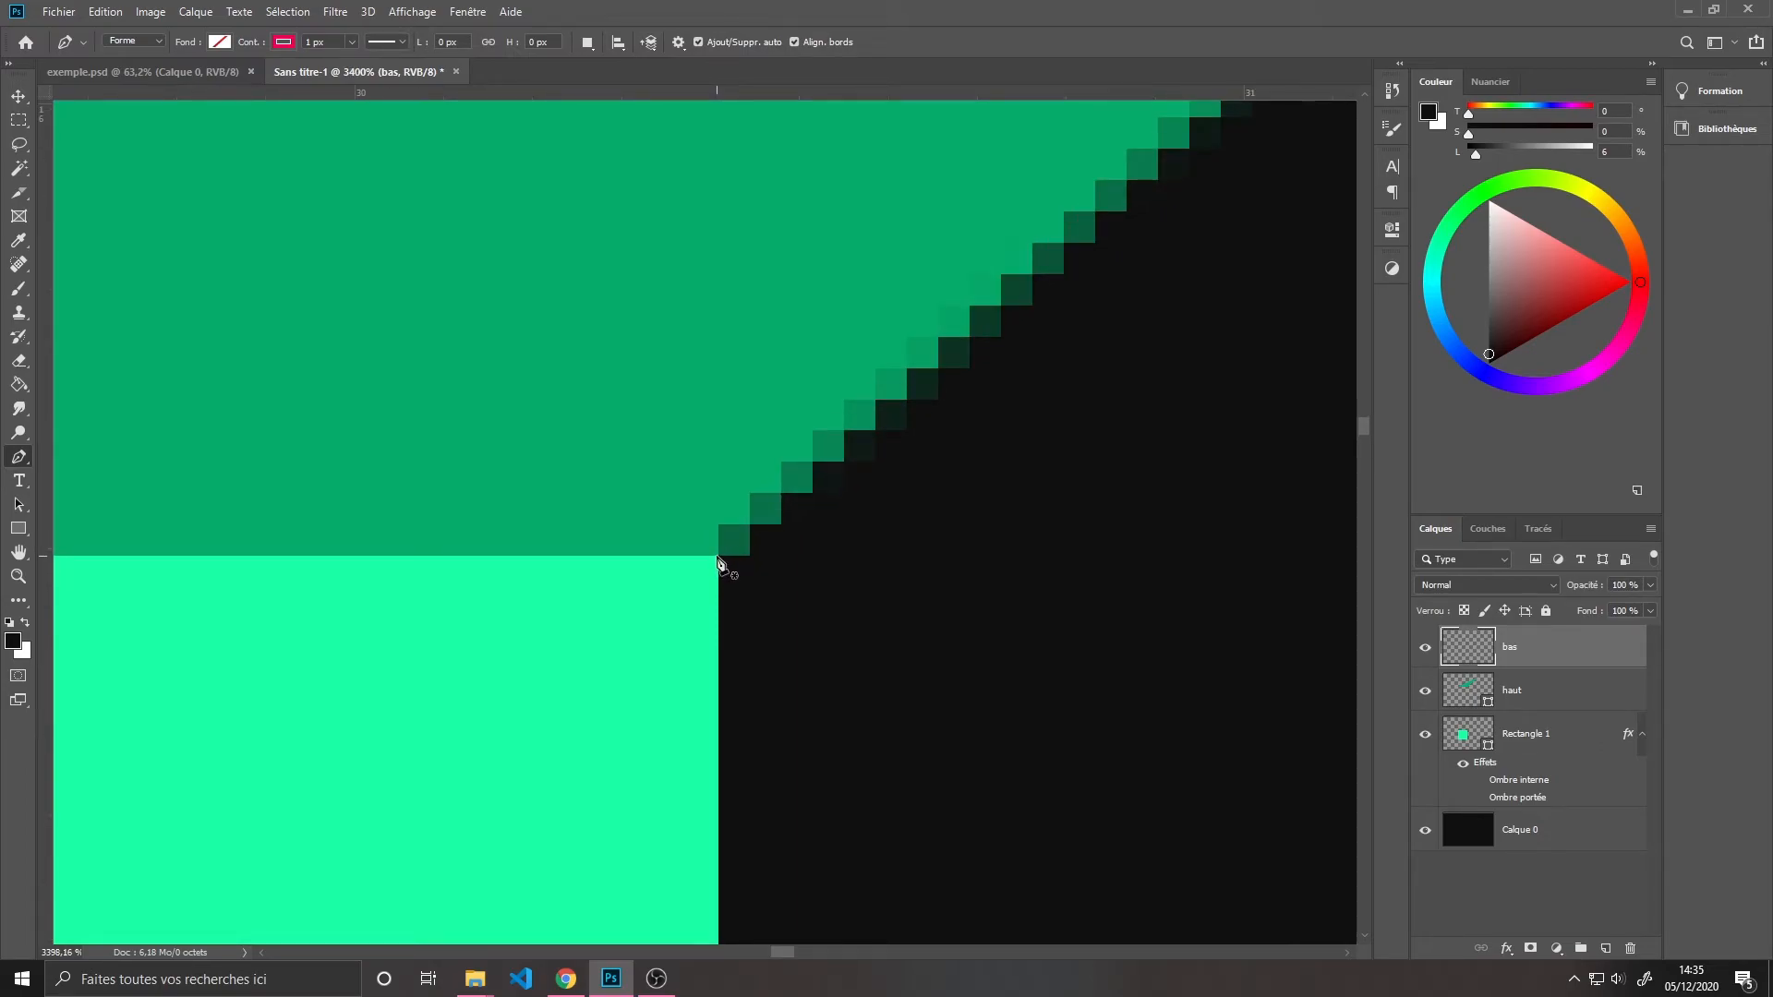
click(719, 559)
Extend the new path about 393 px across and 358 px up, placing an anchor on the haut shape's far tip
scroll(1084, 313, down, 10)
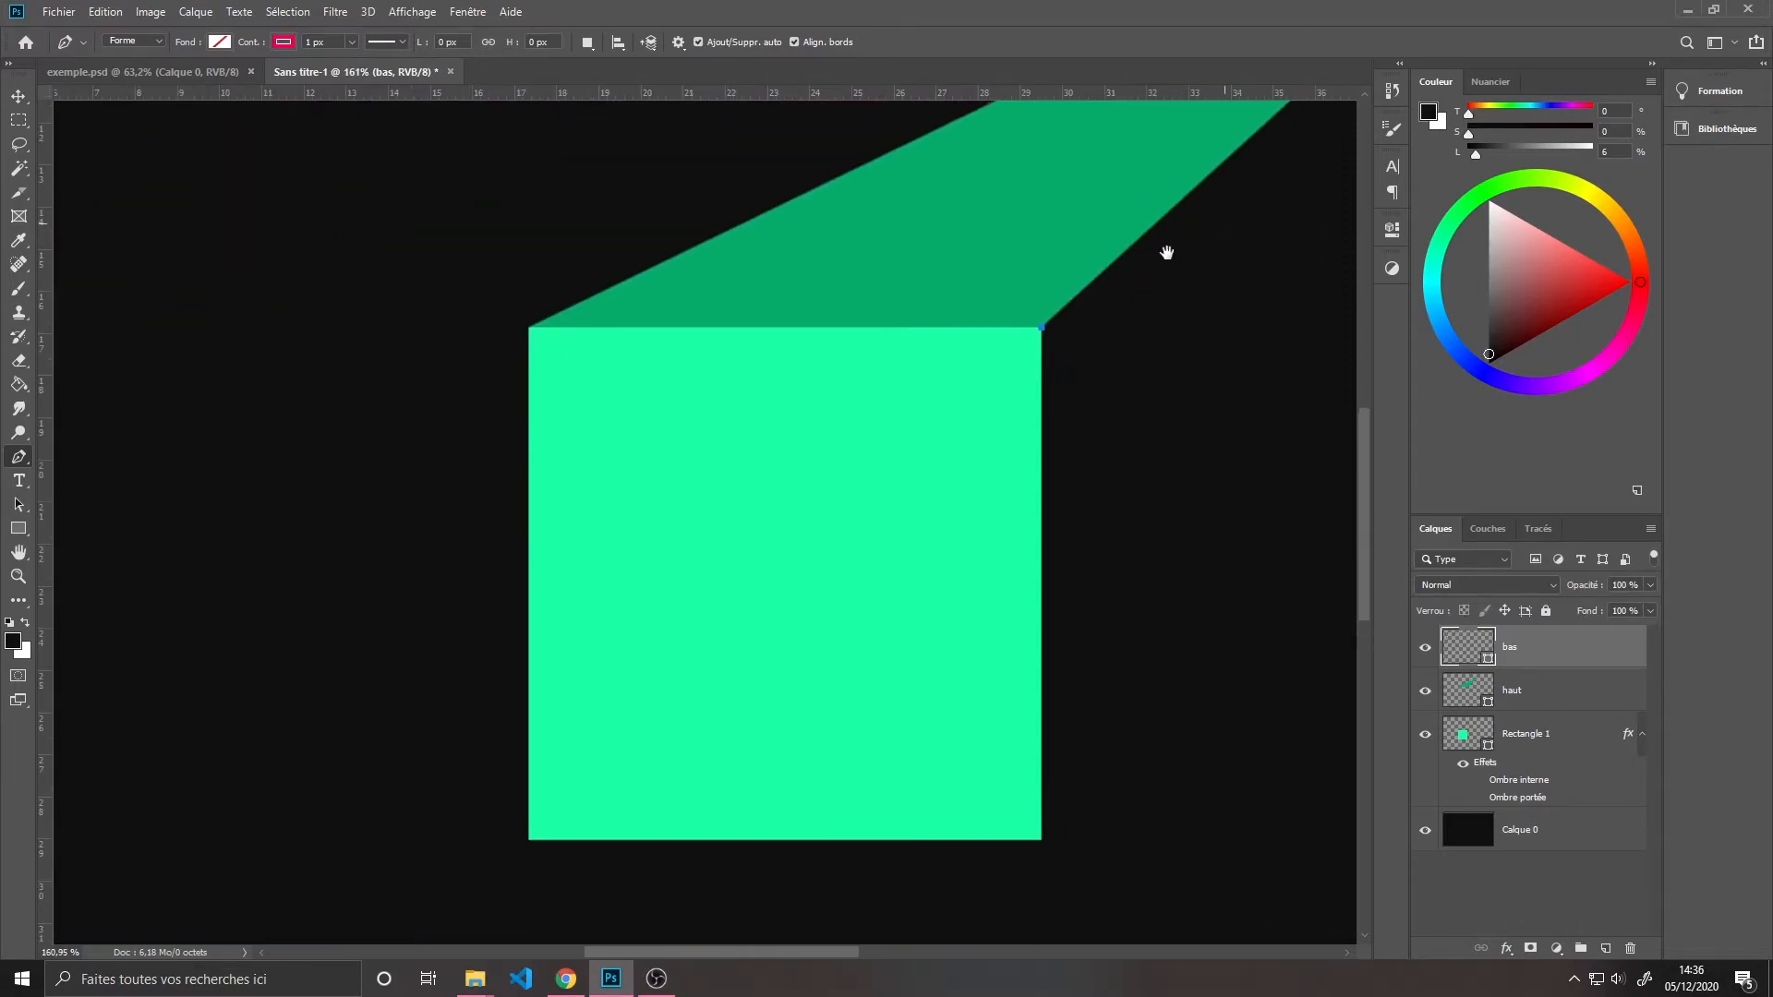
drag(1179, 237, 713, 614)
drag(1192, 205, 940, 328)
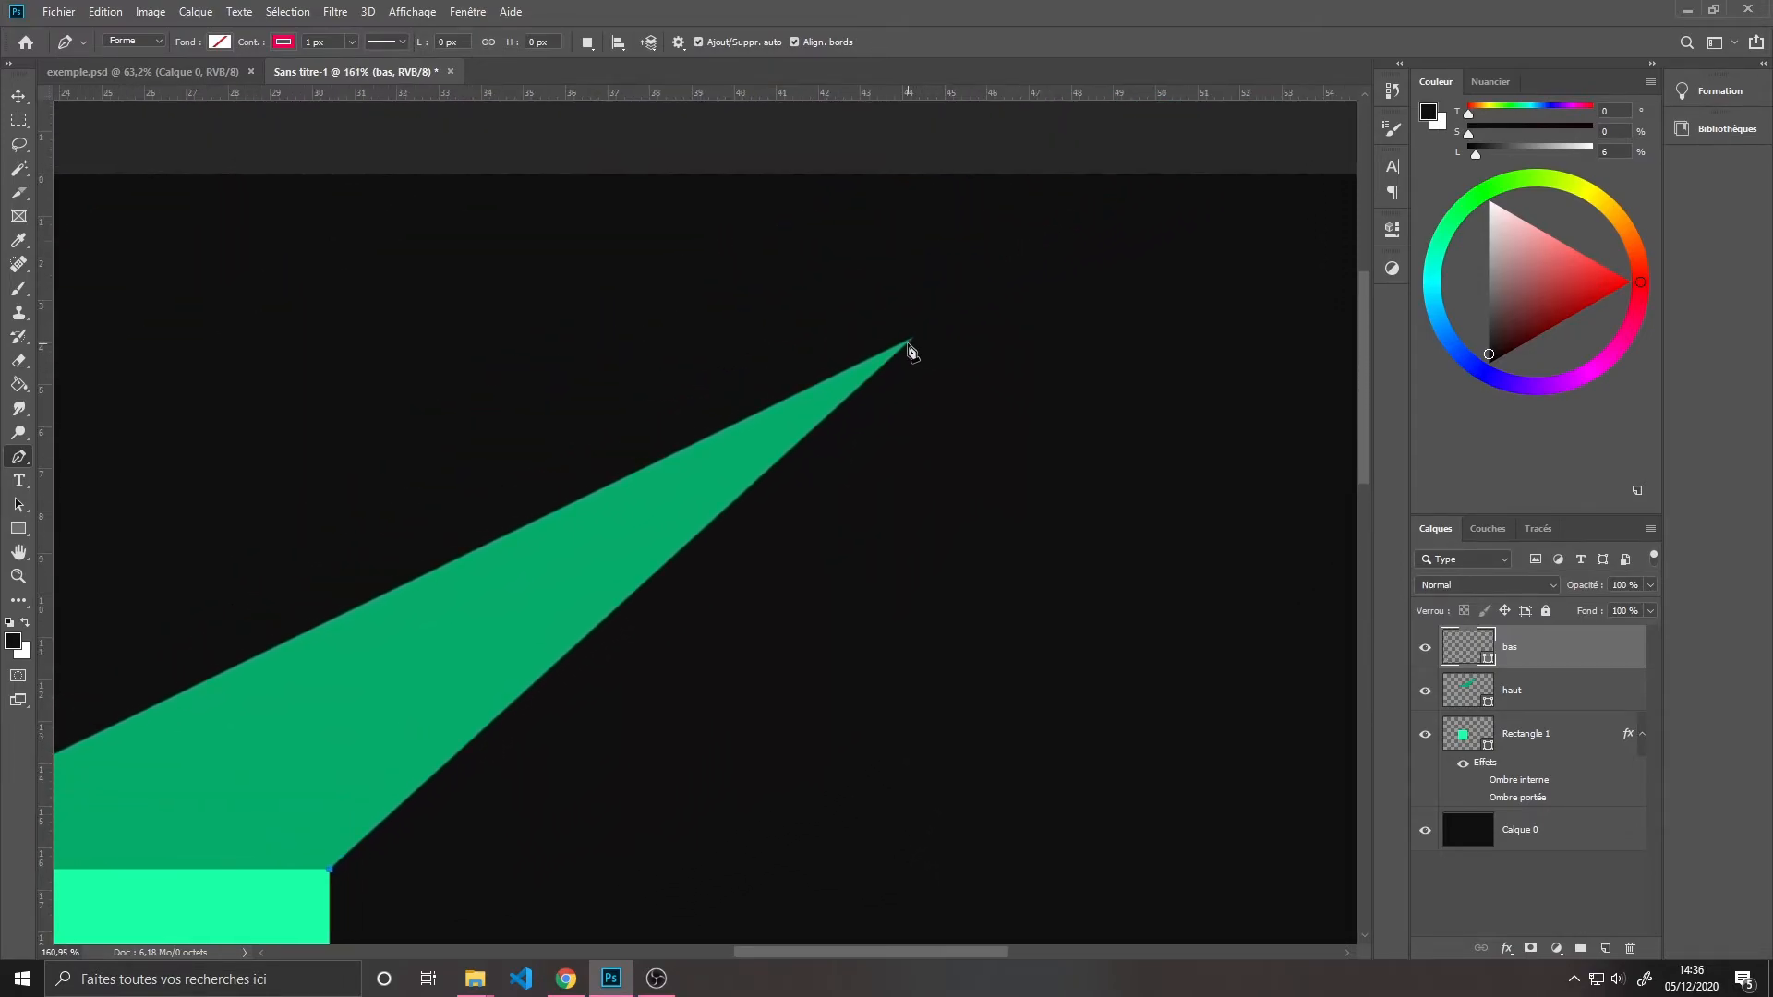
scroll(914, 343, up, 10)
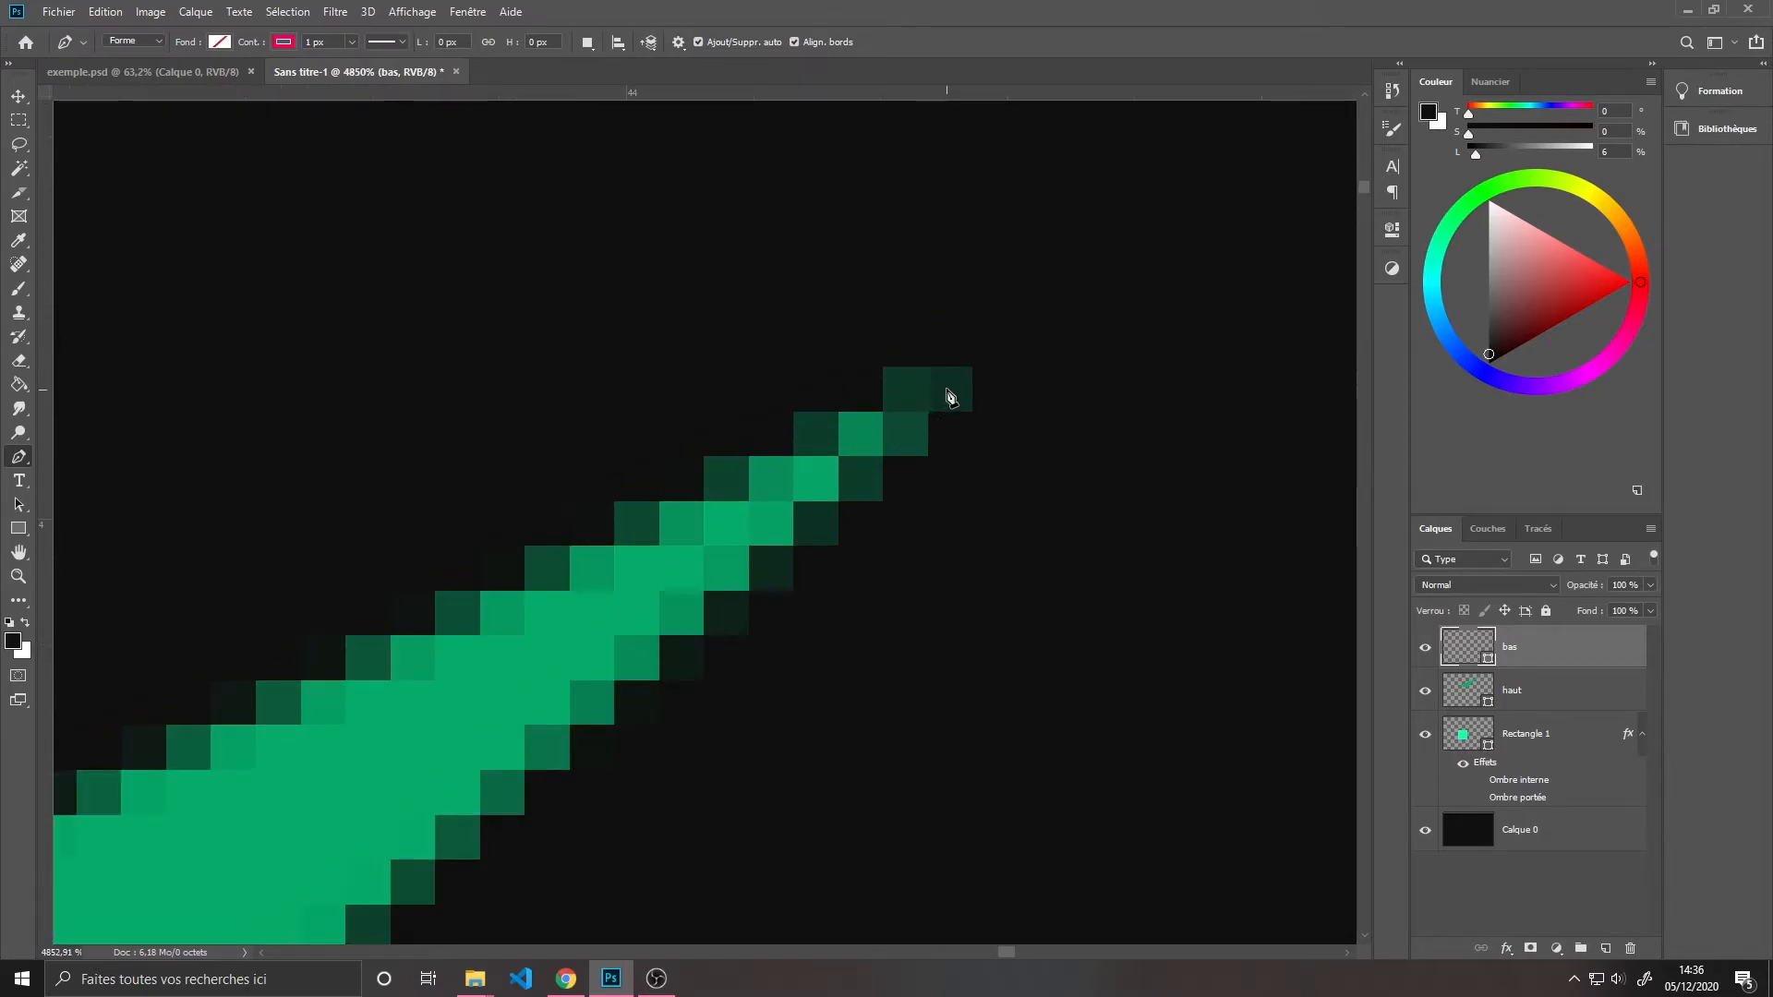
click(971, 376)
Place the path's third anchor point on the square's lower-right corner, making the shape about 703 px high
scroll(914, 475, down, 10)
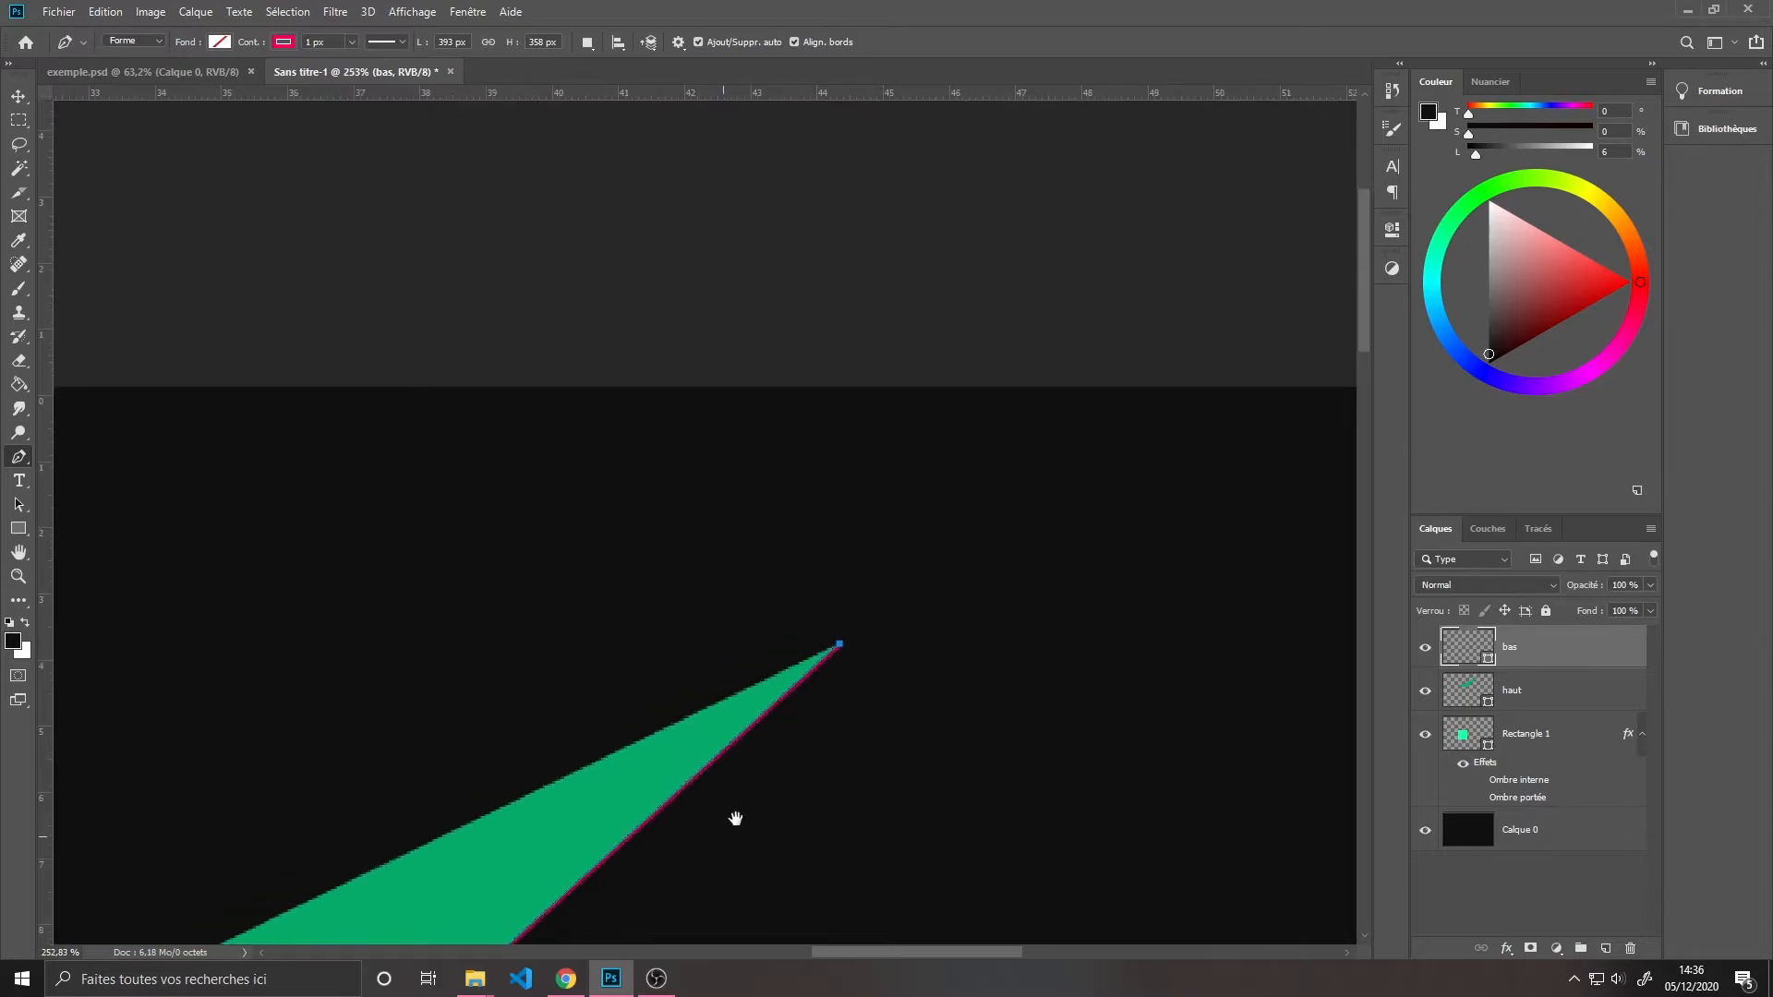
scroll(907, 455, down, 10)
scroll(906, 455, left, 5)
scroll(557, 685, down, 1)
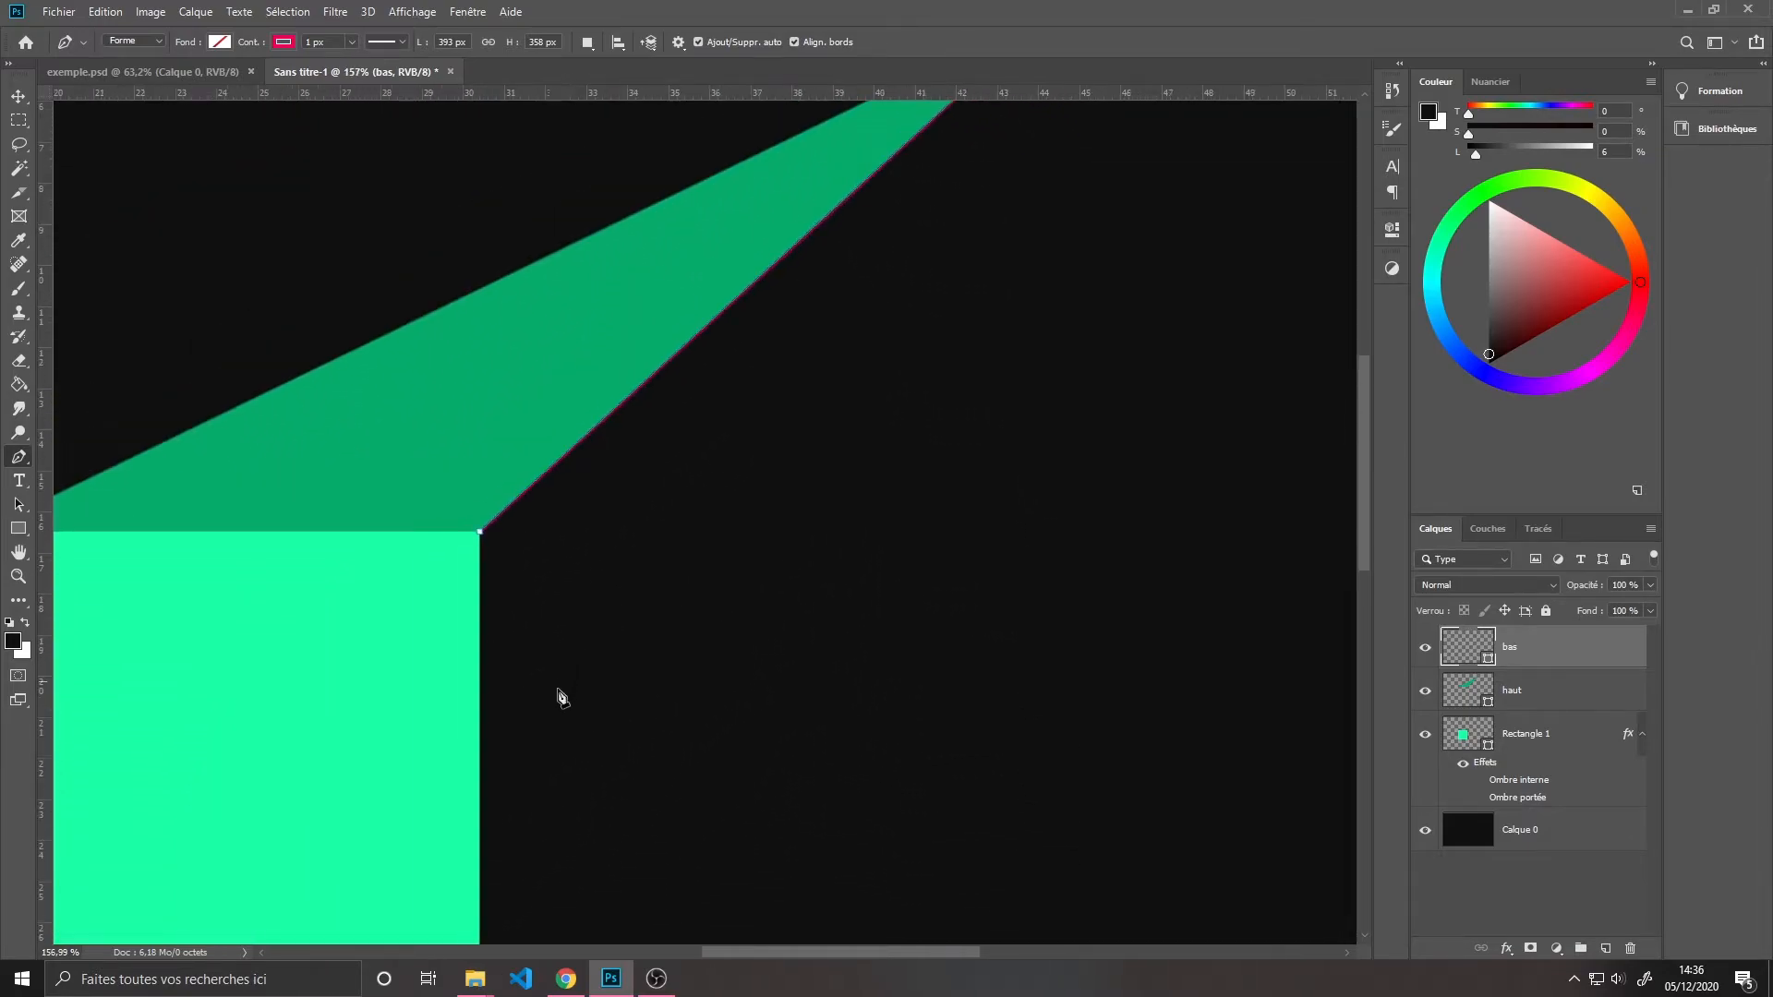
scroll(610, 637, down, 2)
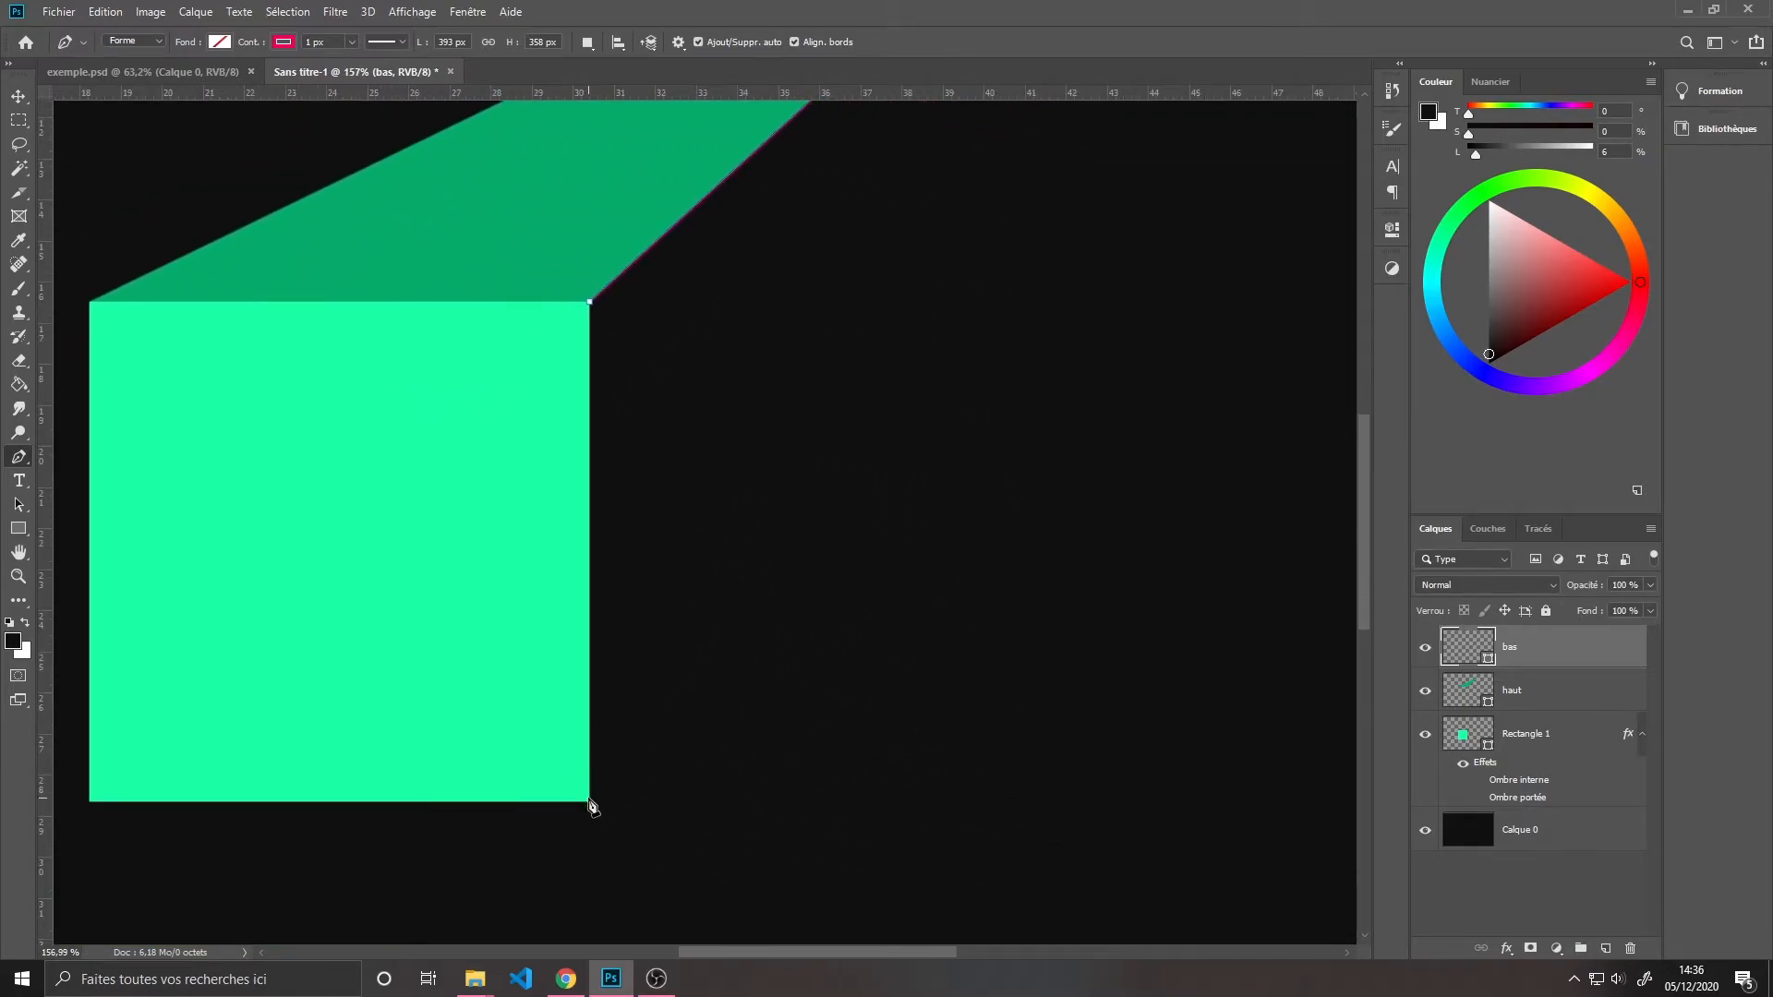
scroll(673, 700, down, 3)
scroll(653, 633, up, 5)
scroll(637, 688, up, 6)
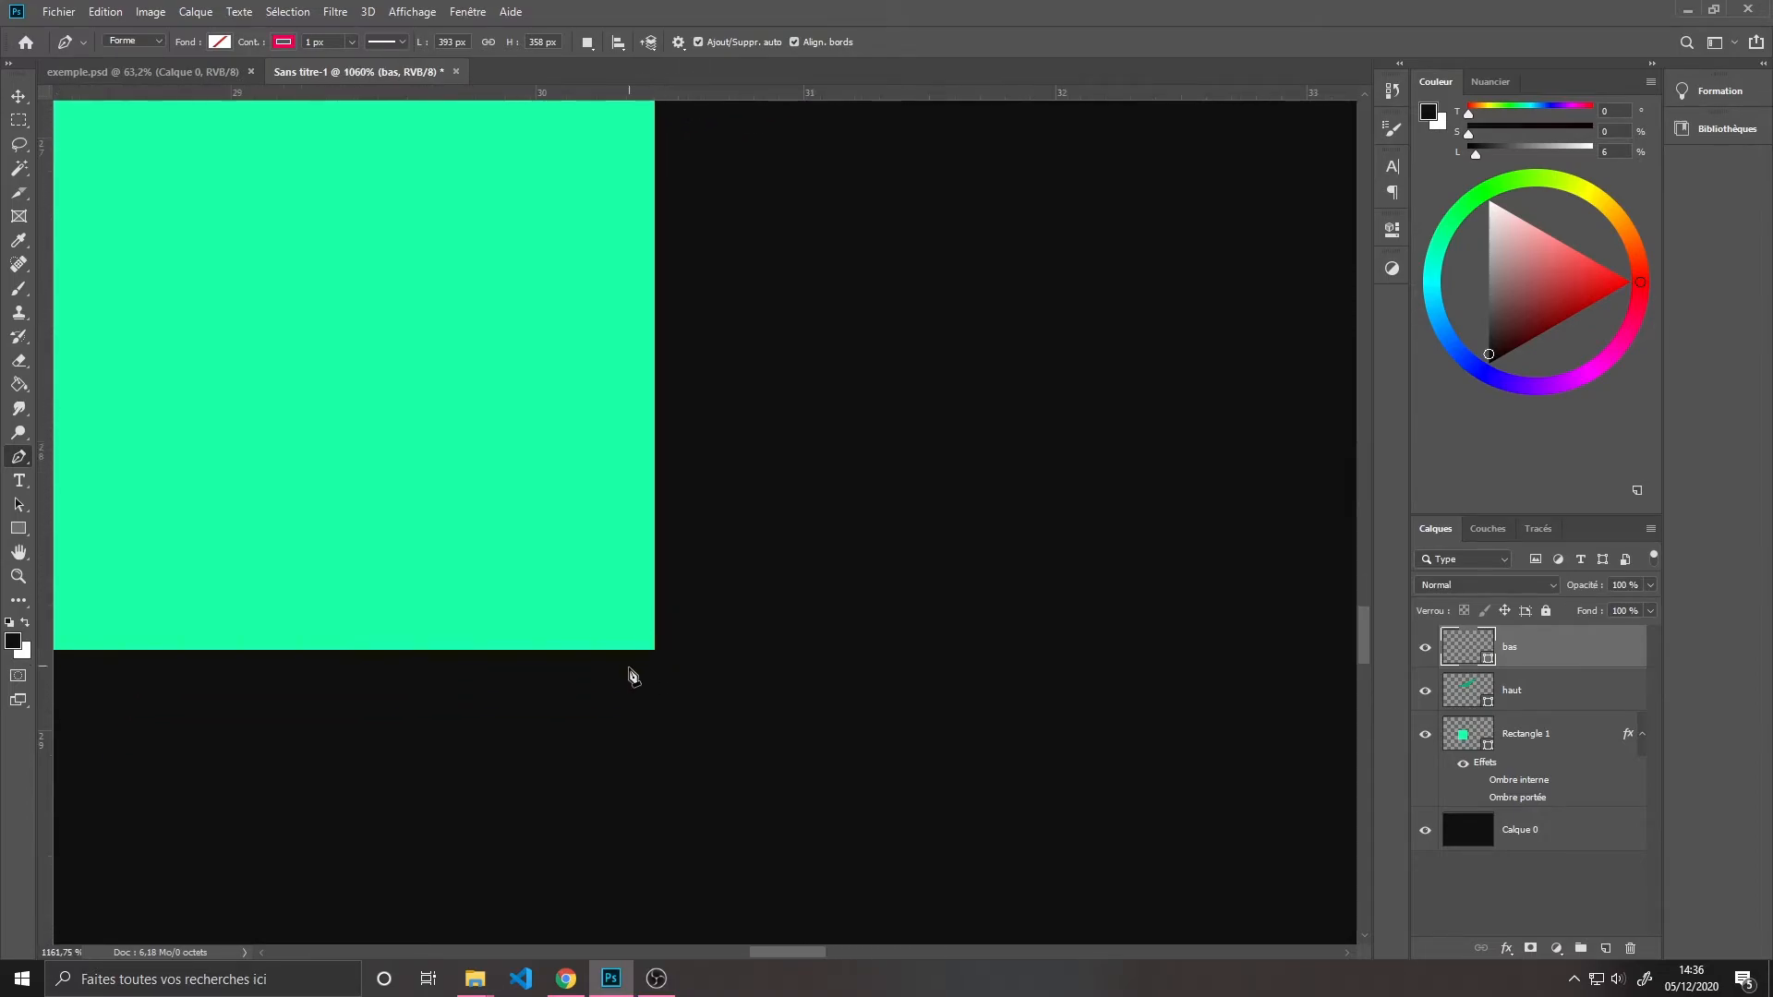
click(725, 632)
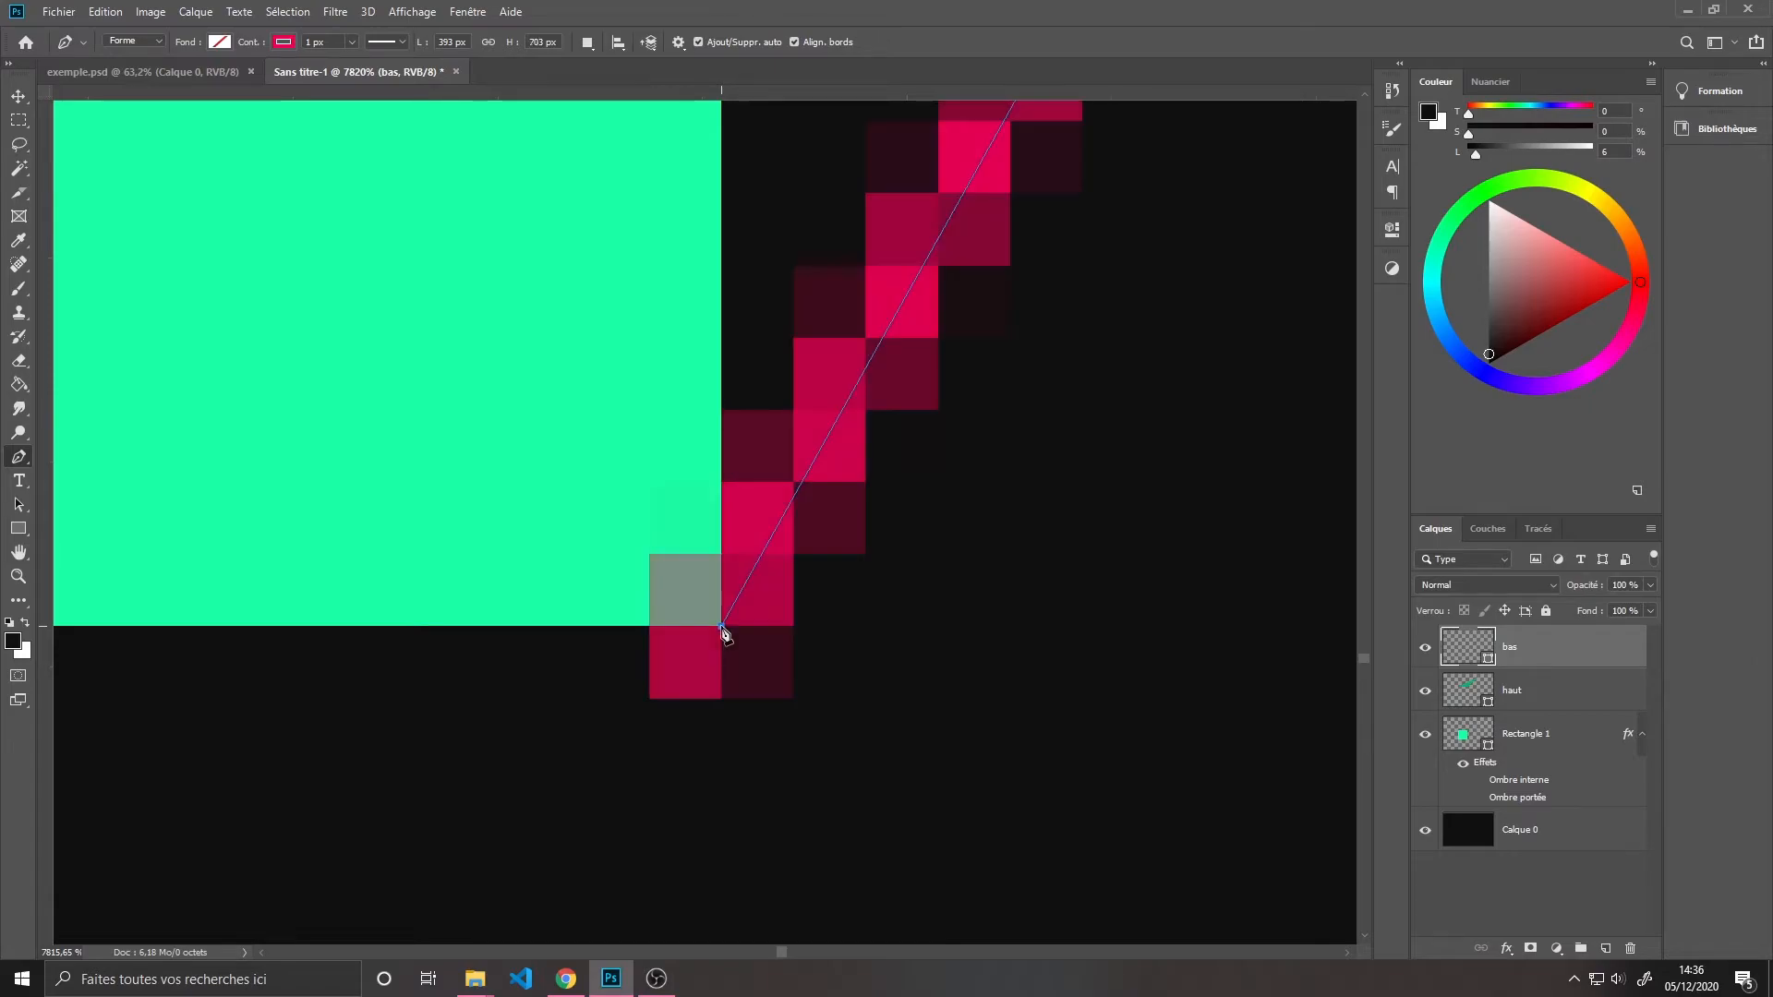
Close the bas shape's path at its starting anchor on the square's upper-right corner
scroll(726, 506, down, 6)
scroll(734, 291, up, 5)
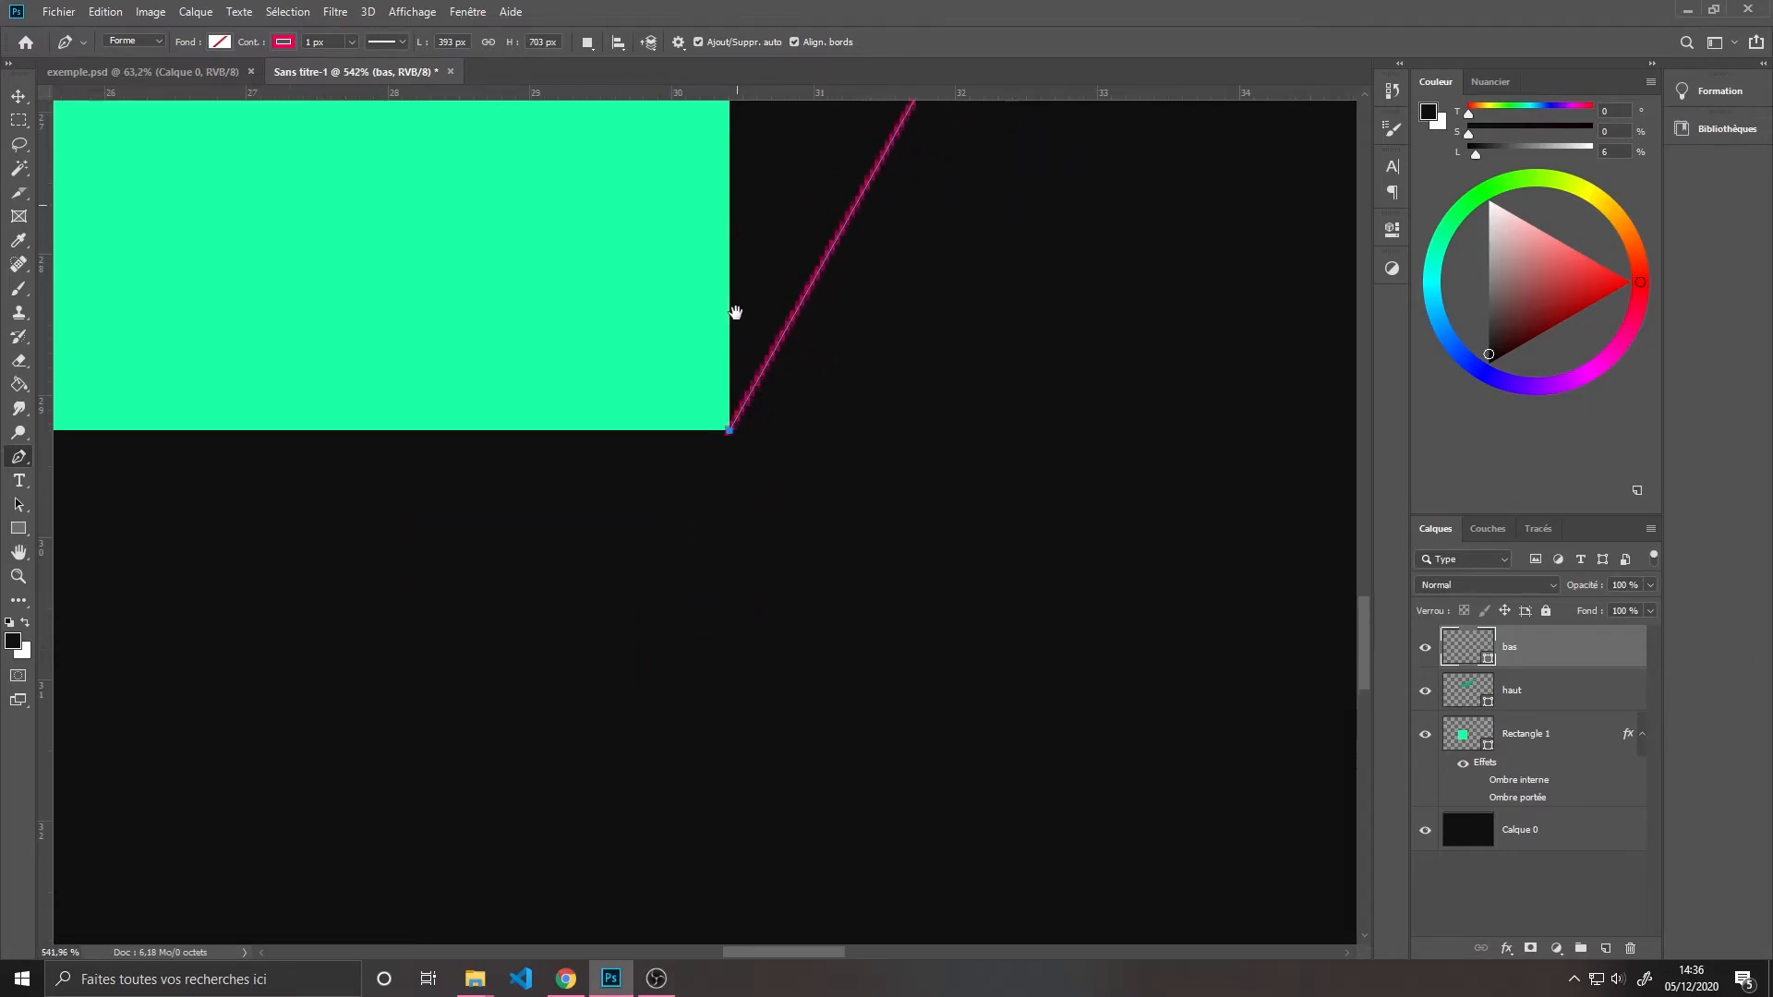
scroll(727, 319, down, 3)
drag(752, 285, 737, 593)
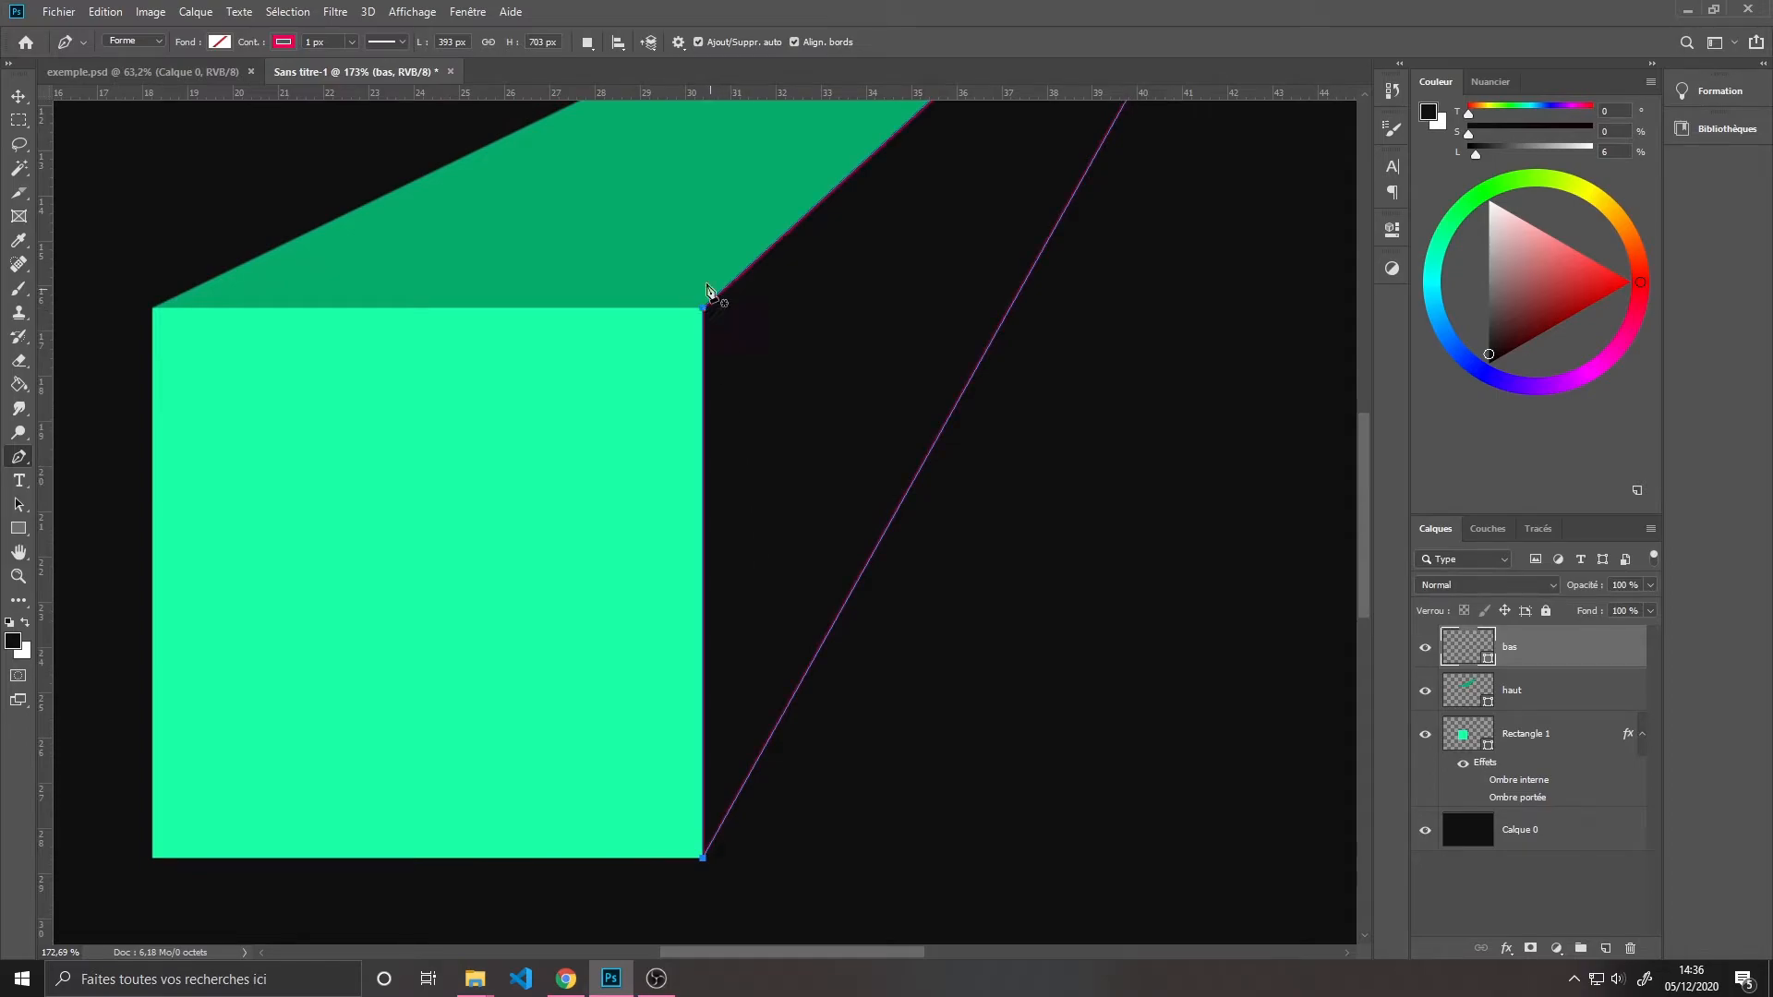
Remove the bas shape's stroke and fill it with the dark green 025032, derived from the haut shape's sampled colour
click(282, 43)
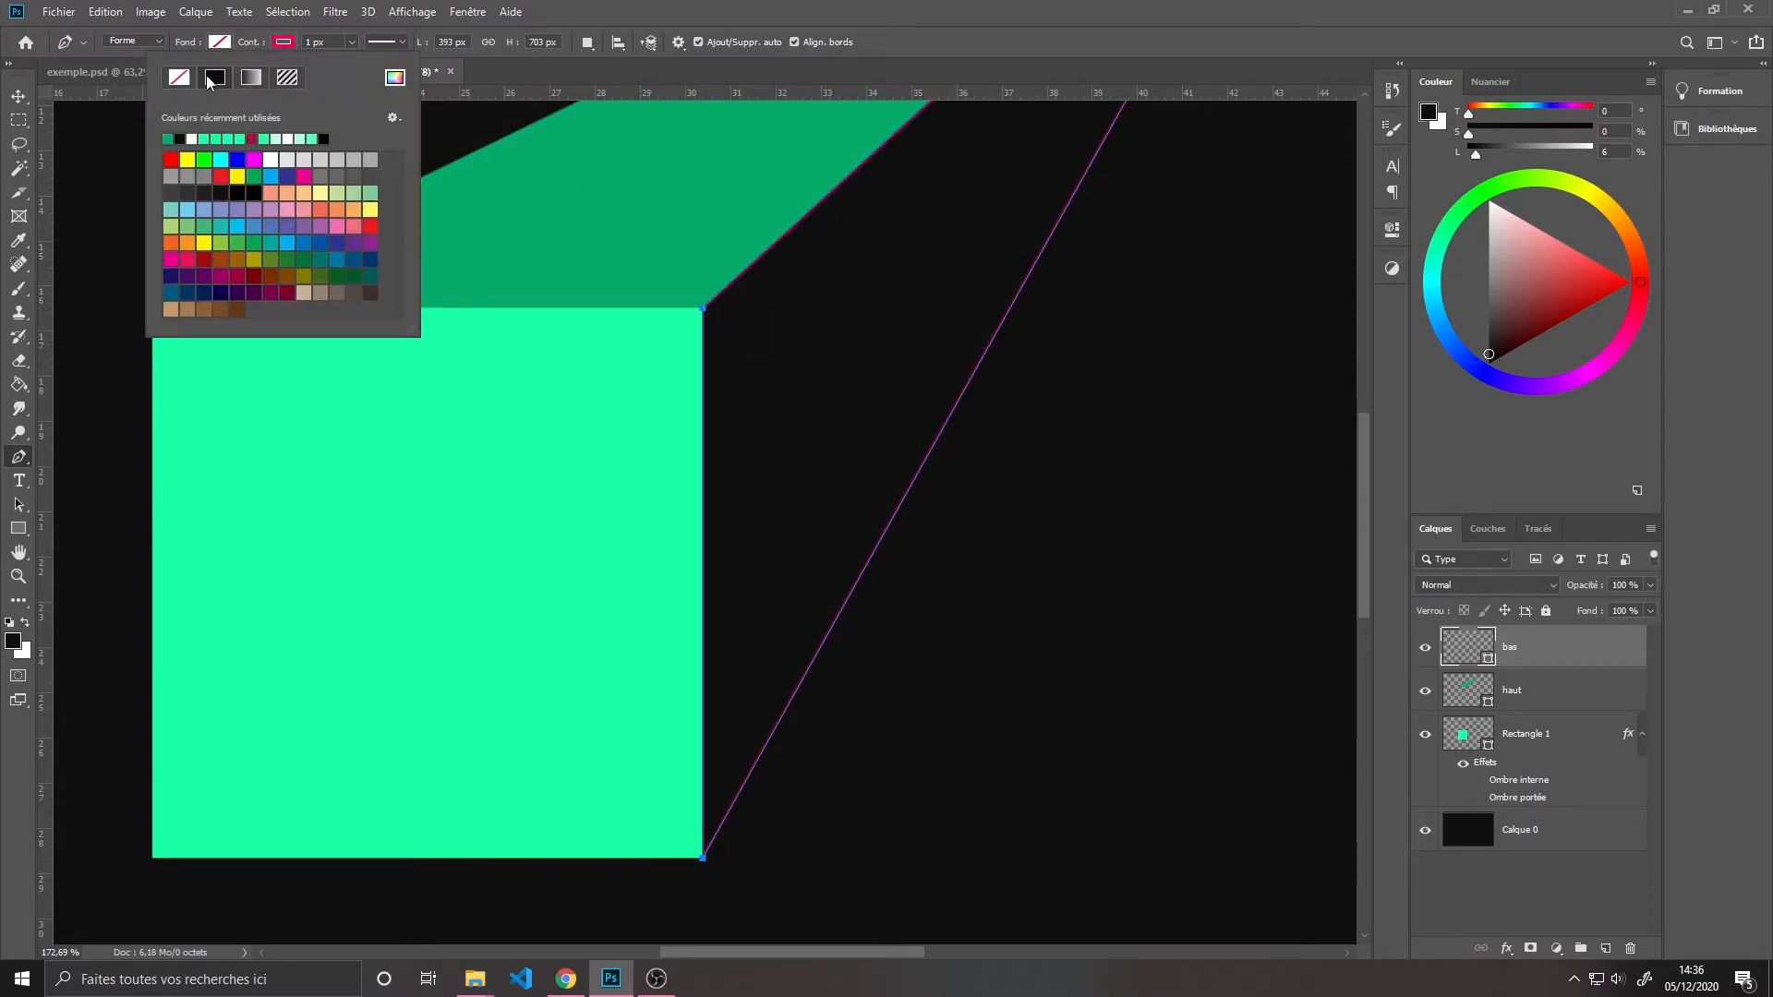
click(221, 41)
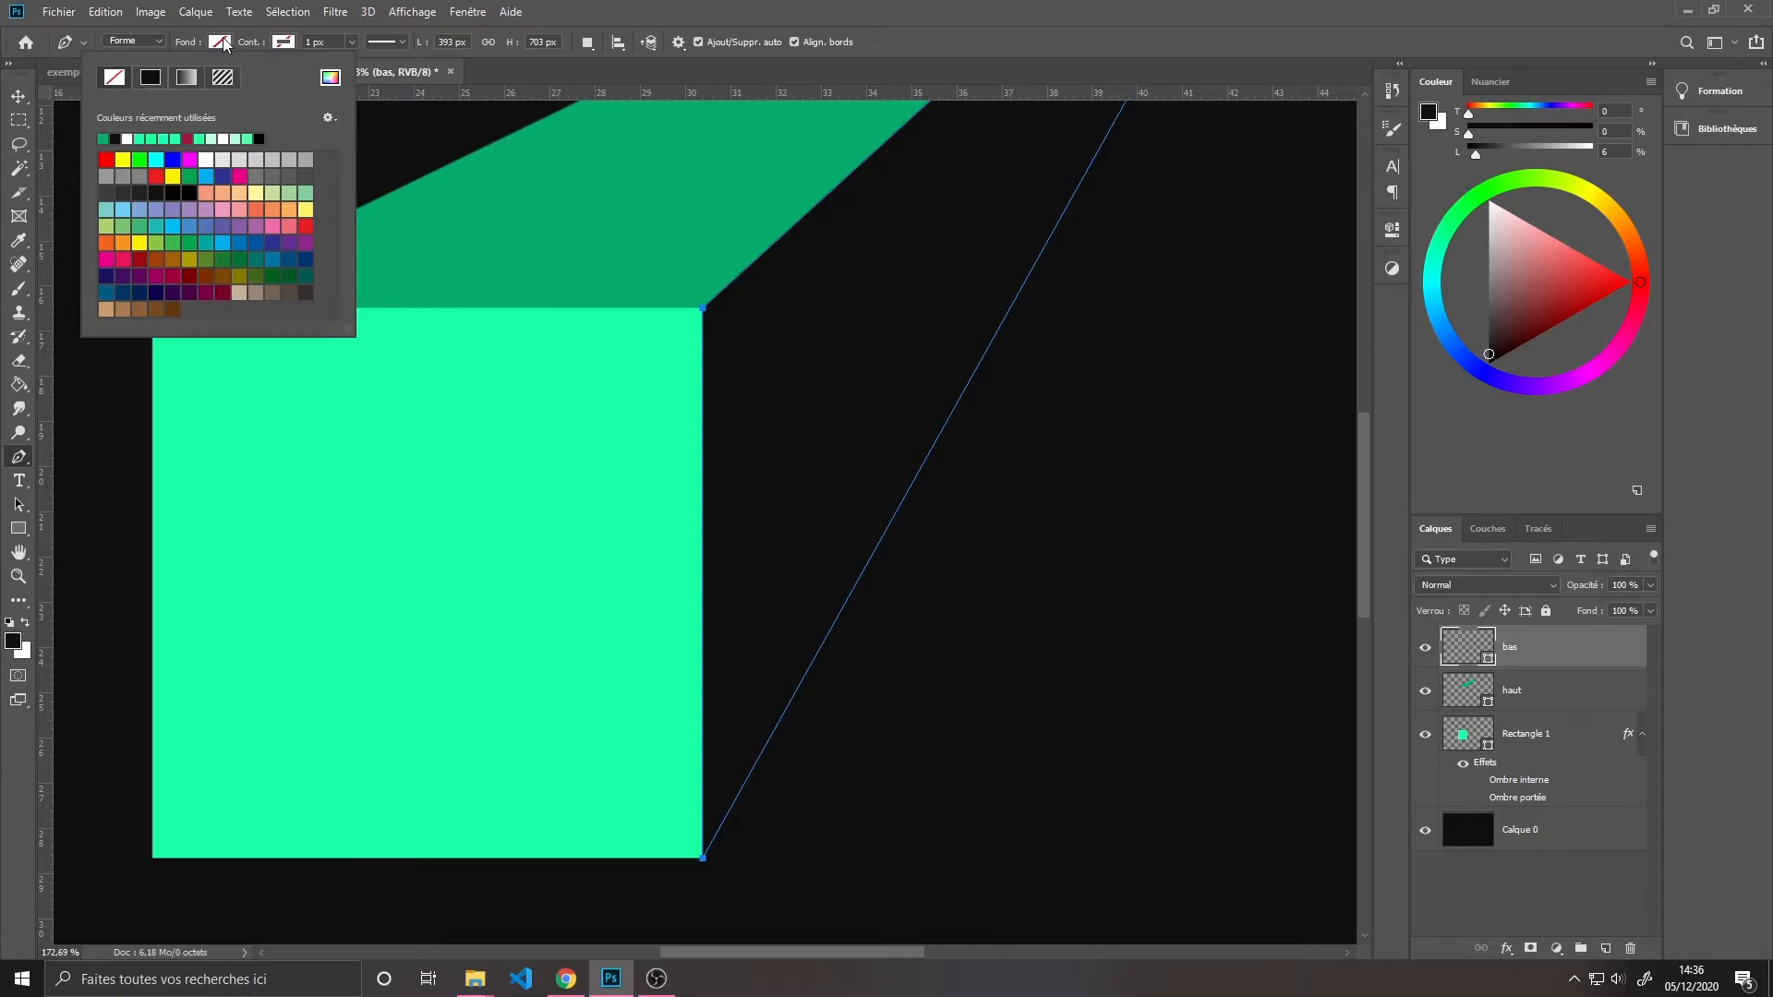
click(330, 78)
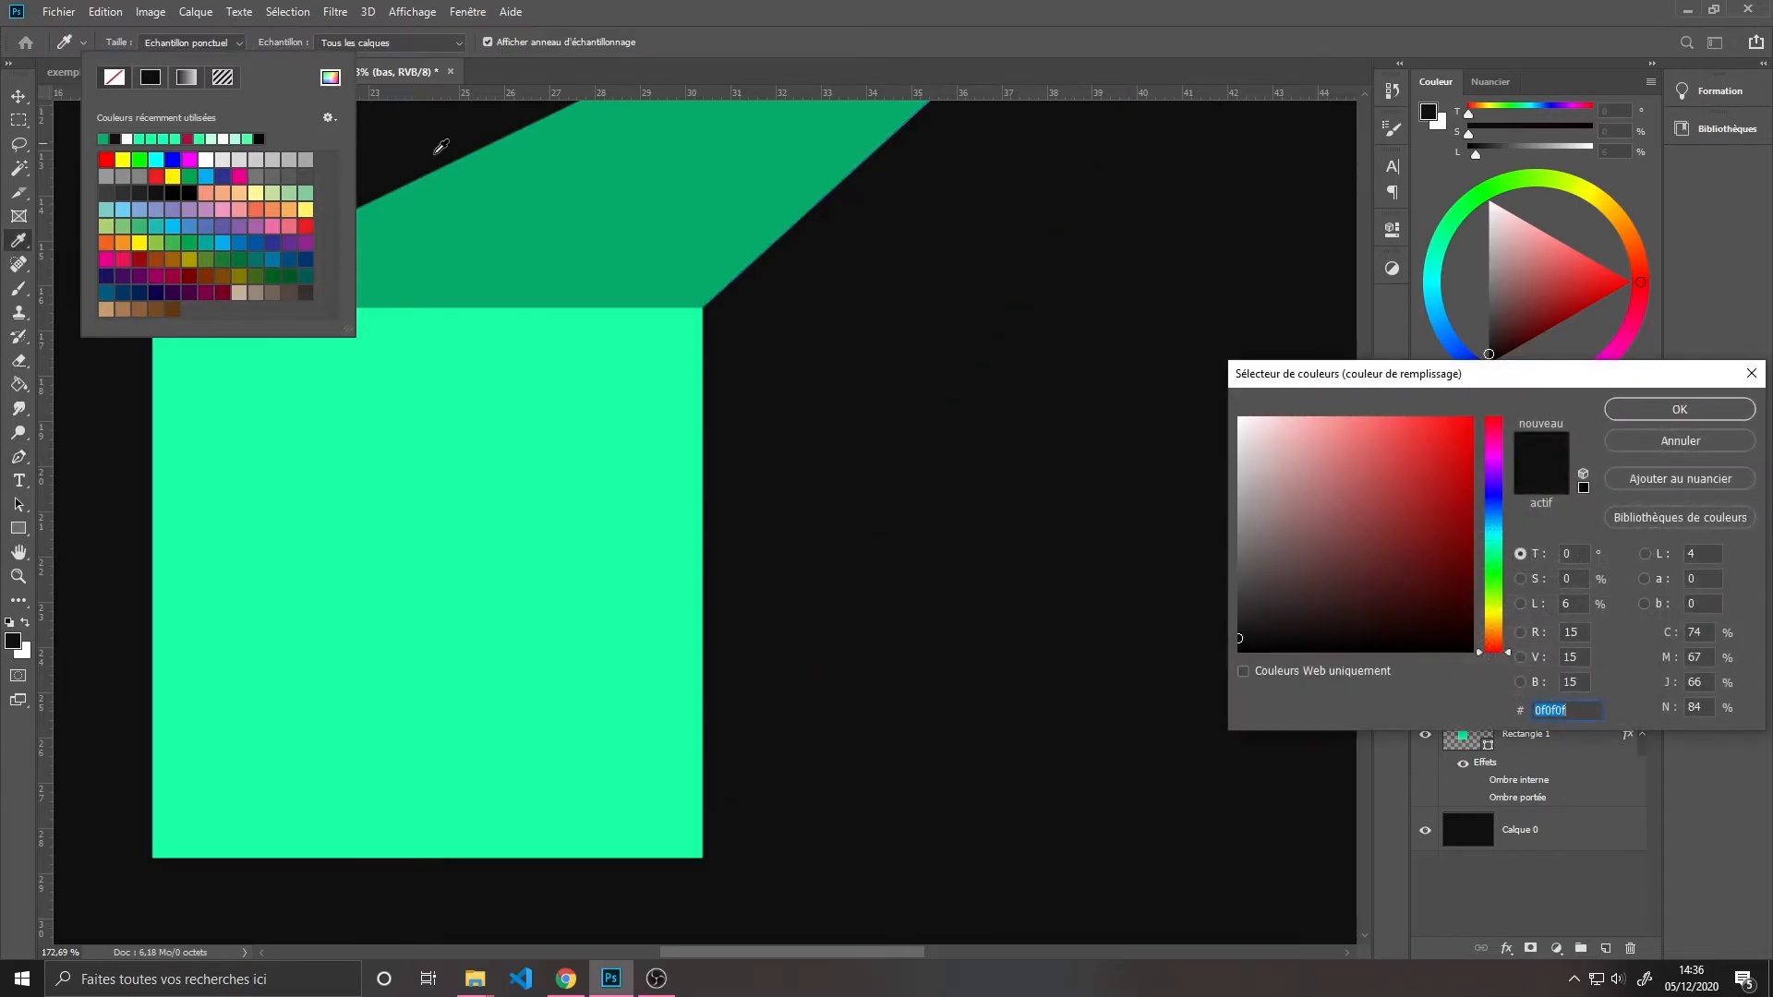
click(652, 229)
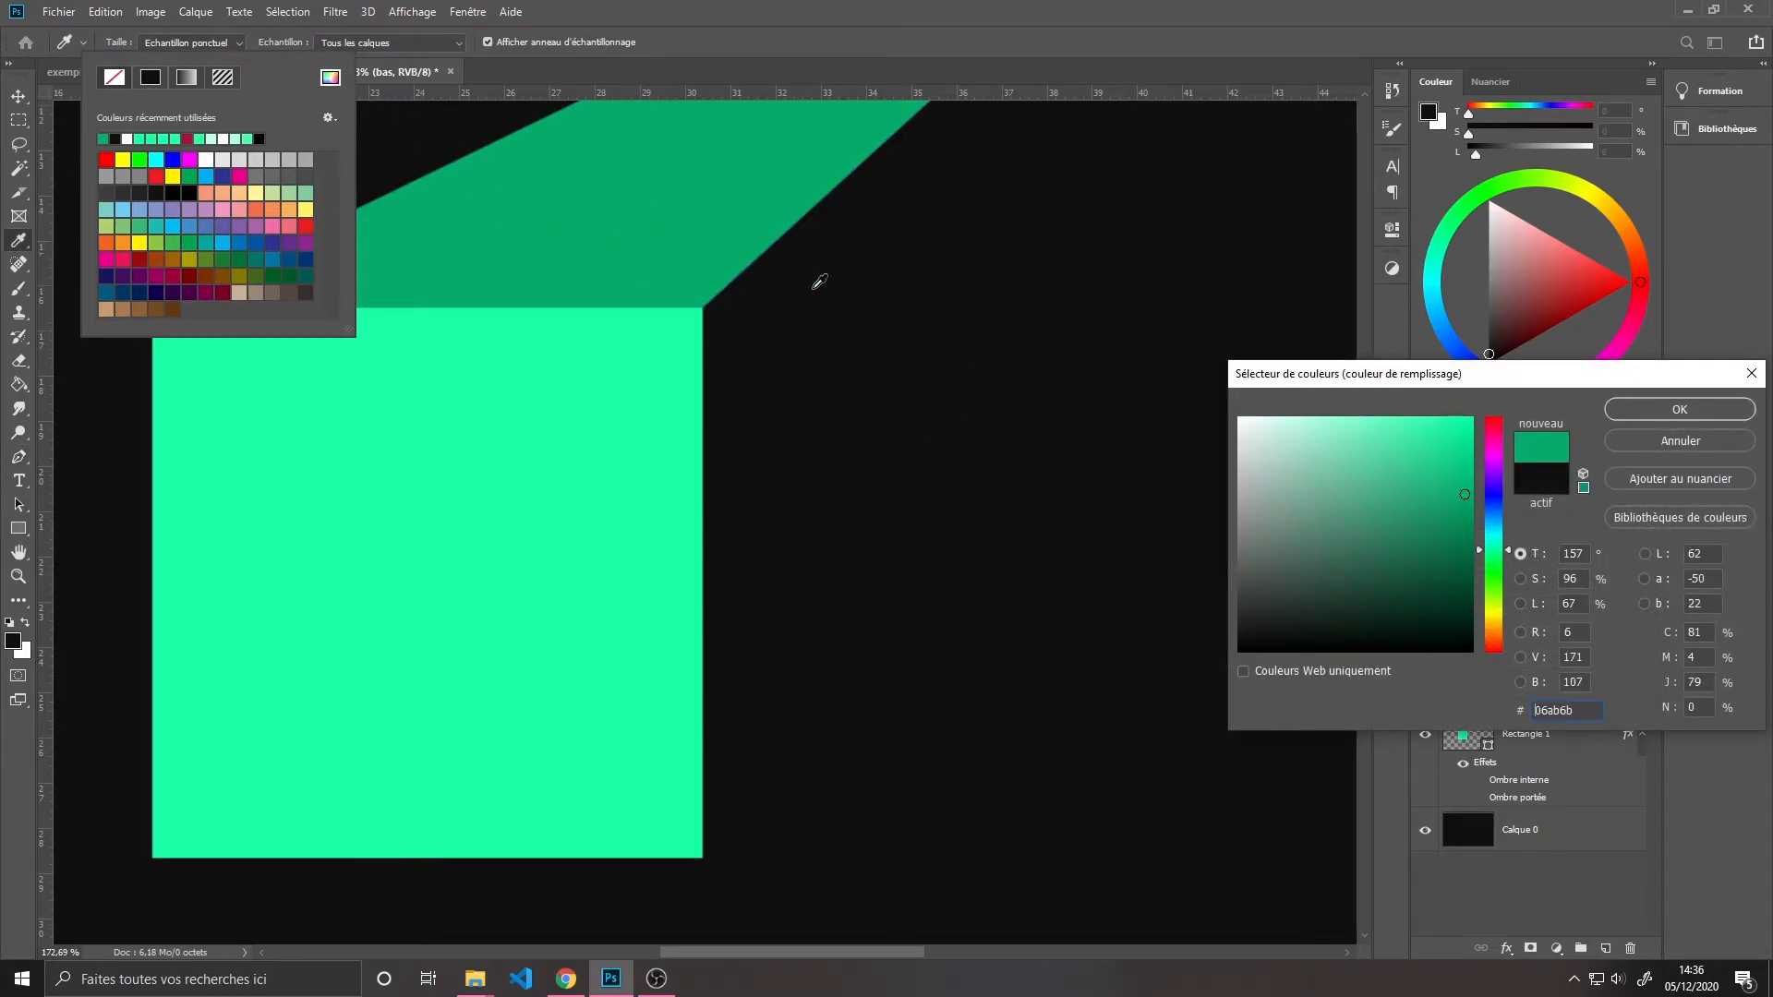
drag(1464, 495, 1466, 579)
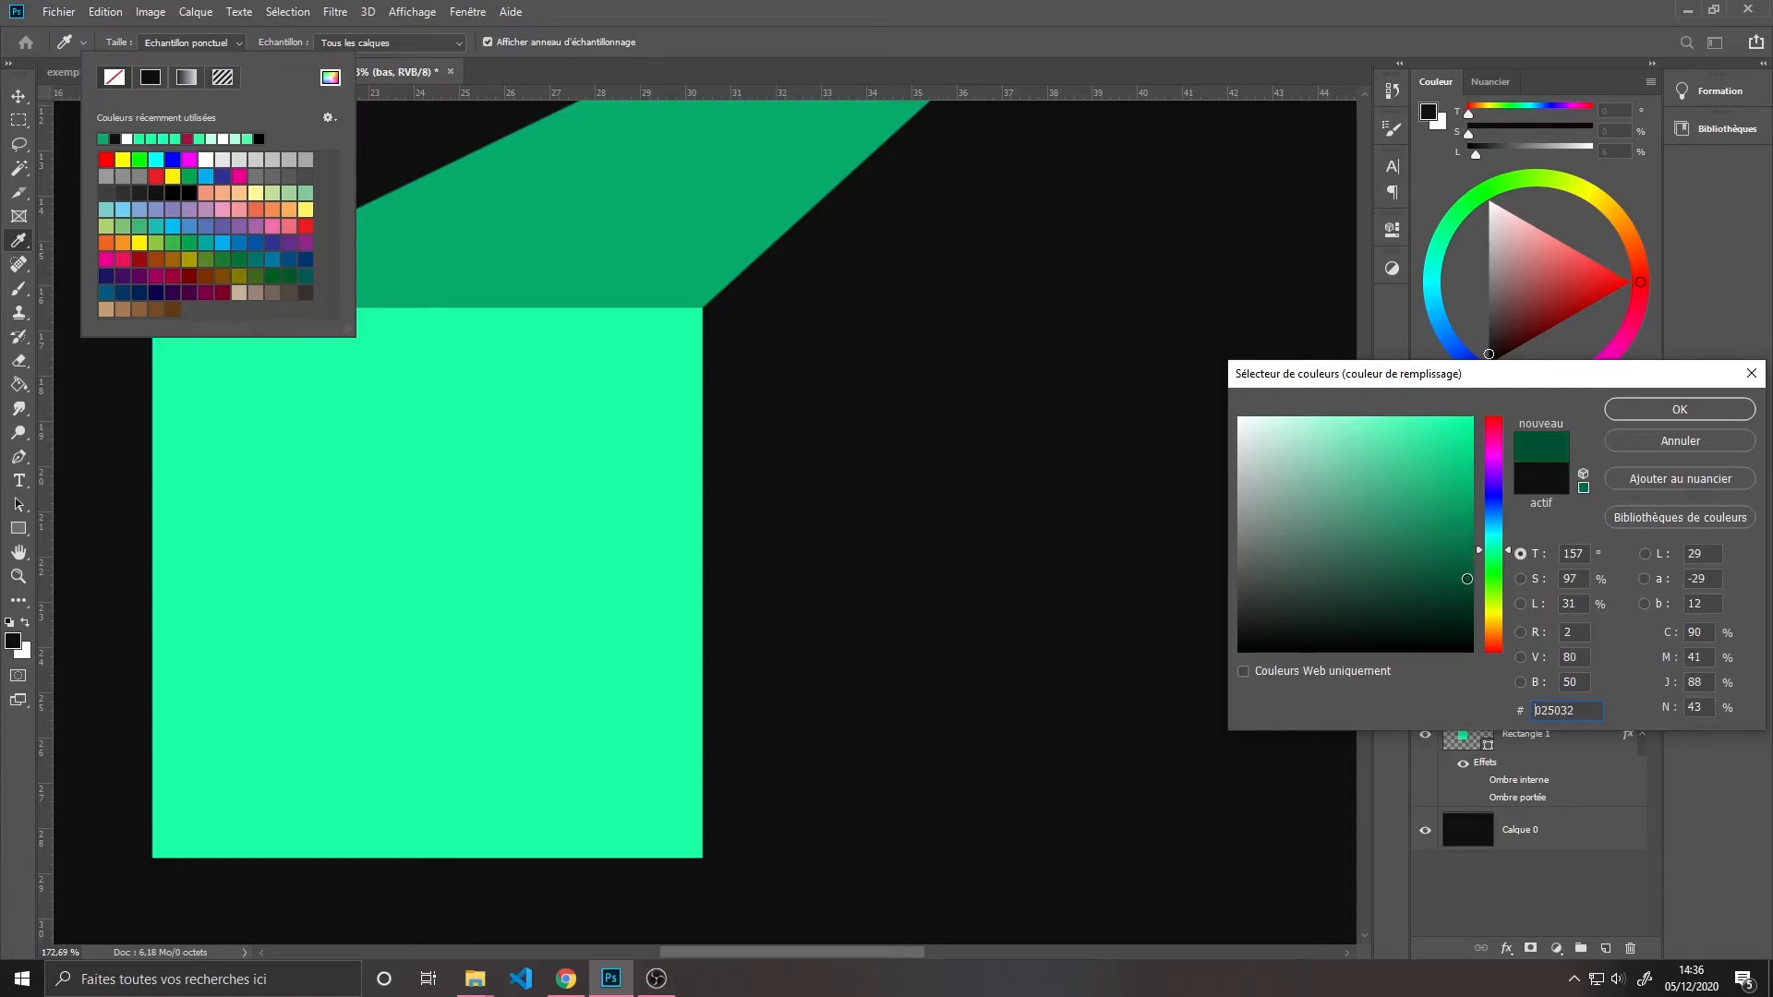
click(1632, 410)
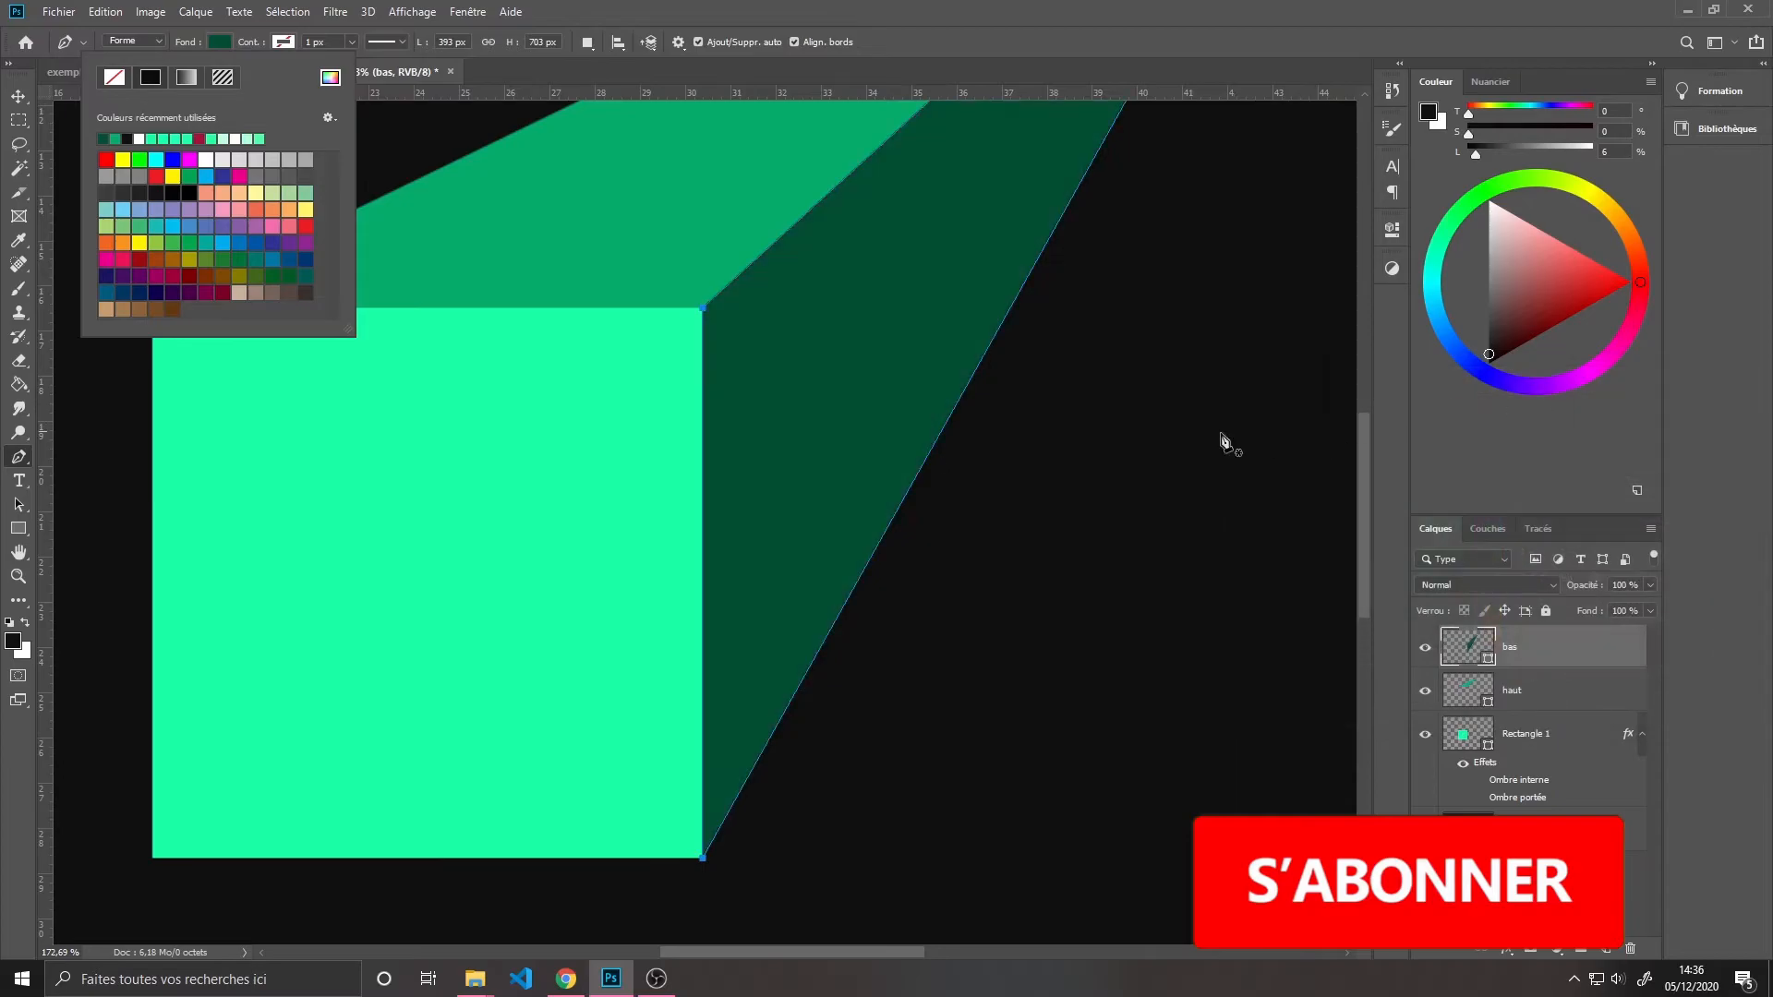
click(219, 42)
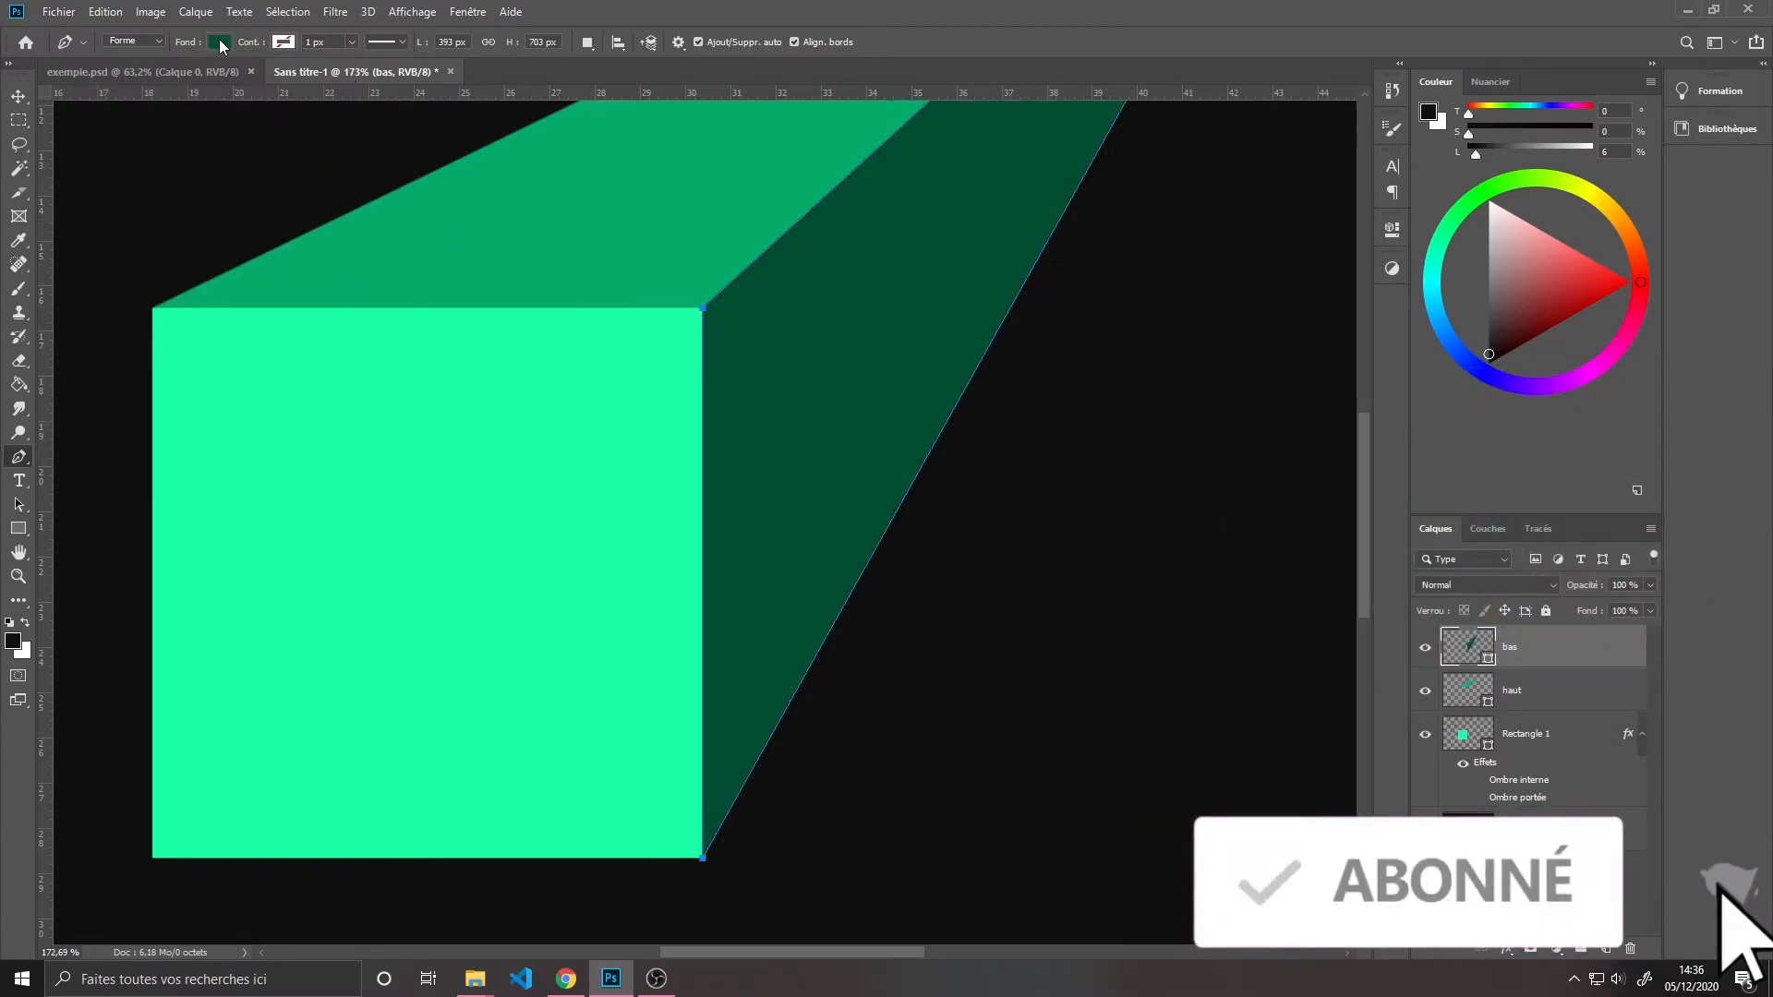
Switch to the Move tool and hide the rulers to show the finished 3D shape clearly
scroll(914, 271, down, 9)
scroll(871, 288, up, 1)
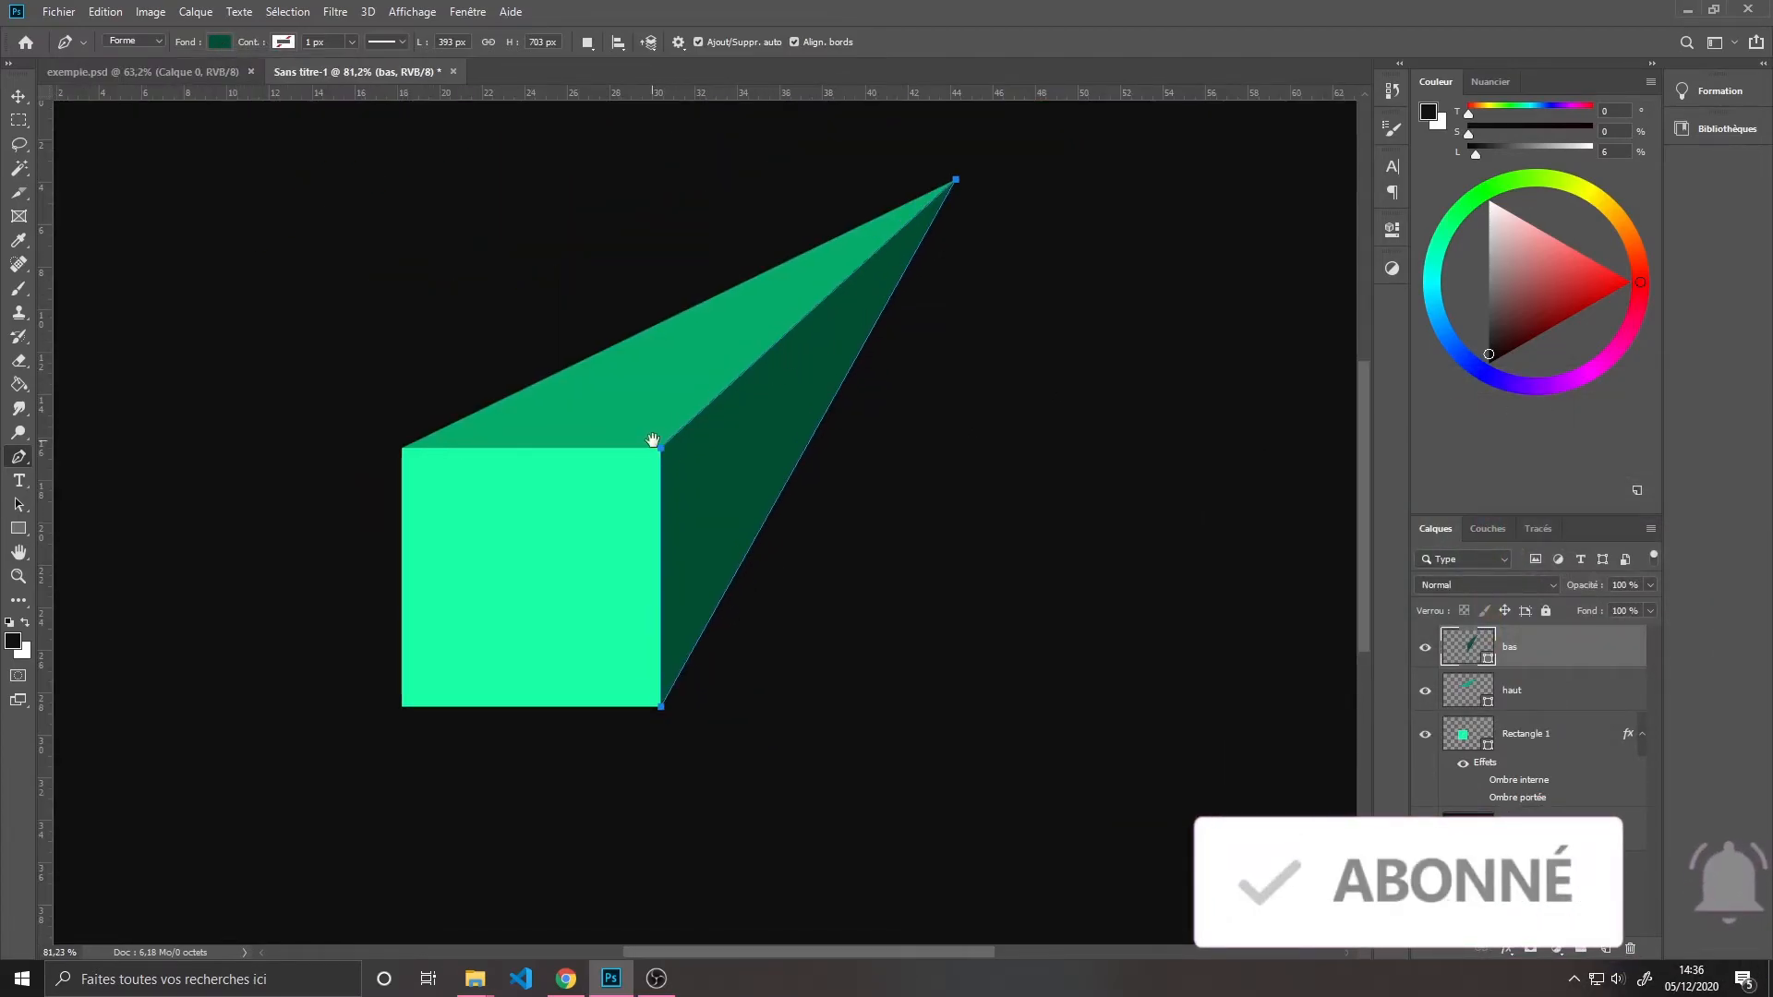
drag(652, 440, 710, 442)
click(19, 95)
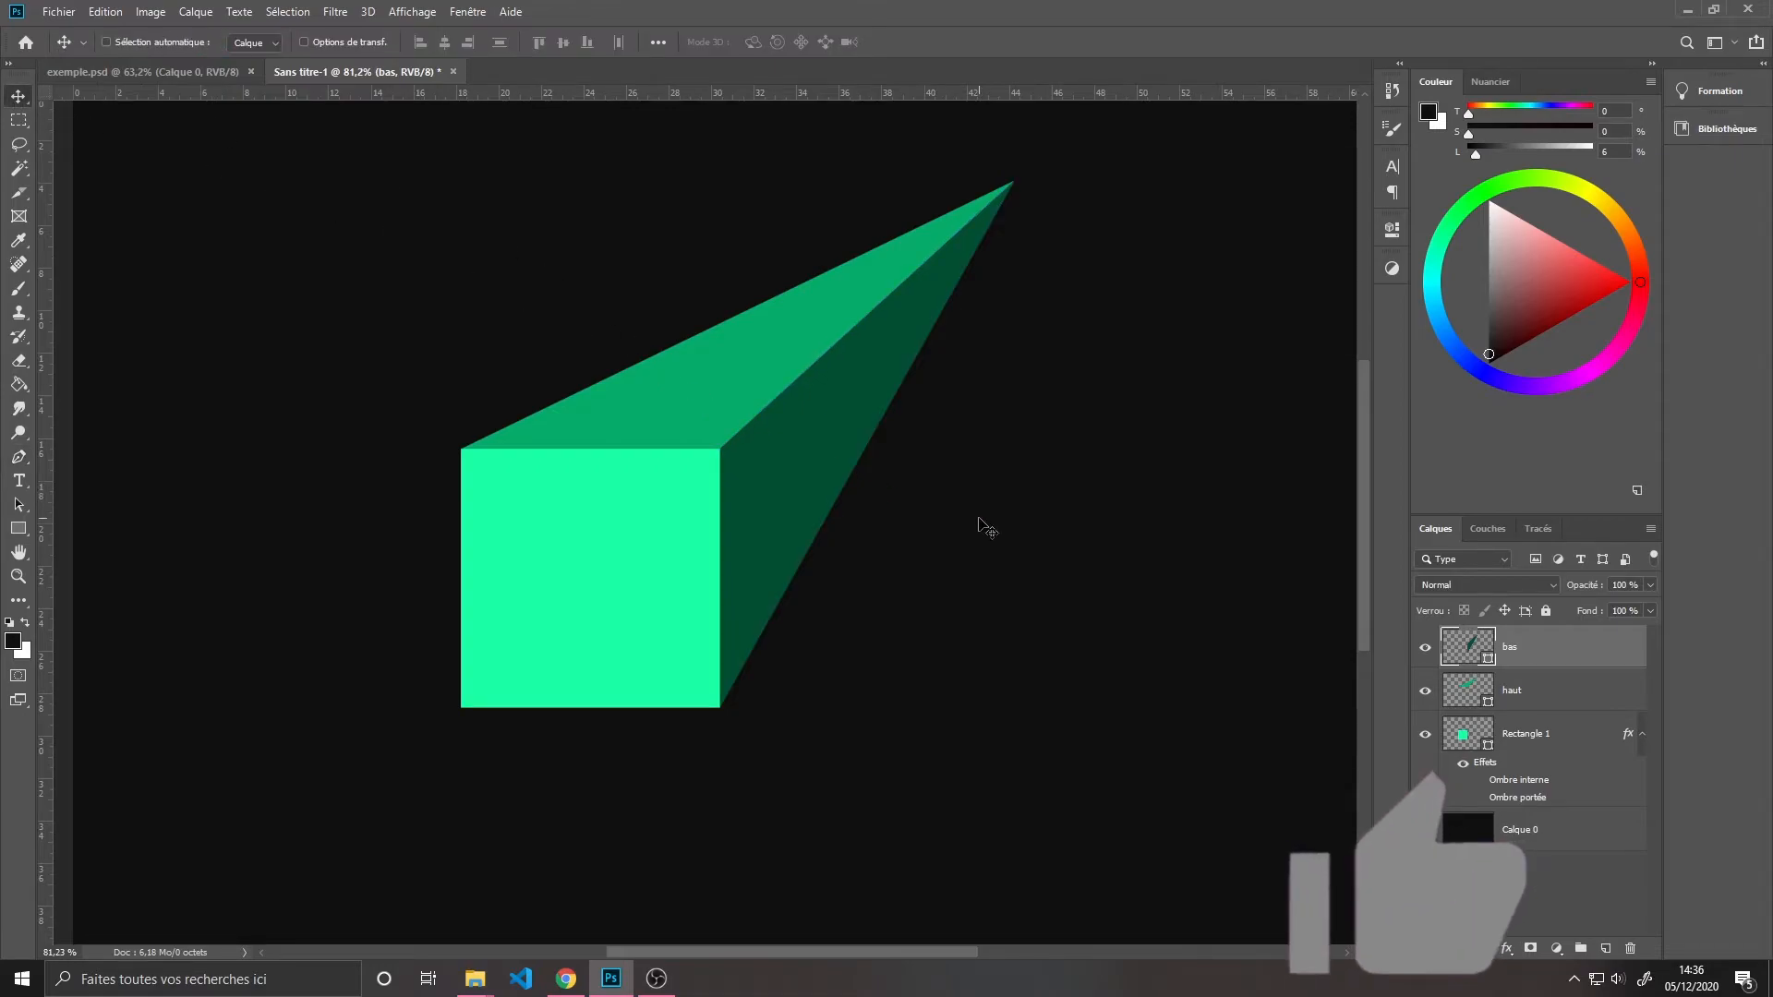
scroll(747, 485, up, 1)
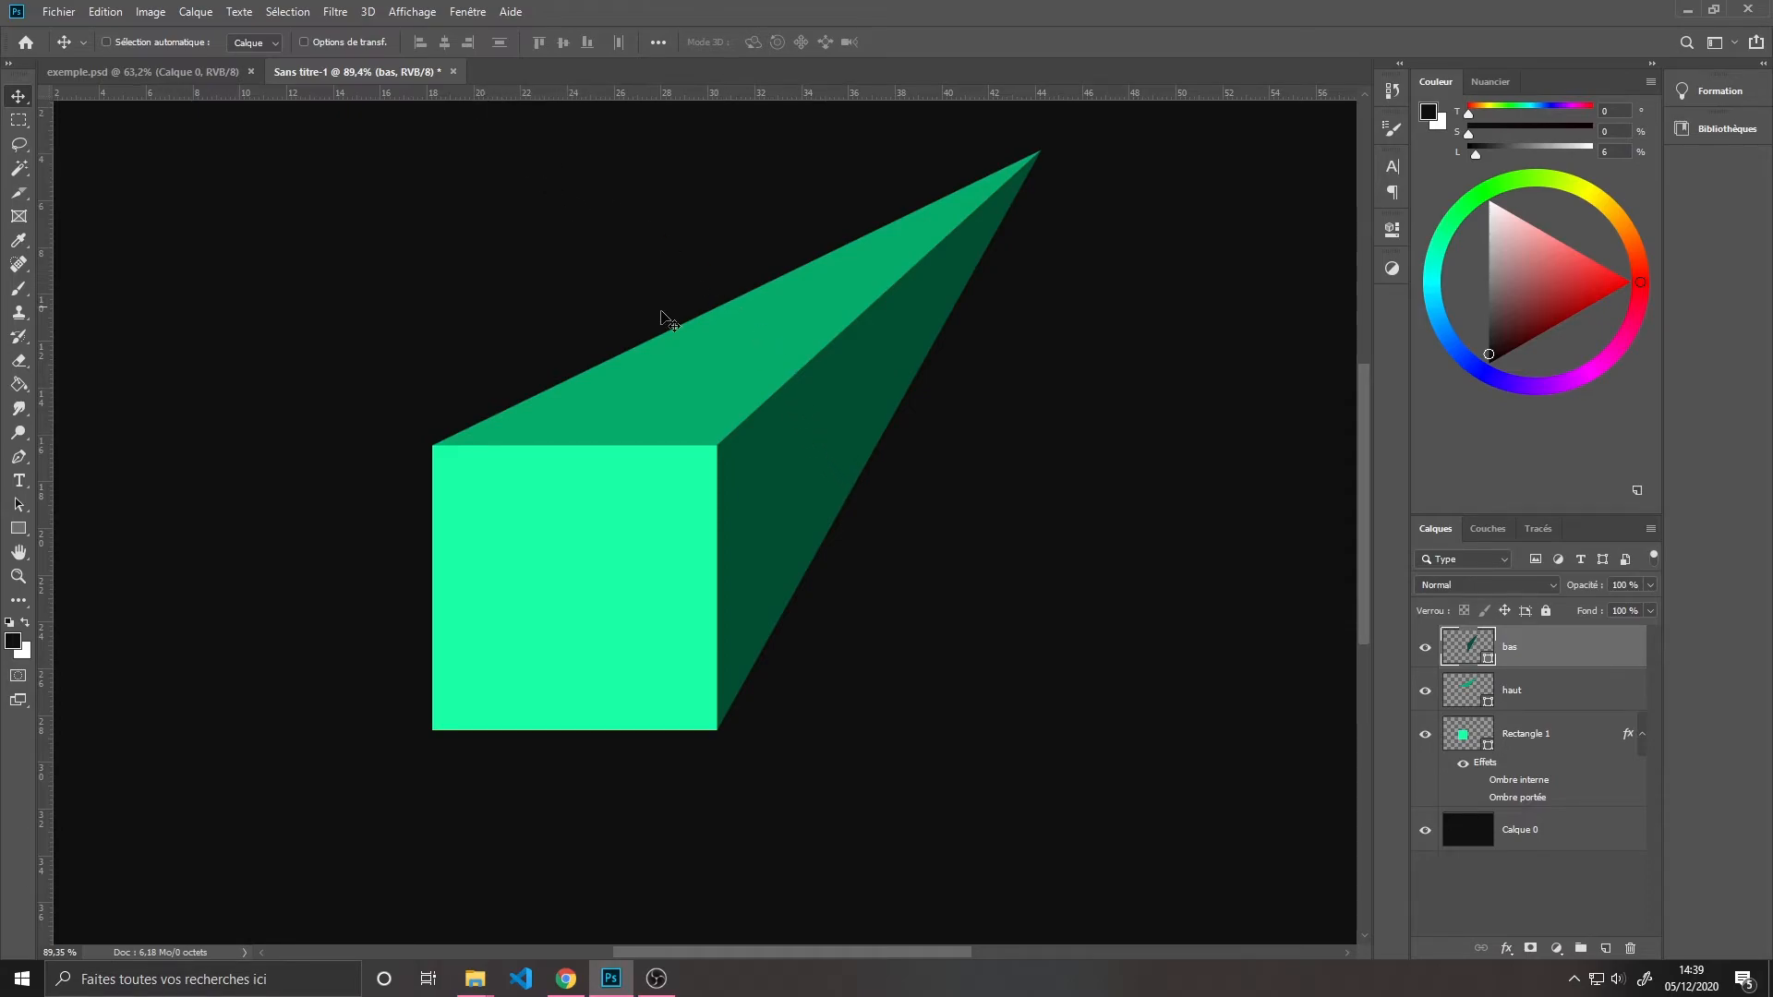
key(ctrl)
key(ctrl+r)
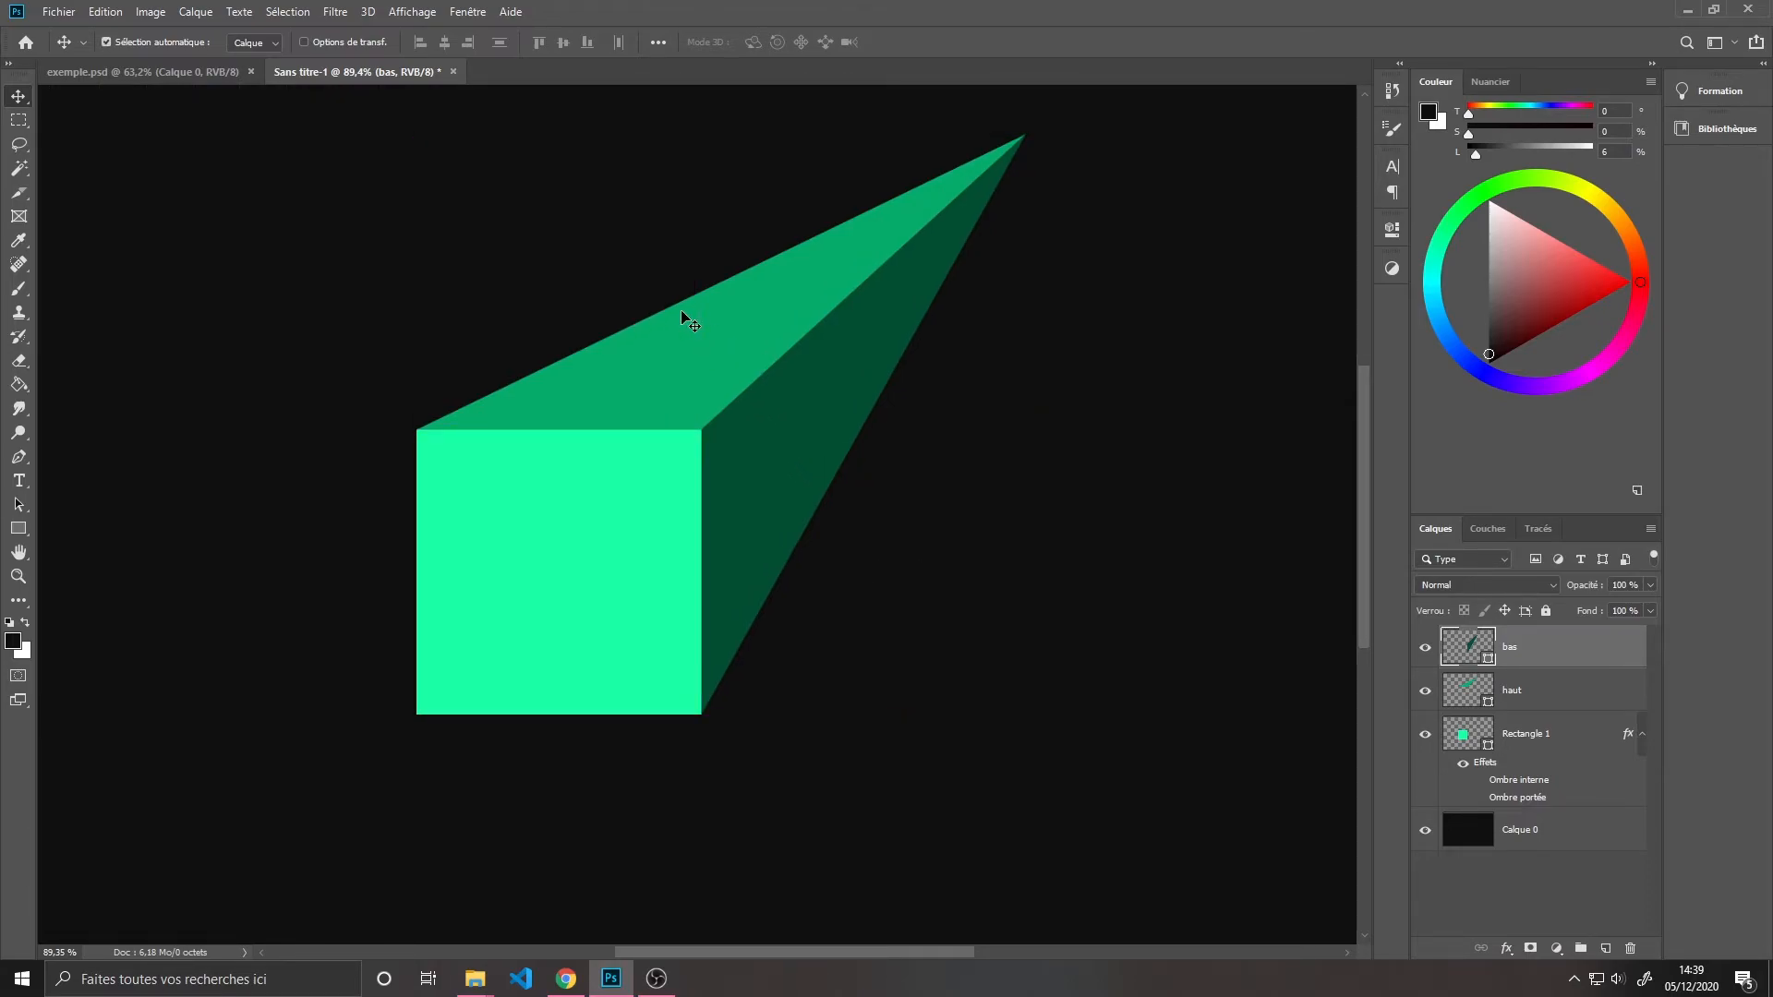
Show the rulers and add a horizontal guide at about 12.8 cm and a vertical guide at about 34.4 cm, crossing on the two side faces' shared edge
key(ctrl+r)
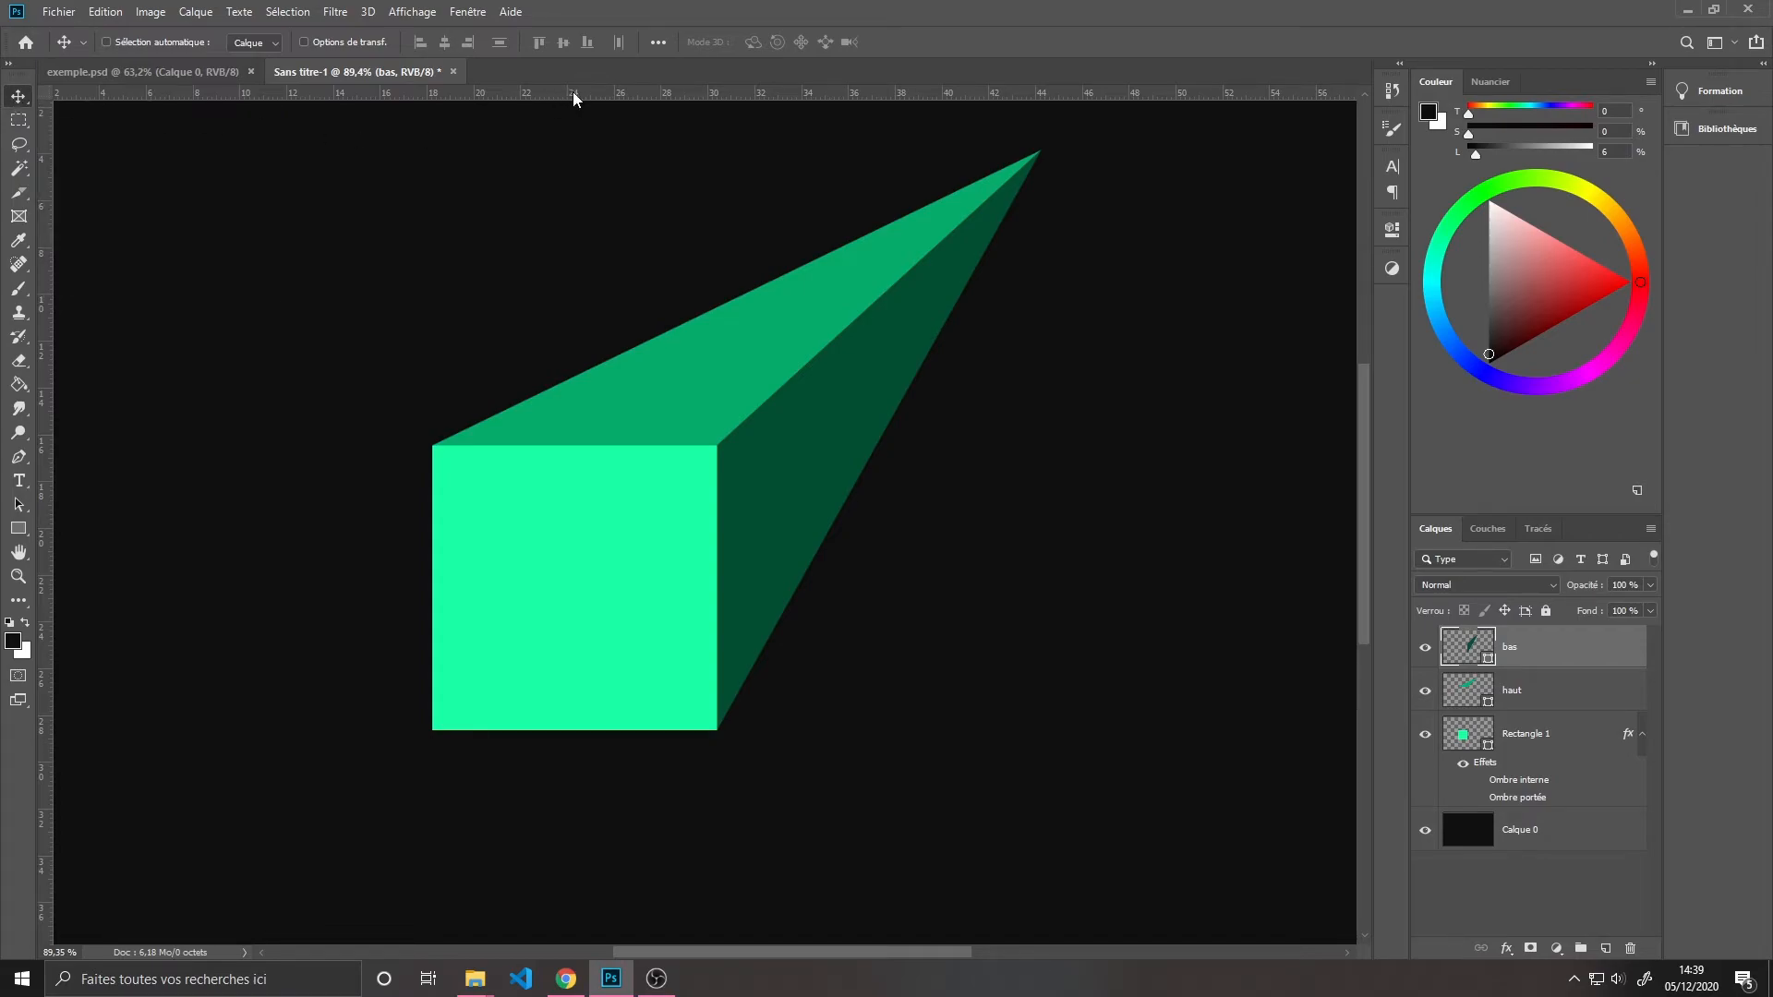
drag(574, 93, 588, 360)
drag(589, 360, 589, 359)
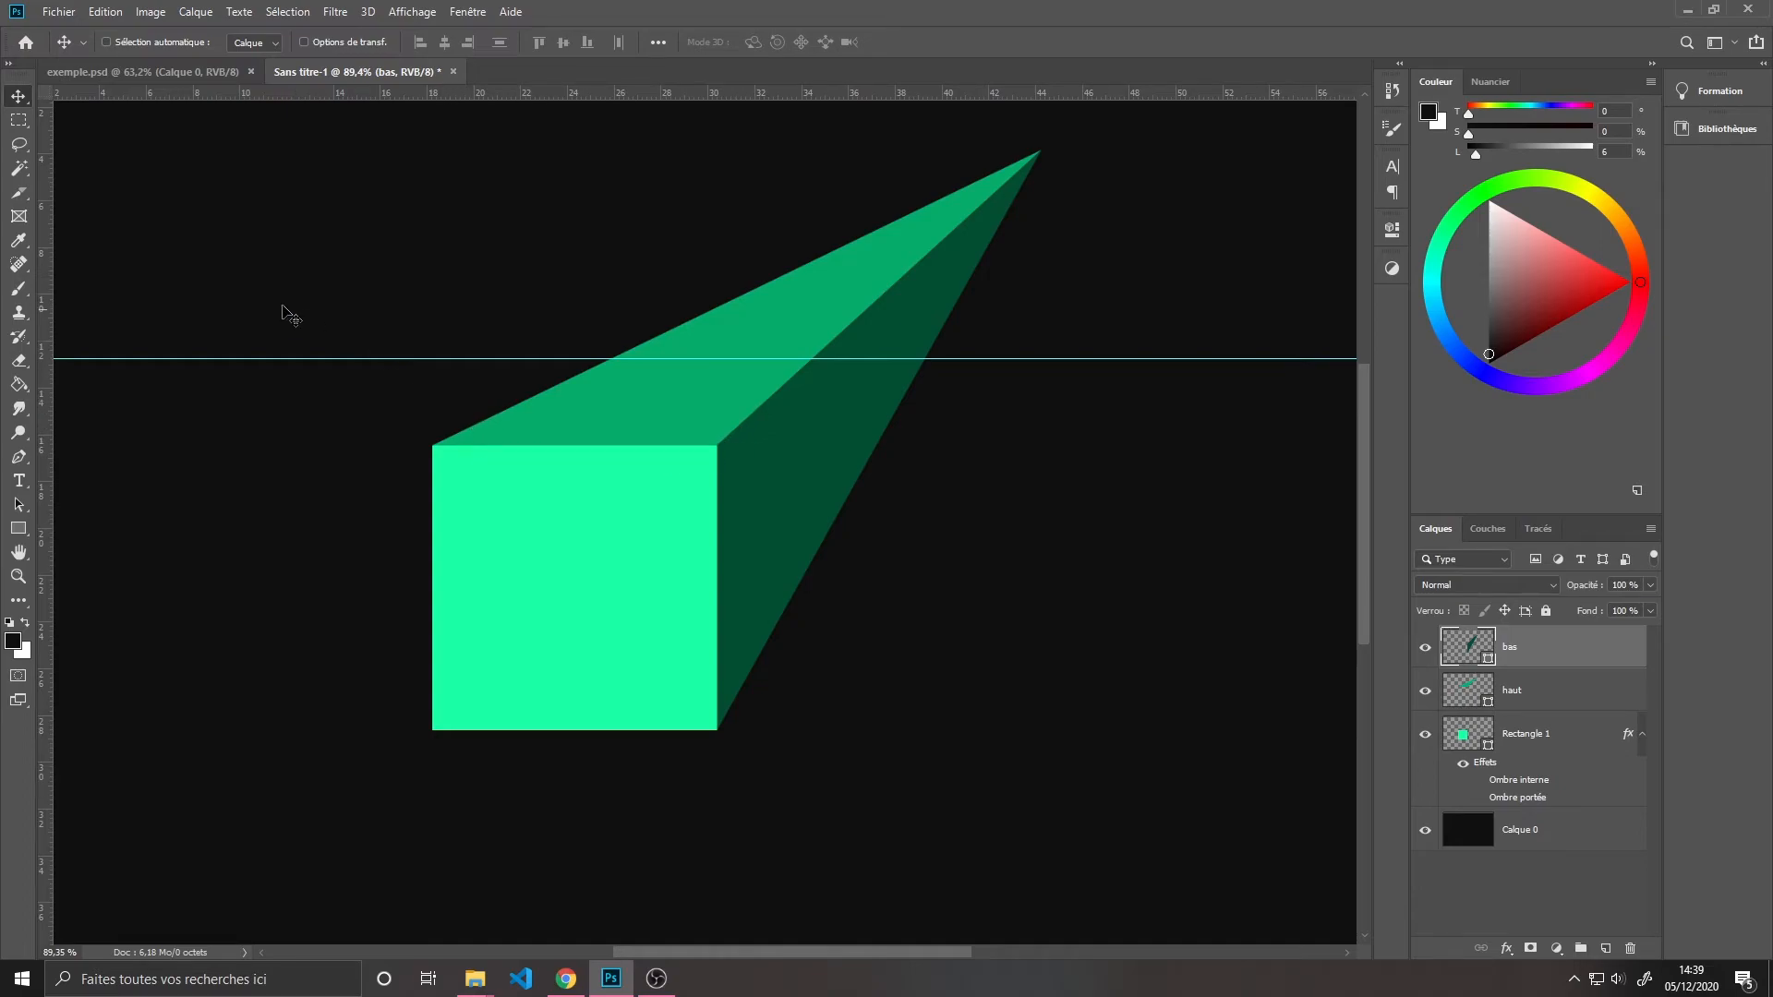
drag(41, 288, 812, 337)
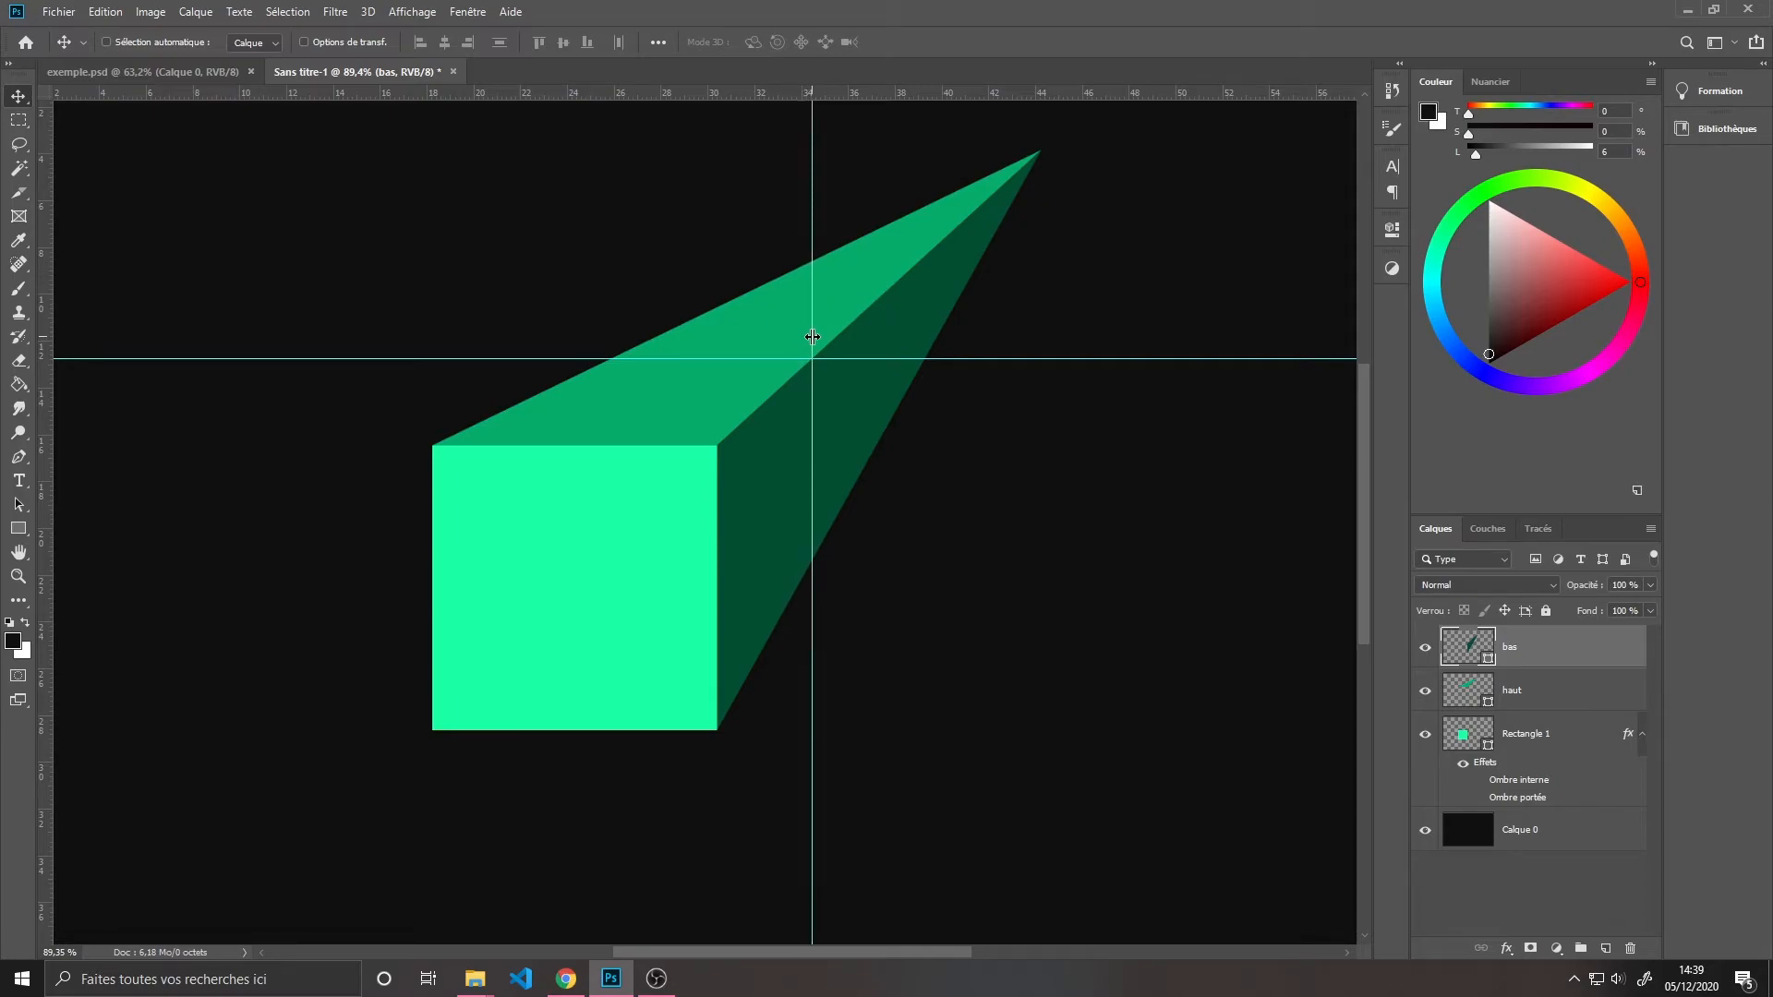
scroll(812, 346, up, 3)
scroll(828, 322, up, 10)
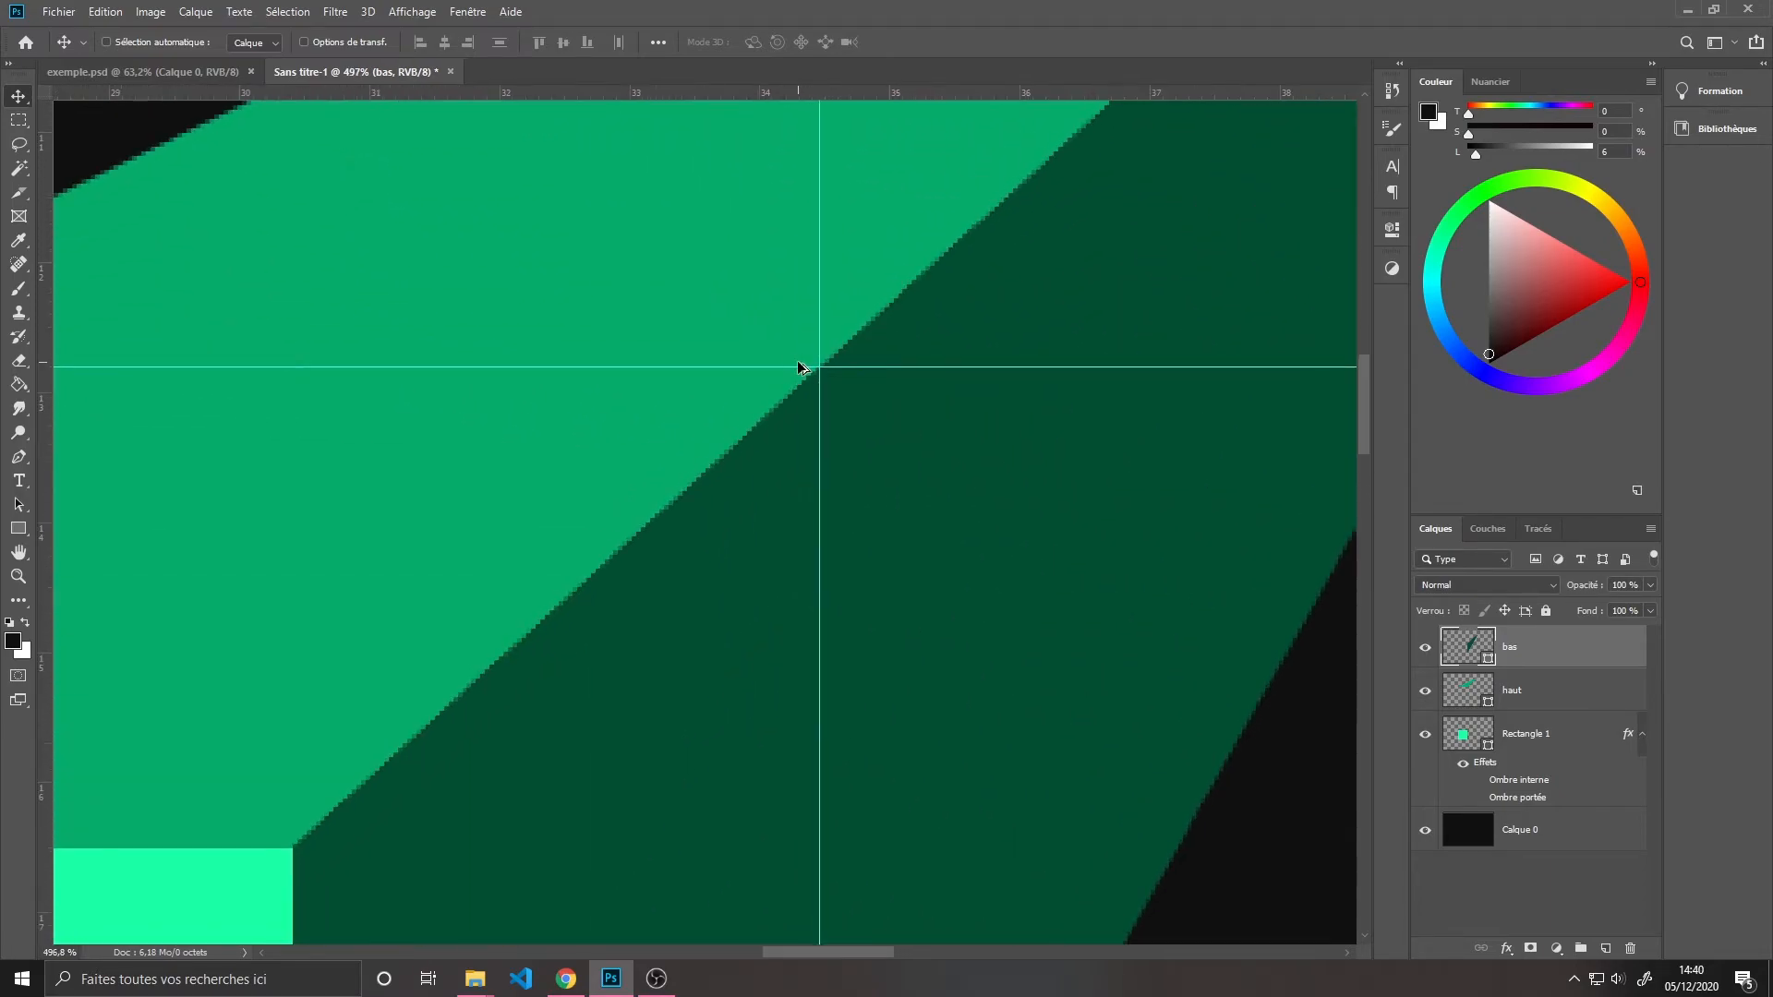
mouse_move(844, 346)
mouse_down()
mouse_move(771, 346)
mouse_move(803, 320)
mouse_move(847, 332)
mouse_up()
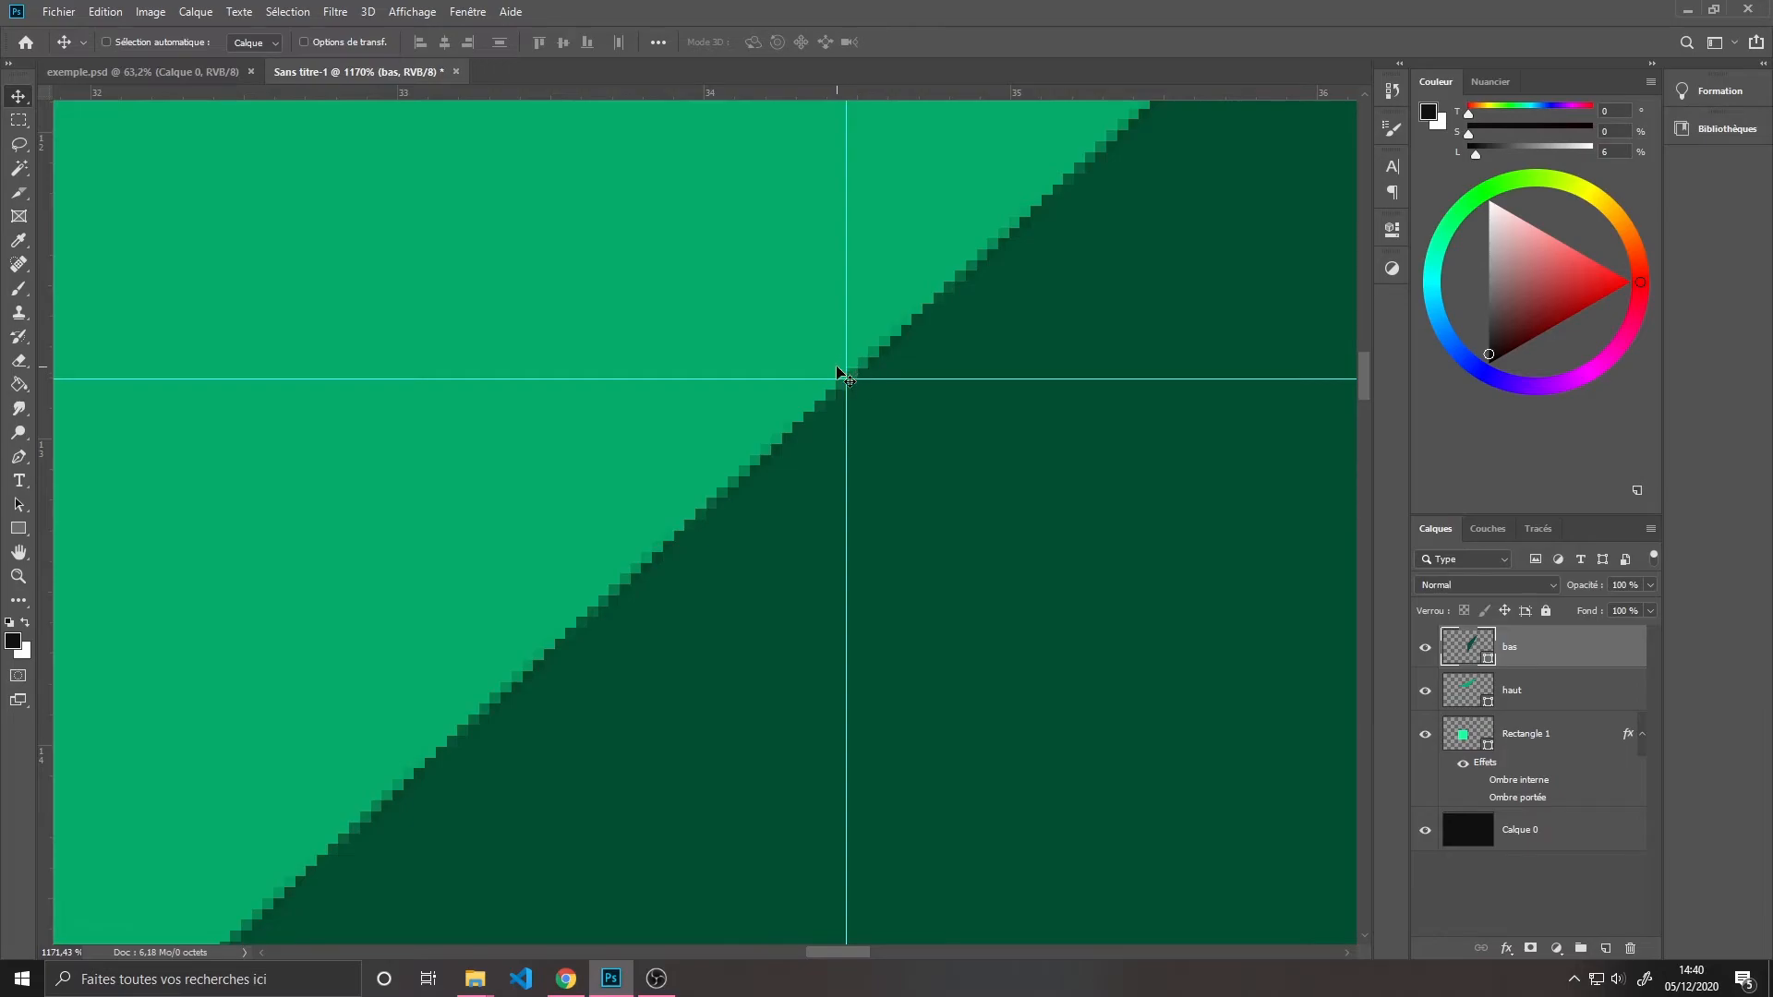
alt+scroll(835, 397, down, 10)
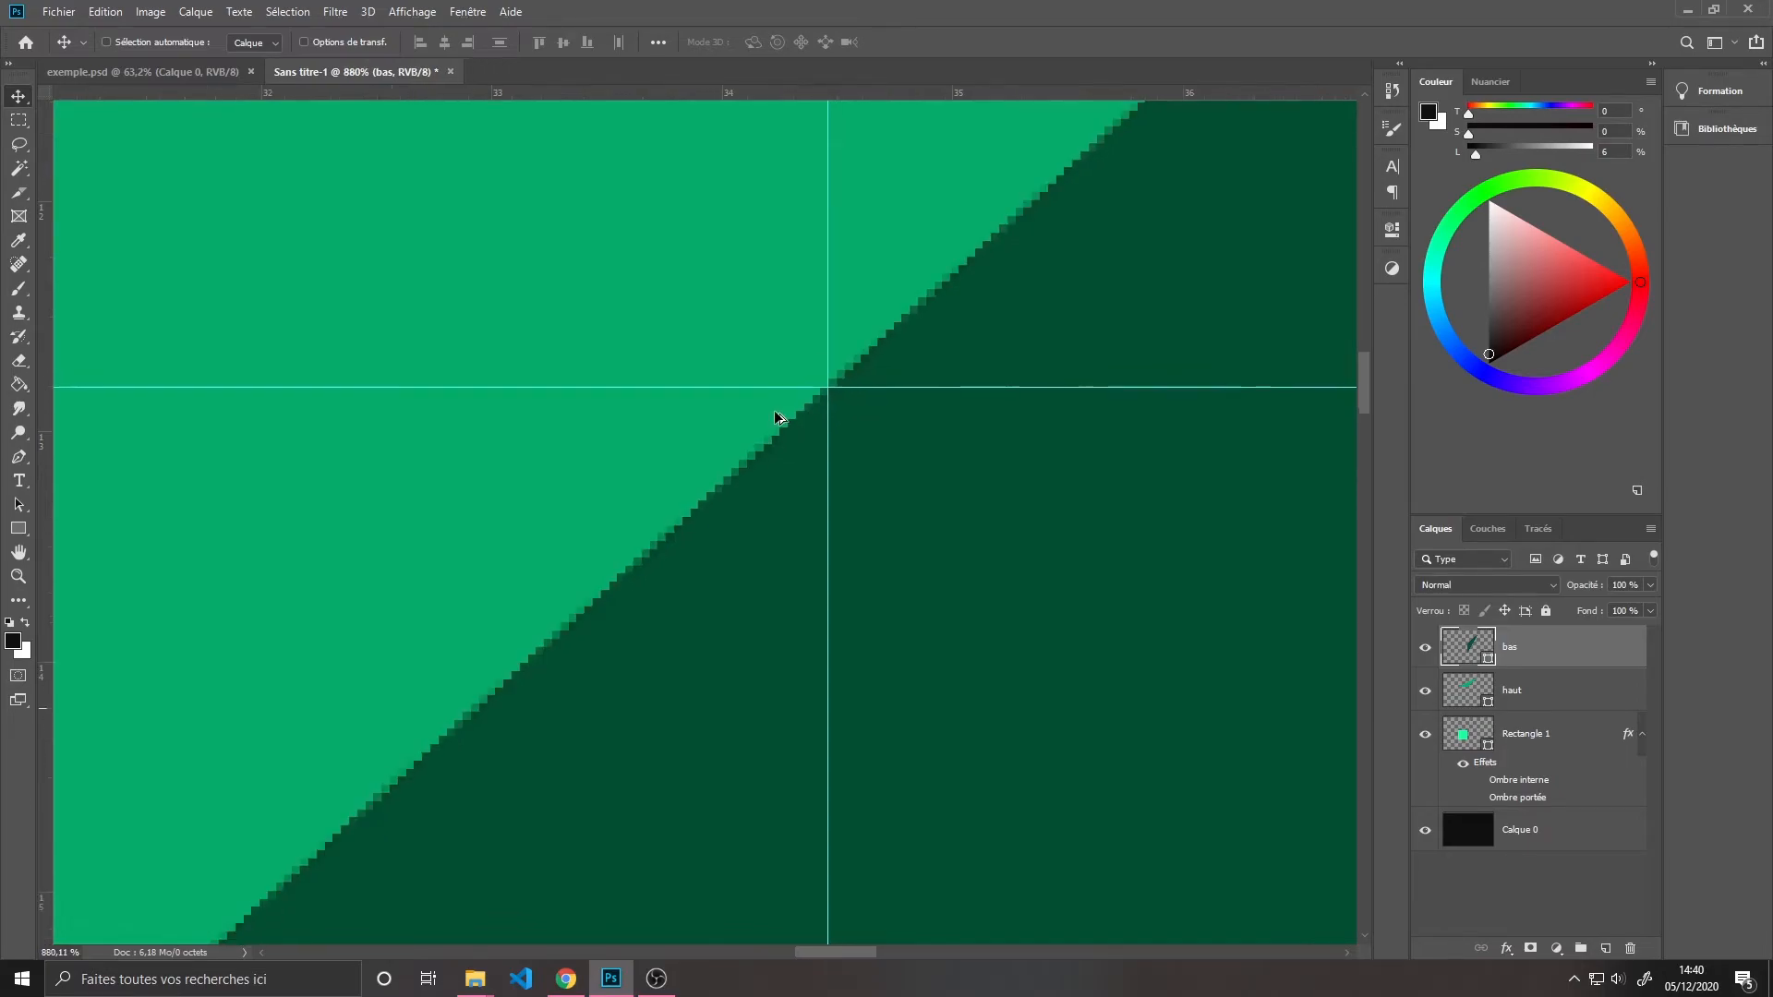
alt+scroll(685, 467, down, 5)
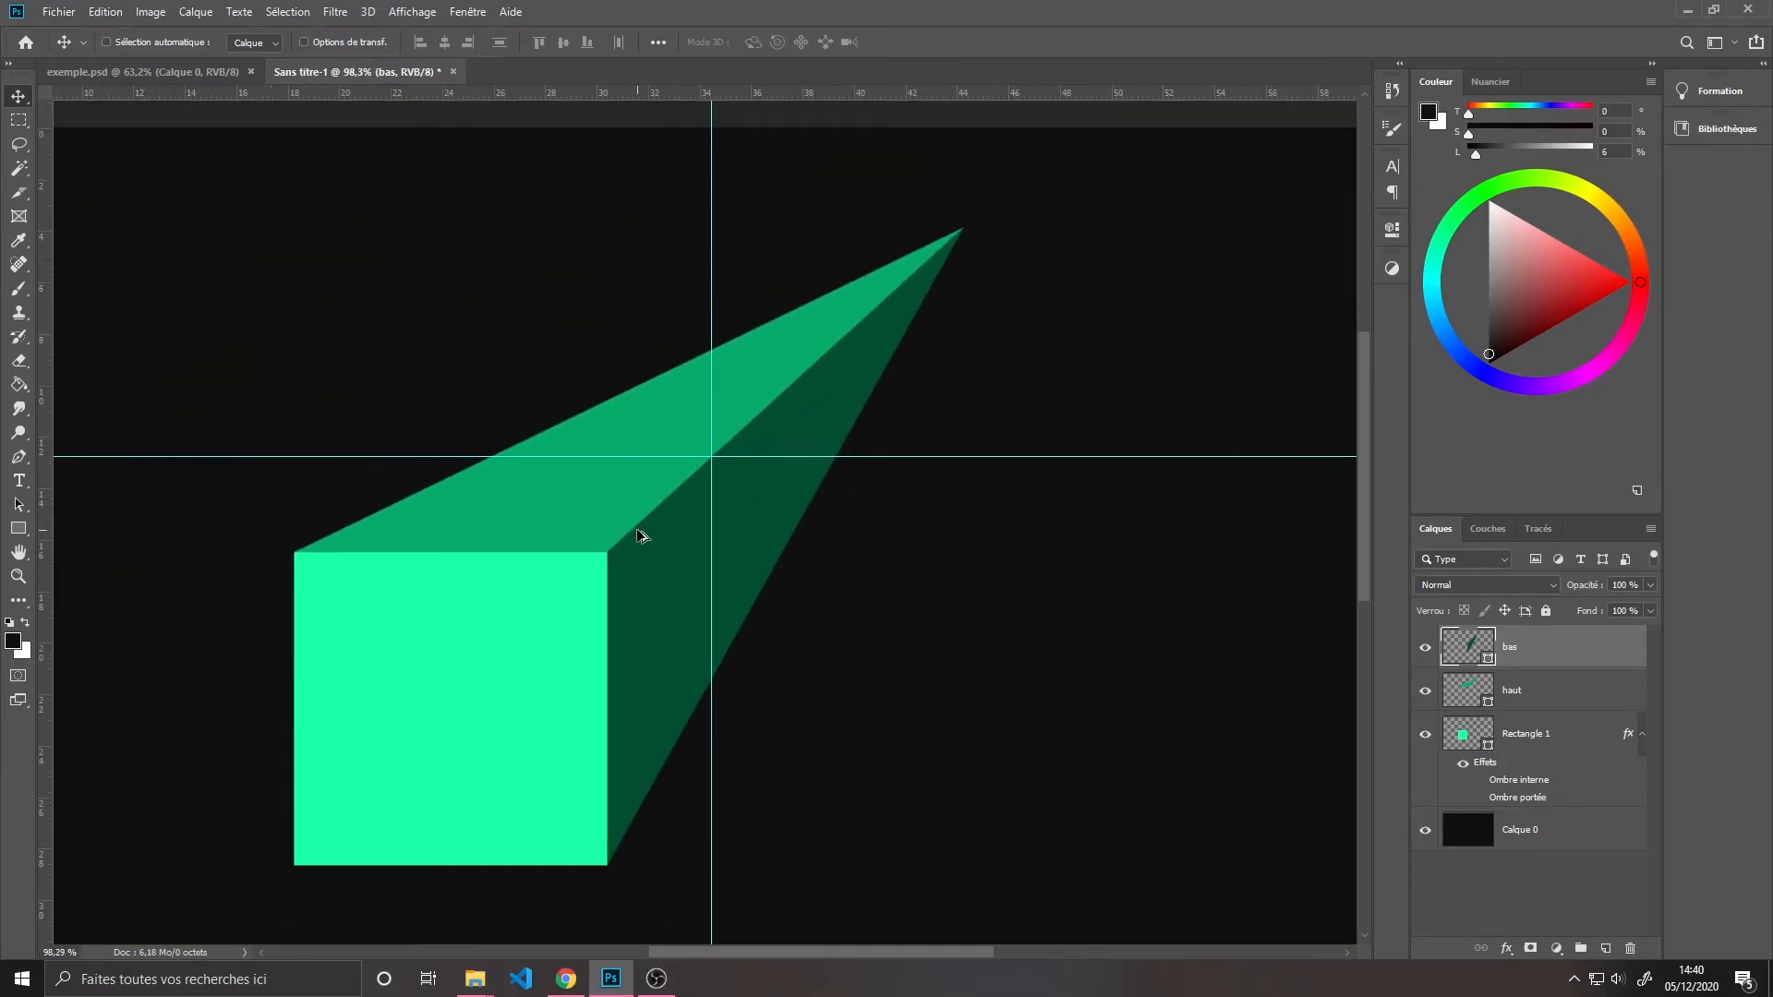
drag(594, 637, 619, 558)
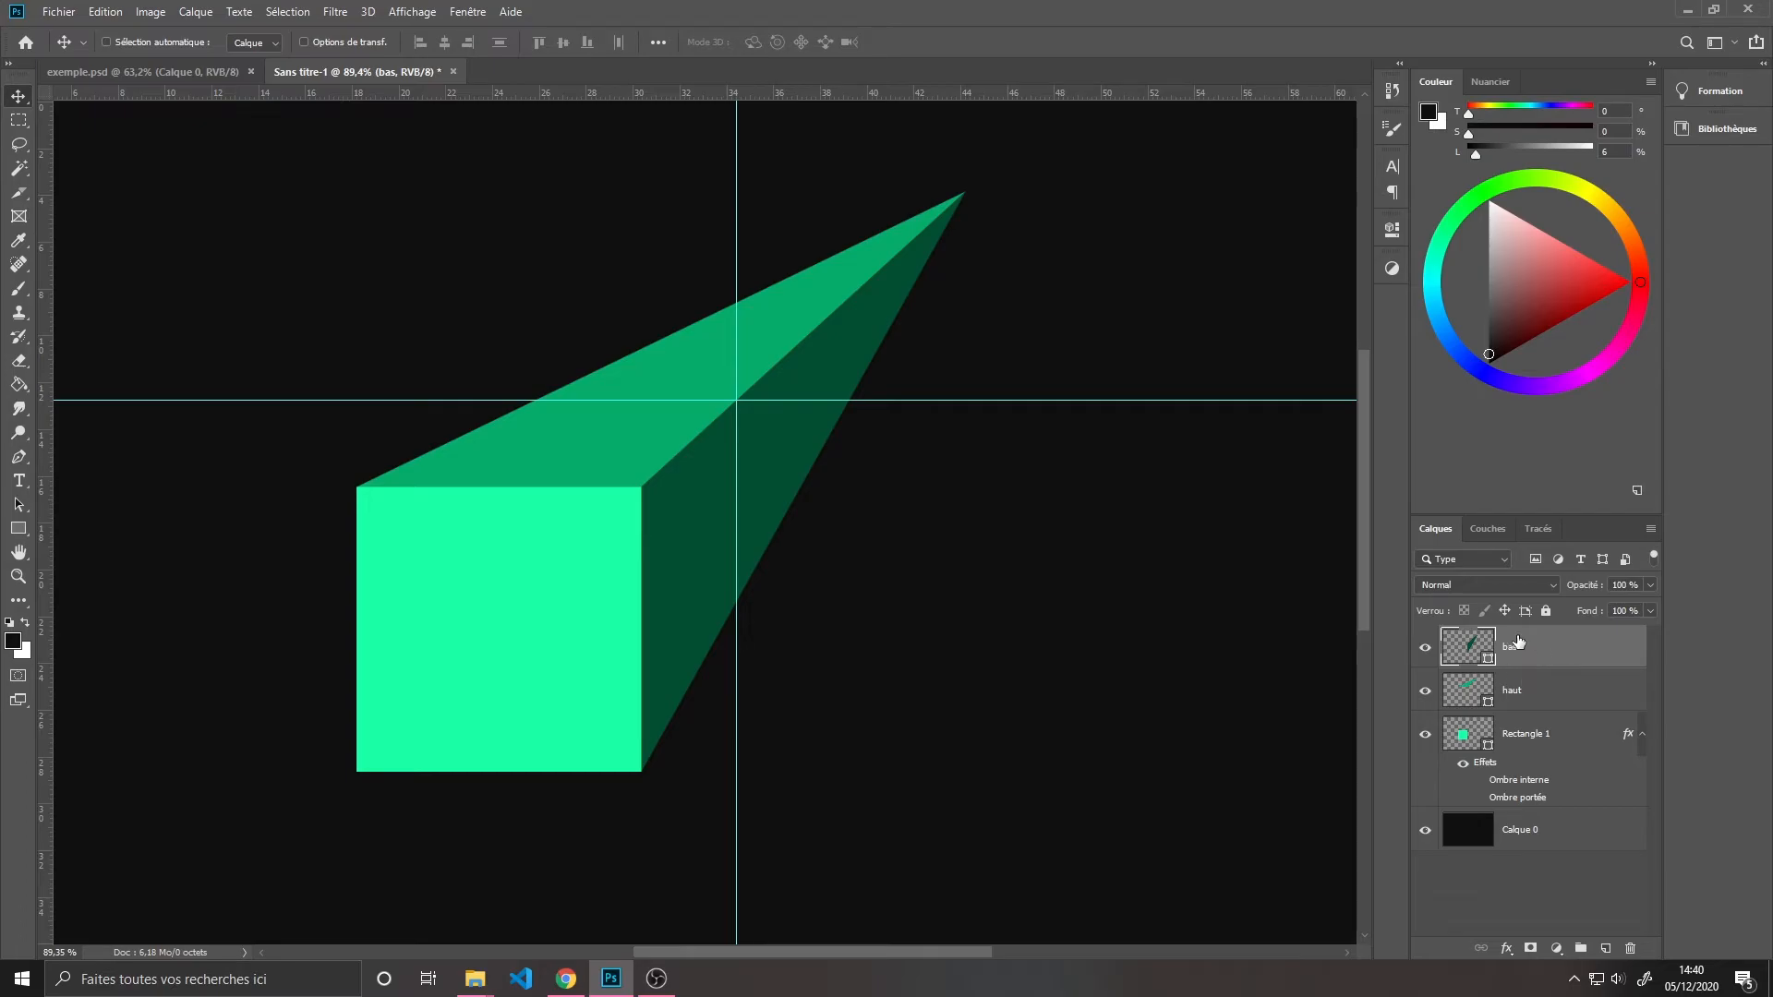
Rasterize the bas and haut shape layers
right_click(1562, 654)
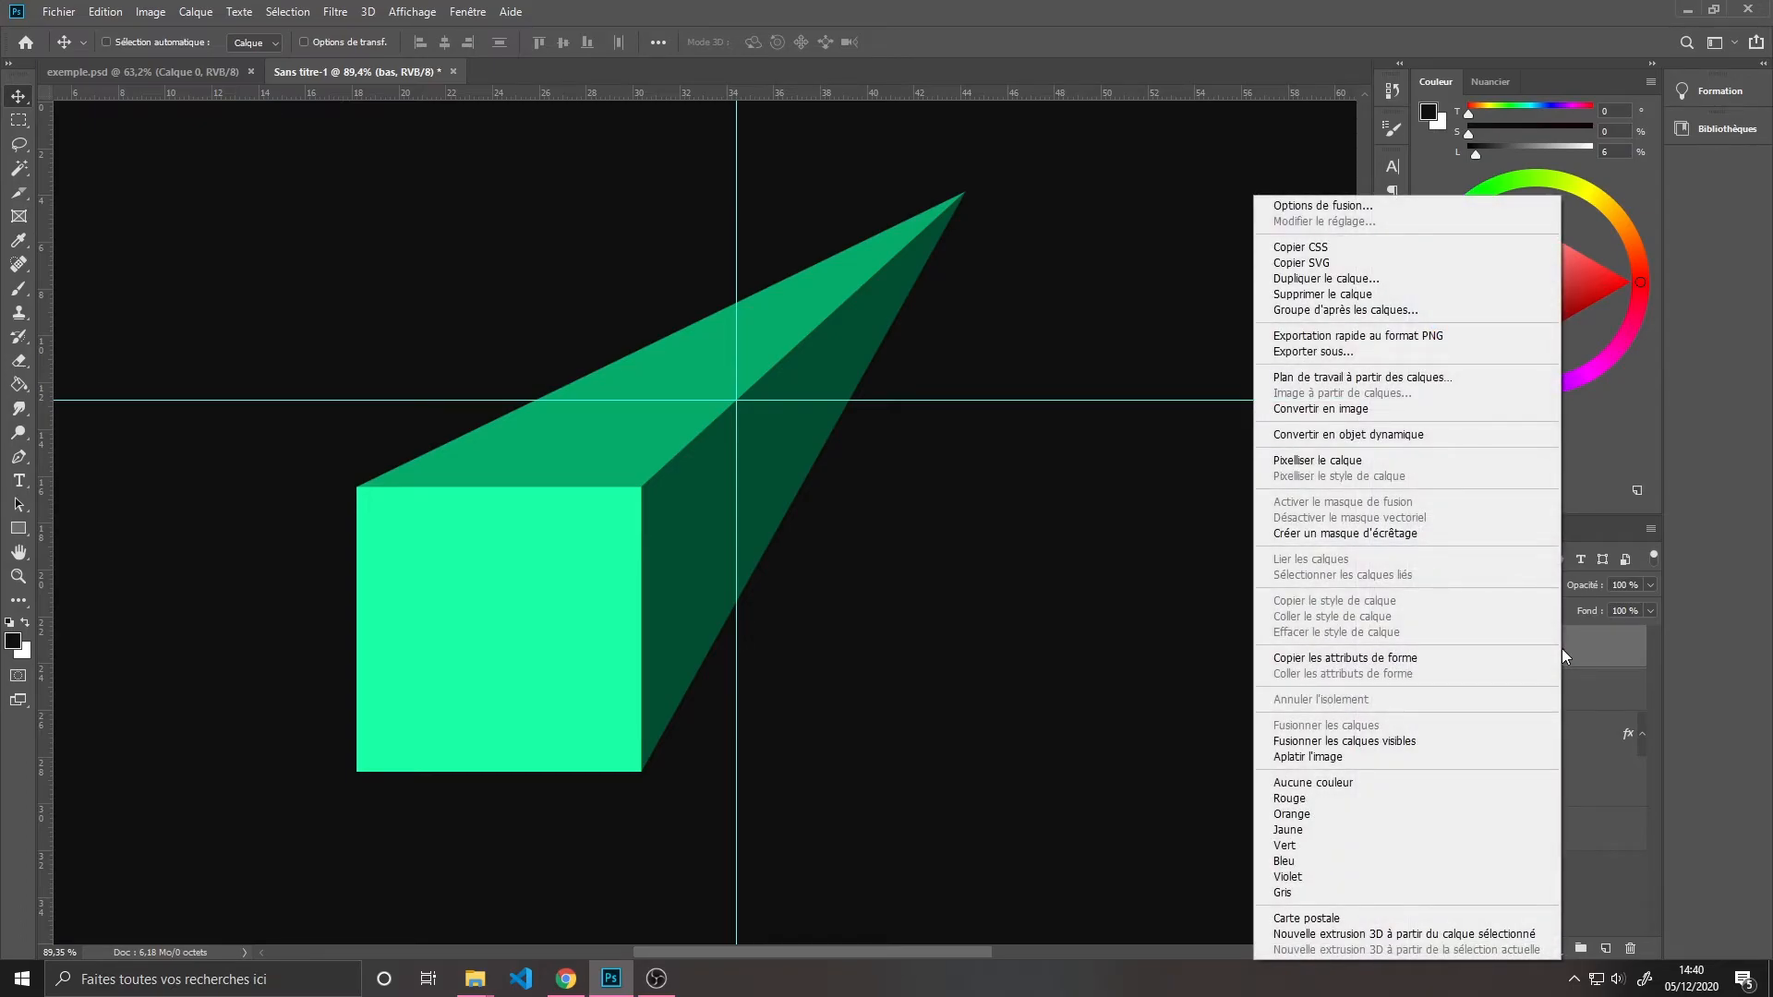
click(1316, 461)
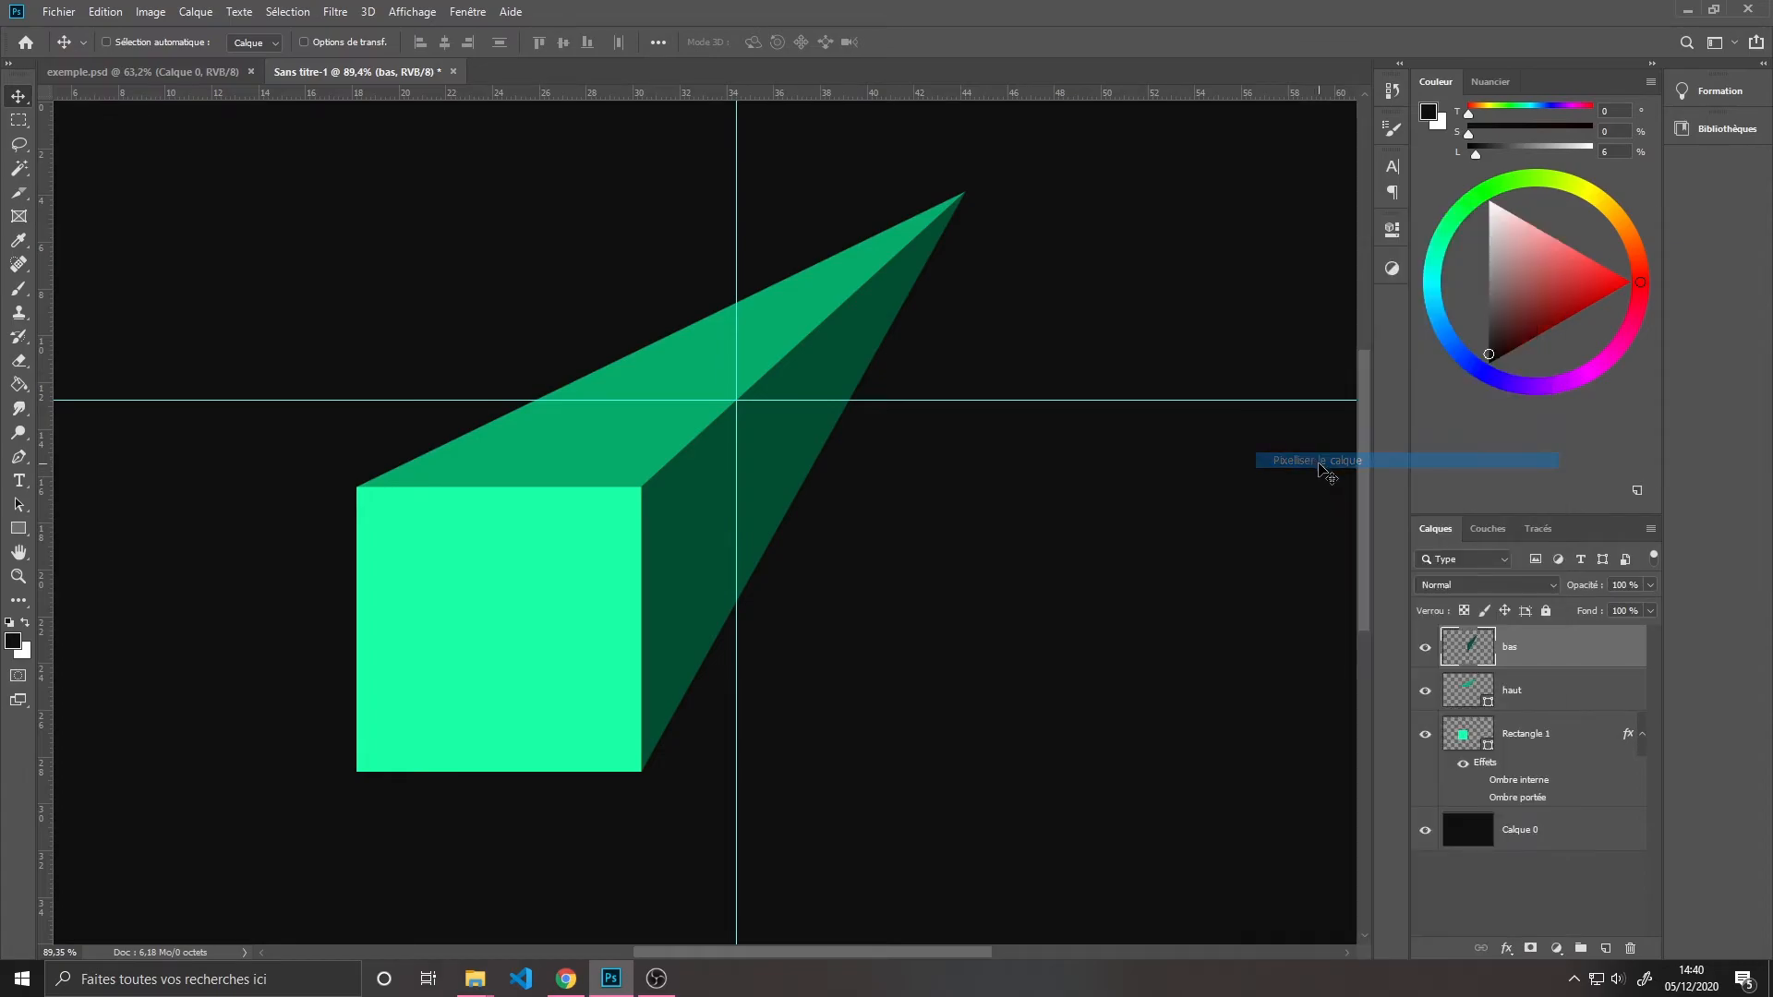
click(1547, 699)
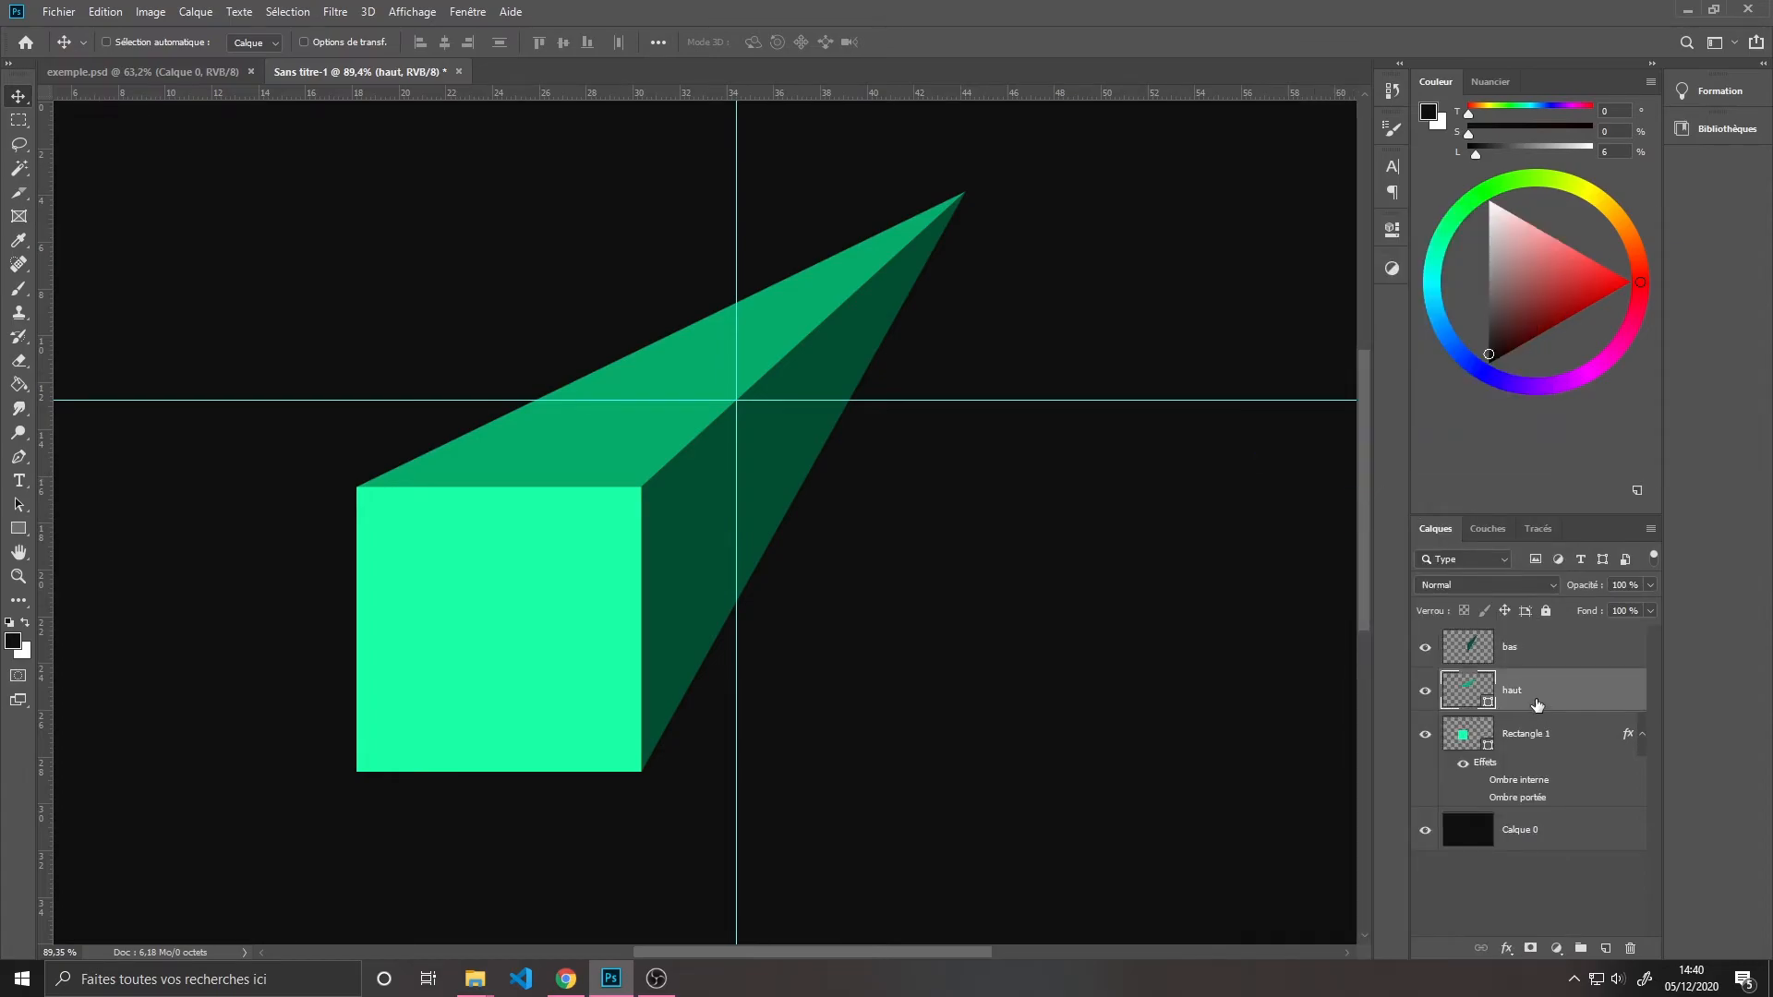
right_click(1538, 699)
click(1329, 460)
Cut the part of the haut layer above the horizontal guide using a rectangular selection
click(14, 127)
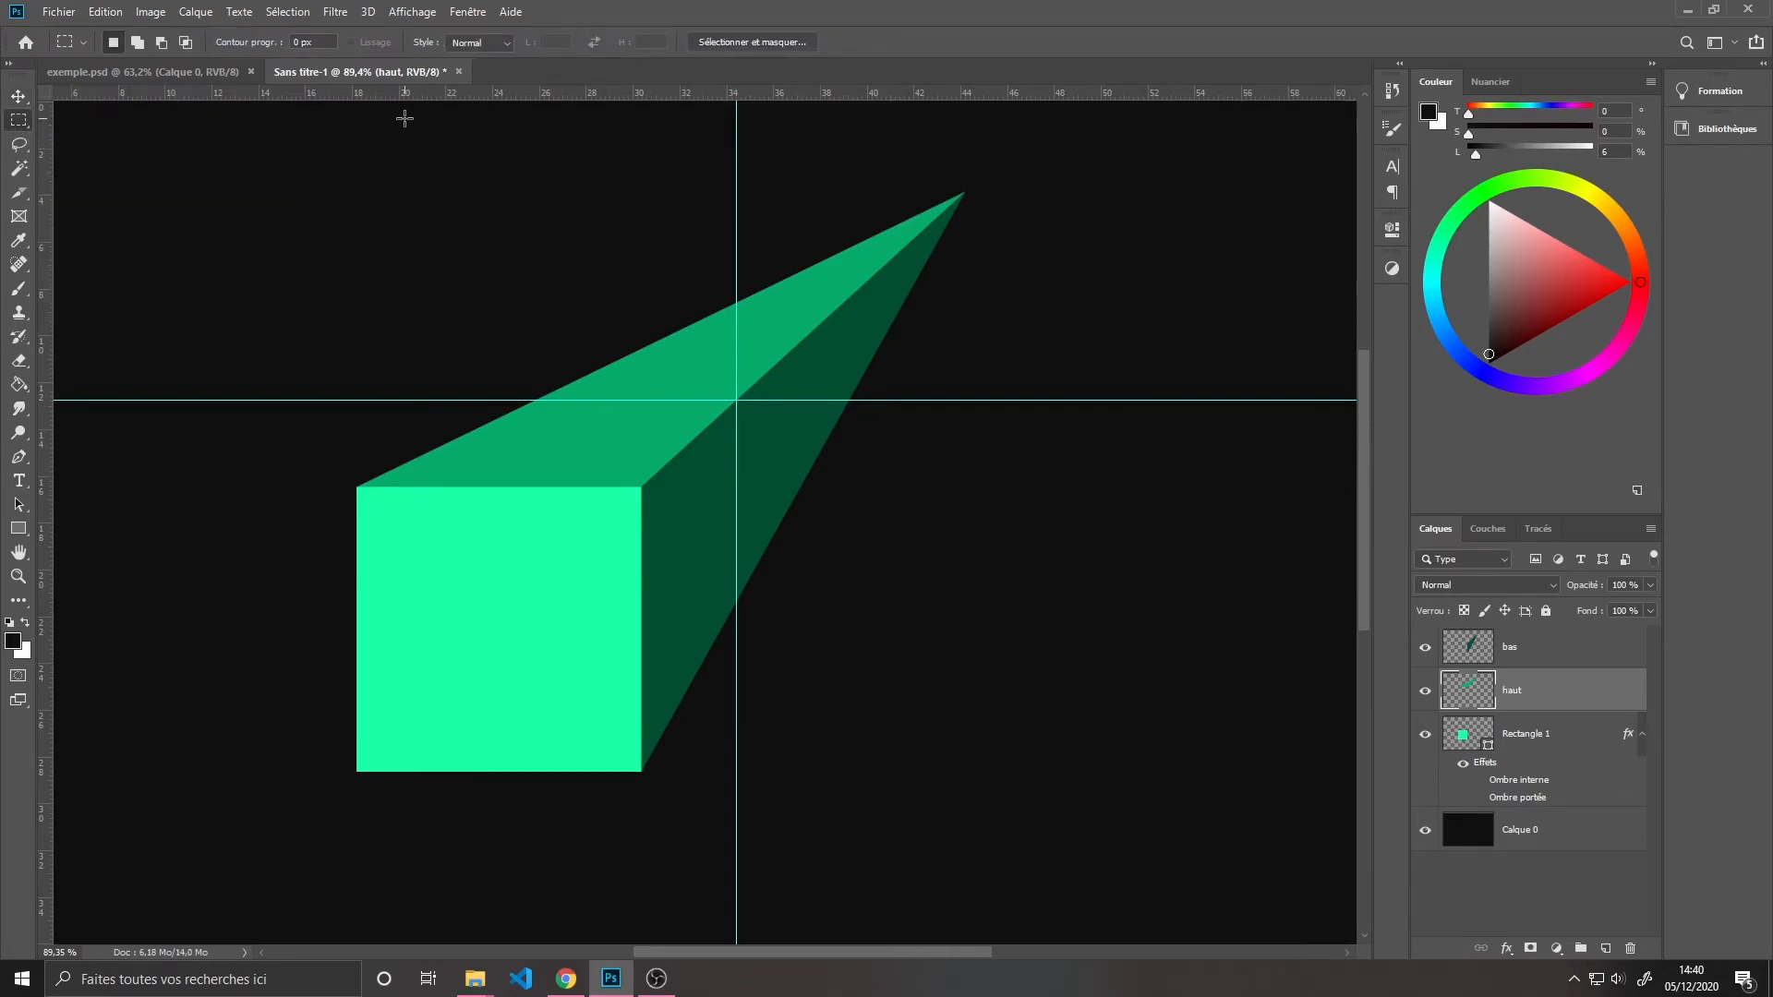
drag(409, 105, 1005, 399)
key(ctrl+x)
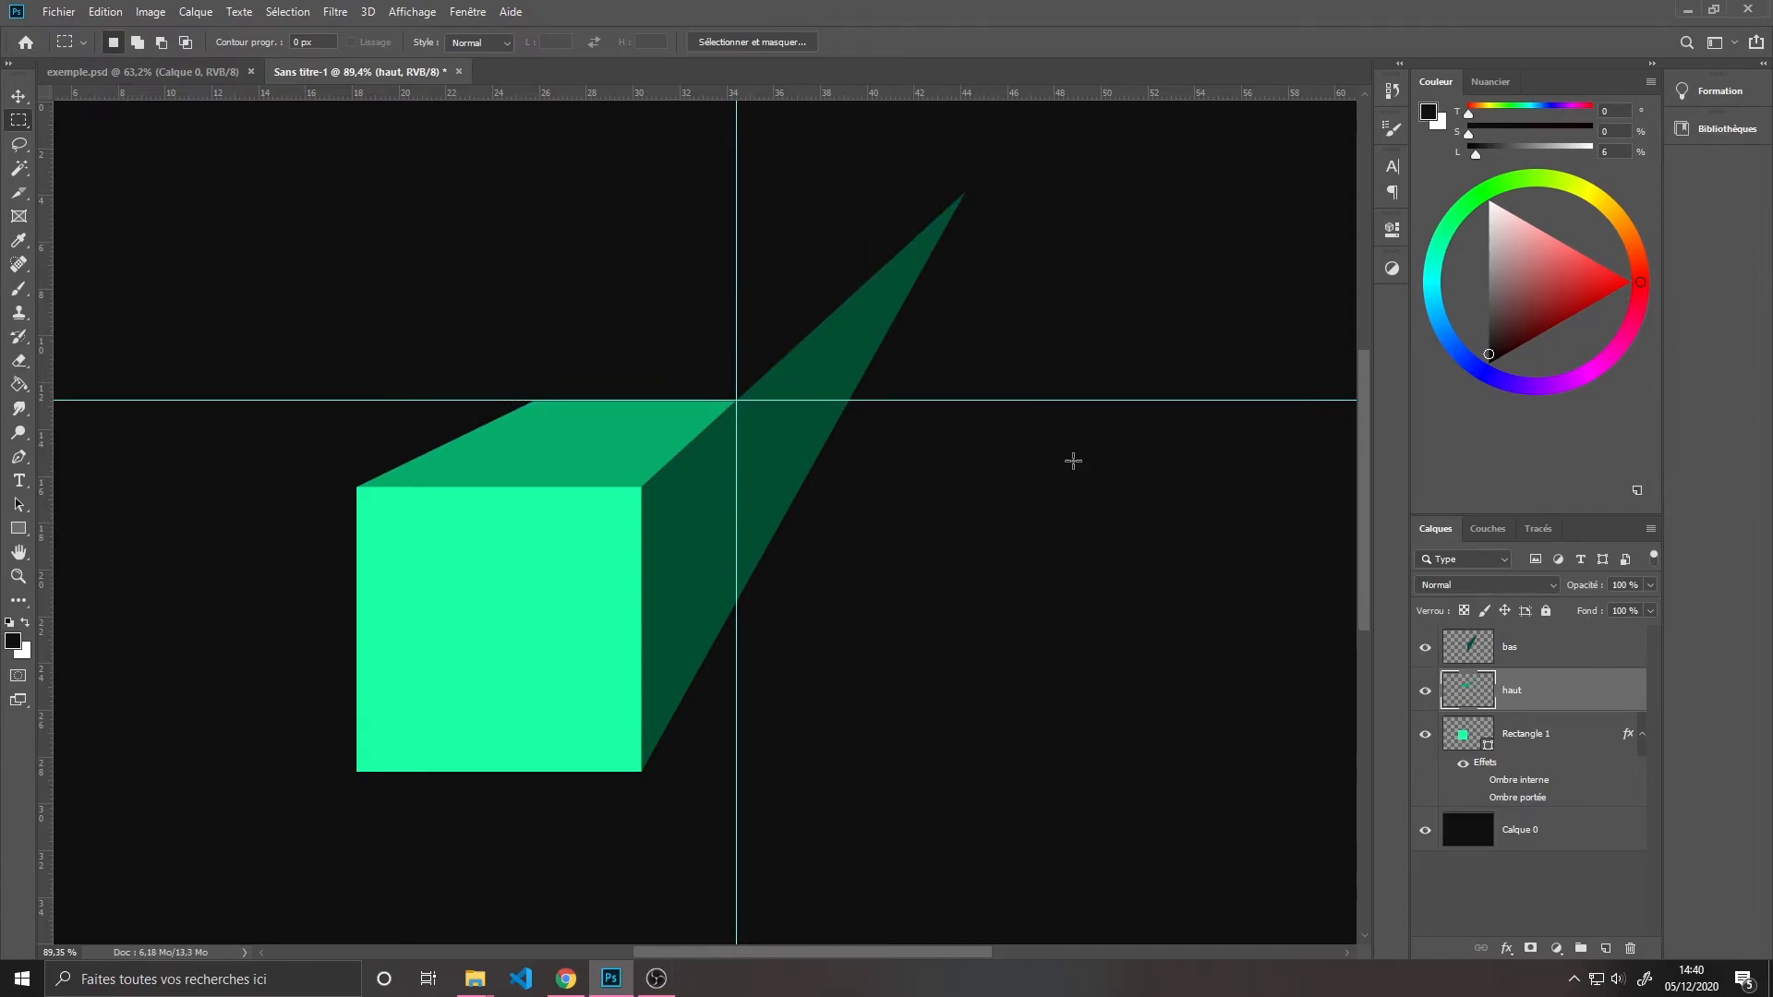
Delete the parts of the bas layer above the horizontal guide and to the right of the vertical guide
click(1527, 652)
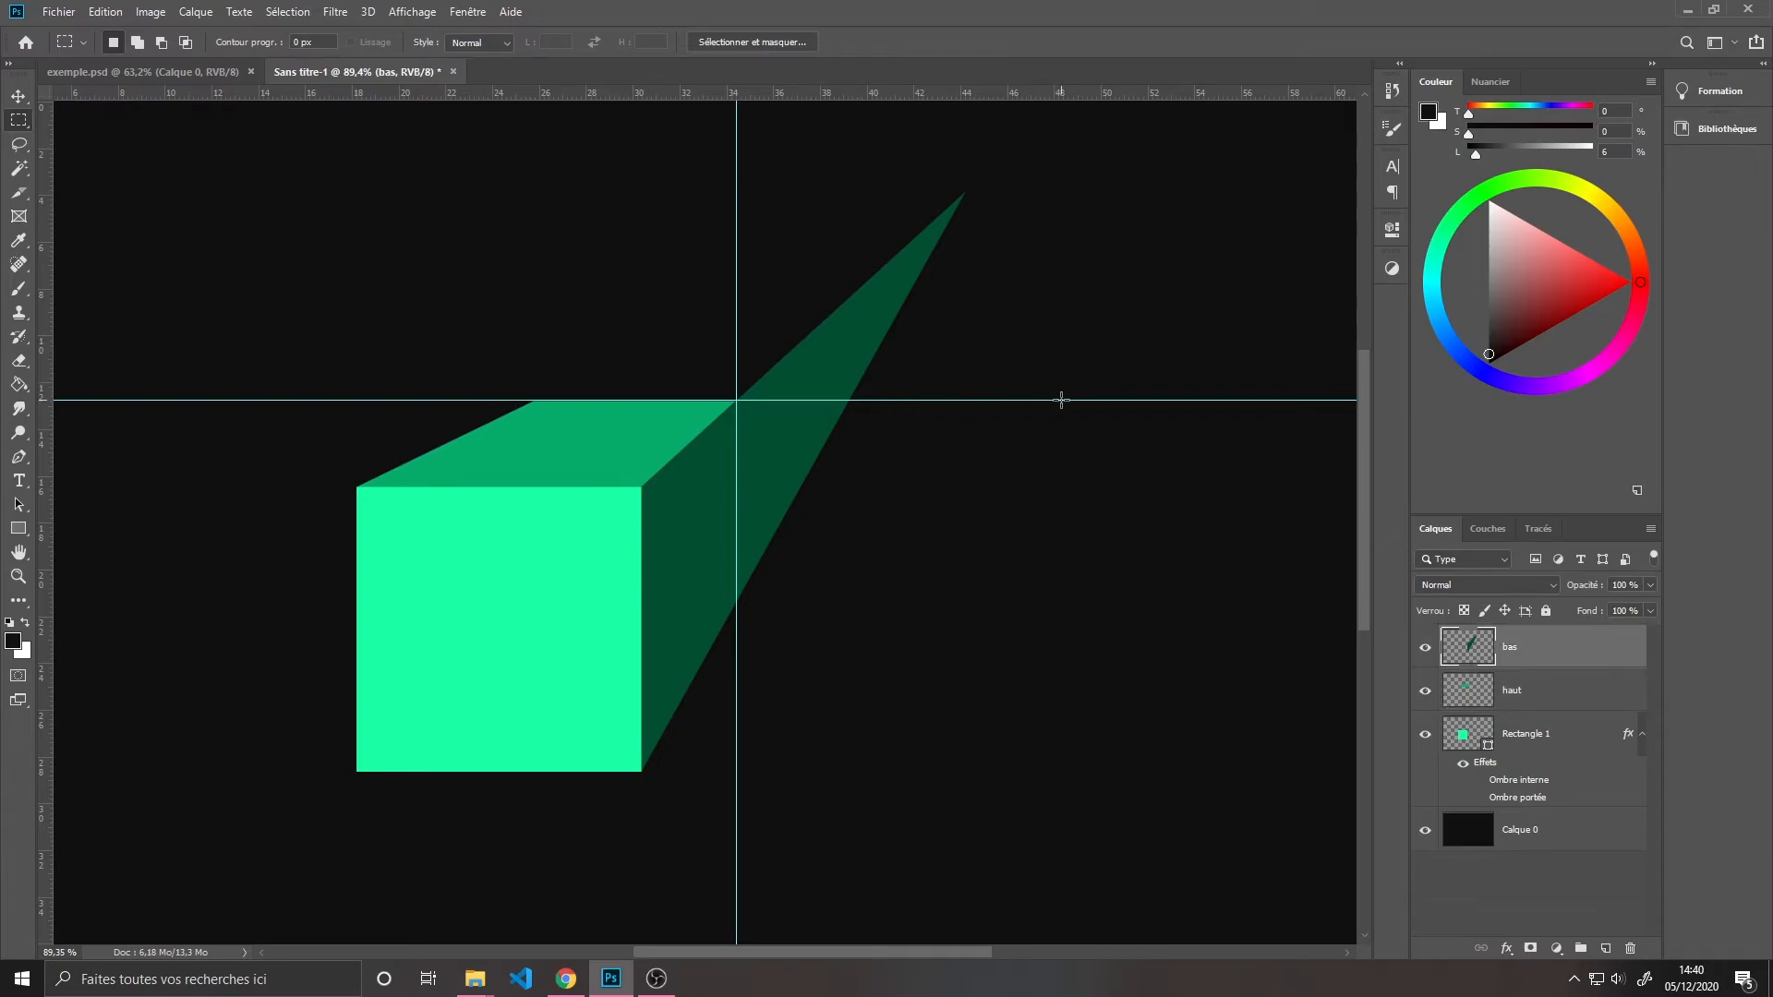
drag(1061, 399, 657, 143)
key(Delete)
key(ctrl+d)
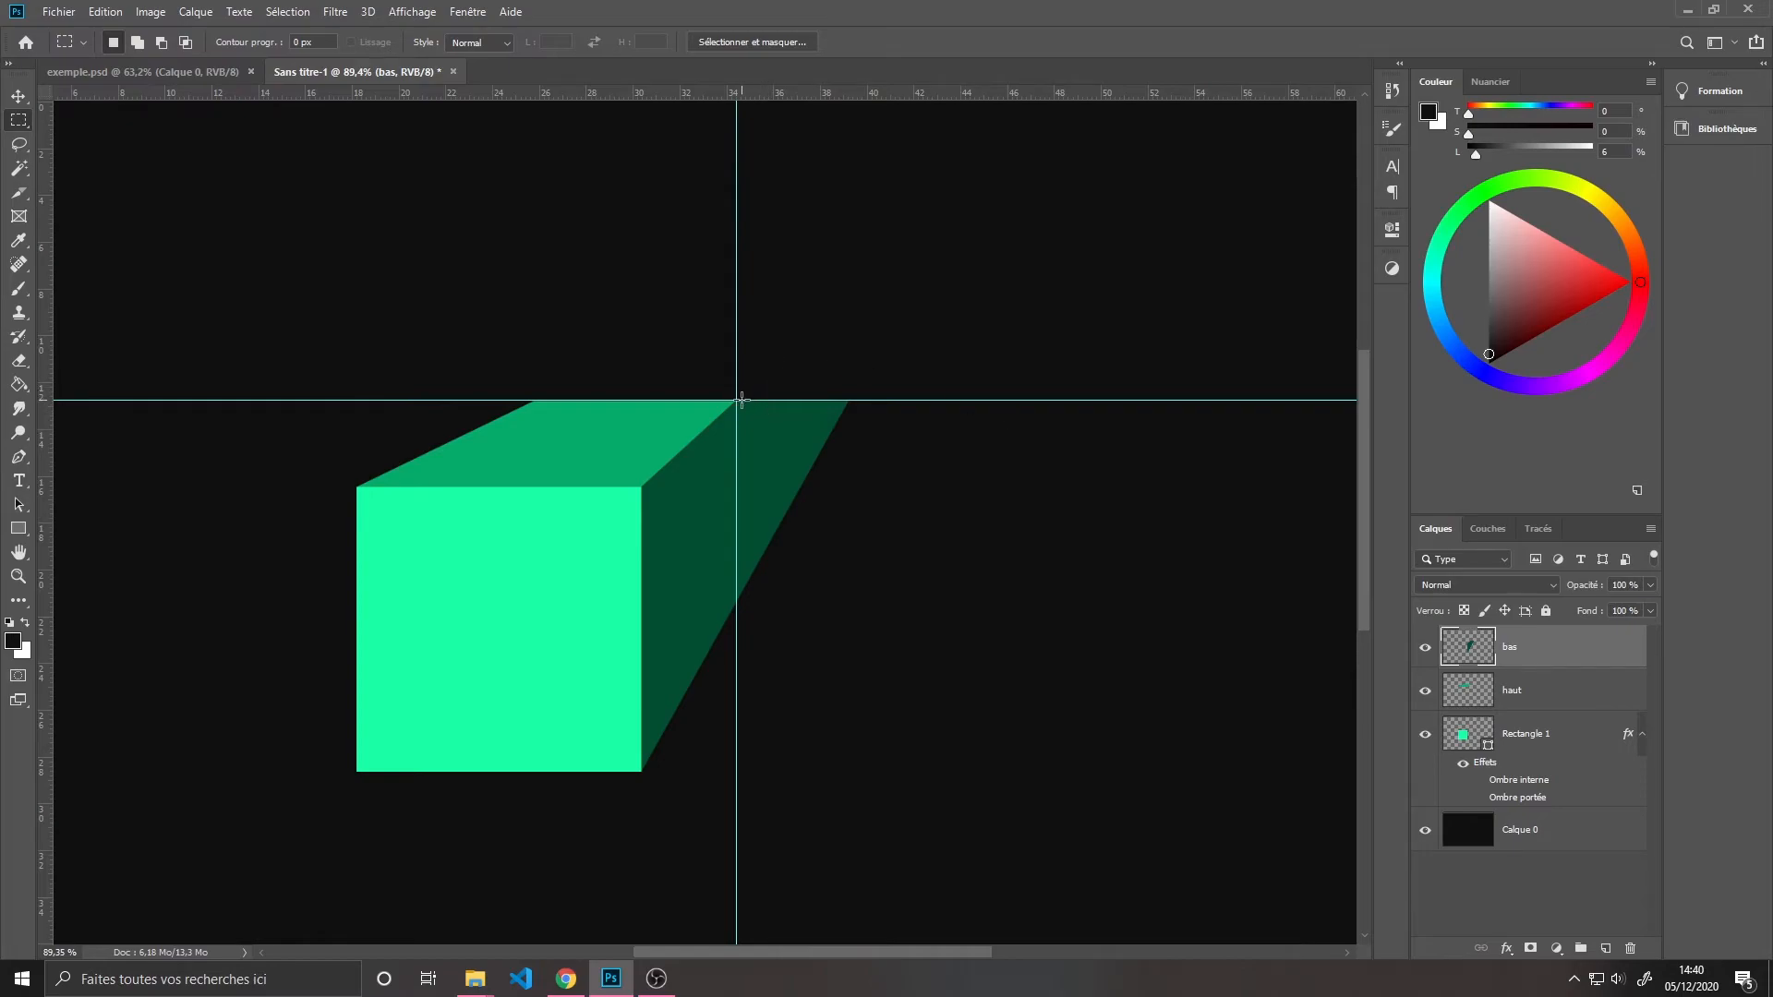
drag(736, 382, 1007, 702)
key(Delete)
key(ctrl+d)
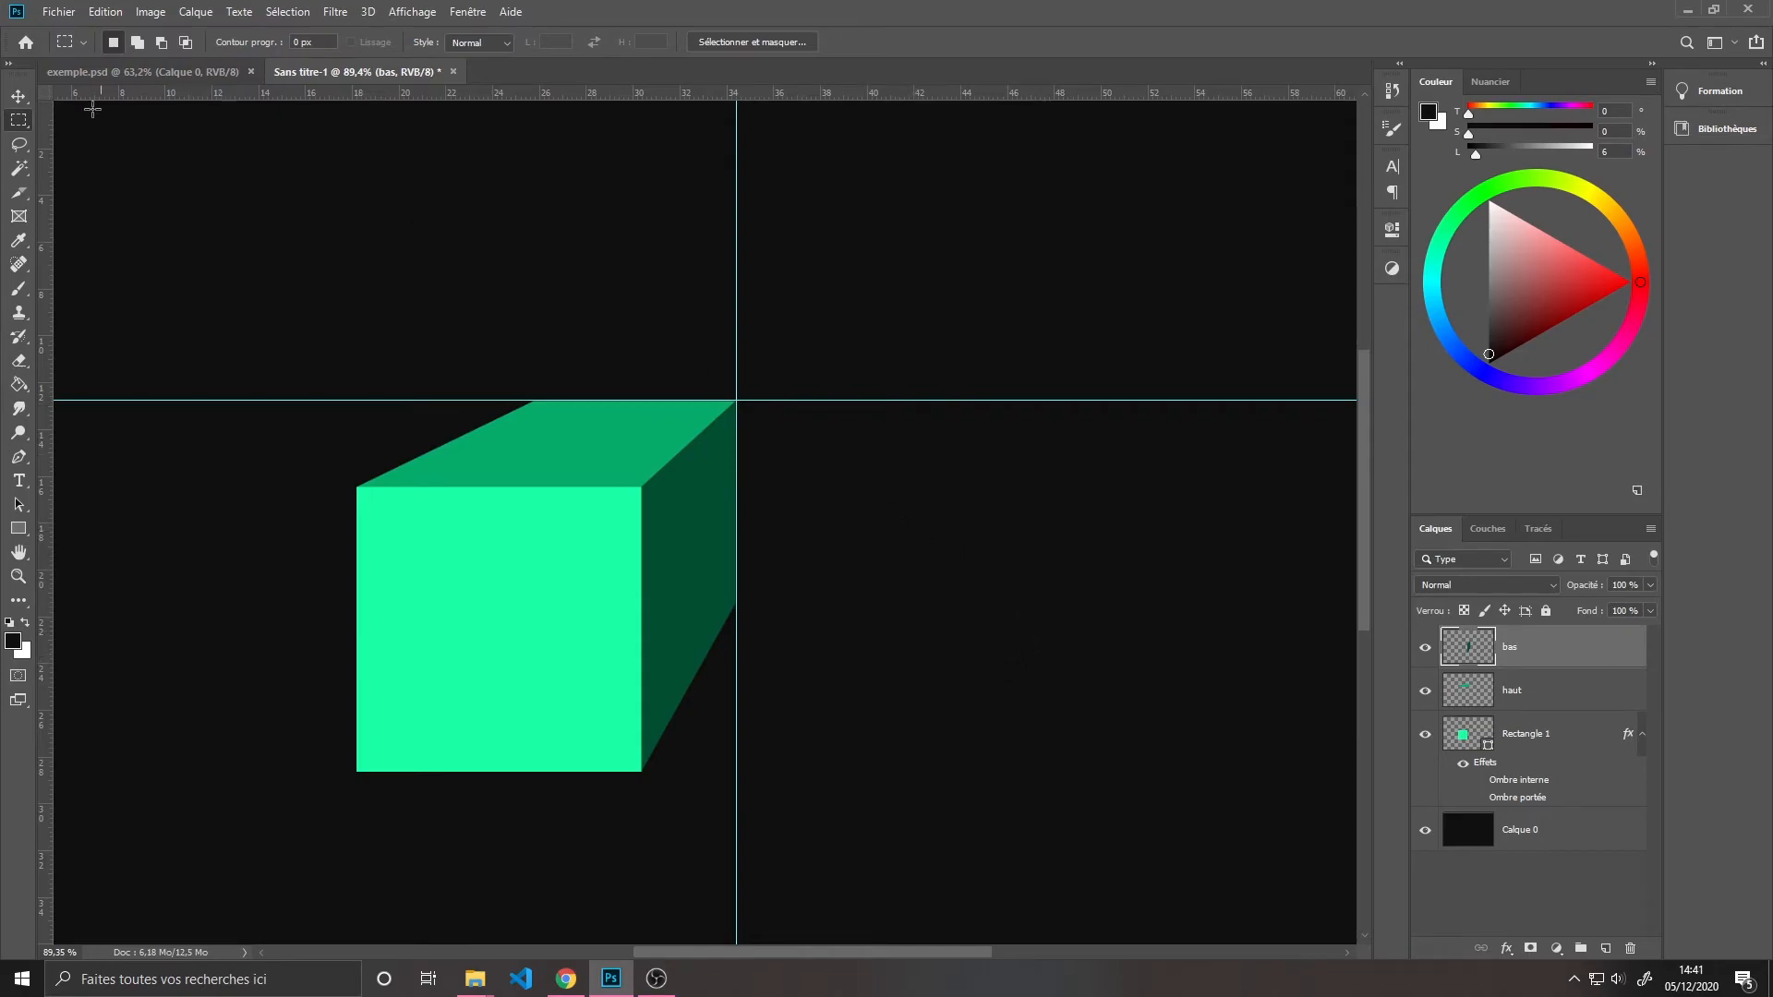
Remove both guides from the canvas with the Move tool, keeping the rulers displayed
click(19, 95)
drag(737, 401, 741, 74)
drag(738, 148, 48, 153)
key(ctrl+semicolon)
key(ctrl+r)
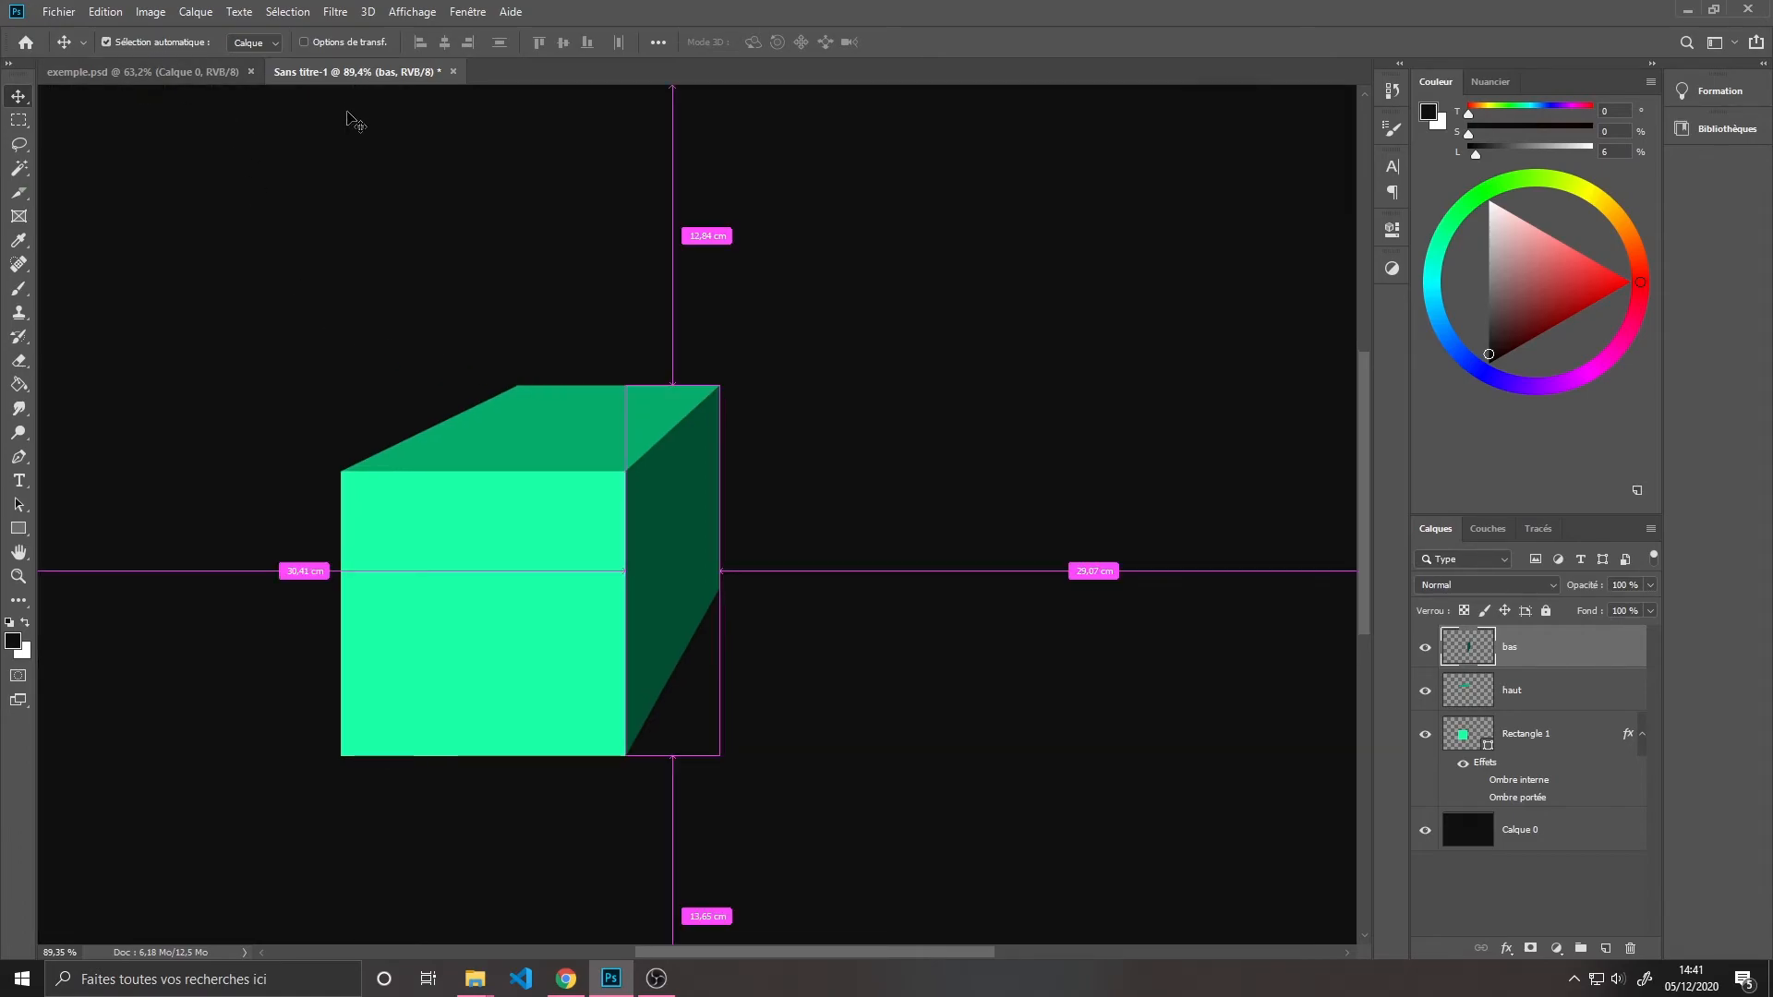
key(ctrl+r)
scroll(672, 462, up, 6)
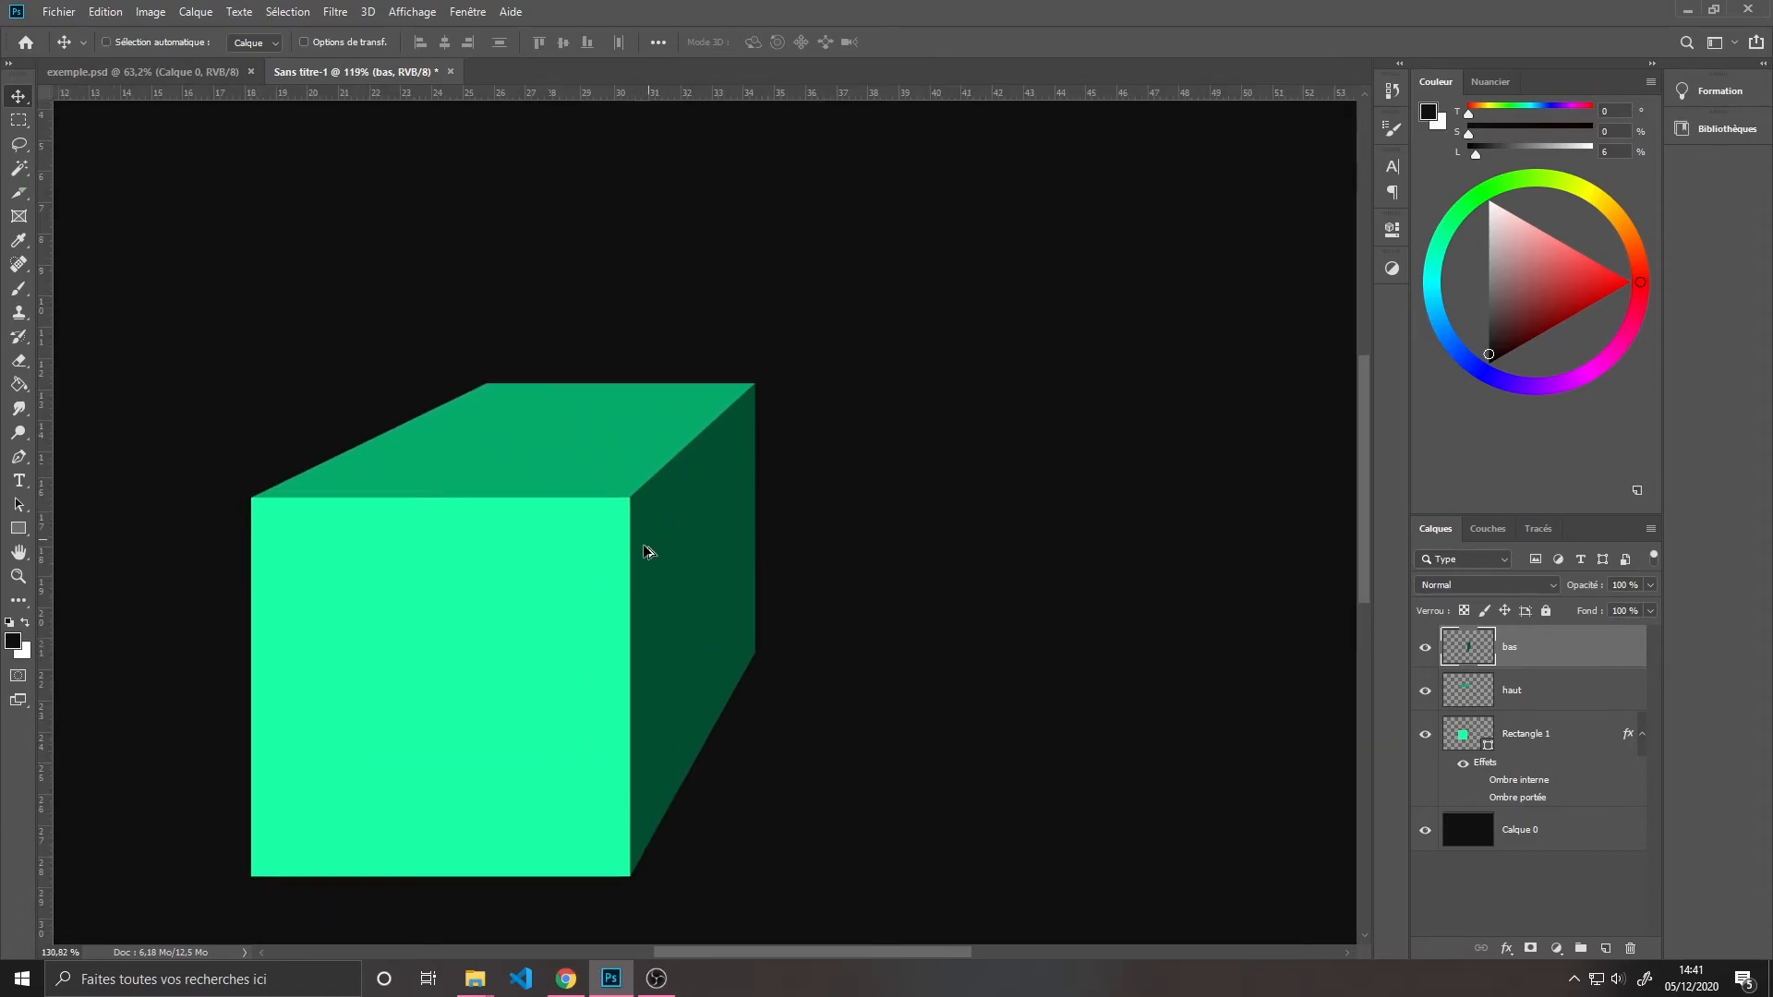
scroll(783, 354, down, 4)
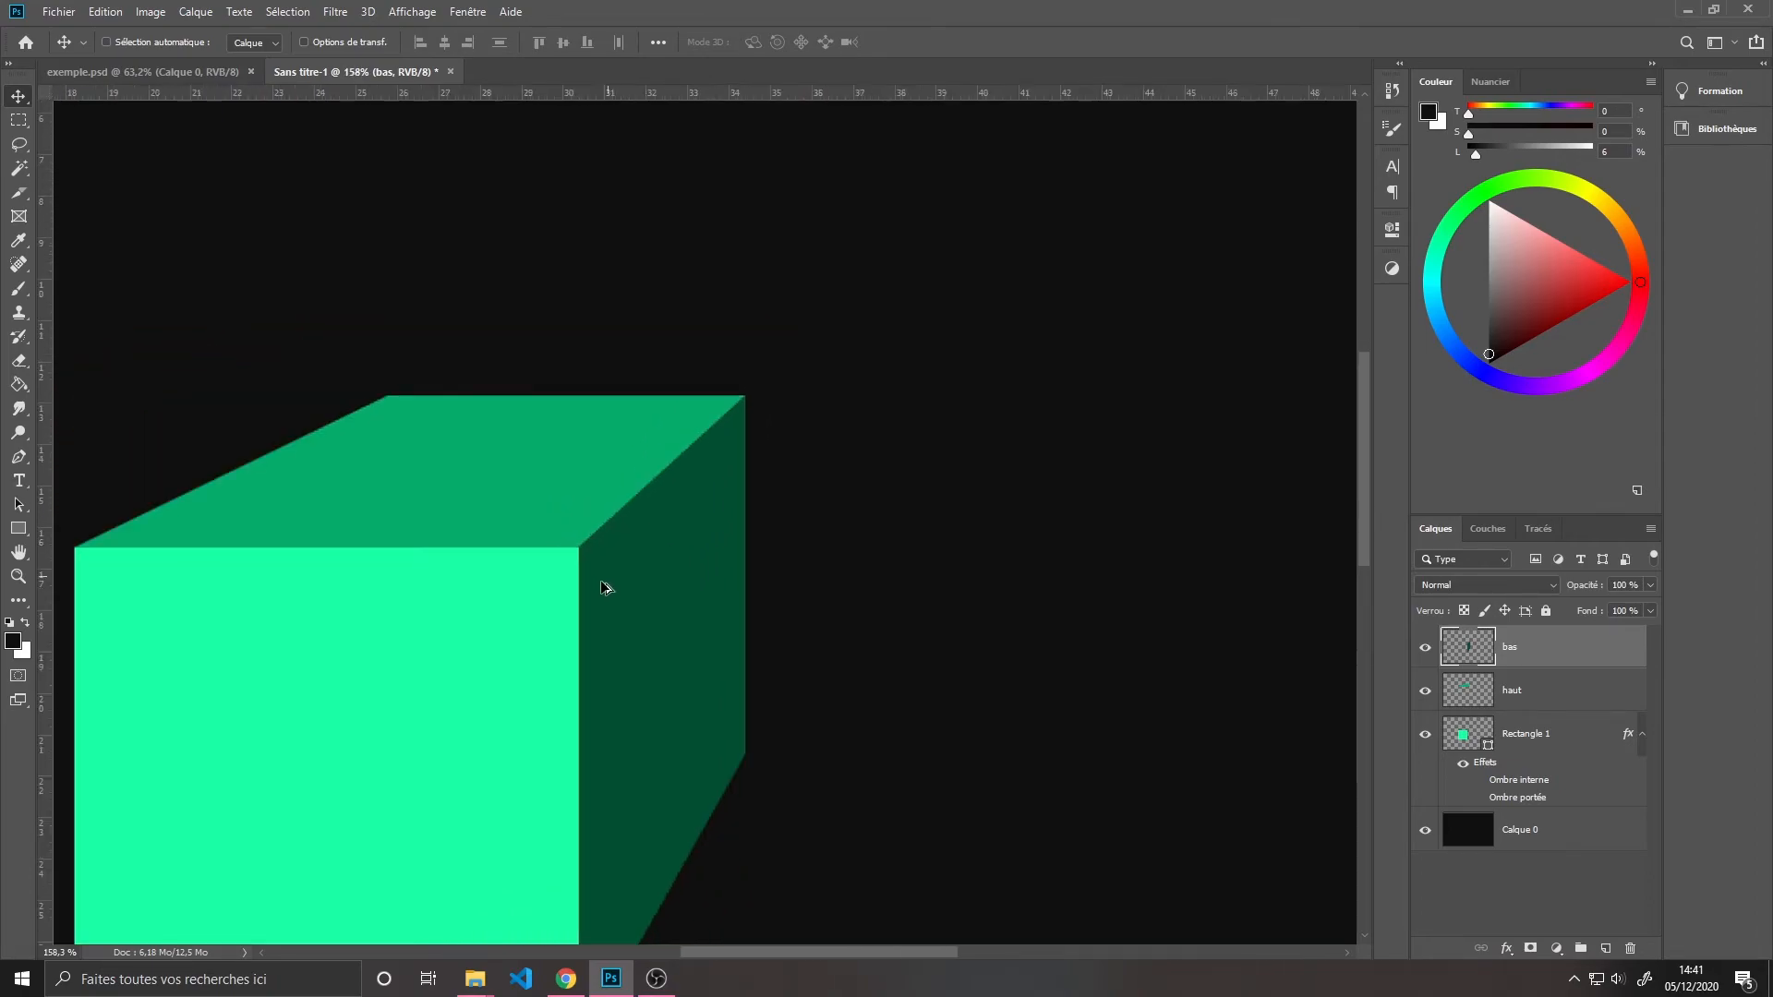
drag(554, 625, 696, 493)
scroll(764, 411, down, 3)
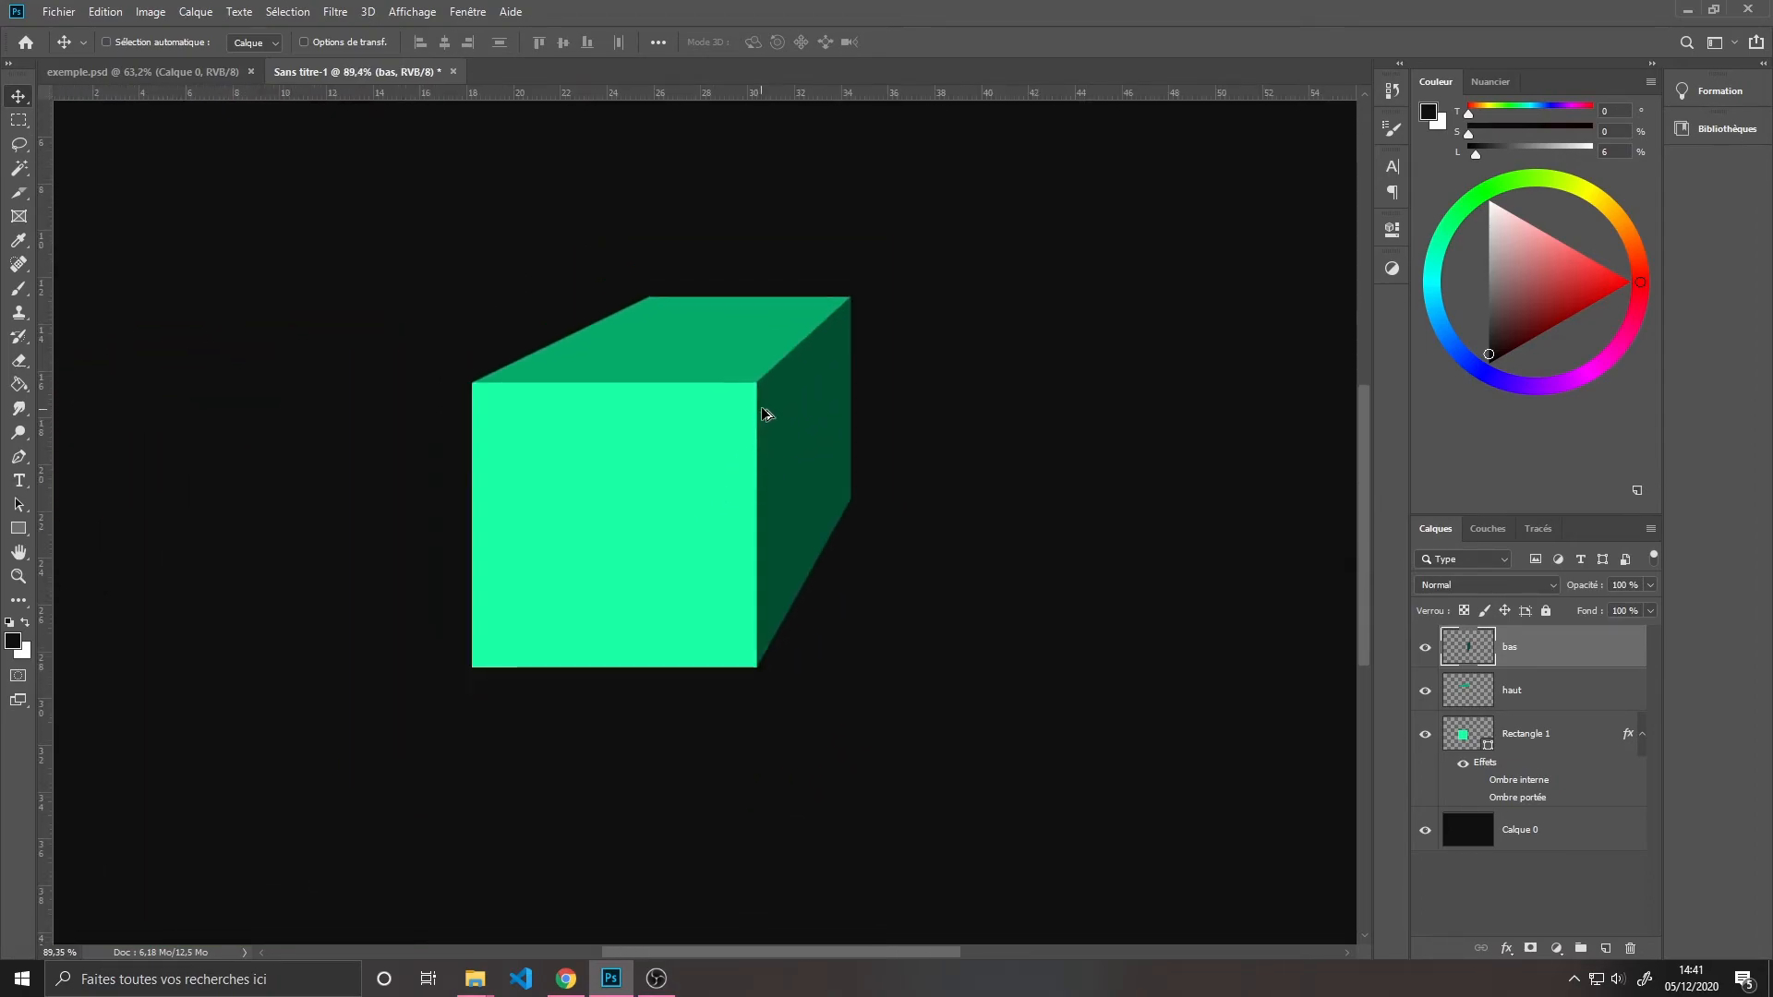
scroll(591, 514, up, 1)
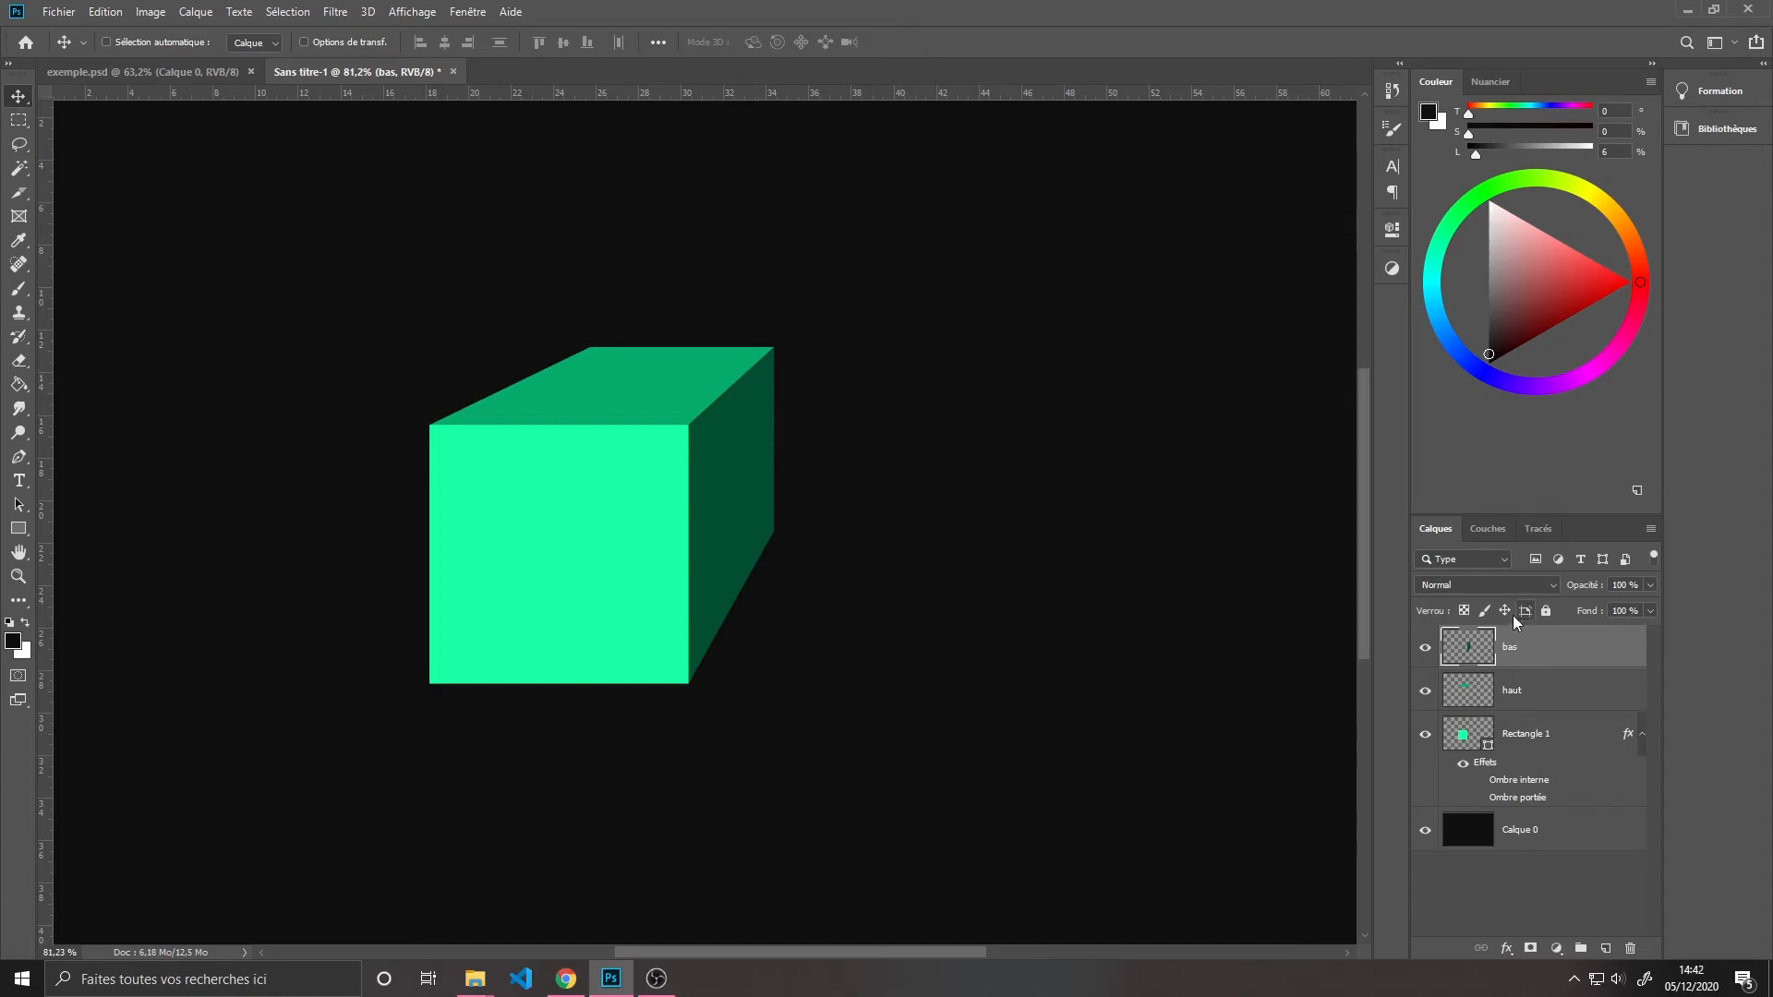
Choose the Pen tool and add a new layer named ombre above the bas layer
click(19, 457)
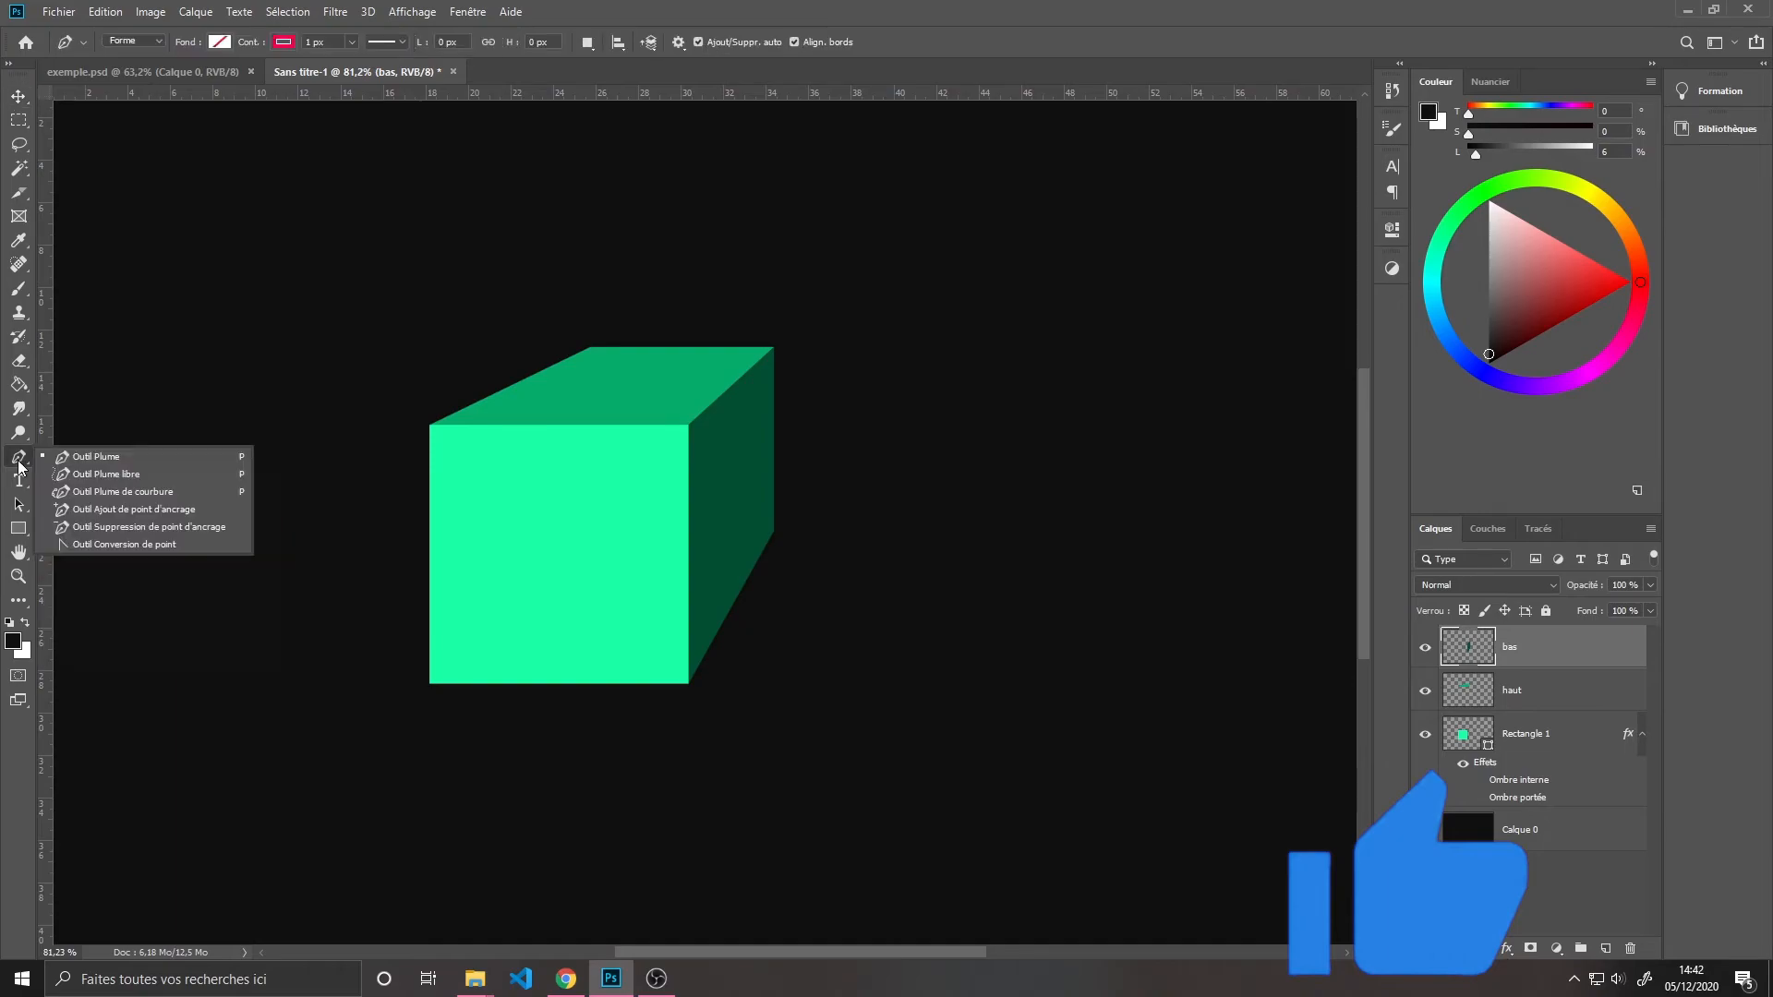
click(107, 456)
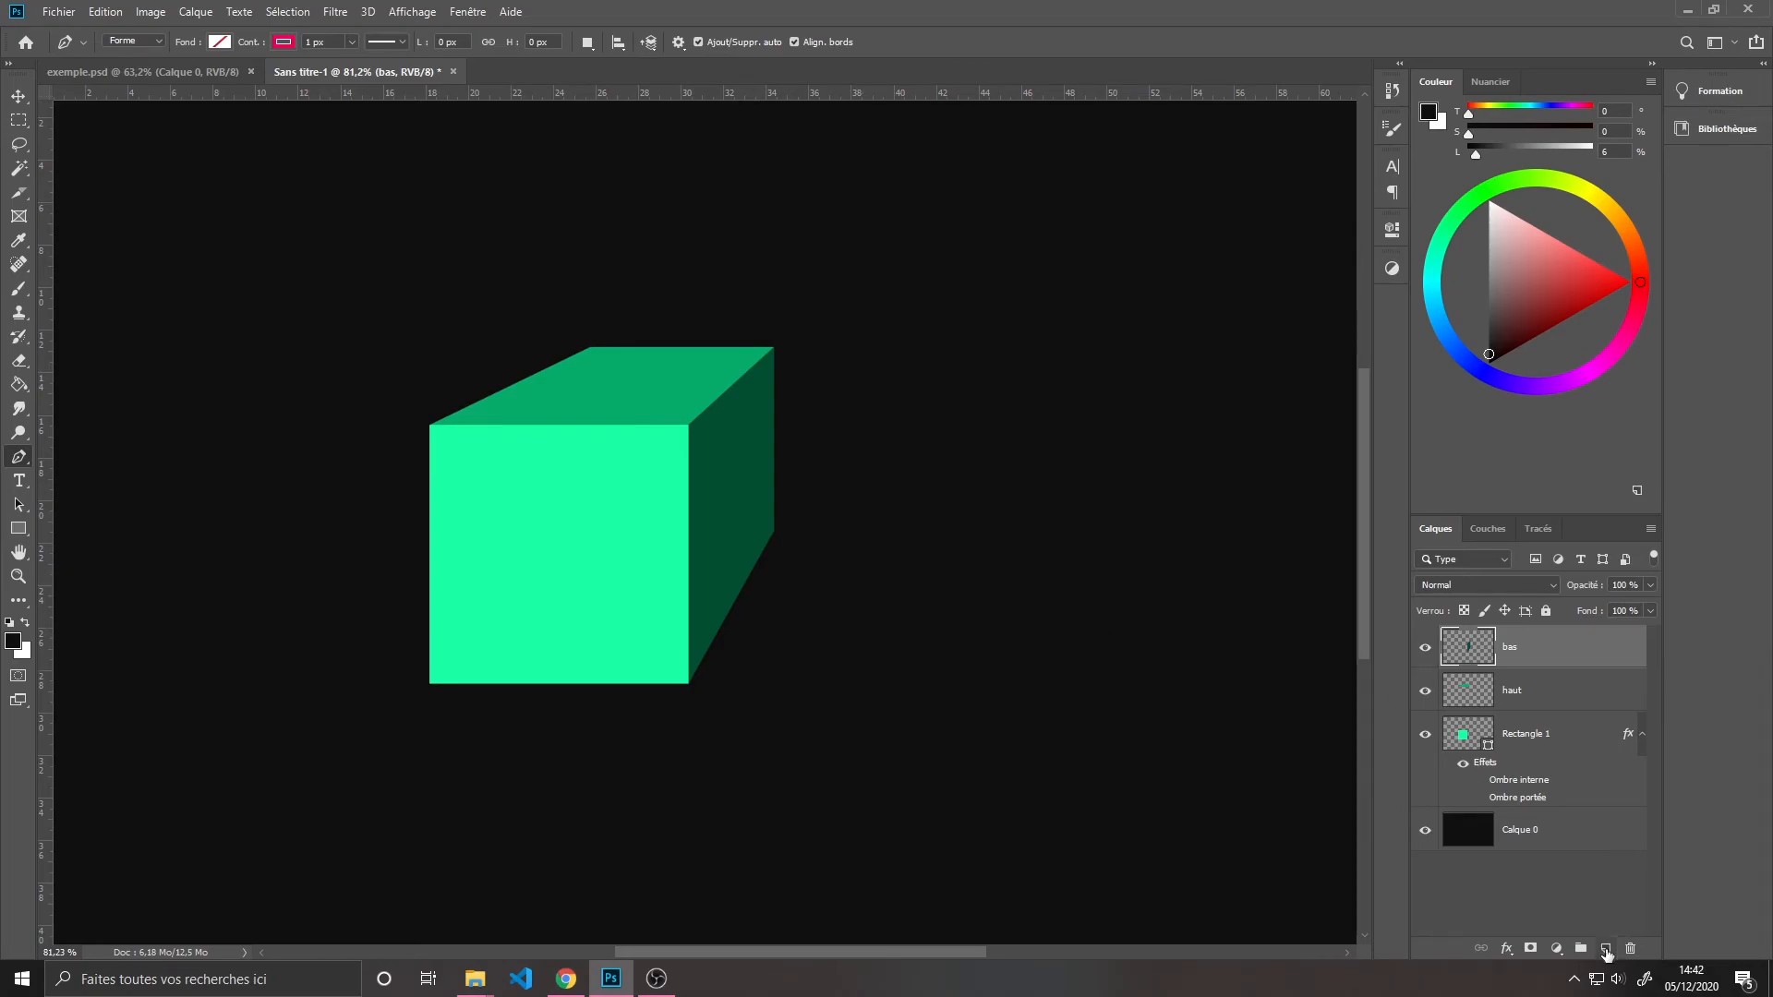
click(1605, 949)
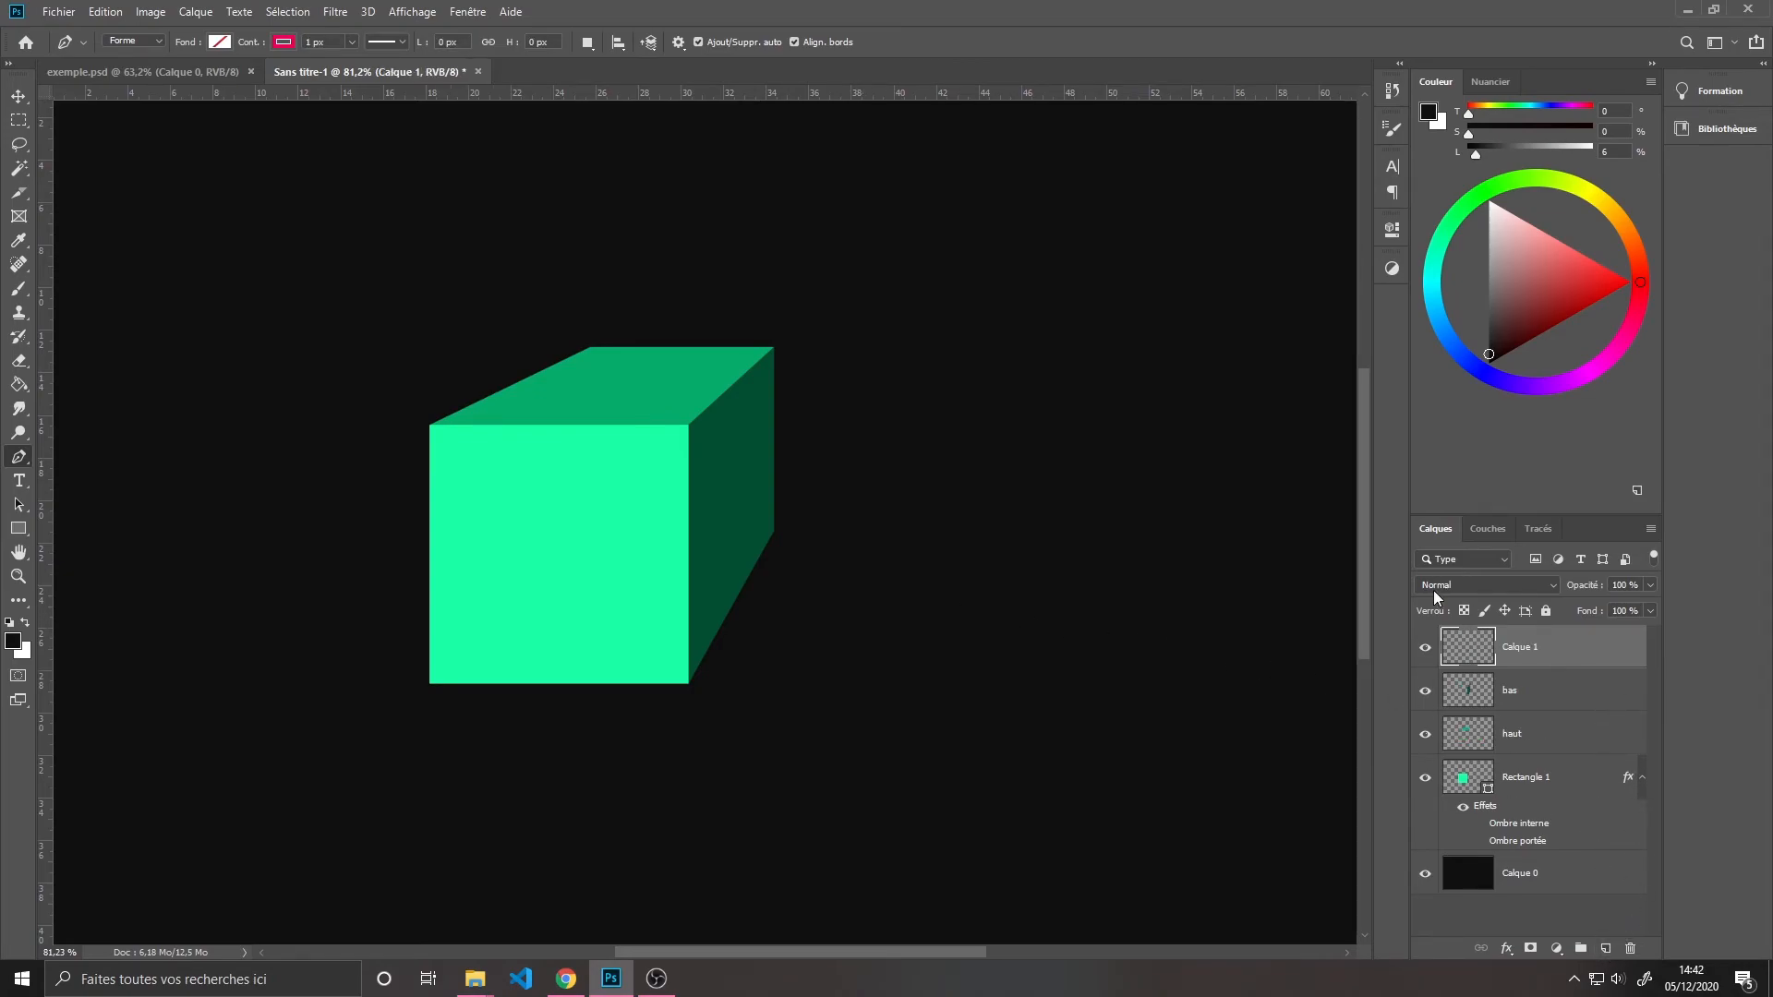
double_click(1535, 647)
text(ombre)
key(Return)
Start the shadow path on the front face's lower-right corner and add a second anchor about 360 px to the right and 177 px higher
scroll(688, 697, up, 3)
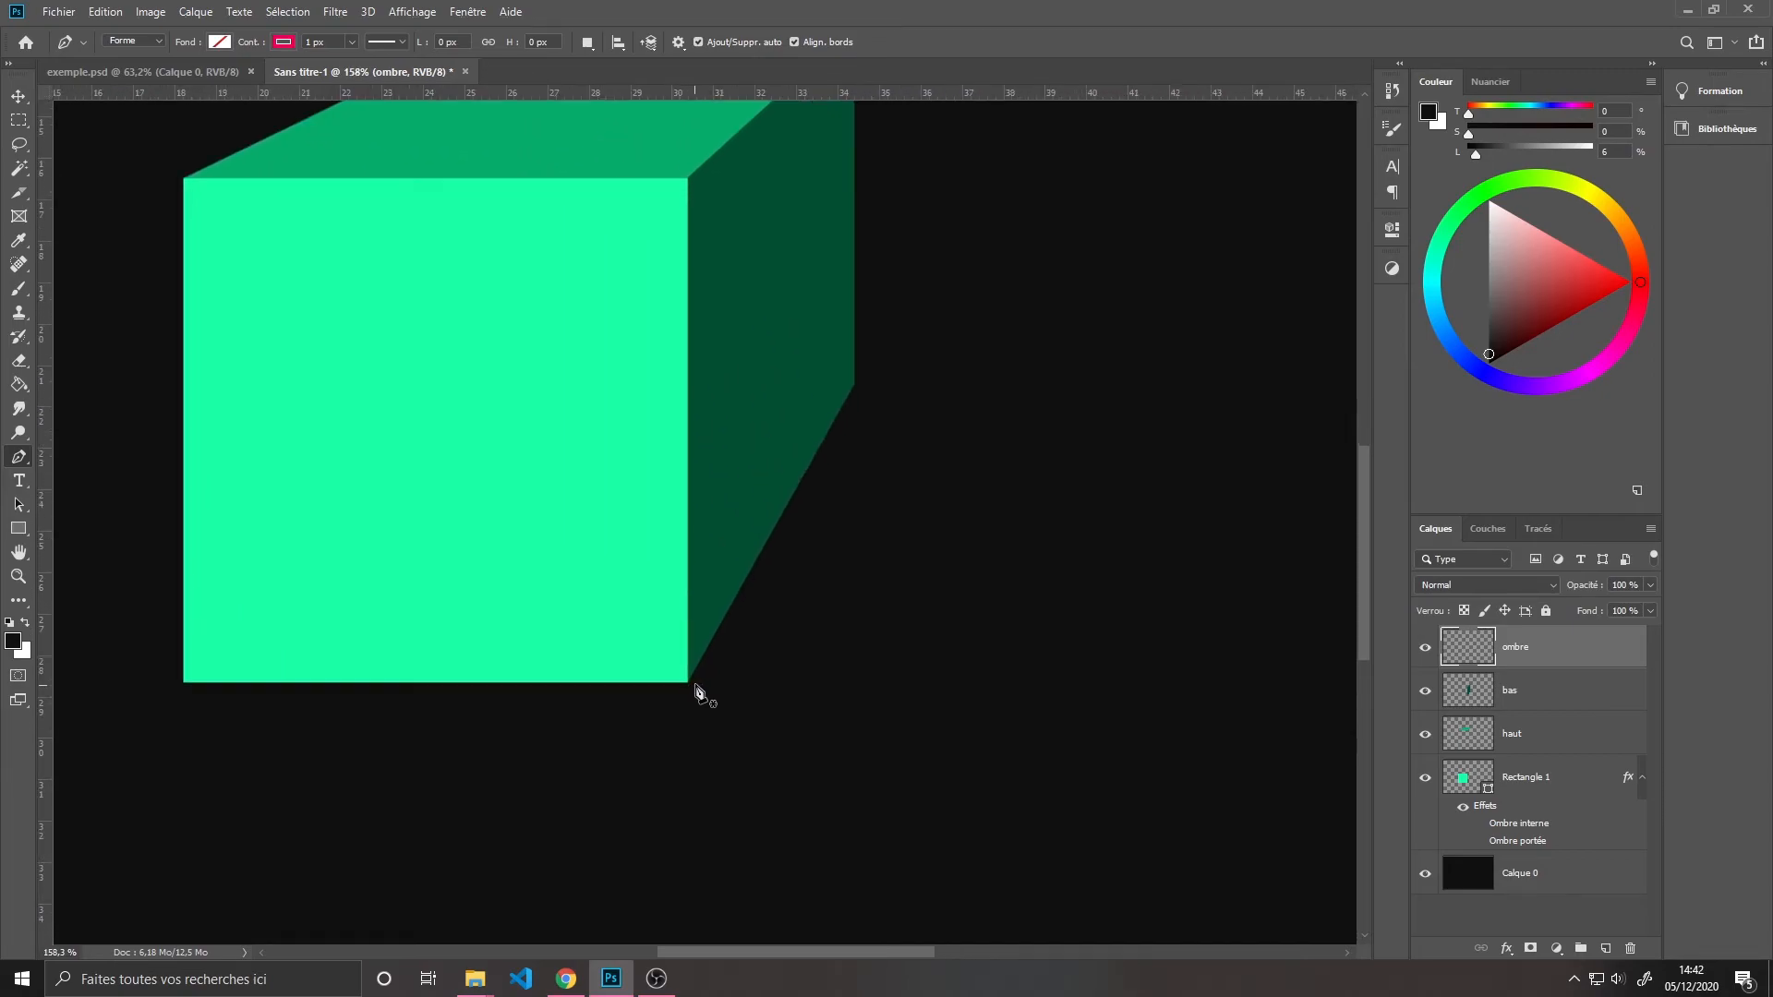
scroll(700, 693, up, 4)
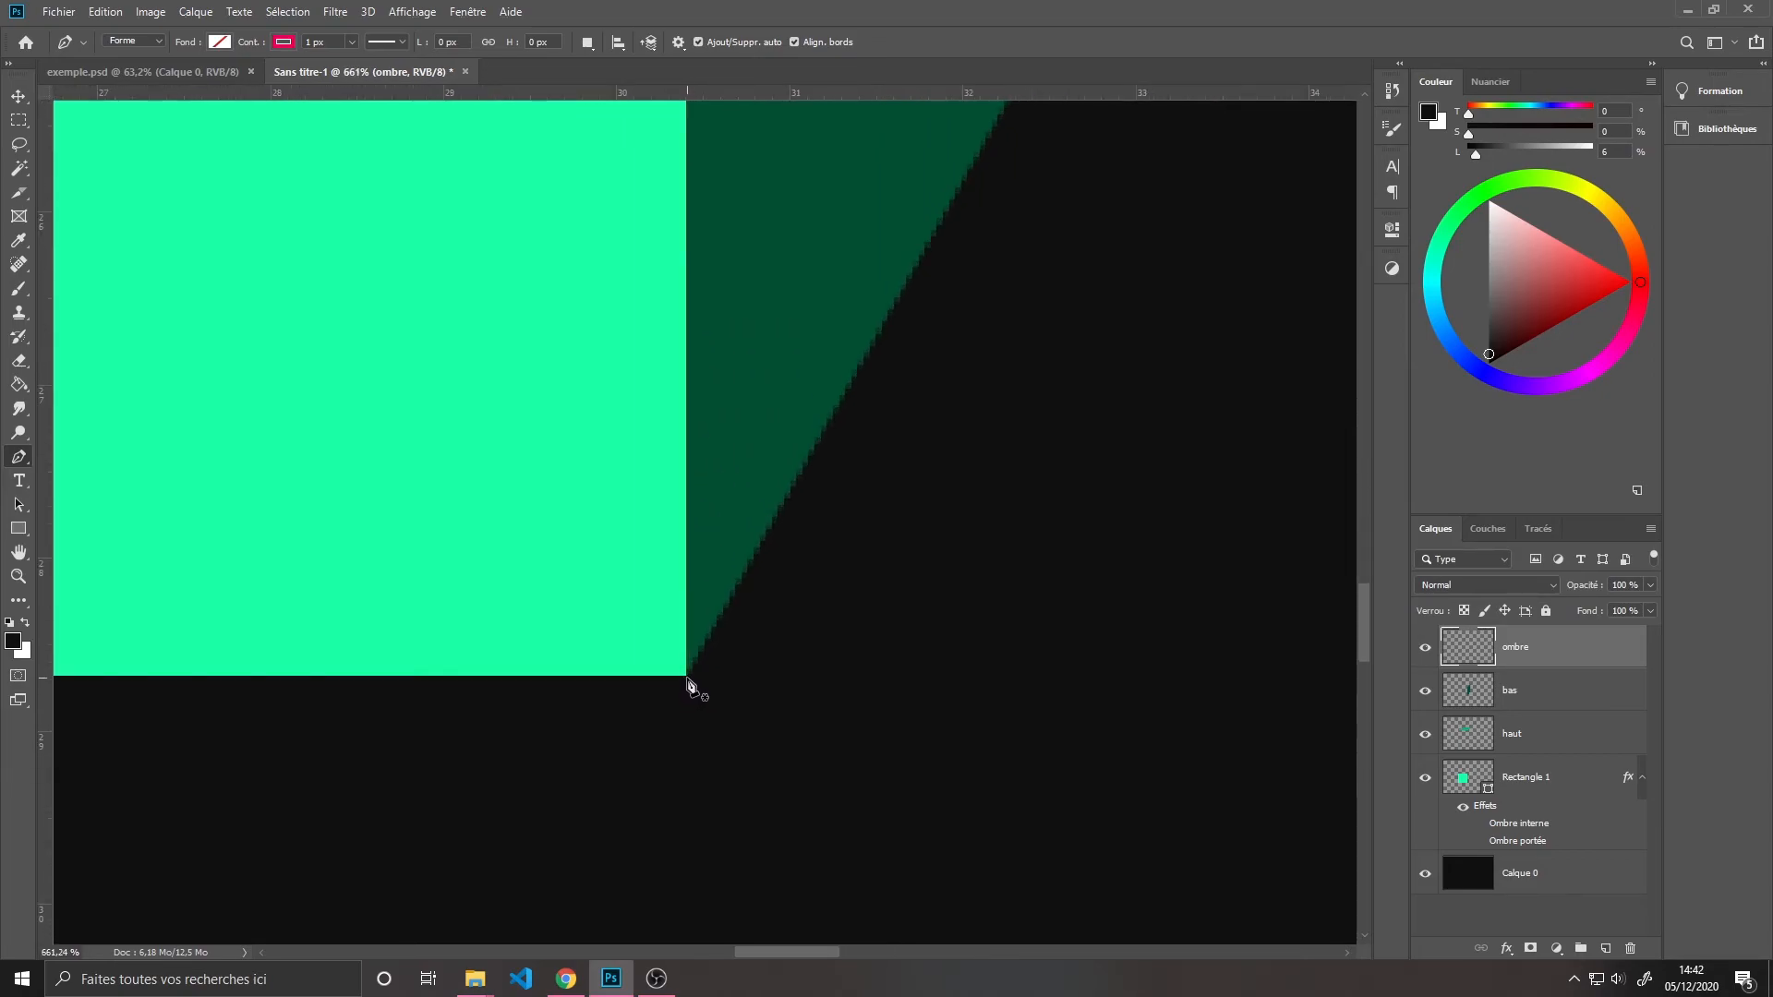
click(686, 680)
scroll(918, 535, down, 5)
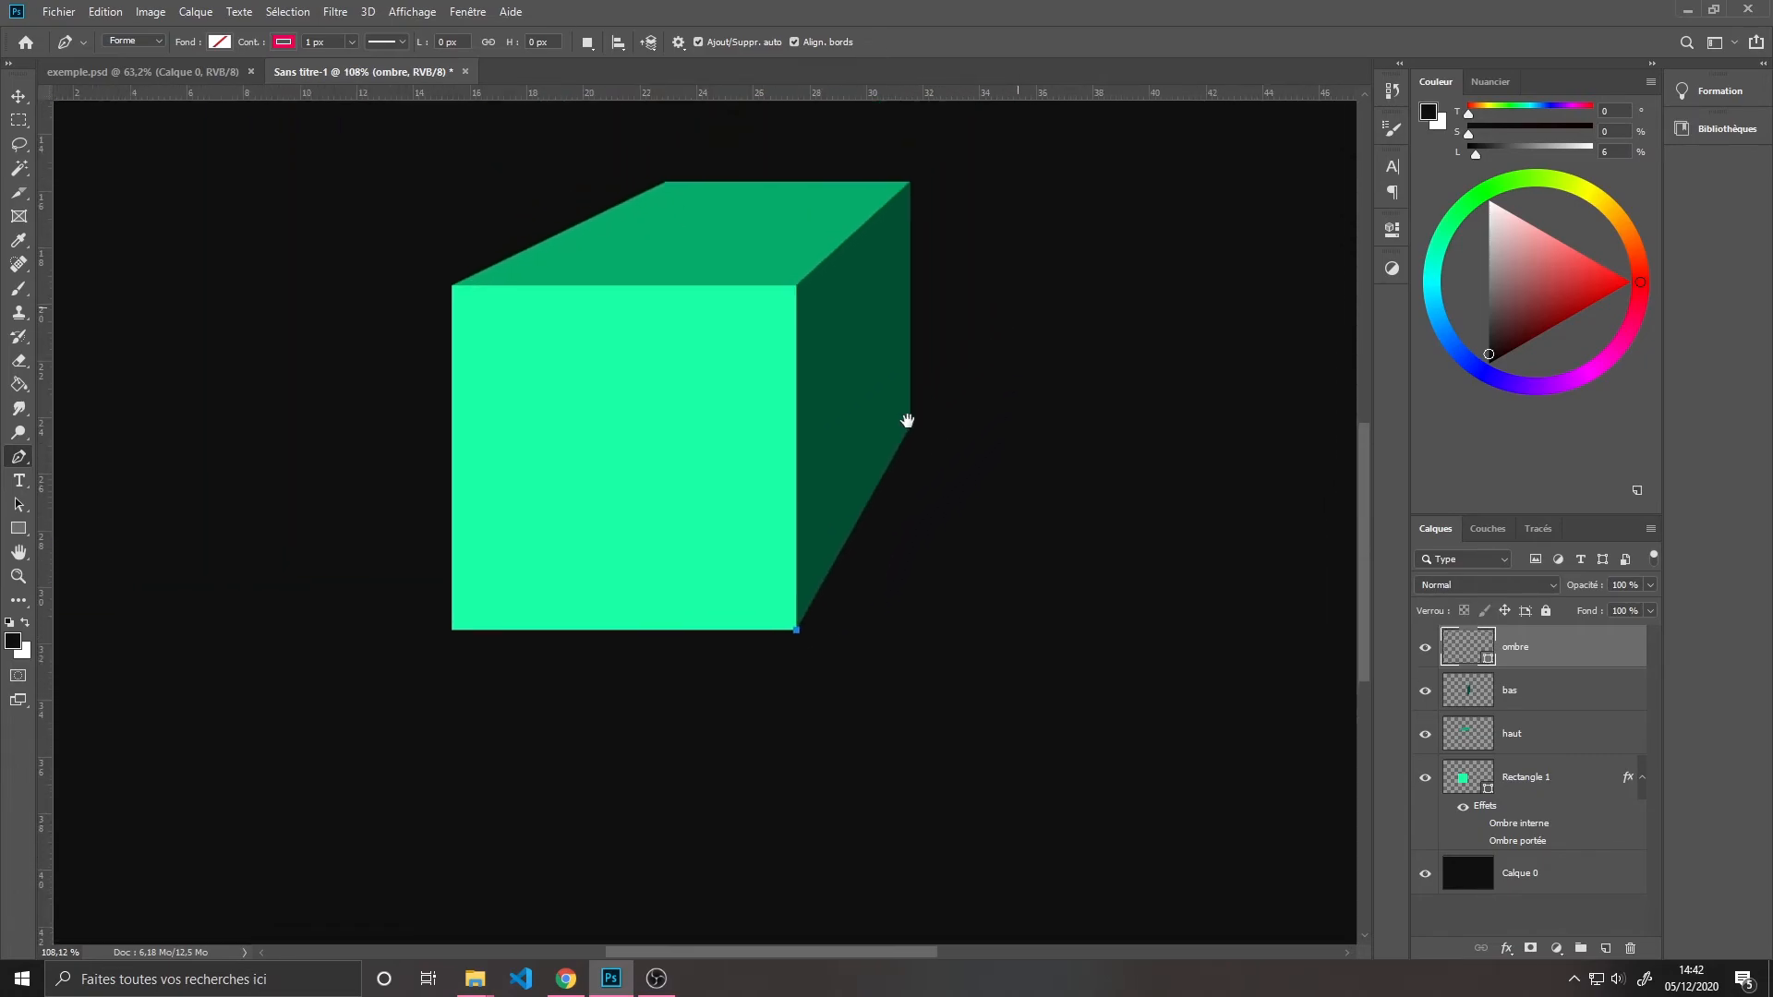
scroll(784, 602, down, 2)
scroll(796, 620, down, 1)
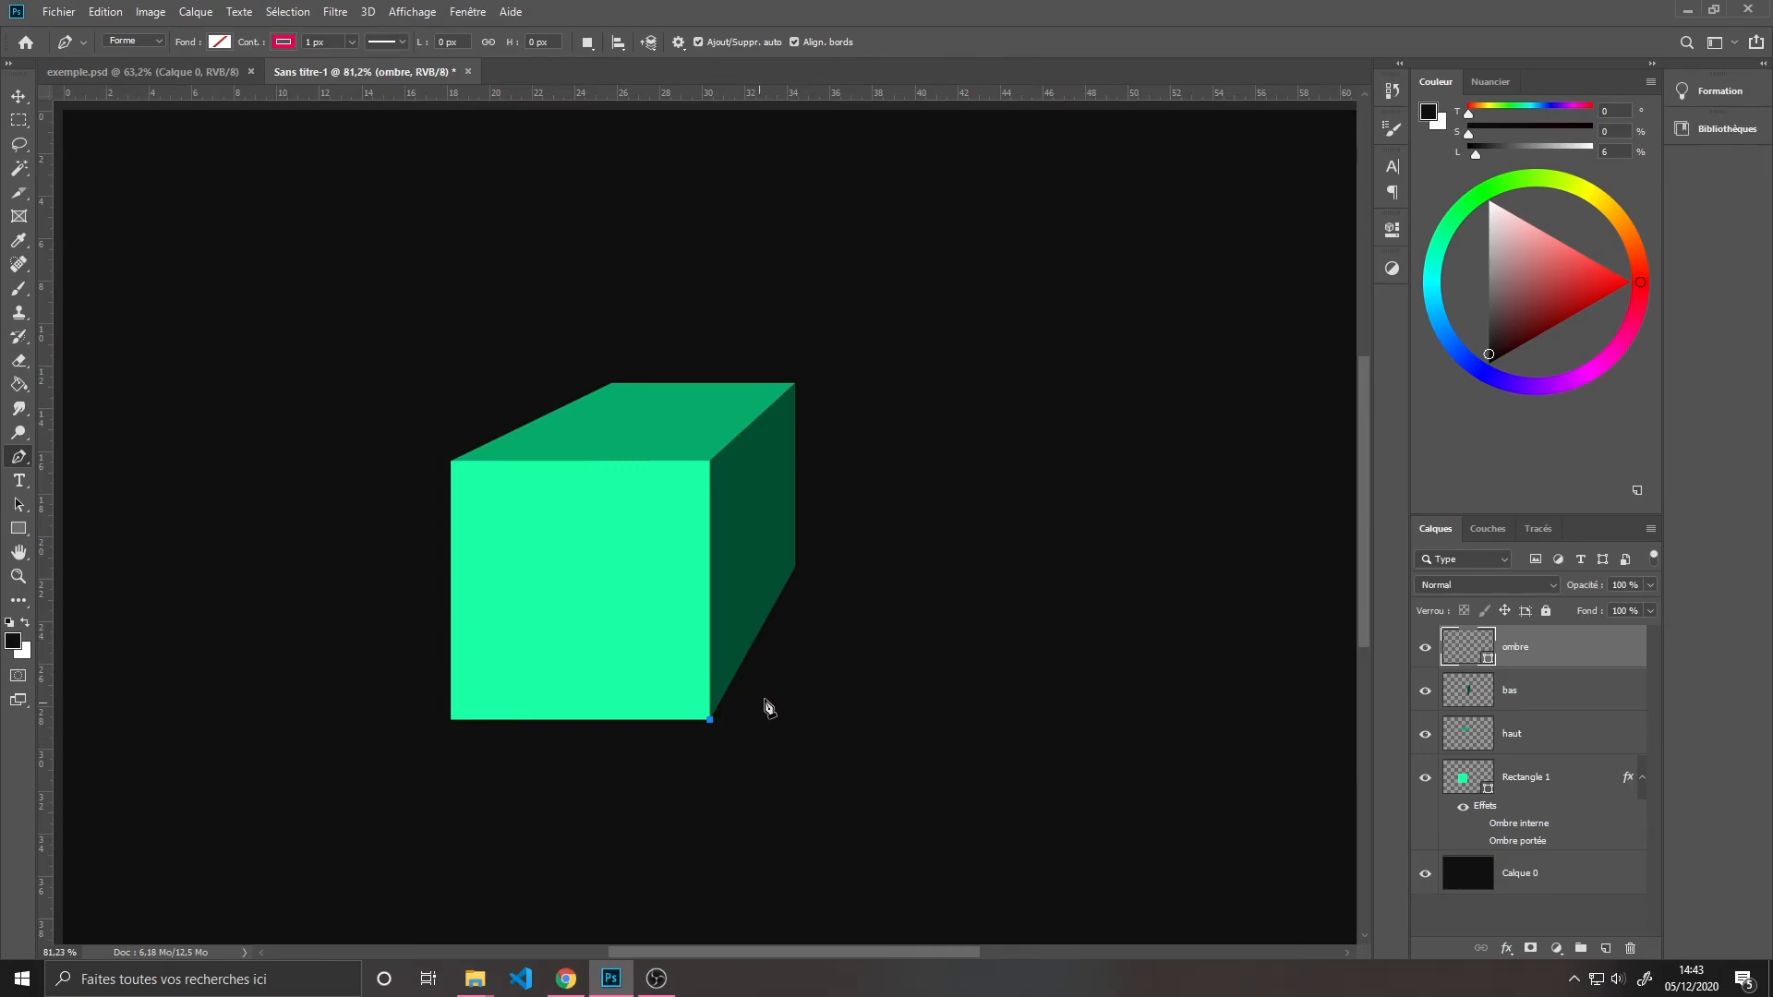
click(980, 588)
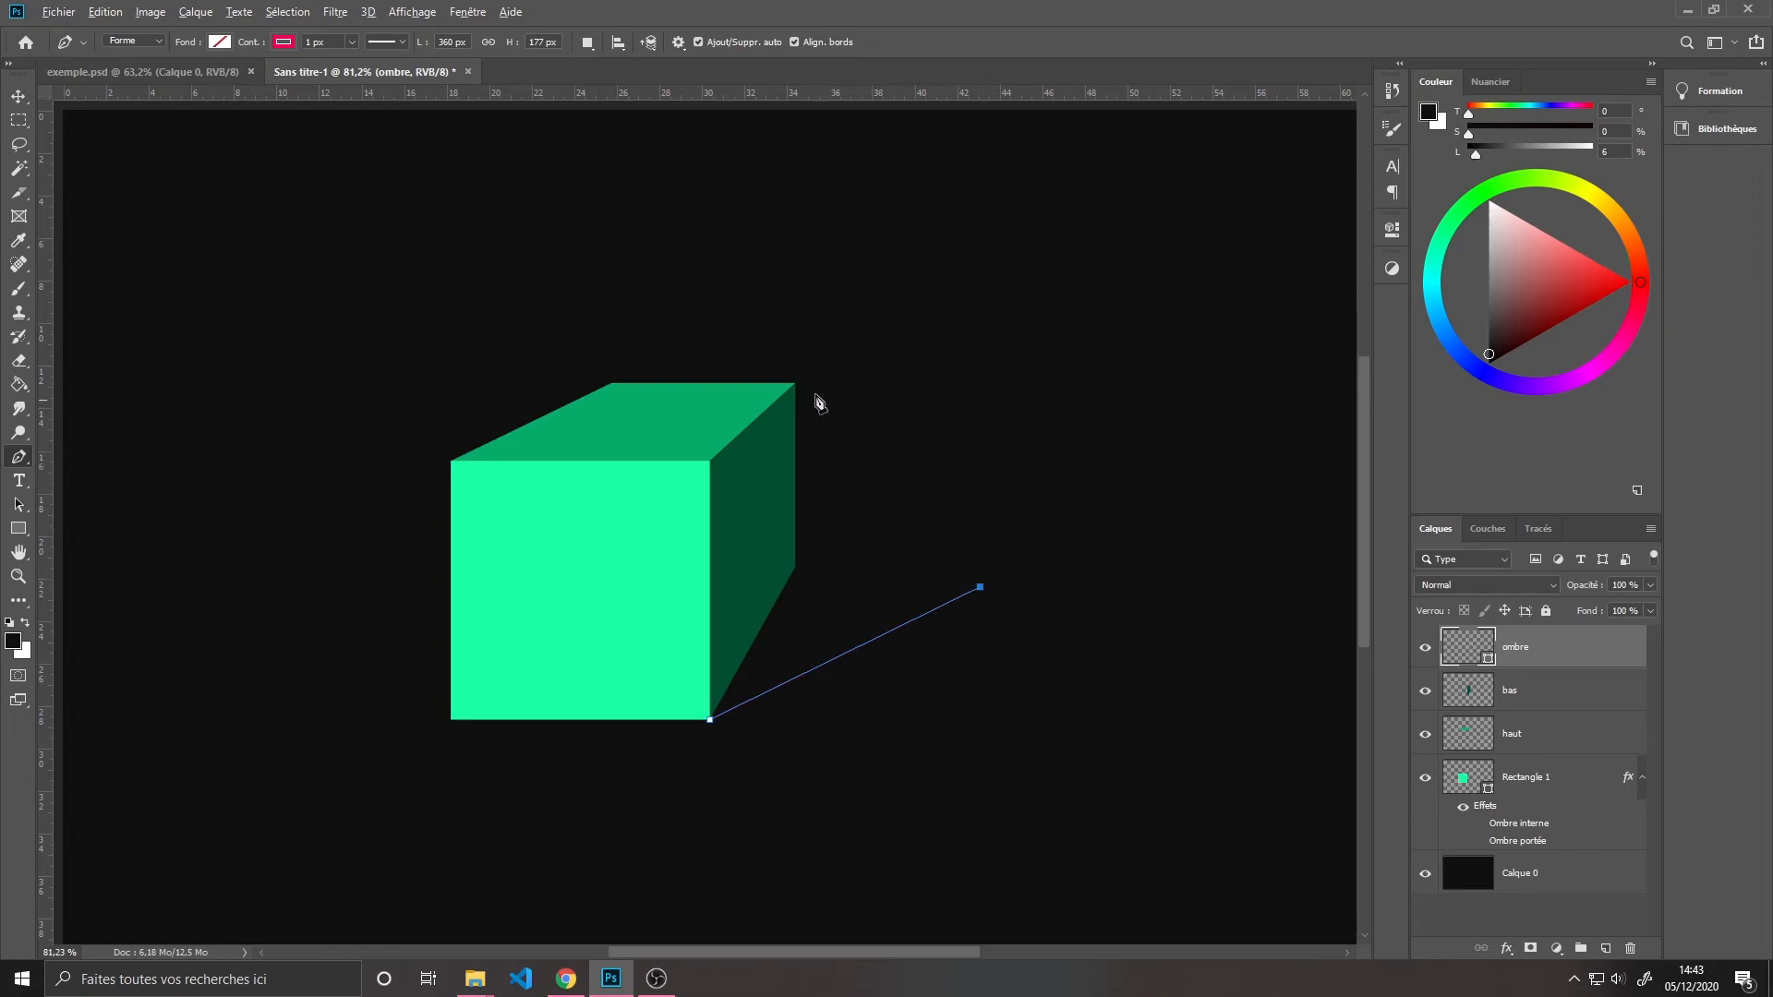
Place the path's third anchor on the box's rear upper-right corner, making the shape about 449 px high
scroll(800, 395, up, 10)
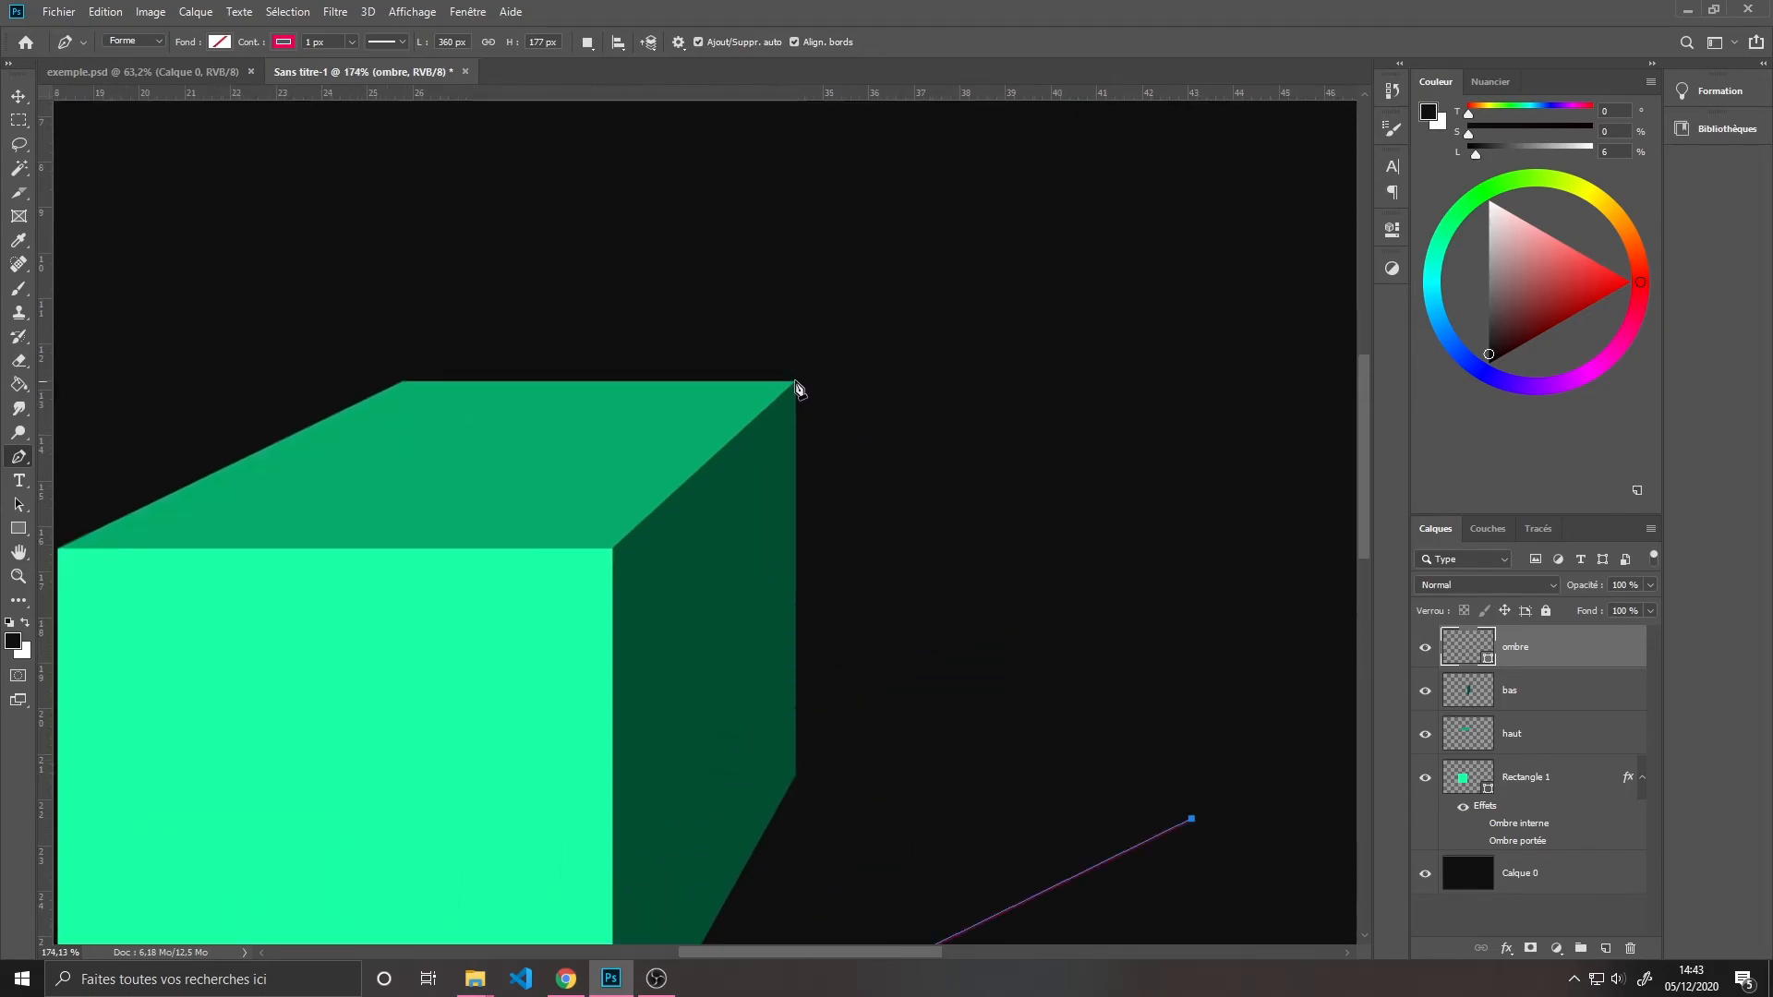
scroll(800, 379, up, 2)
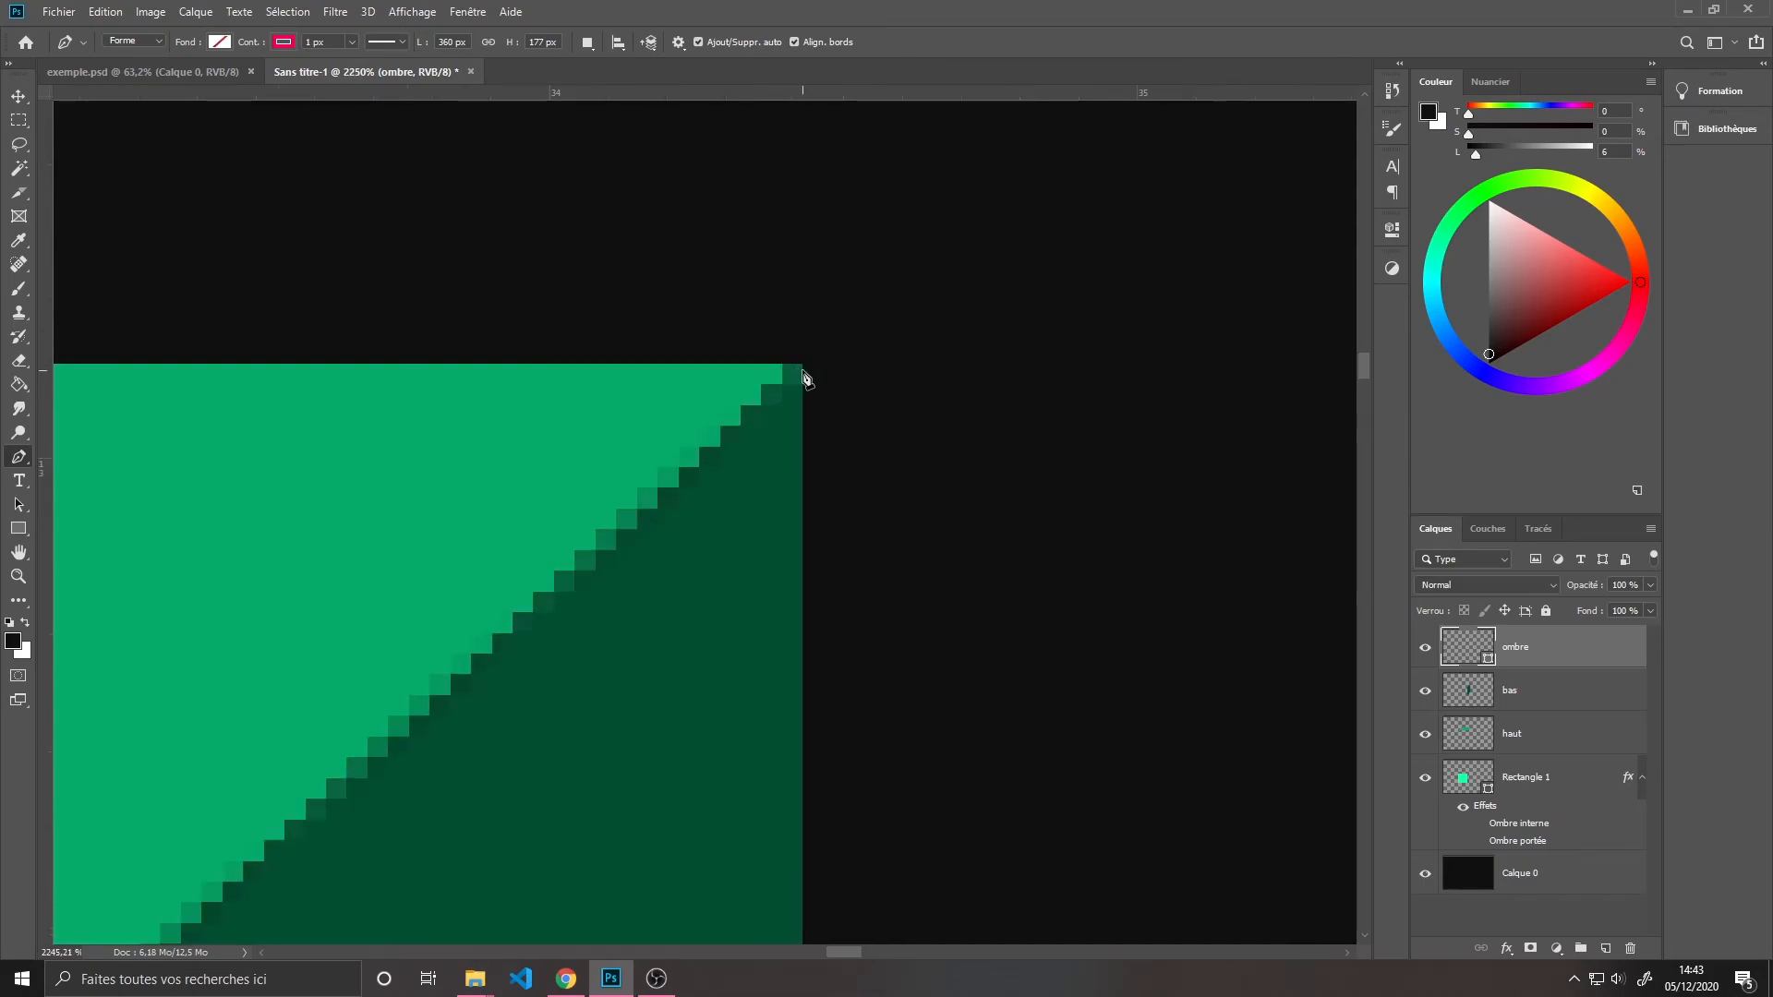
click(803, 369)
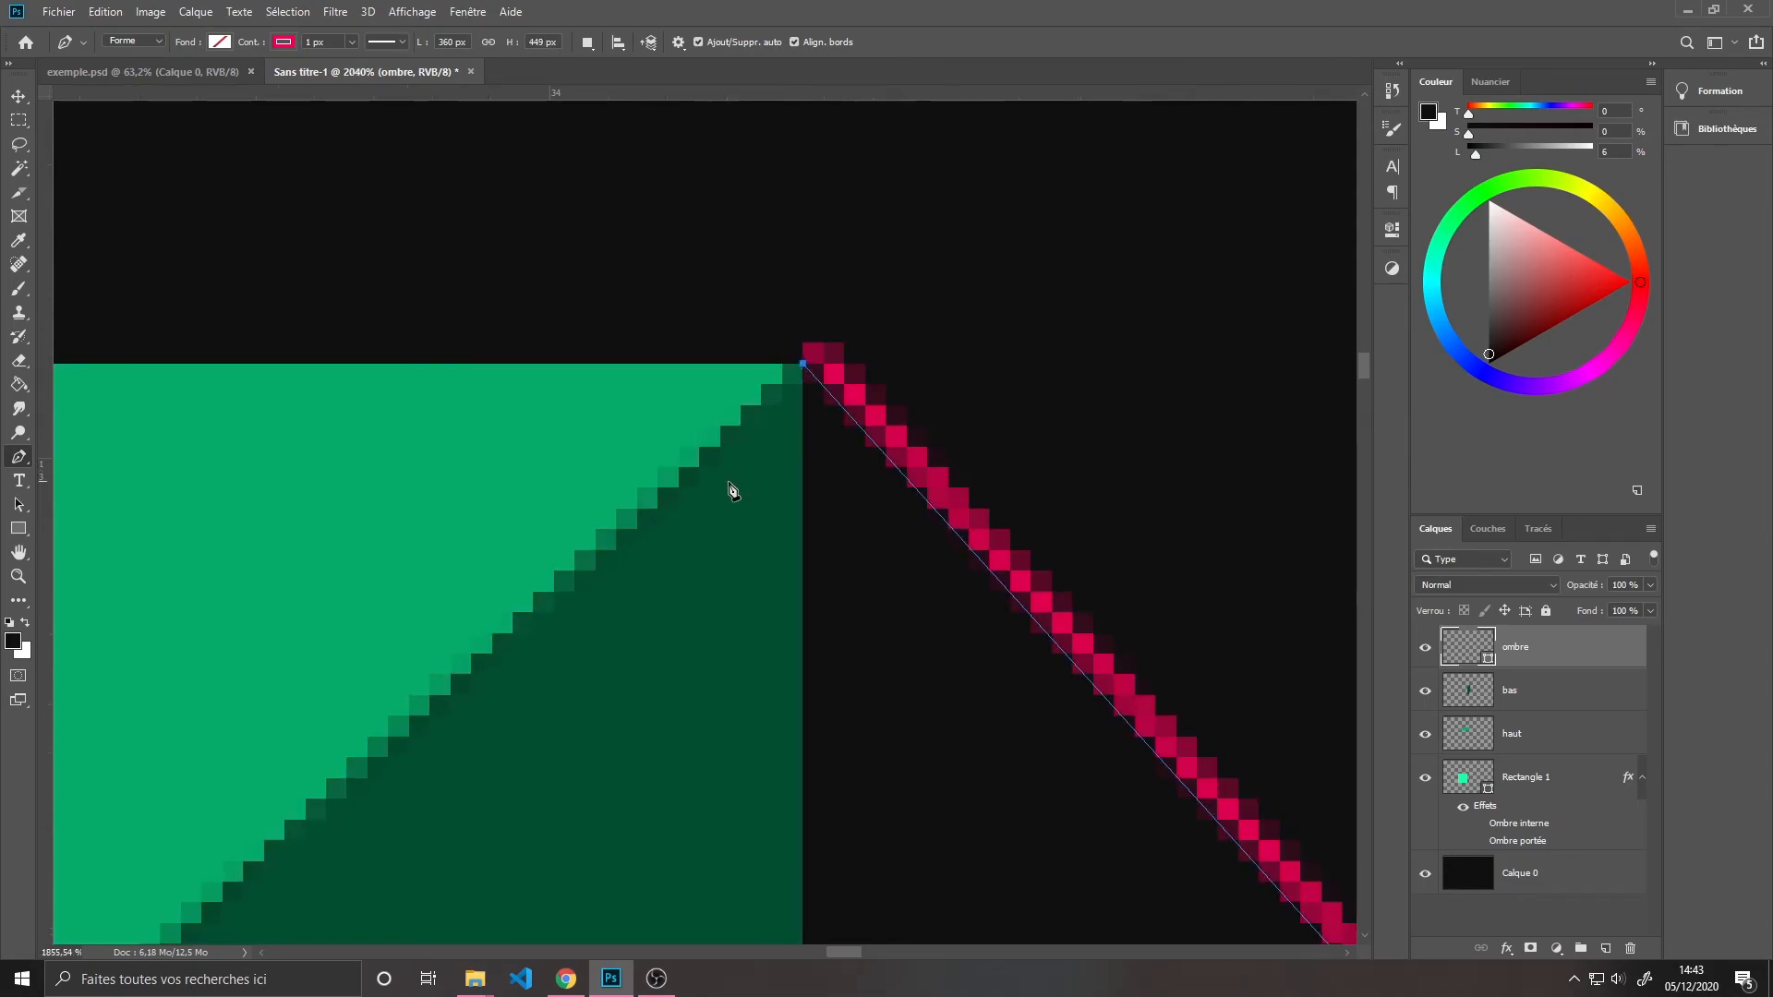
Add a fourth anchor inside the dark side face and close the path on the front face's lower-right corner
scroll(724, 490, down, 7)
scroll(689, 582, down, 4)
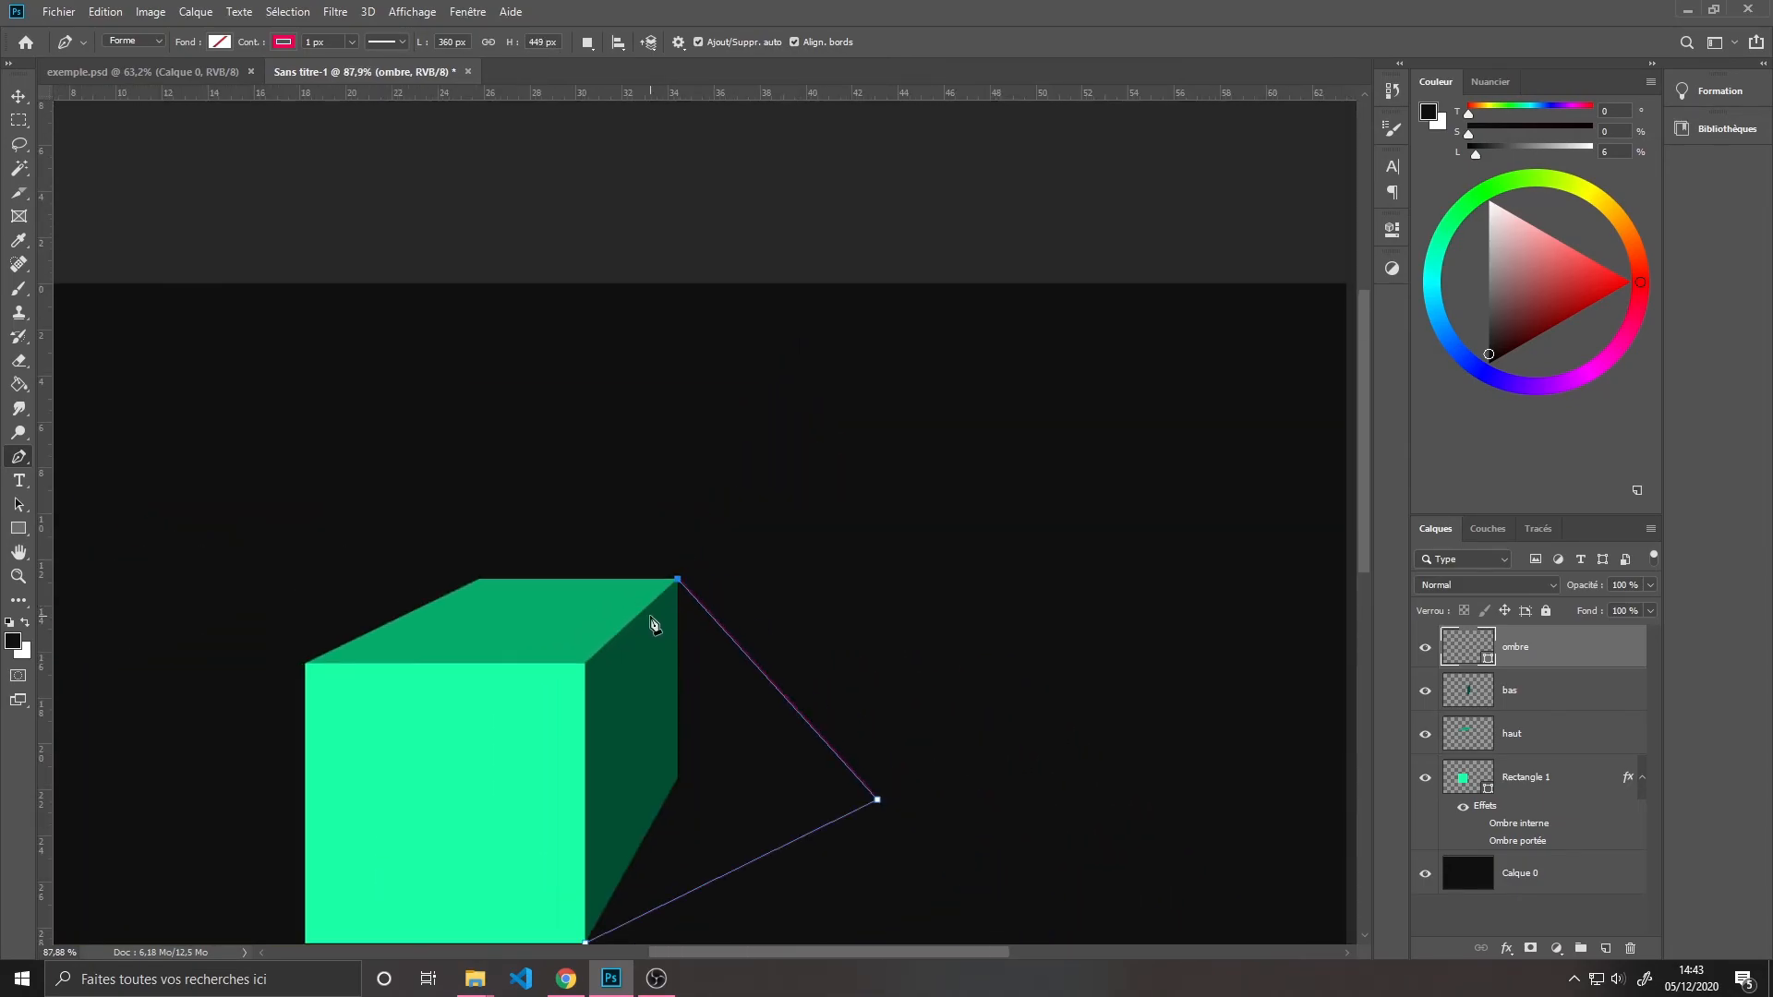
scroll(689, 582, up, 1)
click(720, 460)
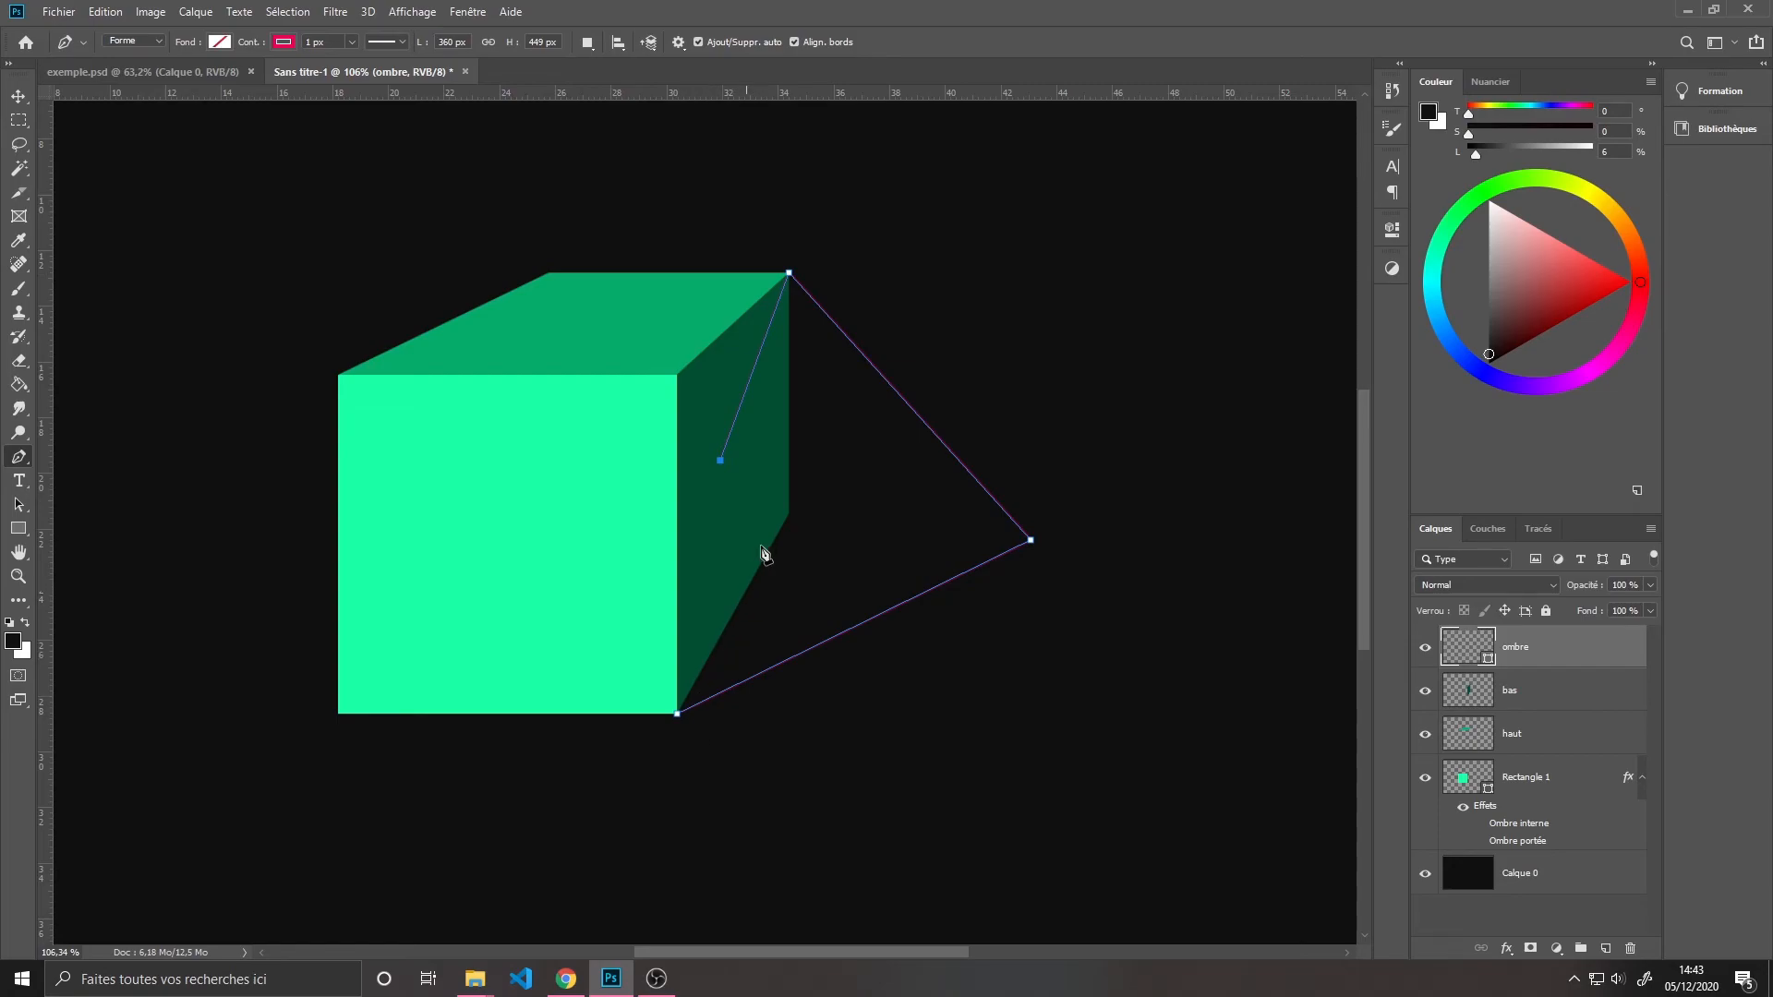
click(677, 715)
Remove the outline from the closed shadow shape and fill it with red #b50f0f
click(284, 42)
click(184, 80)
click(220, 42)
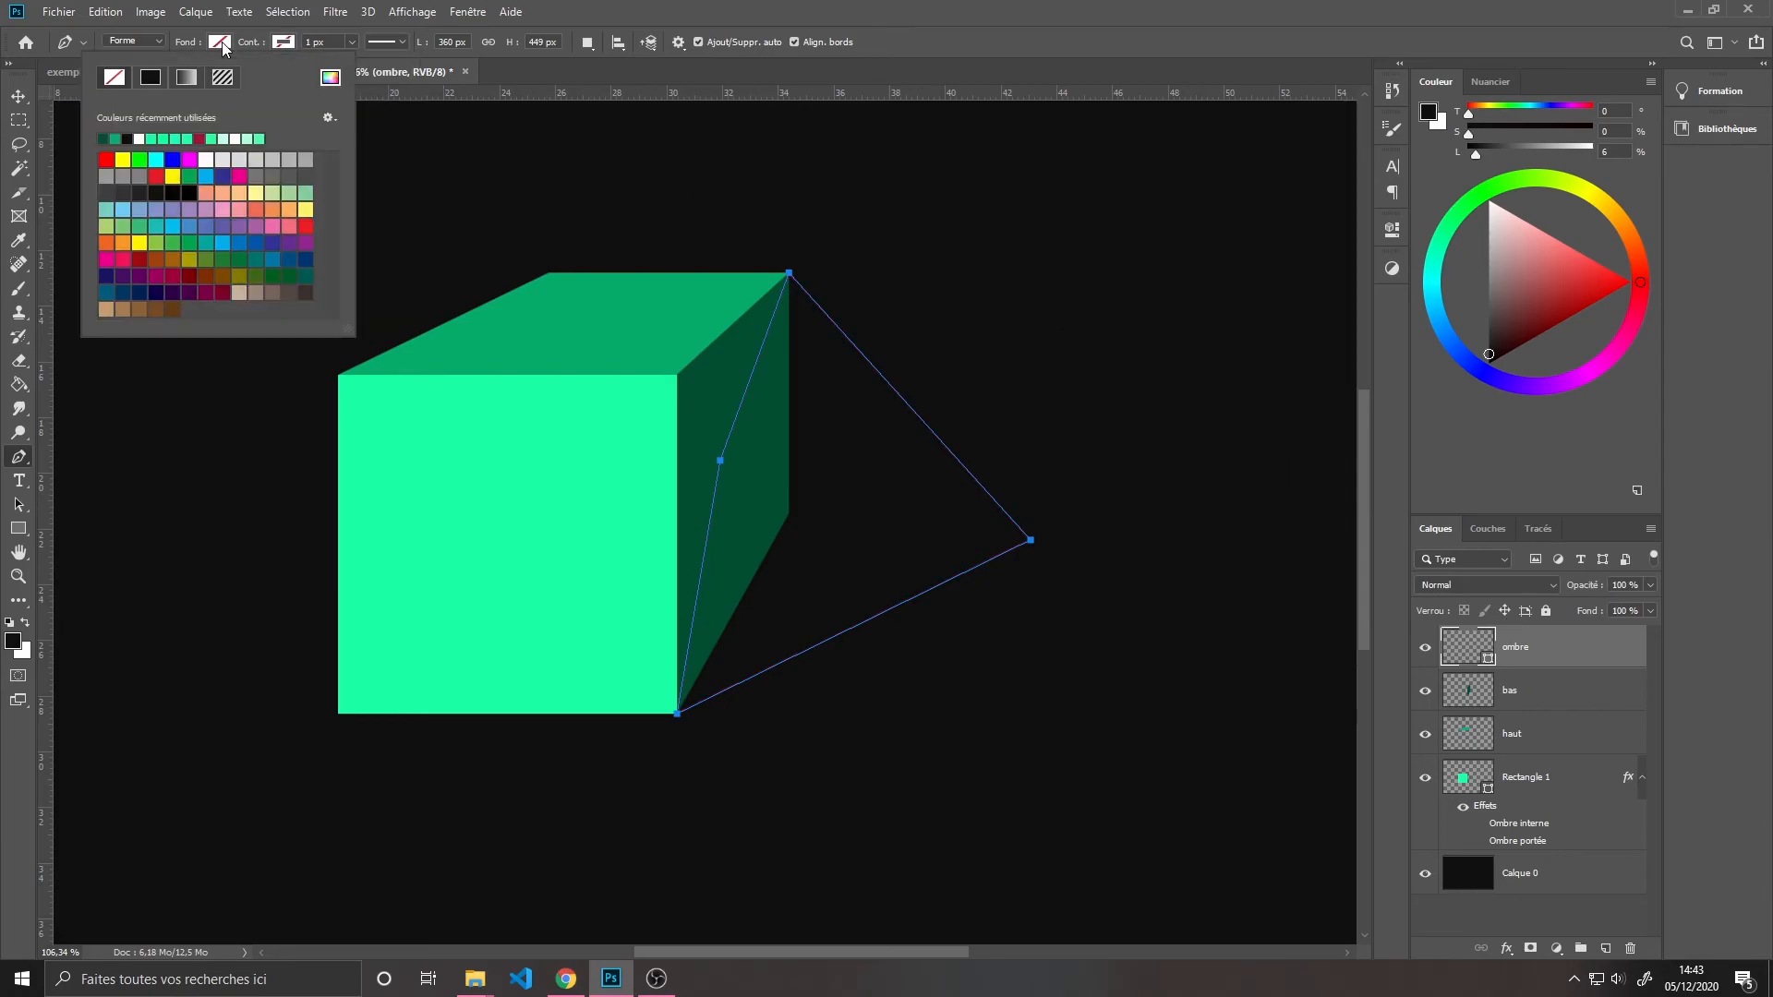
click(328, 78)
click(1453, 485)
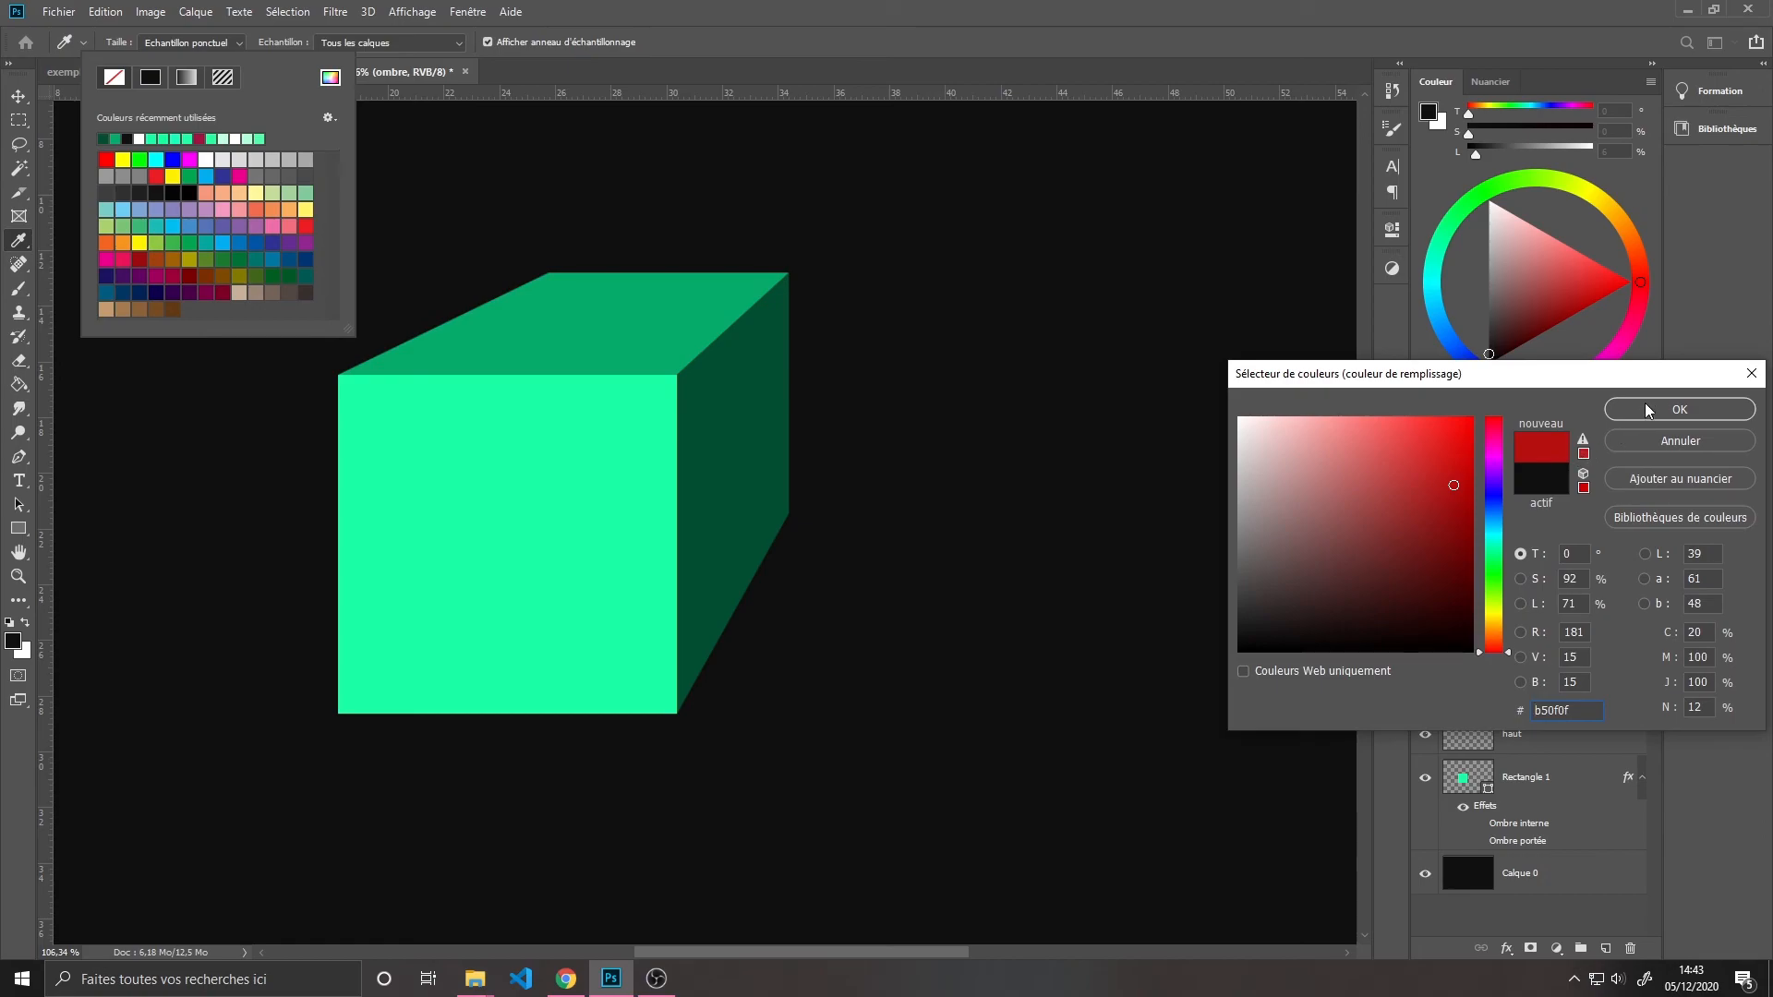
click(1645, 405)
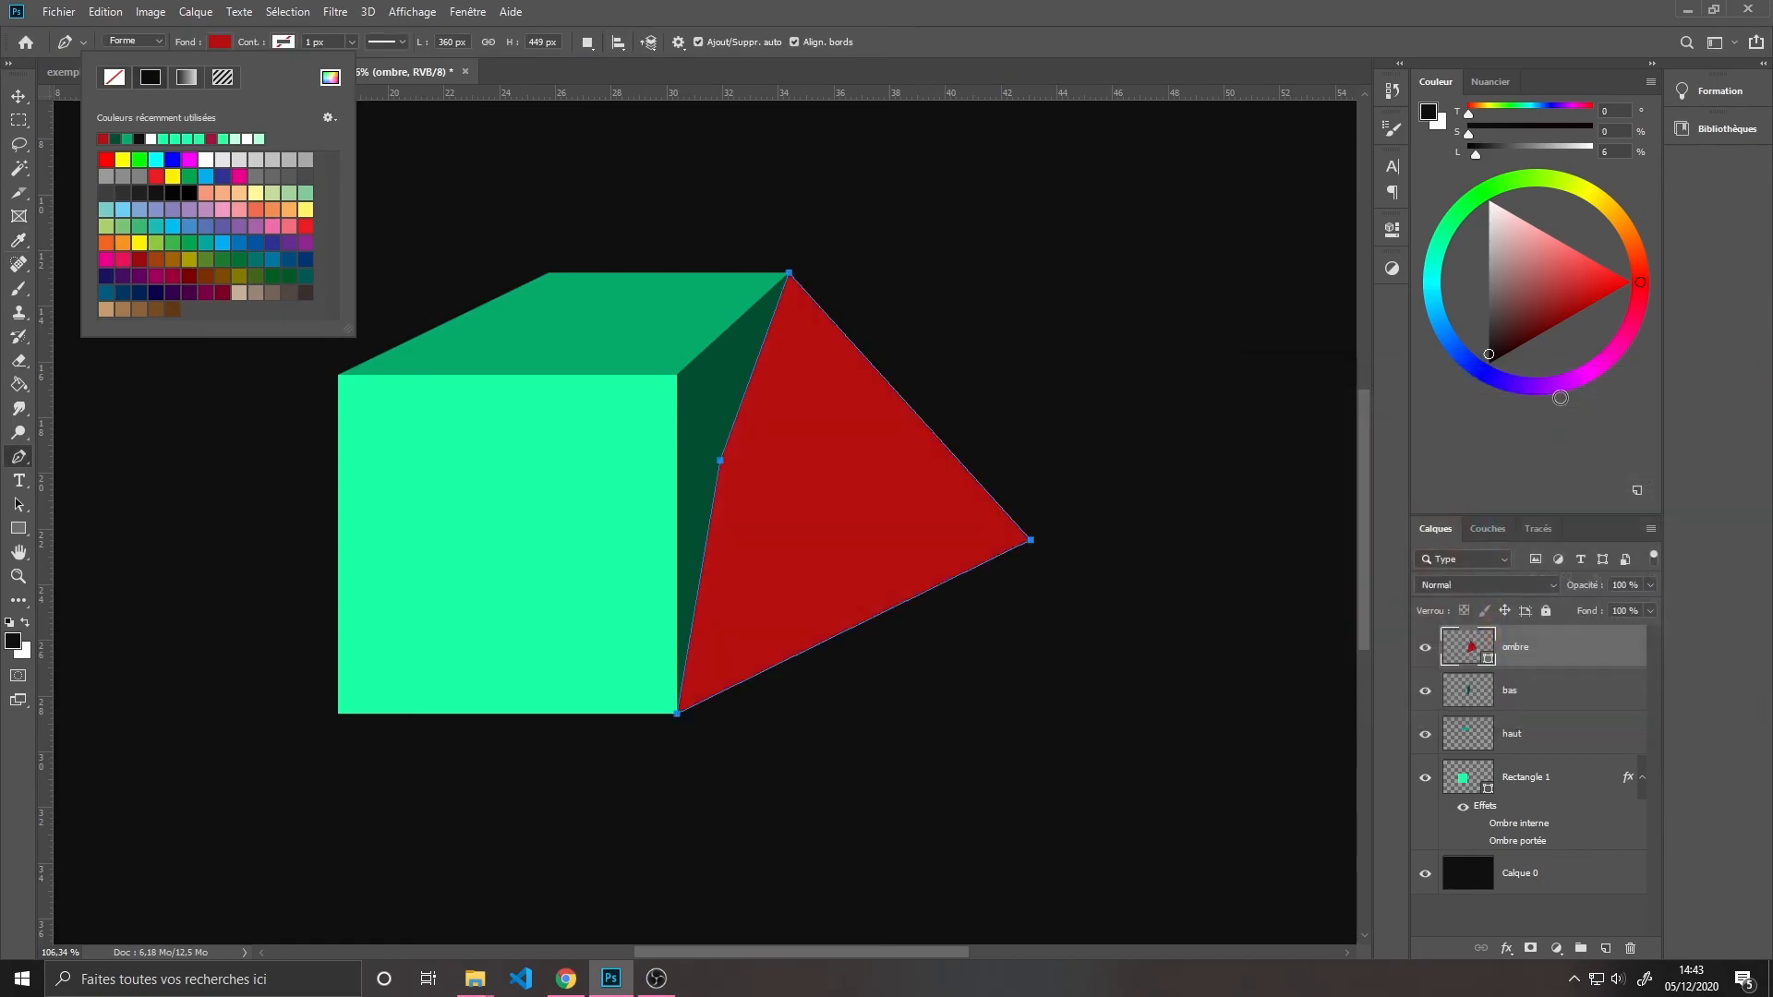
click(218, 44)
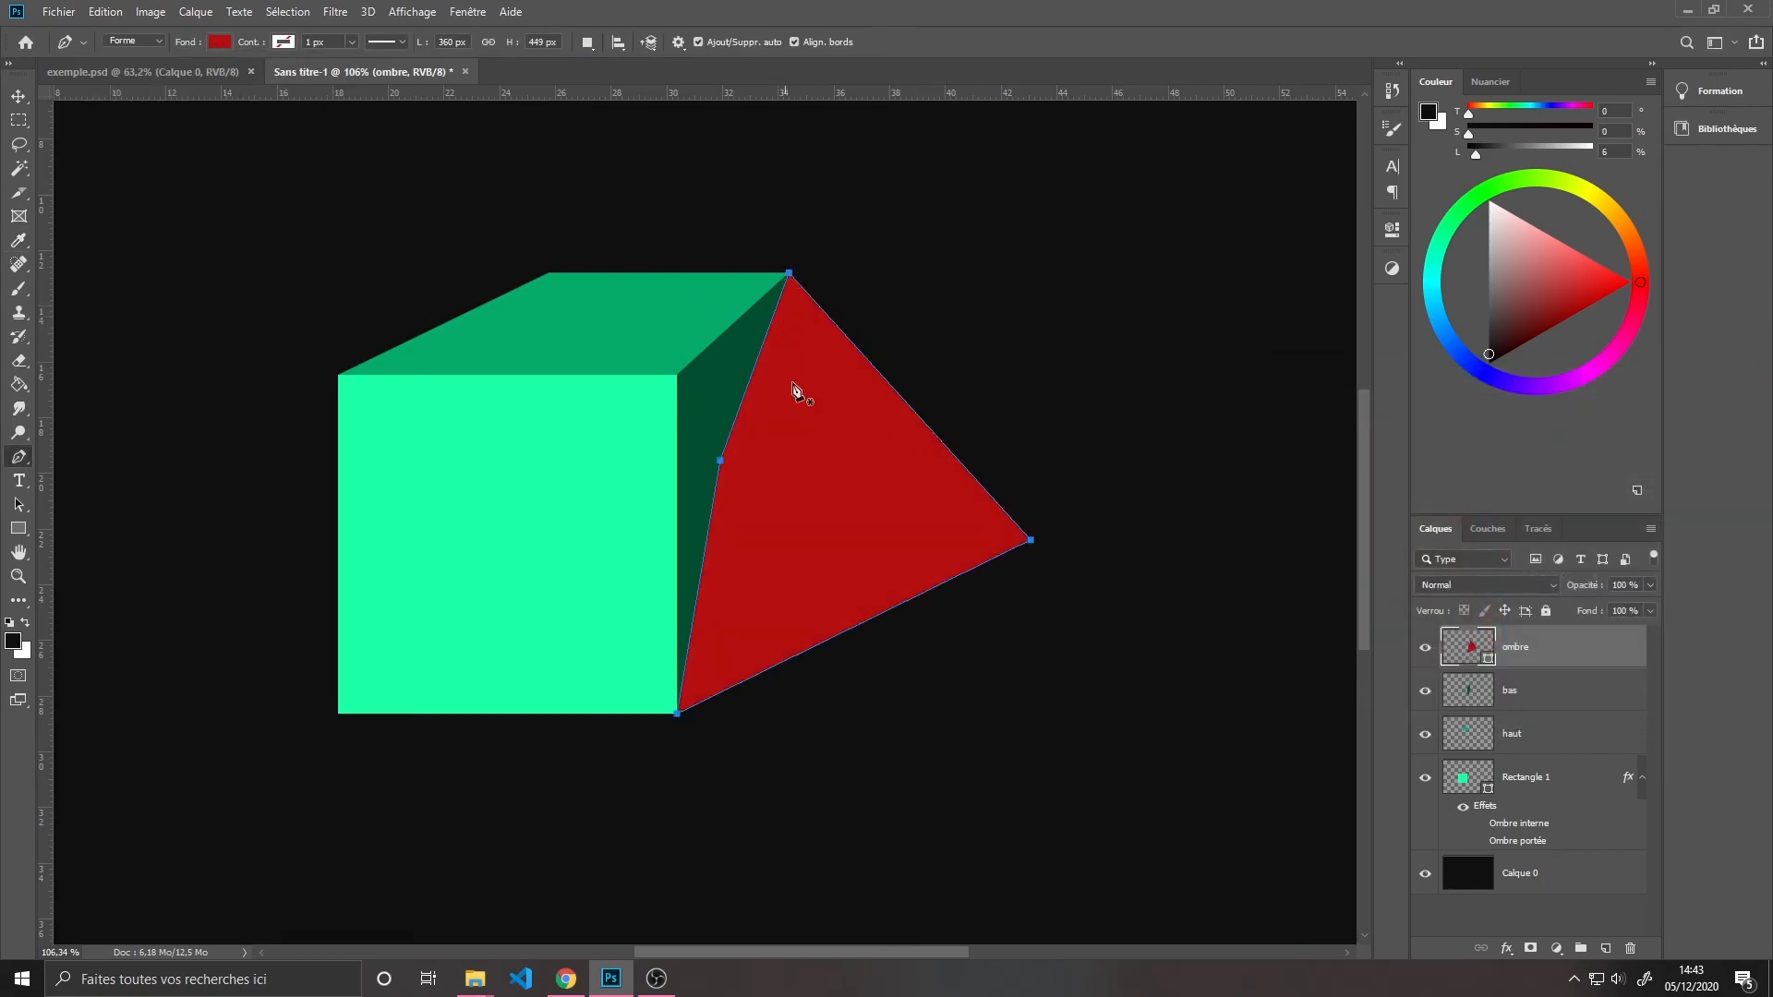
Move the ombre layer between Rectangle 1 and Calque 0, and recolour its shape to near-black #090909
drag(1541, 648, 1532, 818)
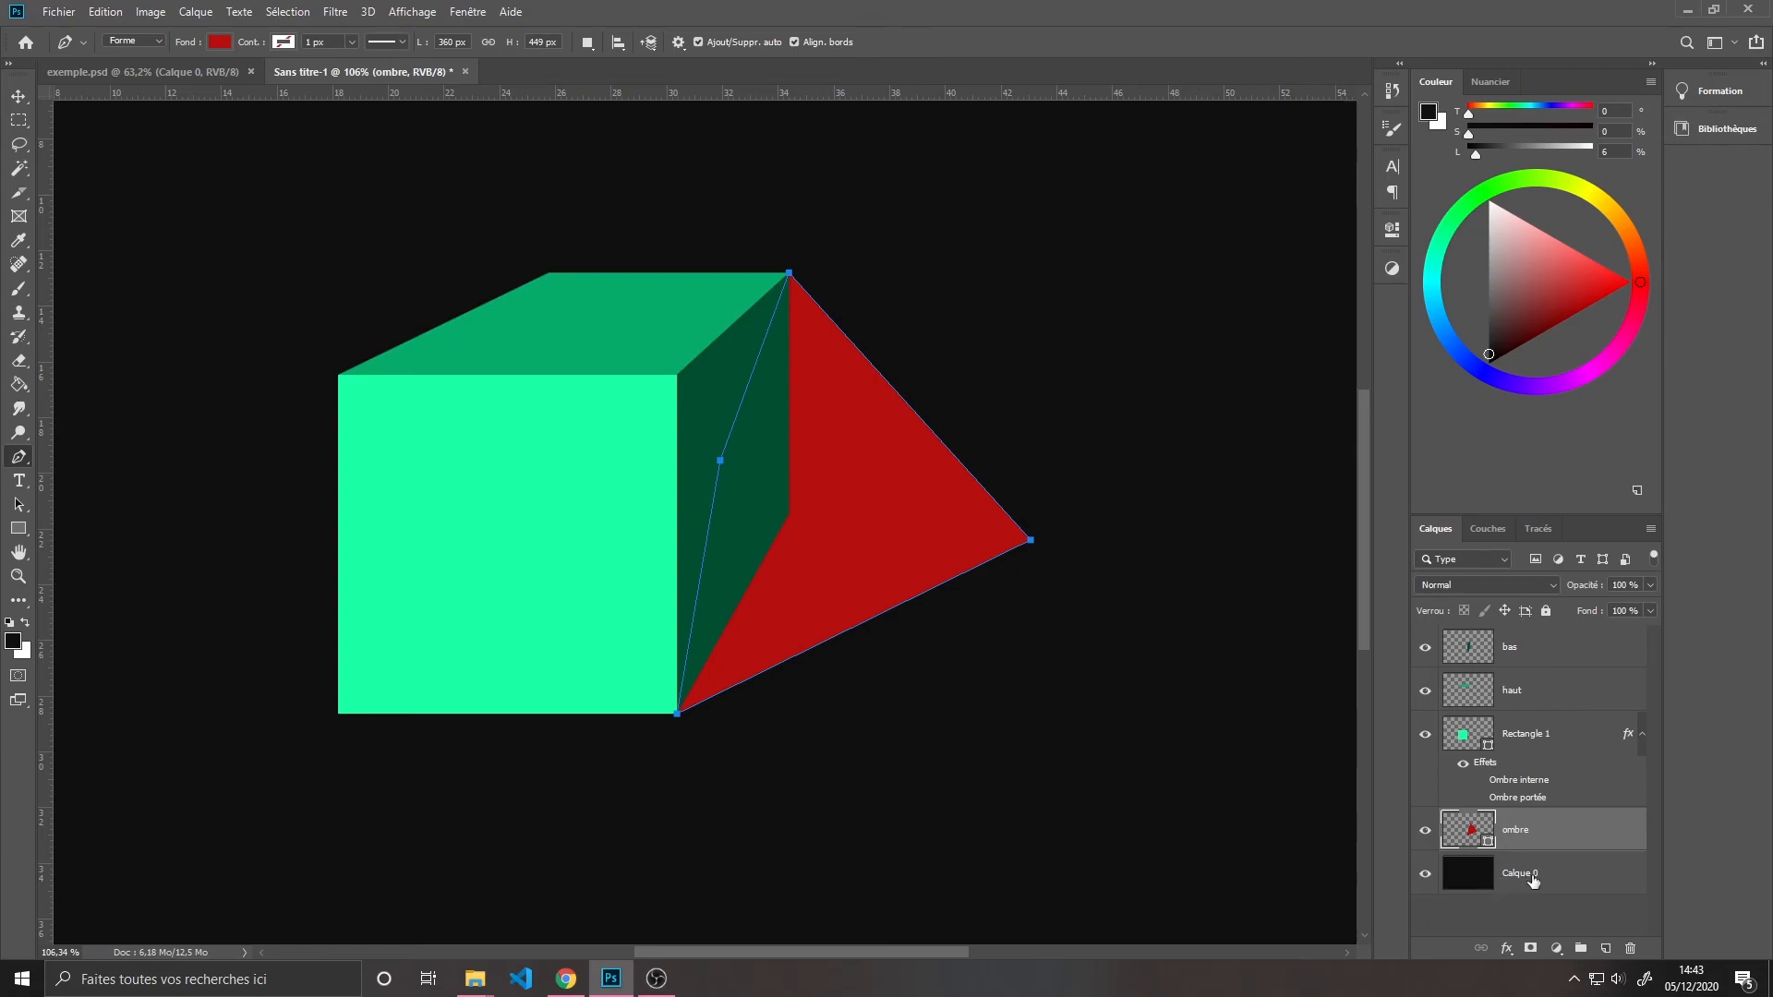
double_click(1487, 840)
mouse_move(1424, 535)
mouse_down()
mouse_move(1241, 655)
mouse_move(1225, 640)
mouse_up()
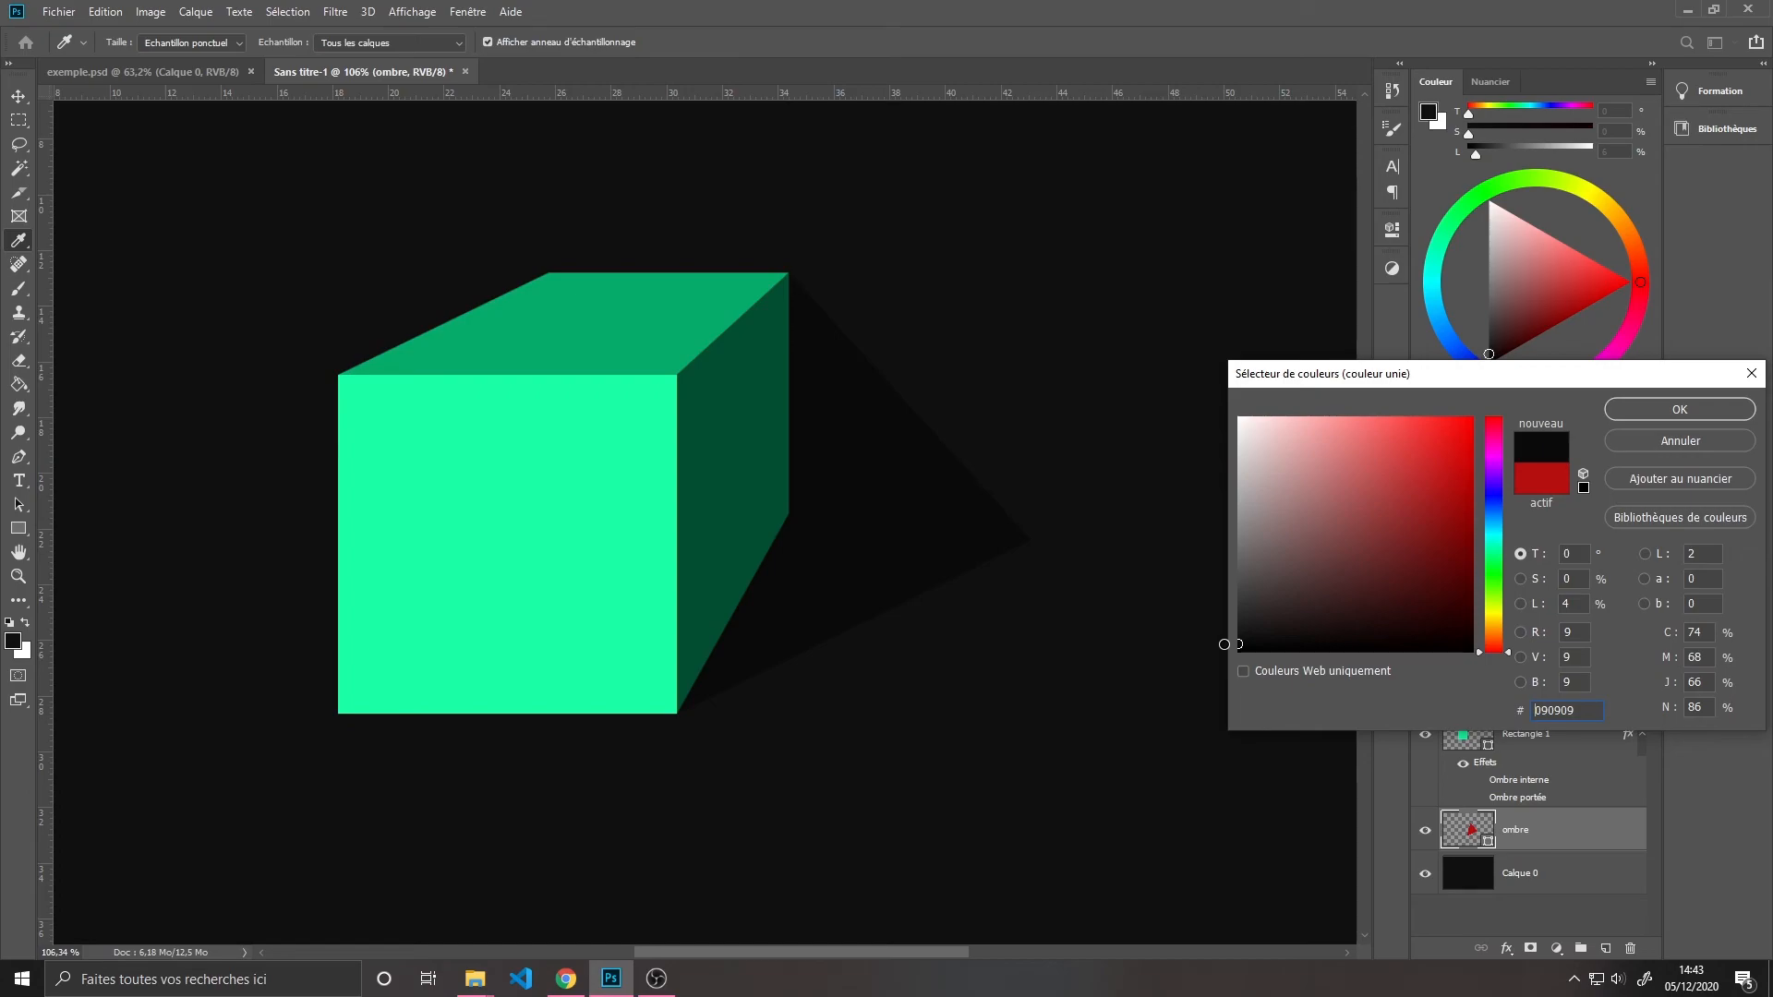
click(1632, 406)
Switch to the Move tool and lower the ombre layer's opacity to 55%
key(p)
scroll(416, 538, down, 2)
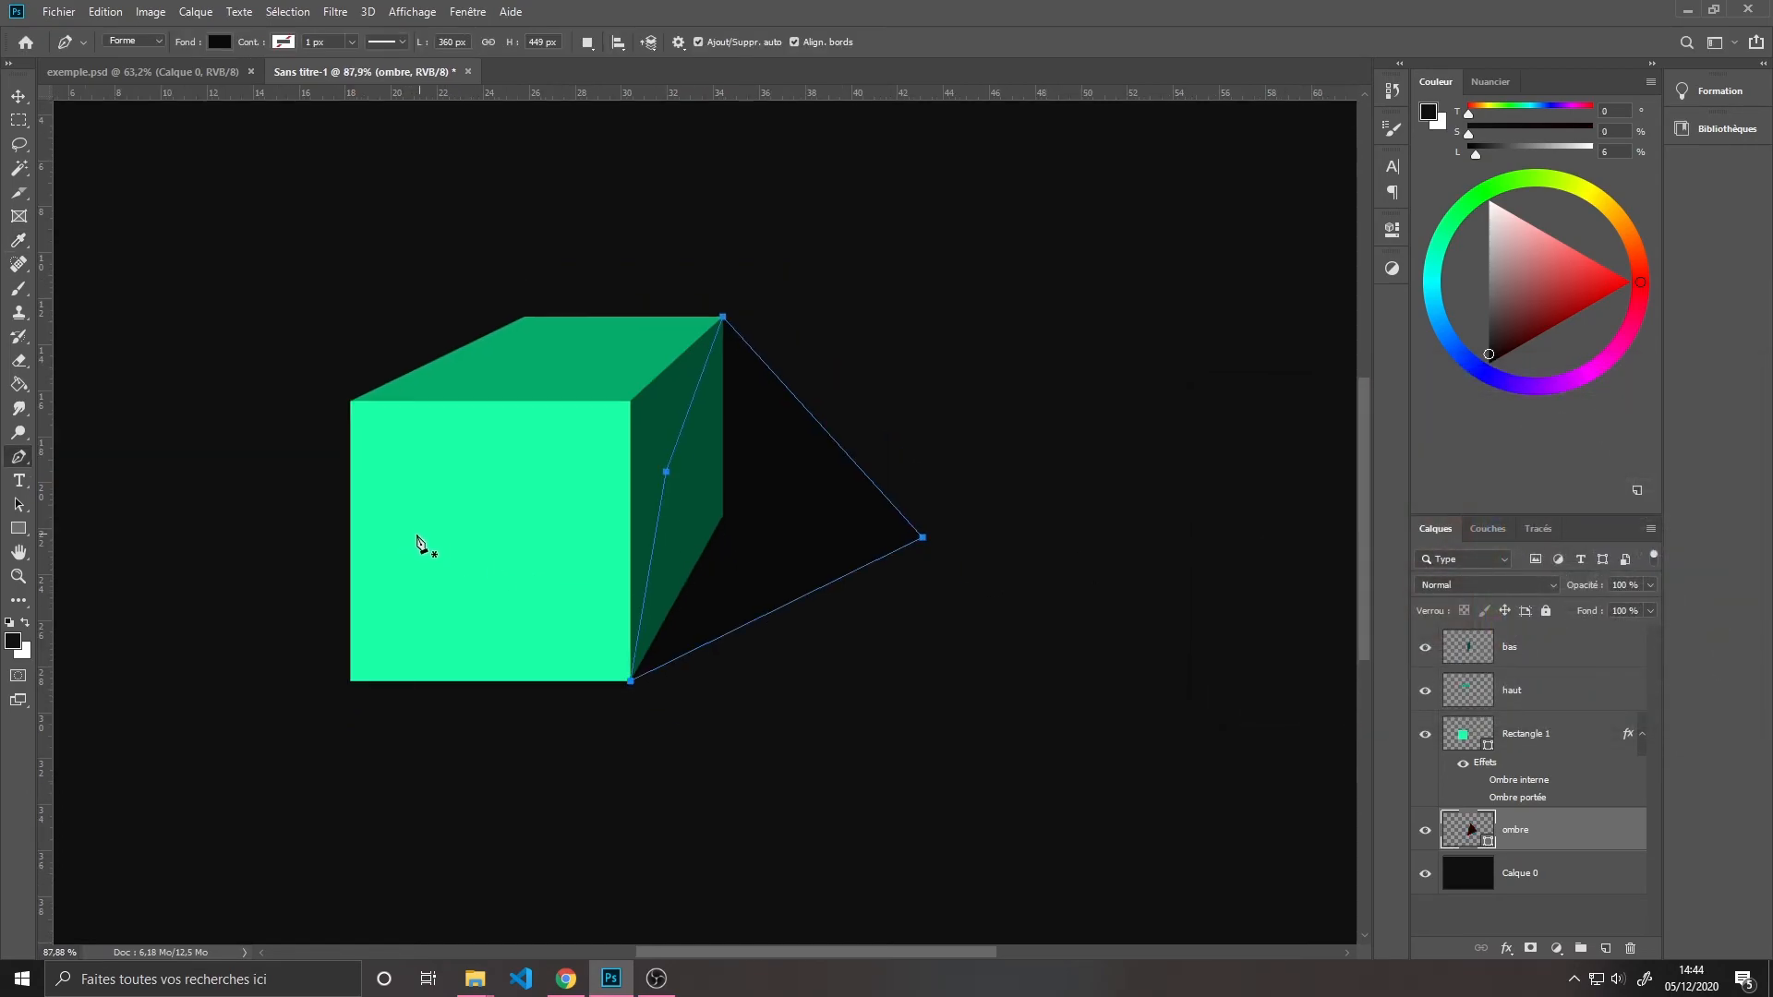
scroll(420, 540, left, 3)
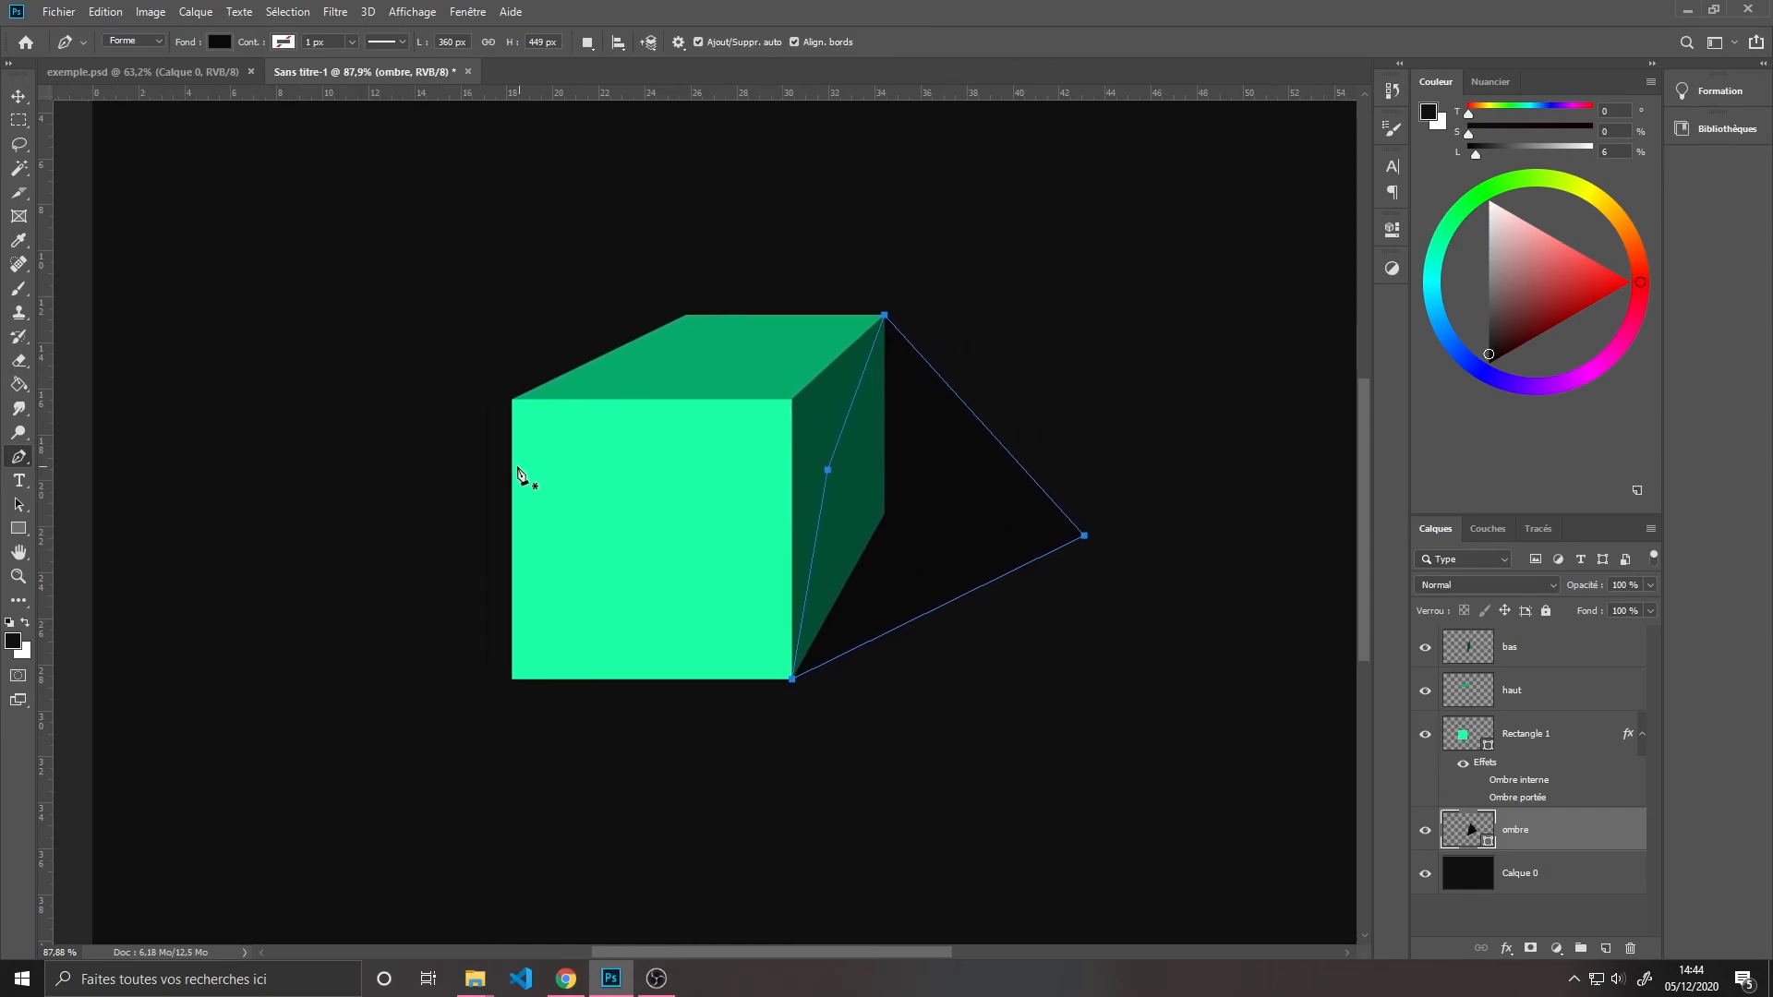
key(v)
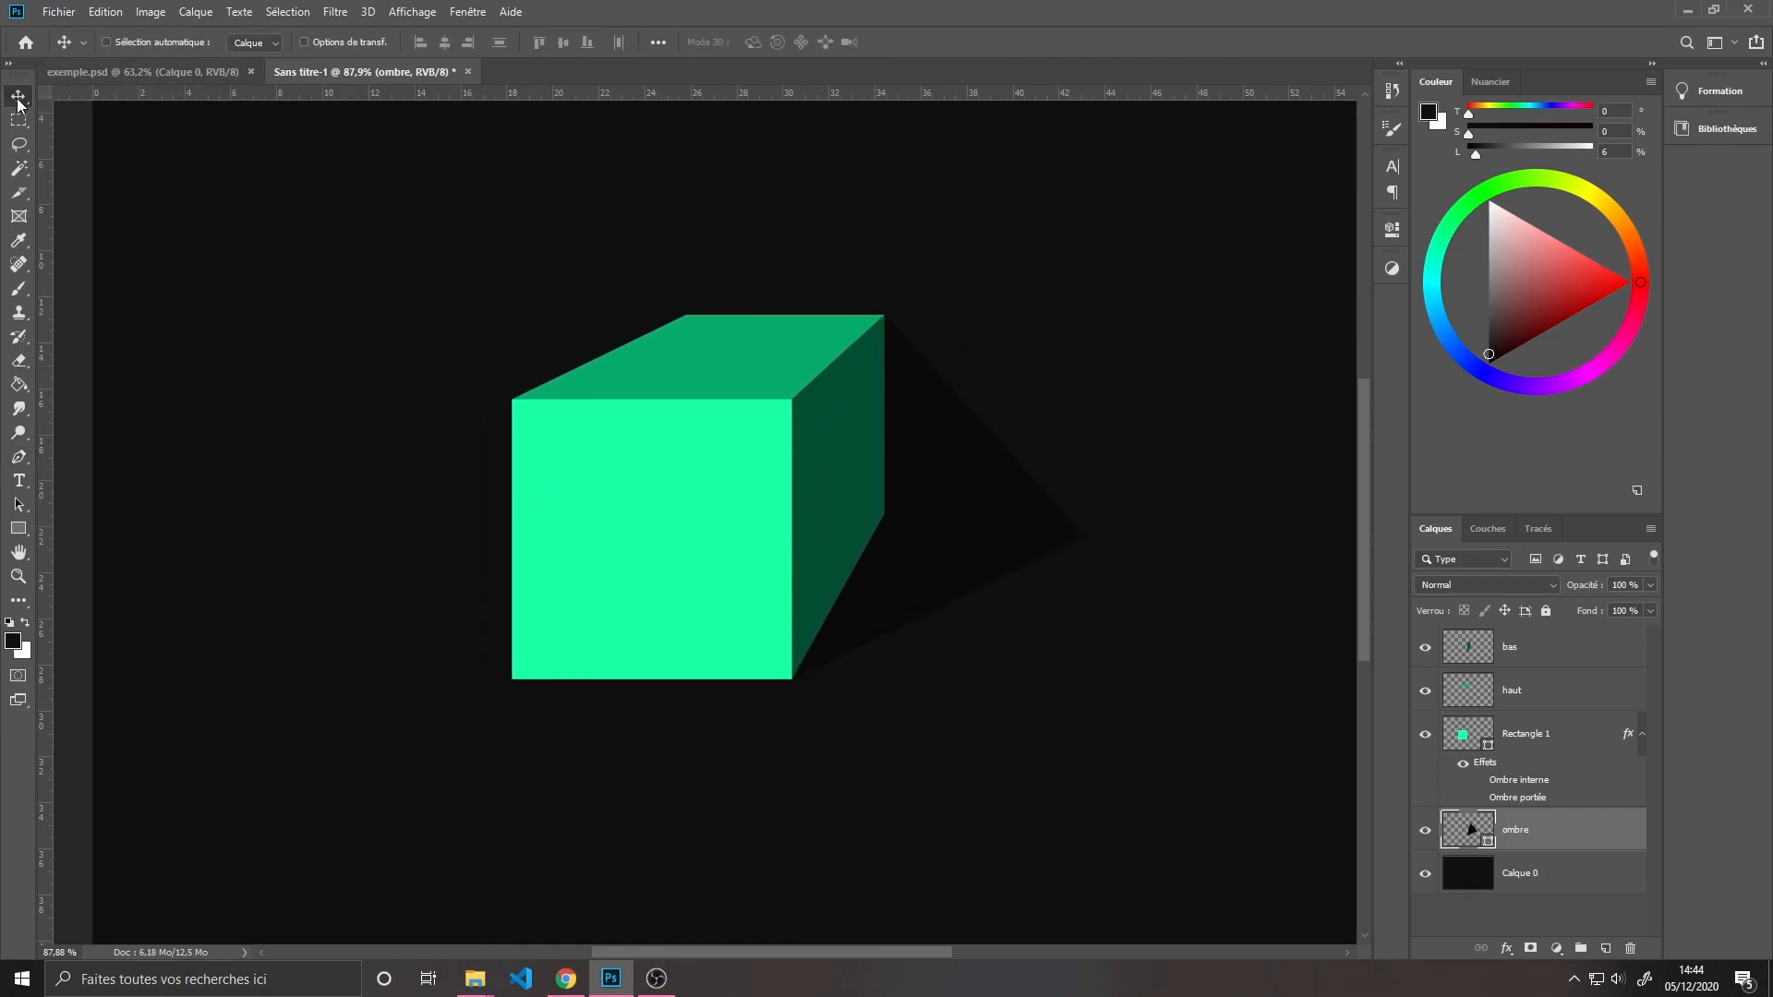
scroll(914, 475, right, 1)
scroll(914, 476, down, 1)
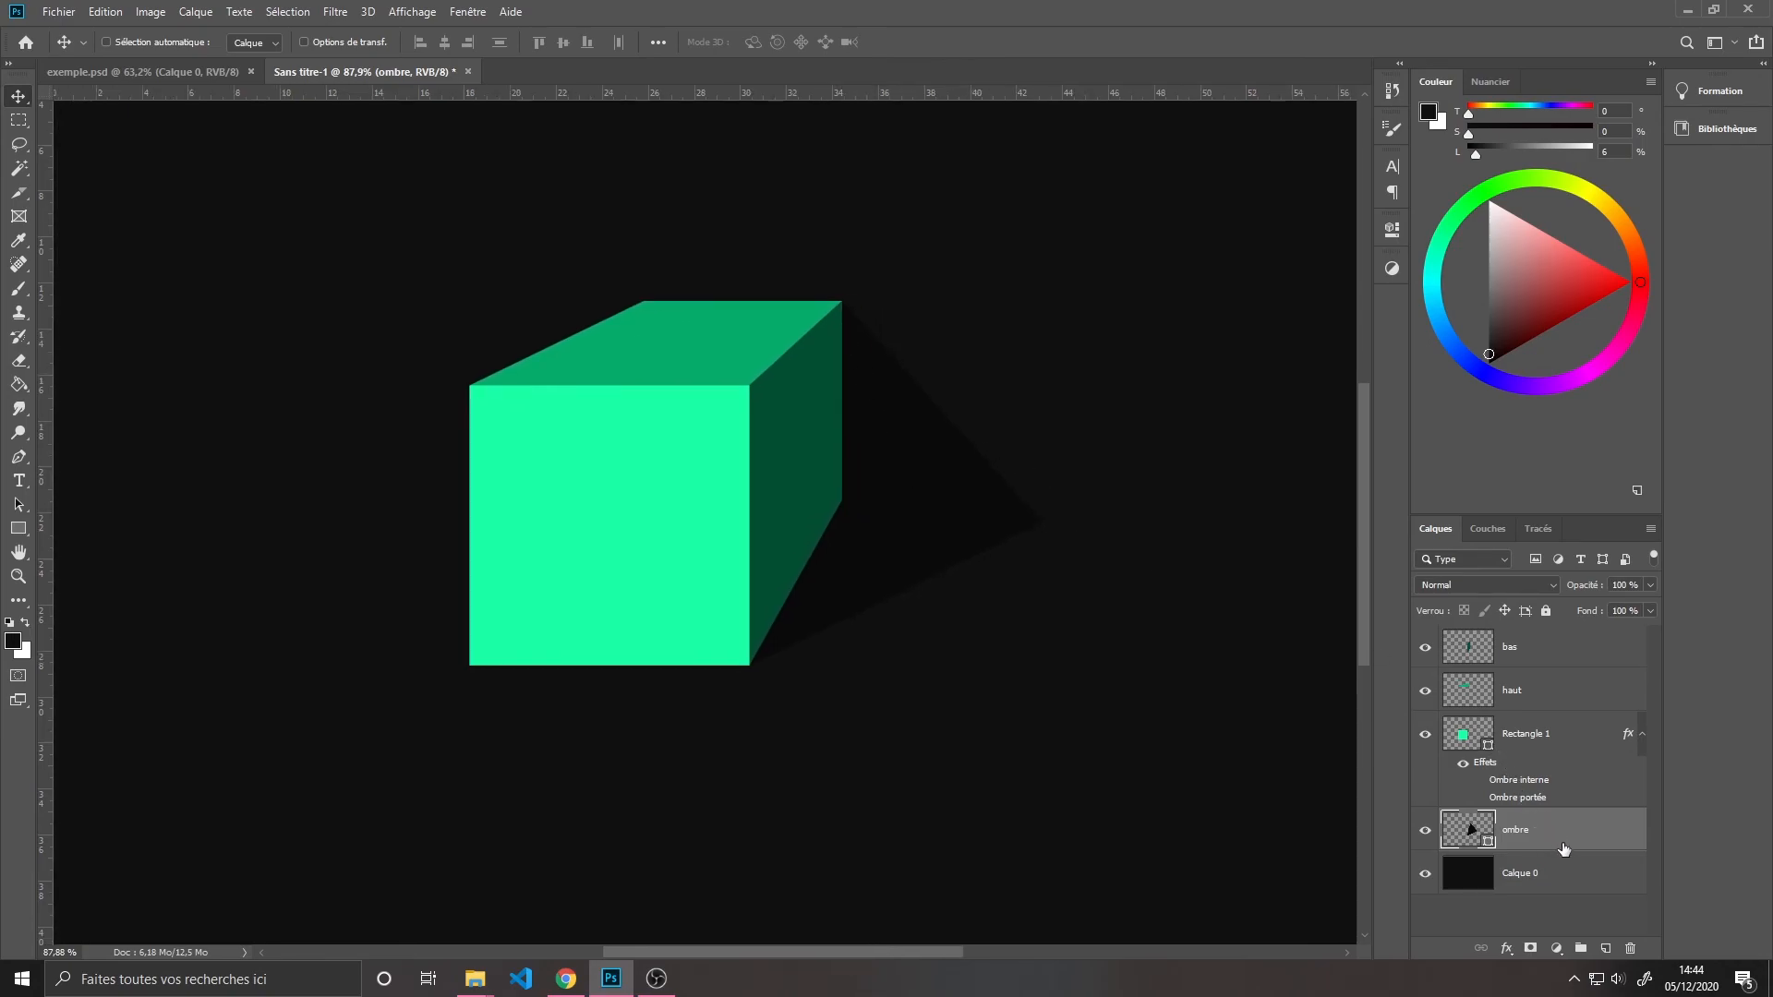
drag(1588, 589, 1524, 594)
drag(1575, 592, 1602, 587)
Convert the ombre shape to a smart object and apply a Gaussian blur, adjusting the radius to soften the shadow's edges
click(334, 12)
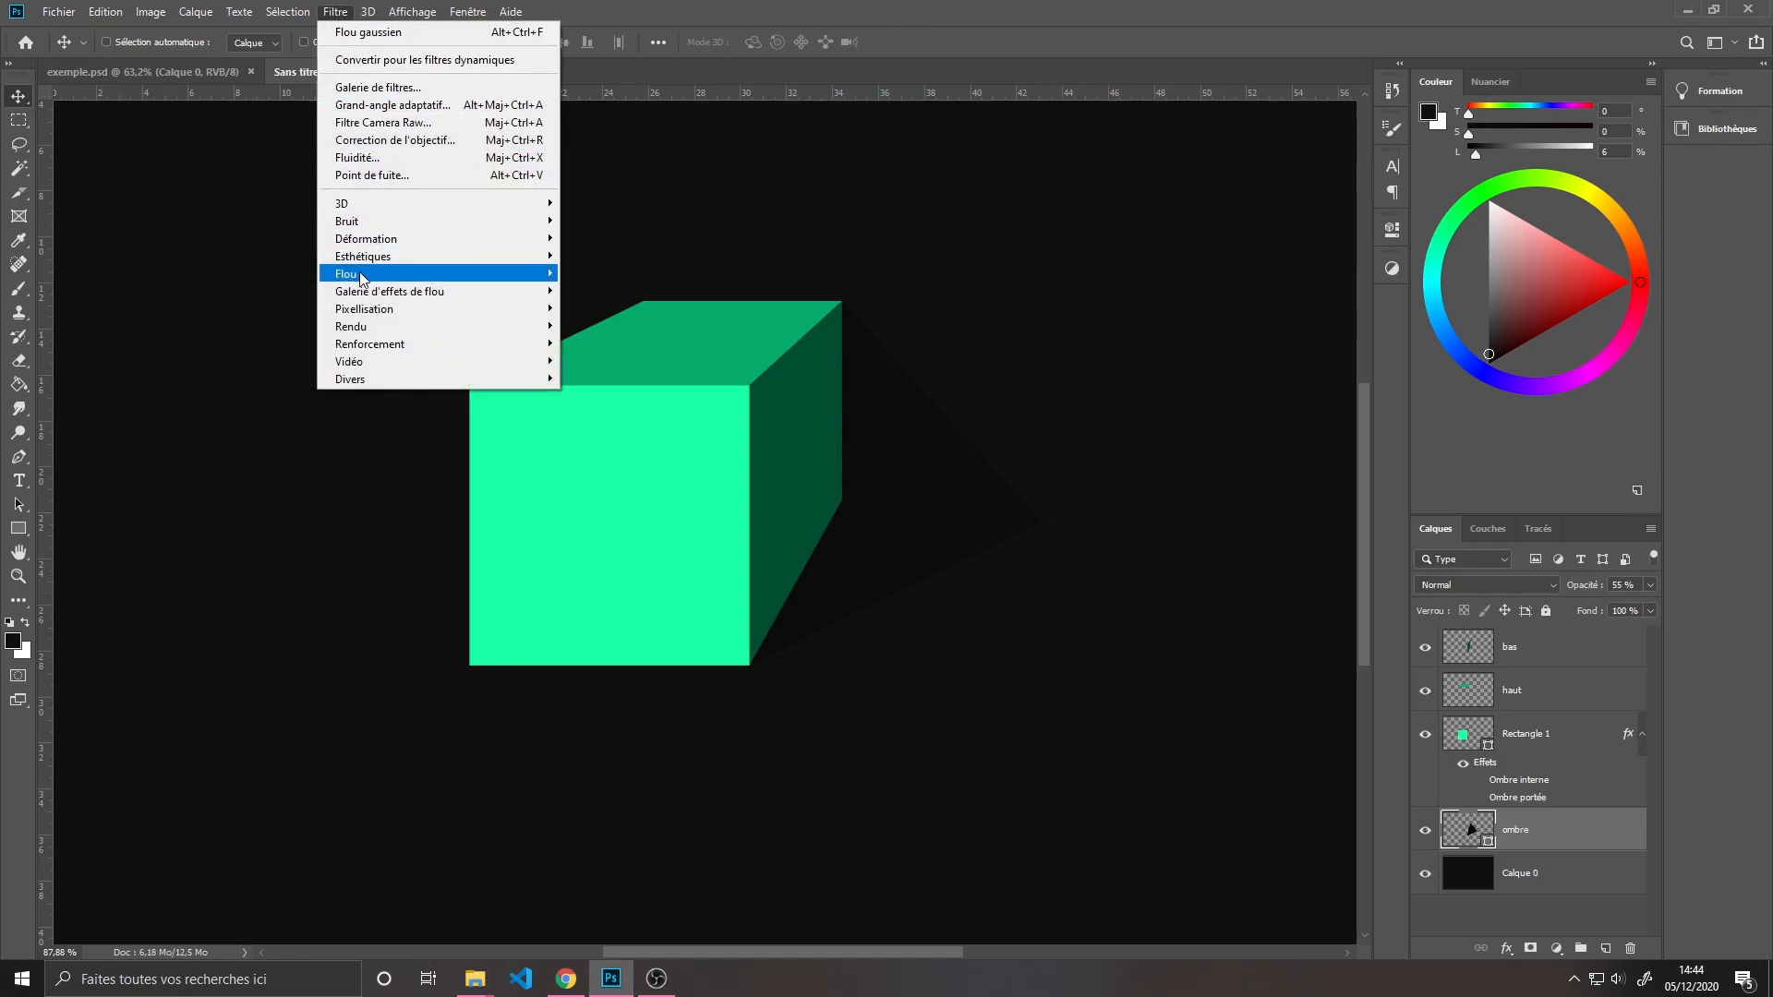
mouse_move(351, 274)
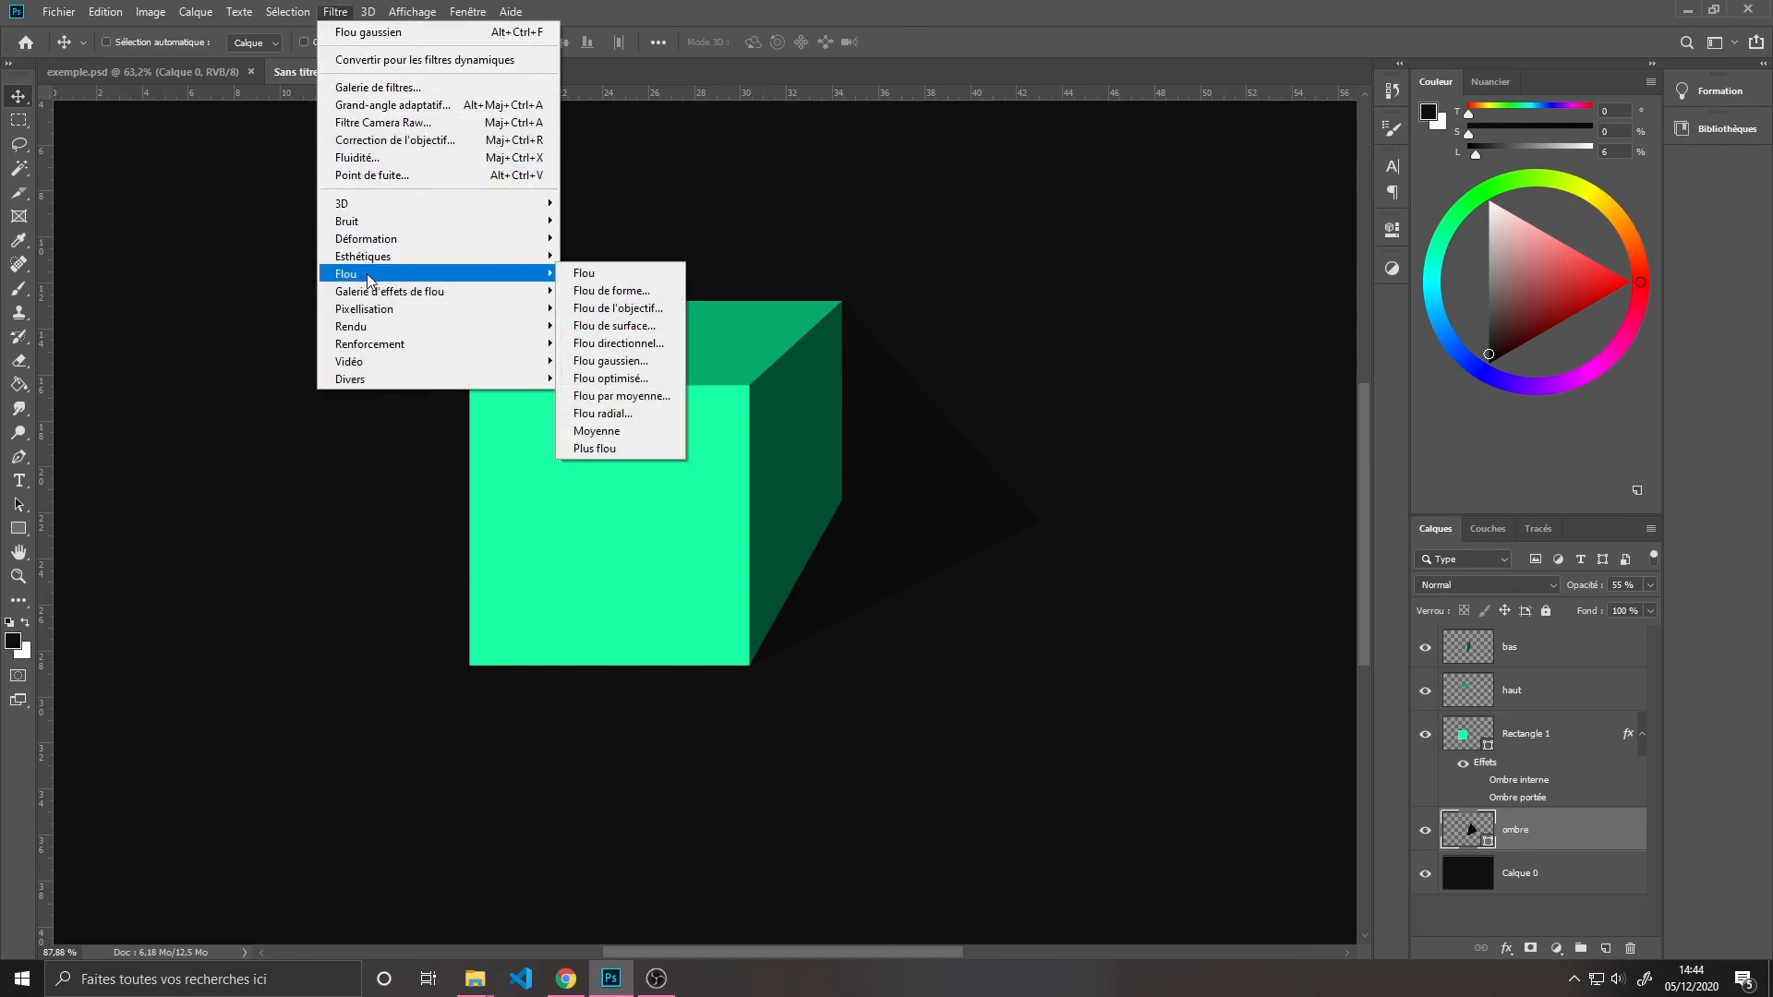
click(628, 362)
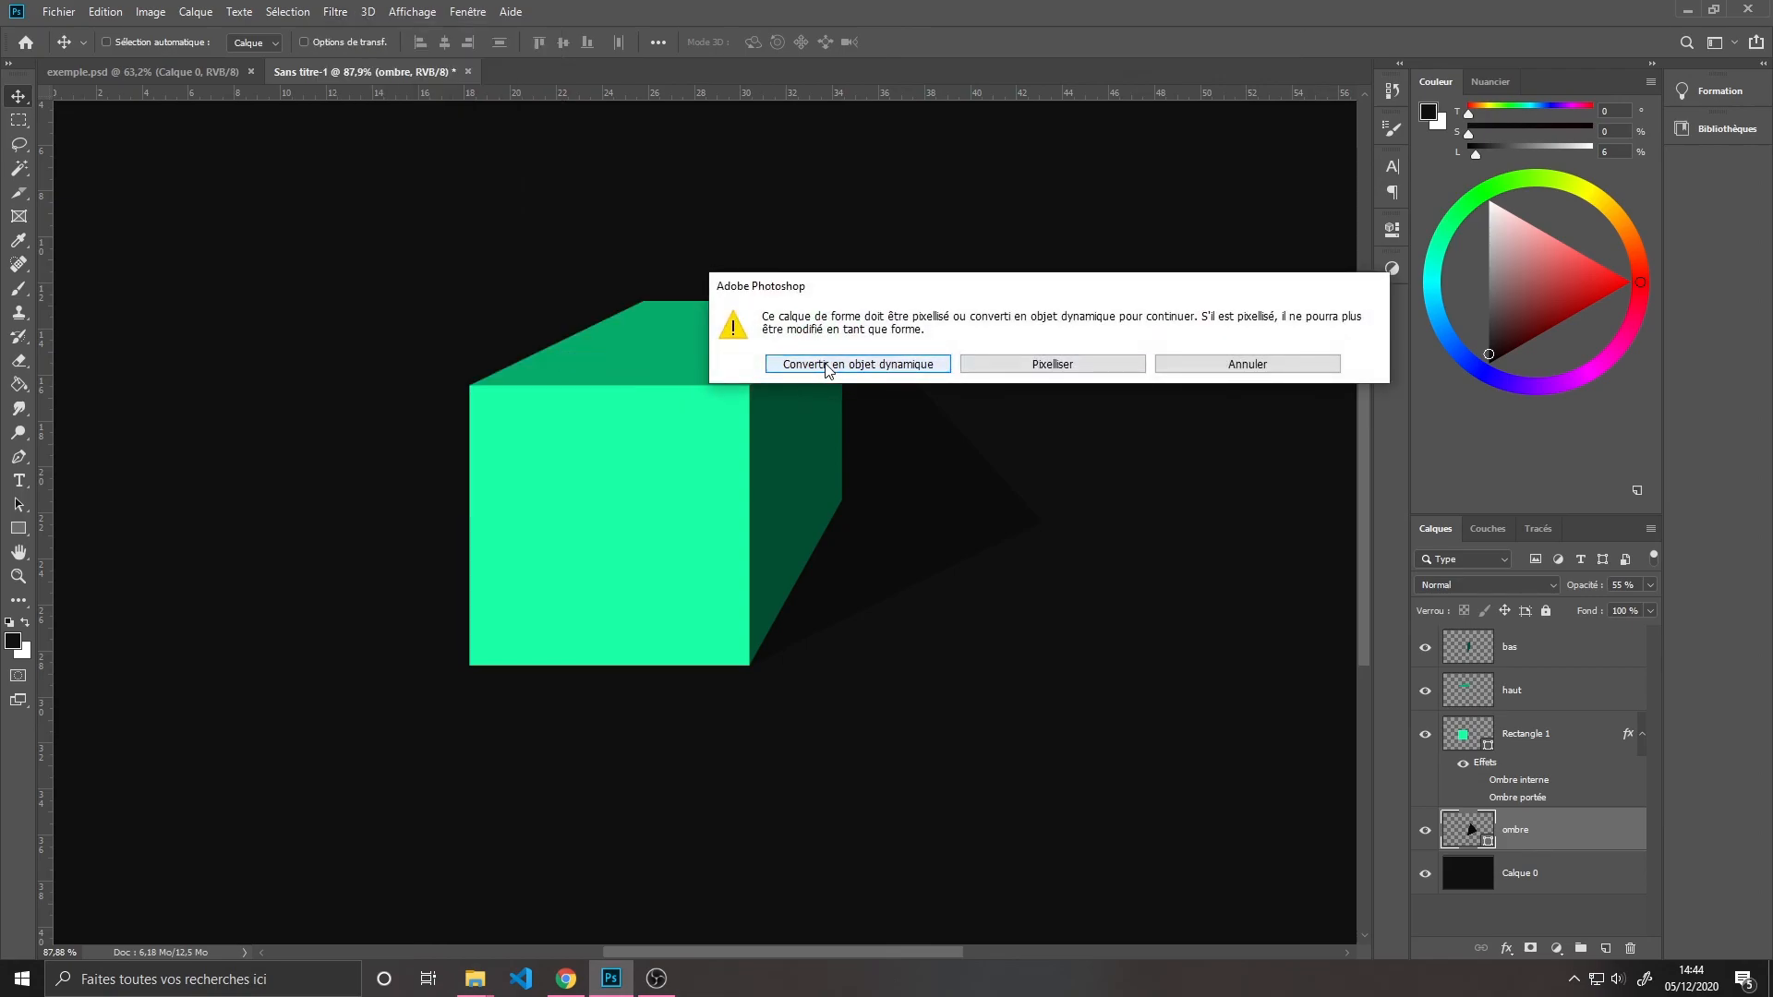
click(826, 367)
drag(1278, 212, 1293, 192)
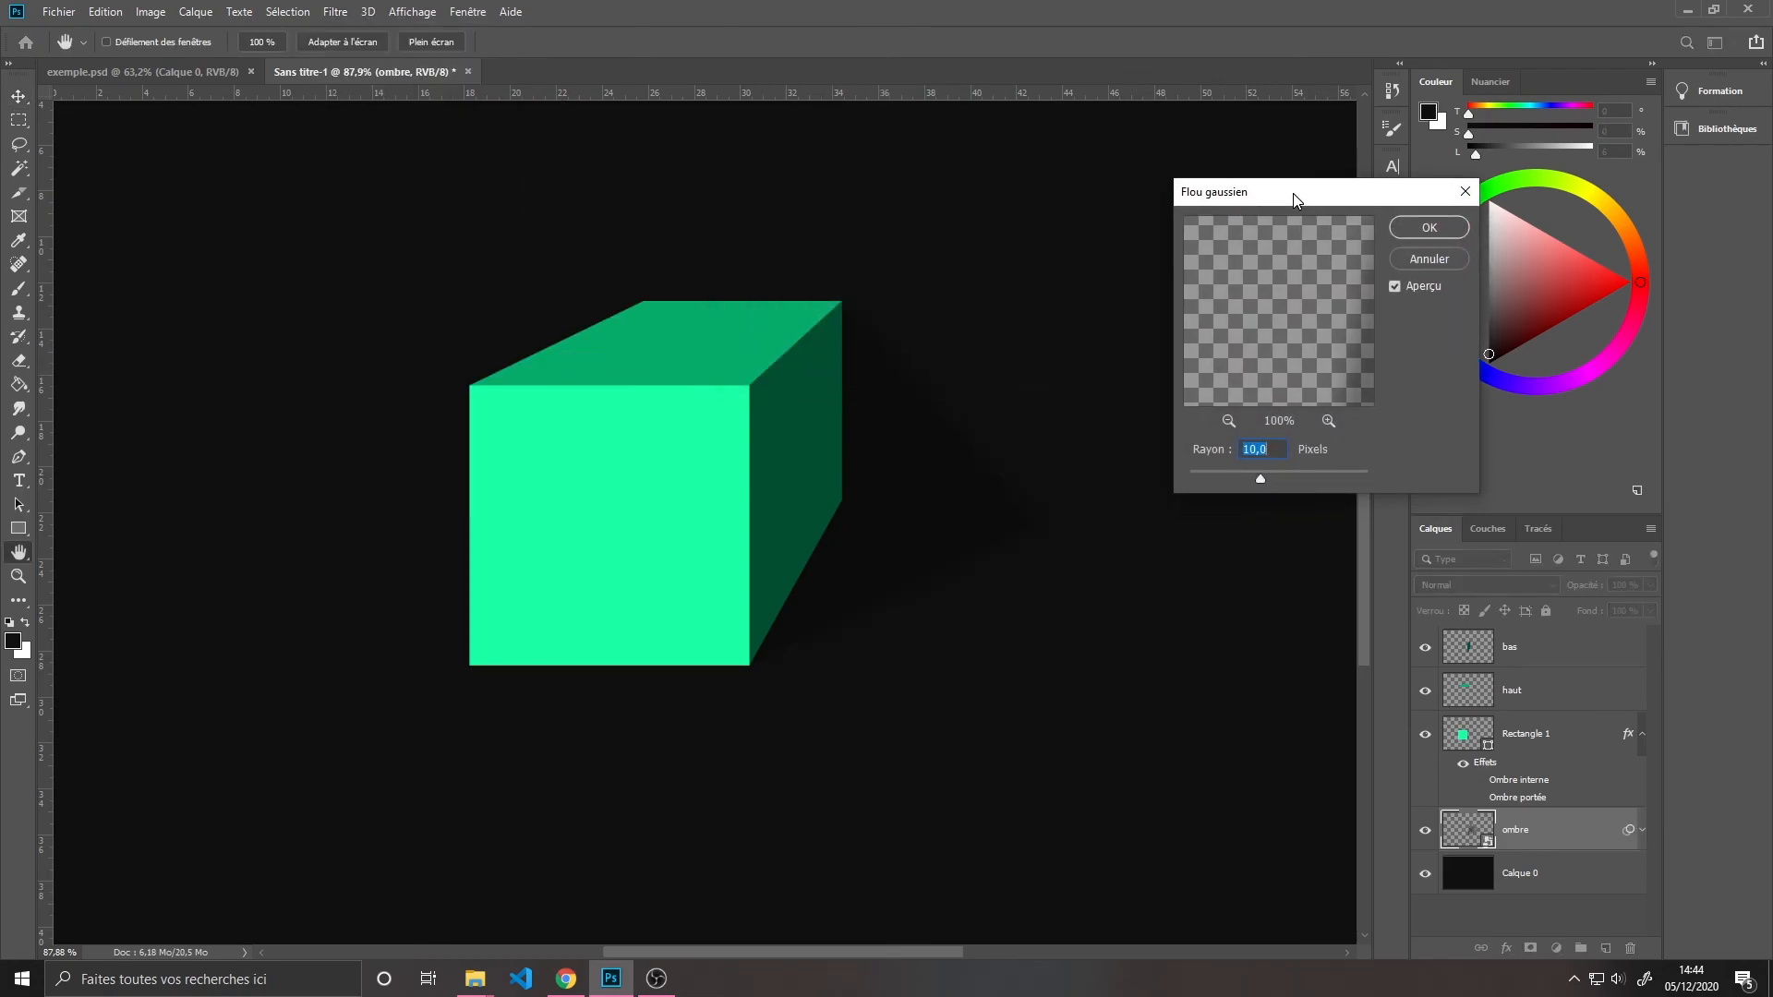
drag(1214, 478, 1195, 479)
drag(1248, 478, 1271, 476)
drag(1251, 478, 1254, 476)
click(1429, 227)
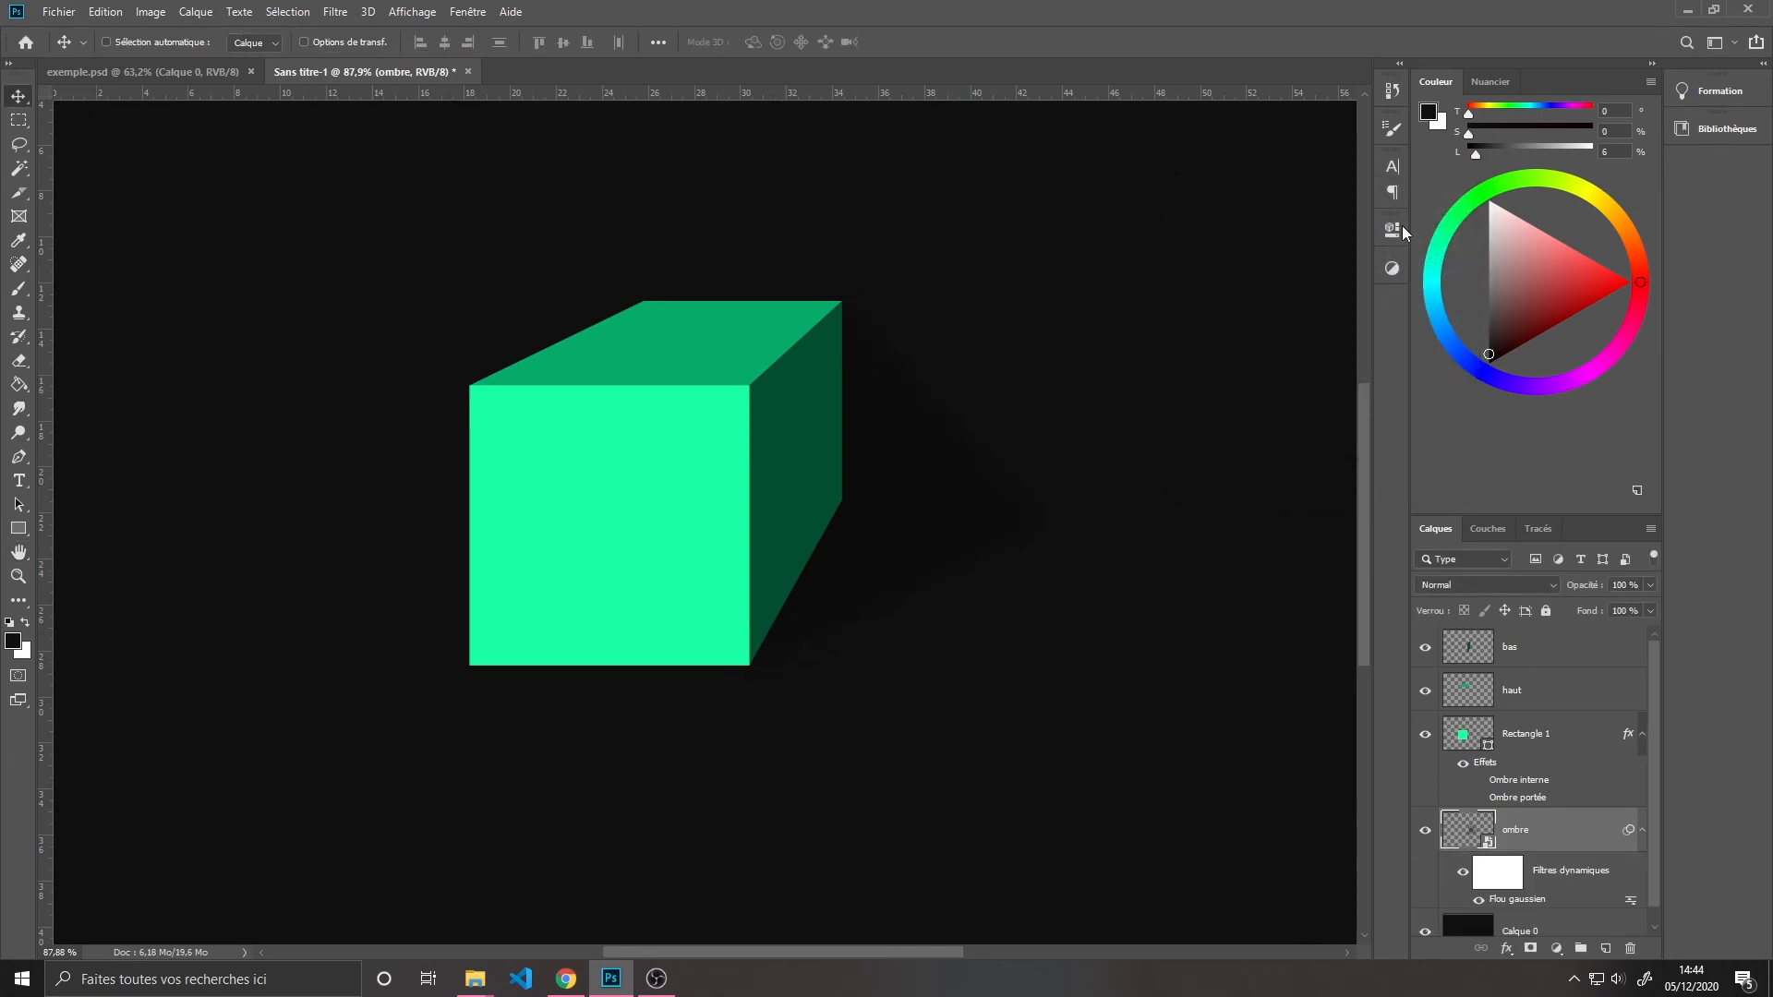